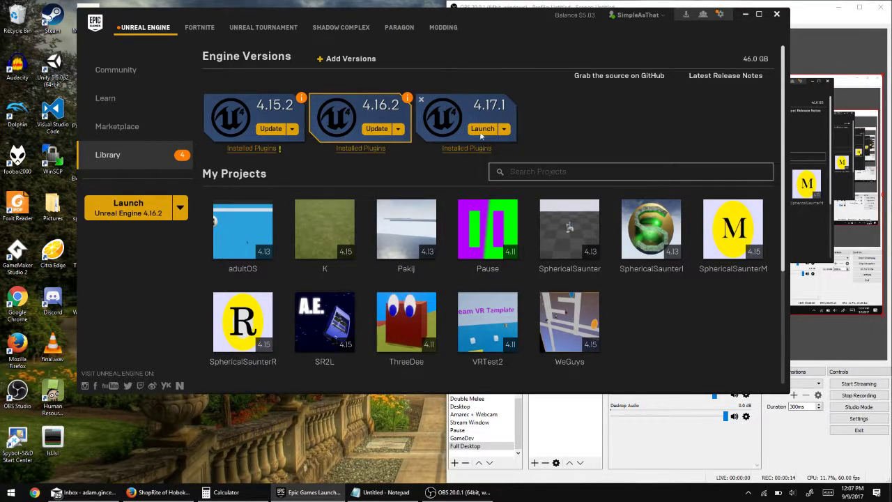
Launch Unreal Engine 4.17.1 and clear the recording software and launcher windows off the desktop.
click(483, 128)
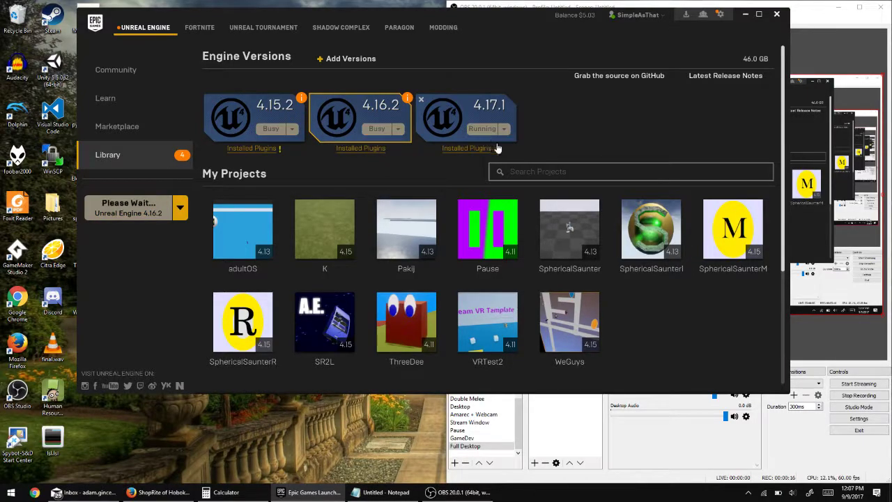
click(859, 7)
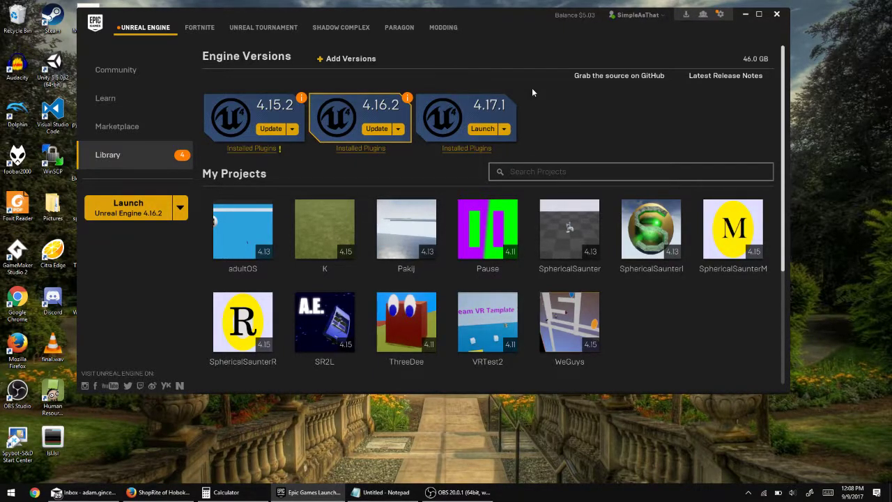
click(740, 13)
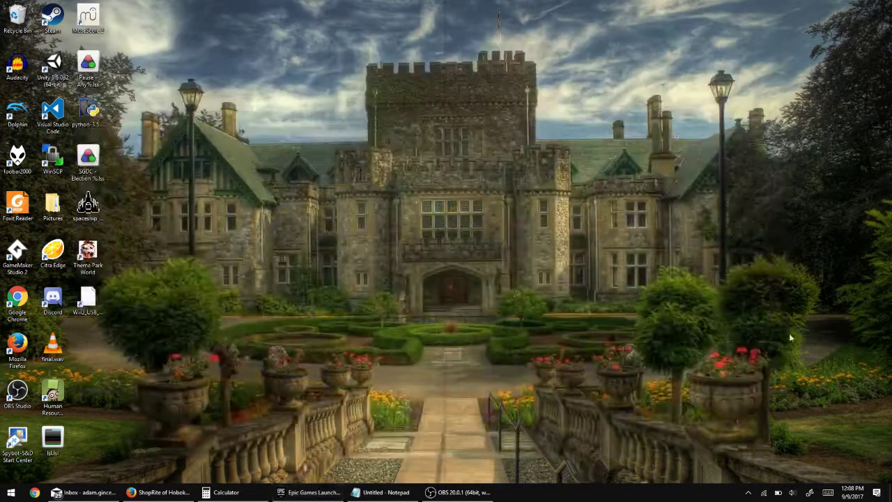
Switch the Windows power plan to High performance and close the power options.
right_click(781, 495)
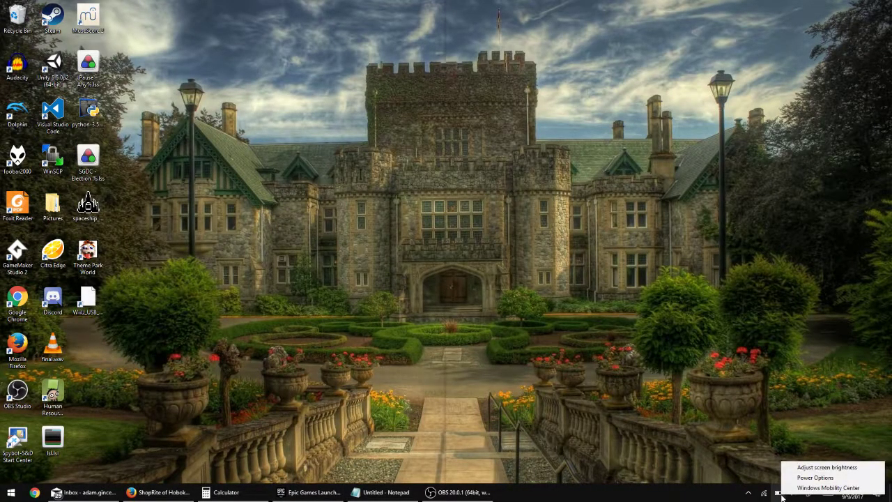
click(830, 478)
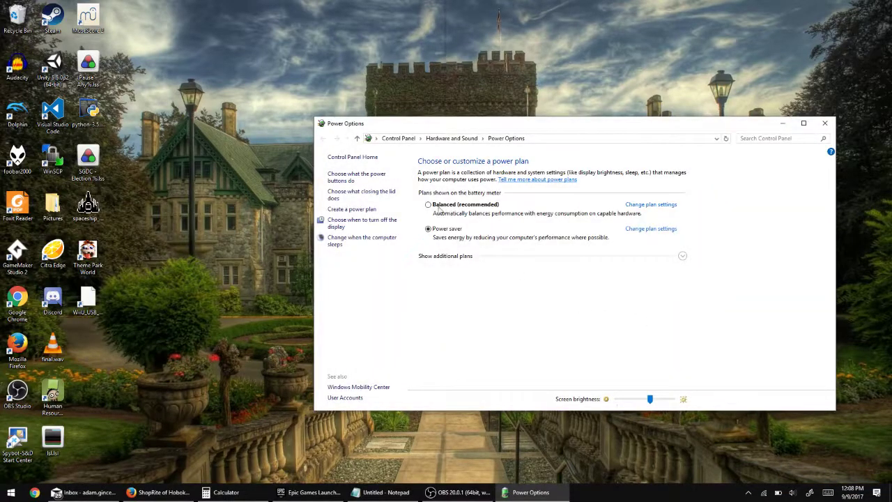
click(679, 256)
click(453, 271)
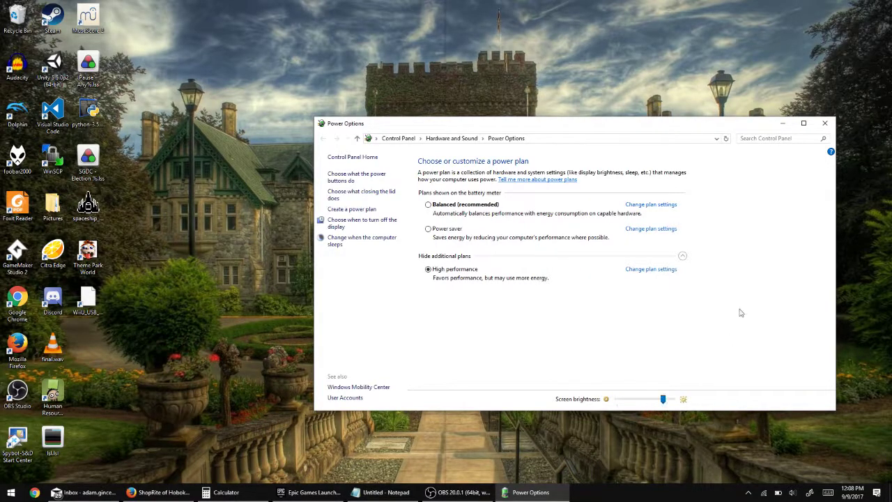
click(824, 123)
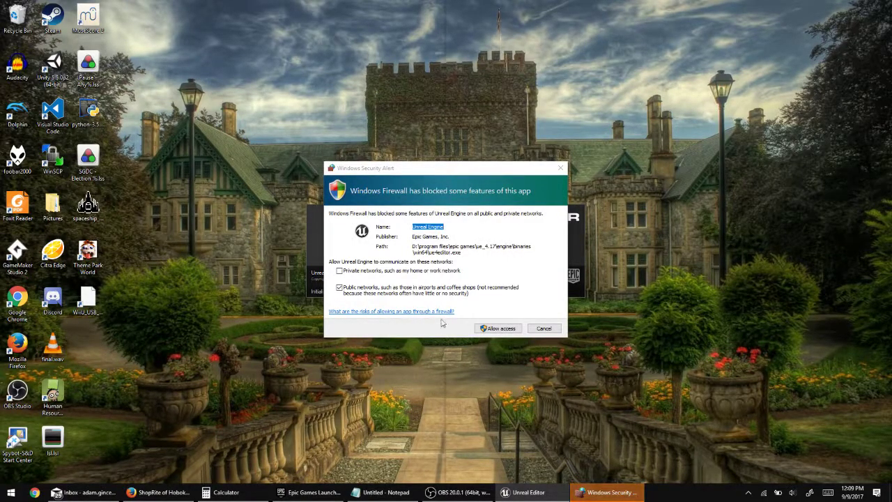
Allow Unreal Engine through the firewall and choose the First Person Blueprint template for a new project.
click(491, 328)
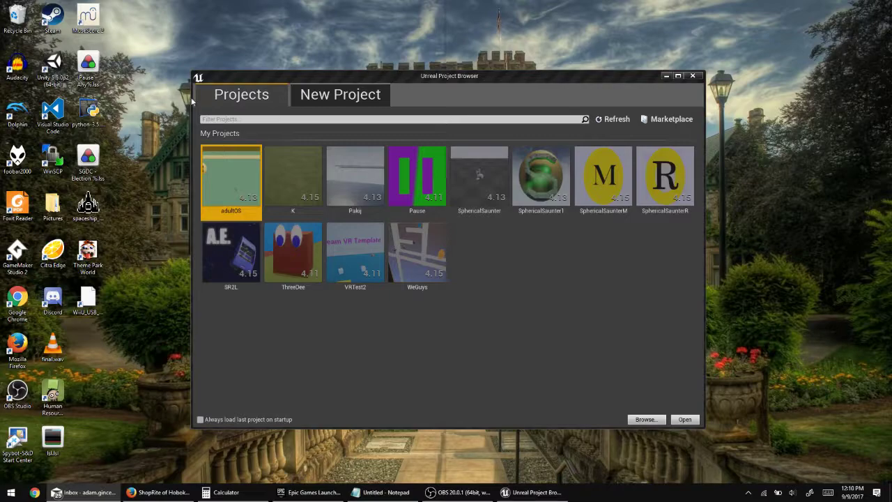
click(339, 98)
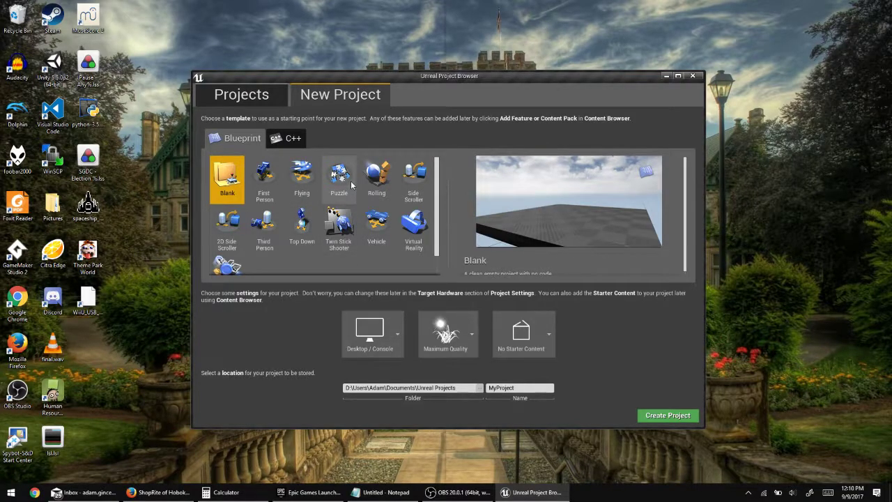
click(264, 180)
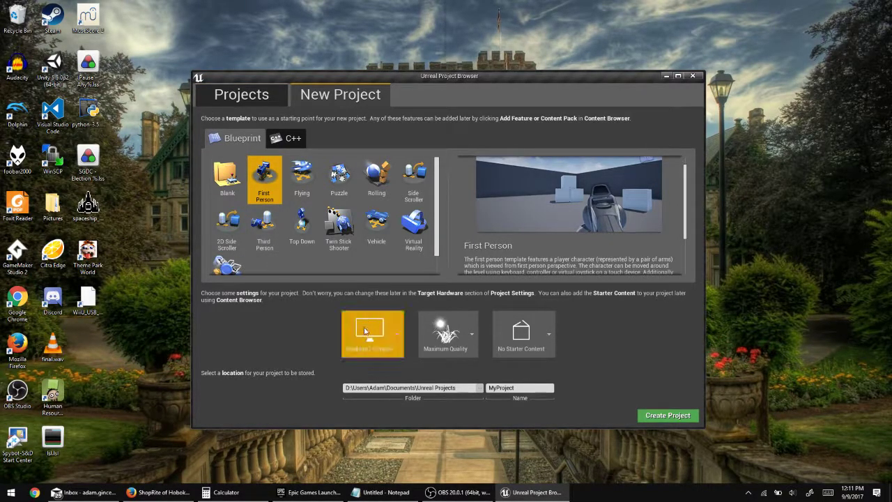
Set the new project's graphics level to Scalable 3D or 2D and include starter content.
click(469, 347)
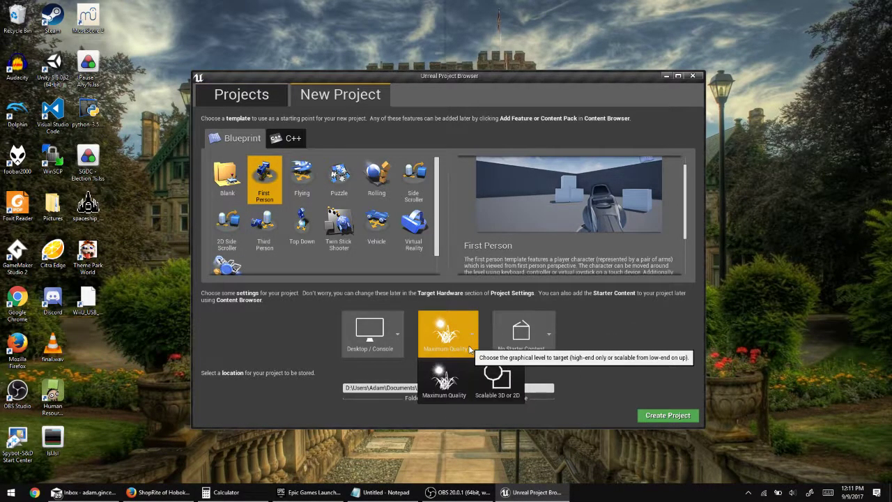
click(497, 382)
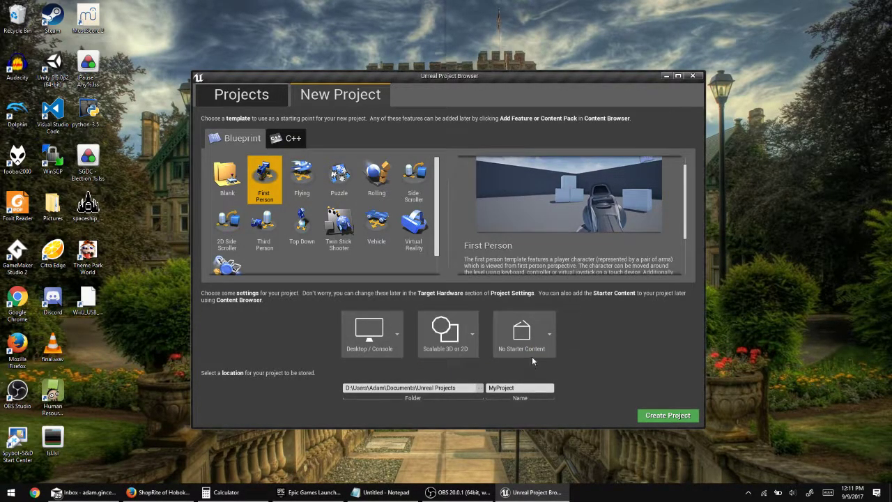
click(522, 335)
click(581, 373)
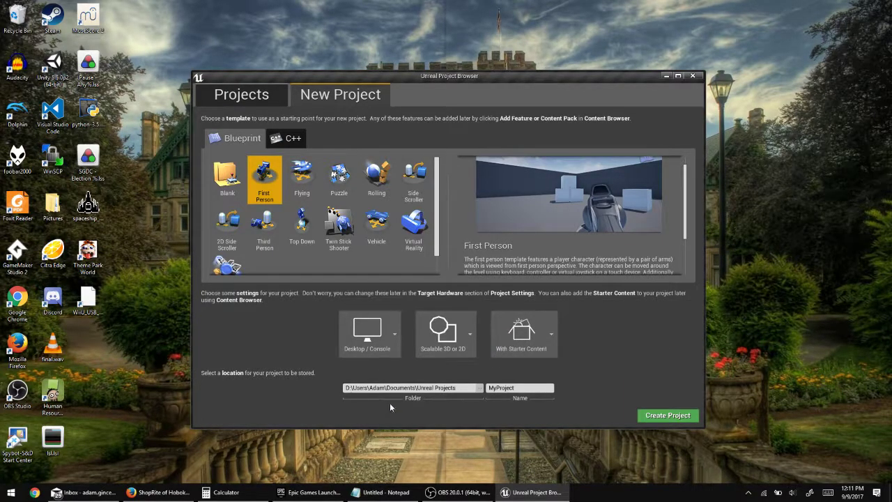
Name the new project LearnJam2017 and create it.
click(519, 388)
text(LEarnJ)
key(BackSpace)
key(BackSpace)
key(BackSpace)
key(BackSpace)
key(BackSpace)
text(eanUnr)
key(BackSpace)
key(BackSpace)
key(BackSpace)
key(BackSpace)
text(rnJam2017)
key(Return)
click(668, 417)
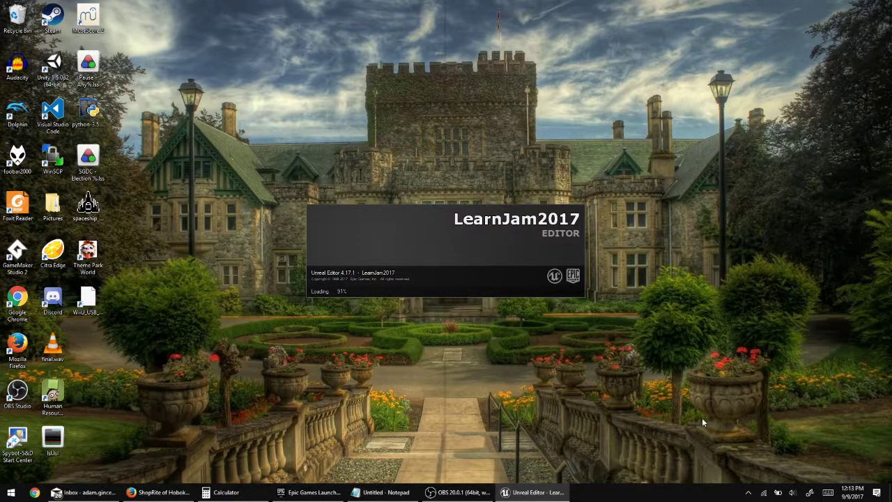
Close the open Firefox, mail and Calculator windows while the editor loads.
right_click(156, 492)
click(136, 475)
right_click(83, 492)
click(73, 476)
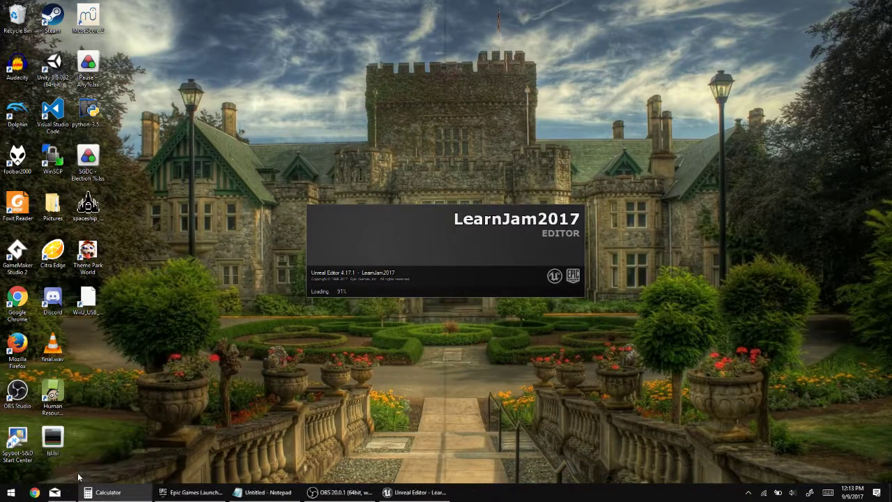
right_click(89, 492)
click(87, 476)
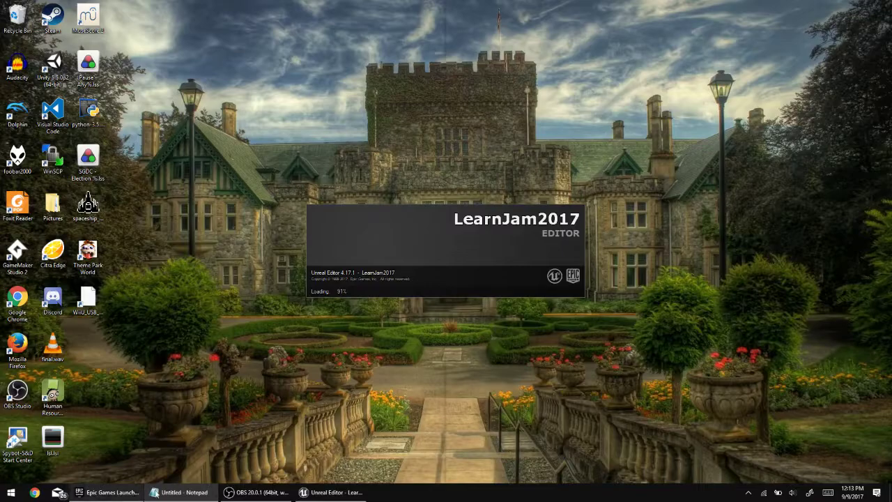
right_click(165, 492)
click(167, 492)
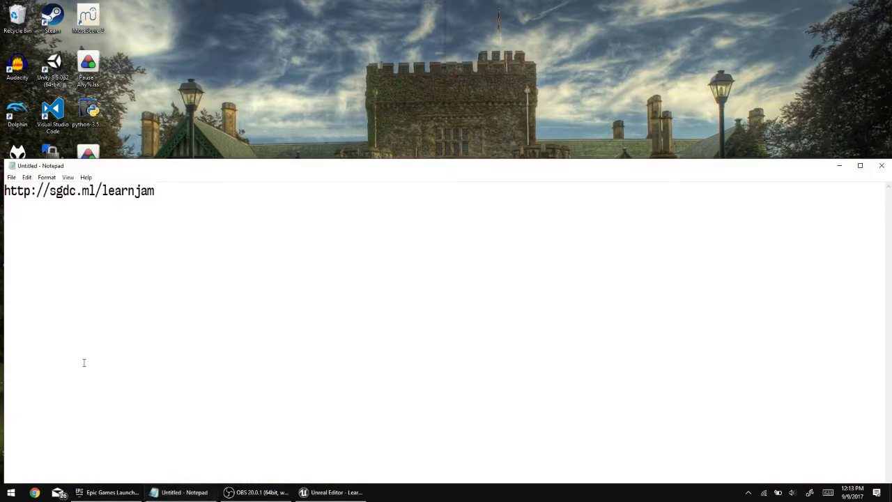
click(840, 166)
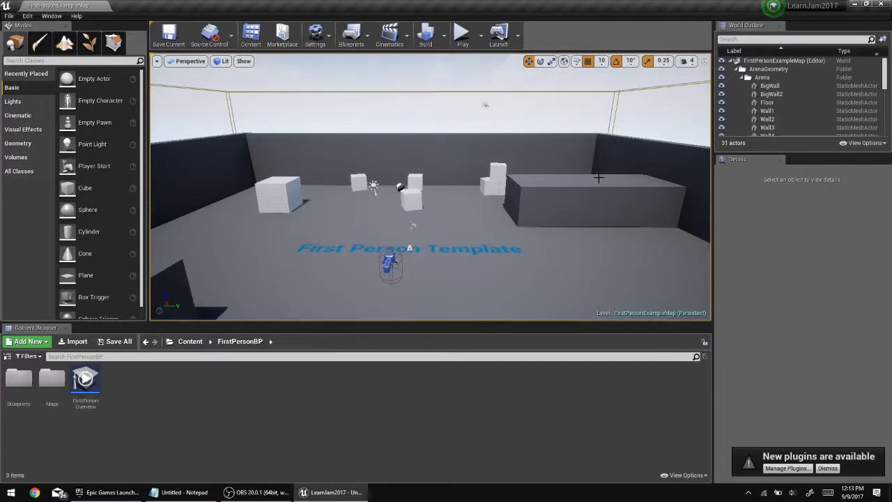
Look around the example map and select the sky sphere and two arena walls to examine their details.
mouse_move(554, 173)
right_down()
mouse_move(429, 168)
mouse_move(460, 153)
mouse_move(542, 158)
mouse_move(549, 169)
right_up()
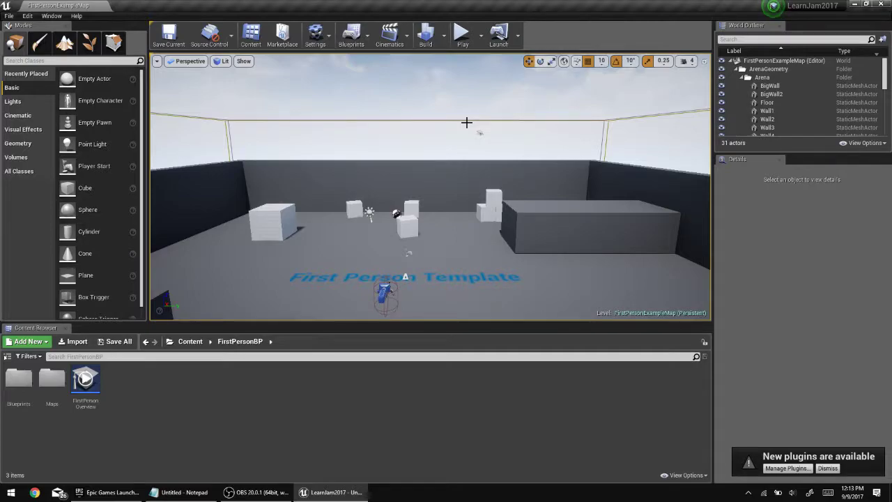
right_drag(467, 123, 443, 123)
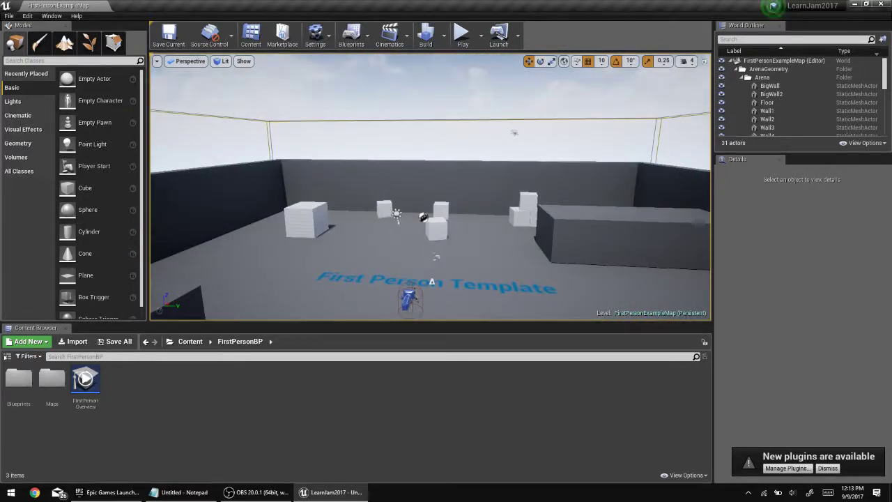
click(391, 97)
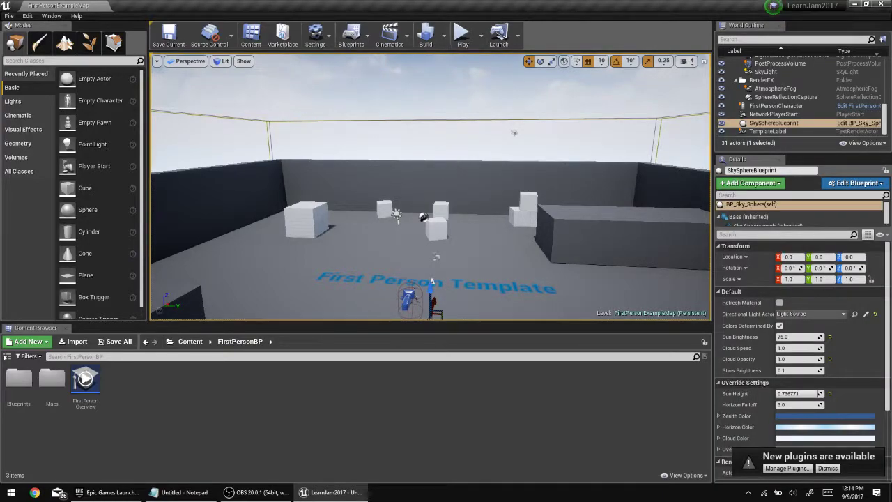
click(223, 144)
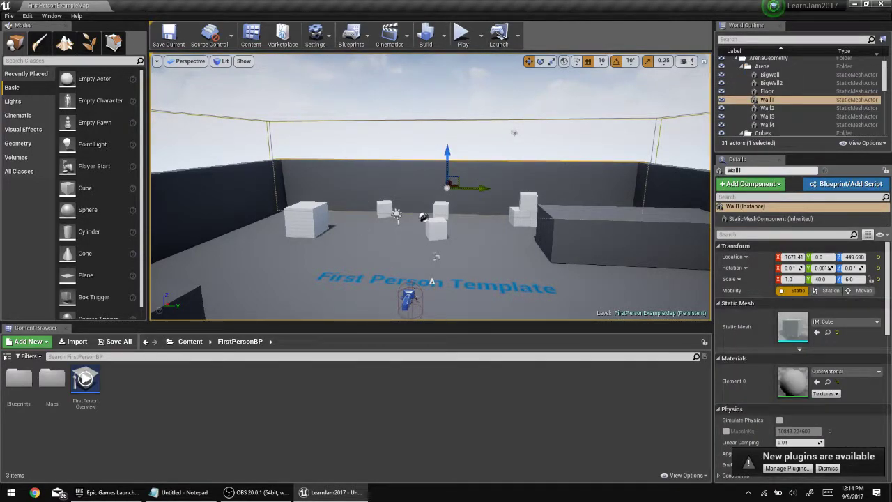
click(254, 174)
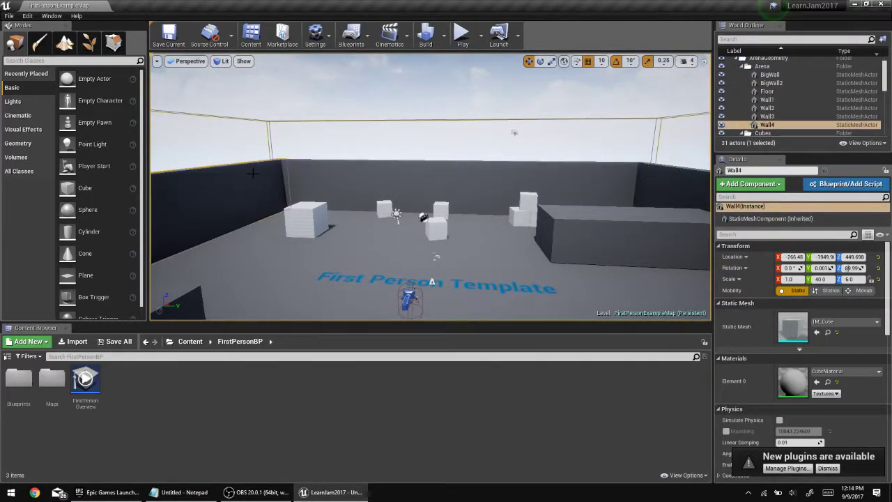
Move the large white cube above the template text, to about X 114, Y 0.4, Z 924.
click(304, 211)
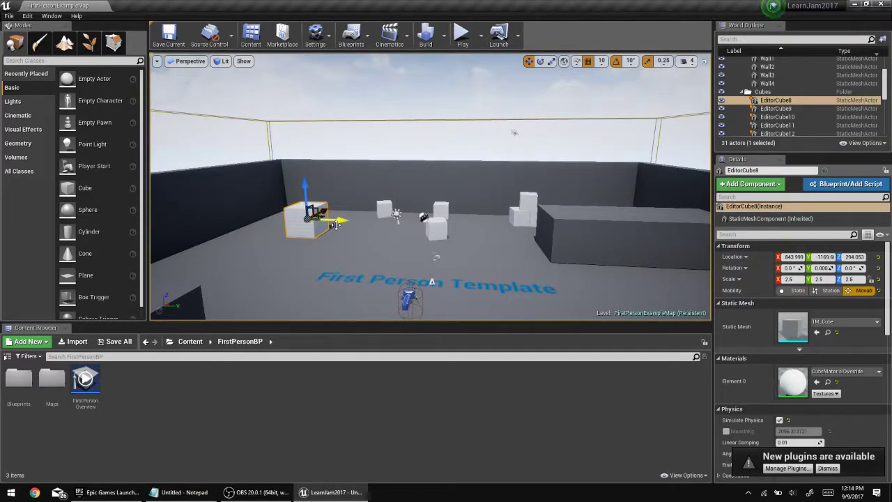
drag(306, 193, 313, 236)
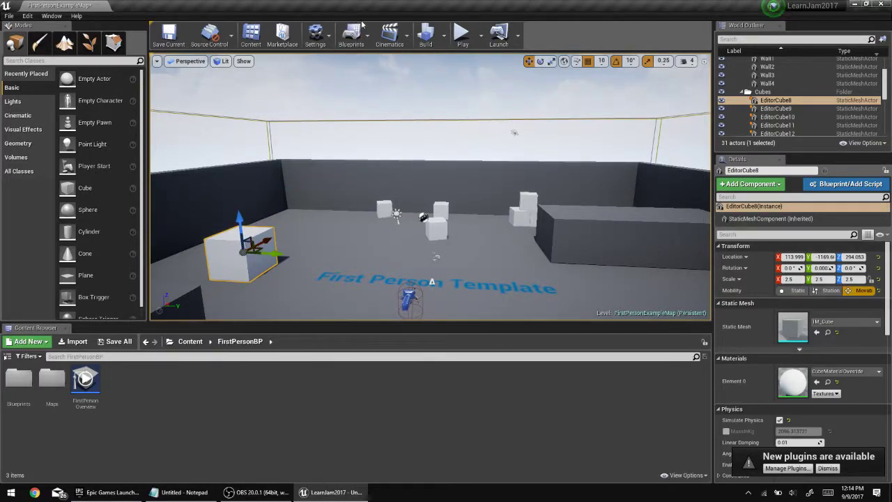
drag(277, 255, 432, 108)
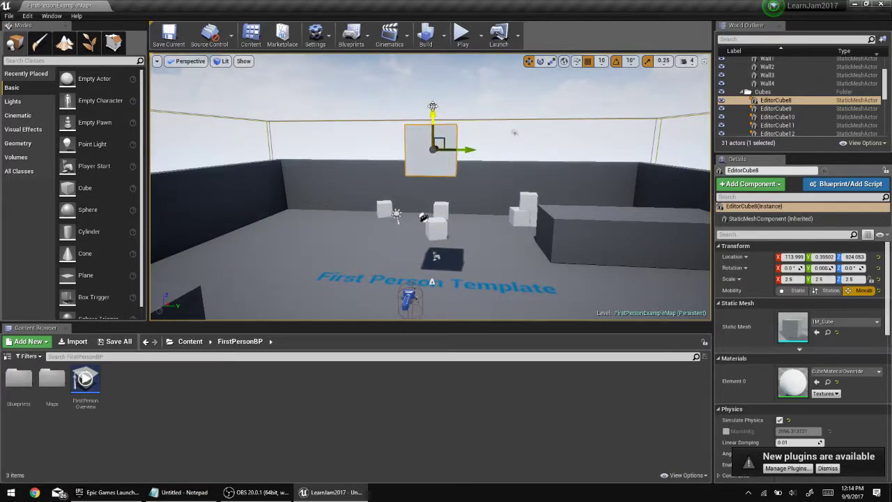
Try rotating the raised white cube with the Rotate tool.
click(541, 61)
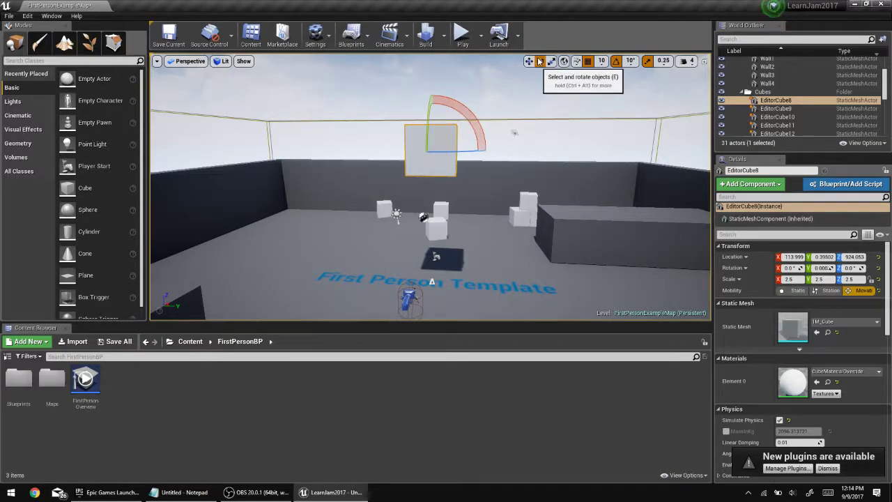
drag(477, 111, 431, 124)
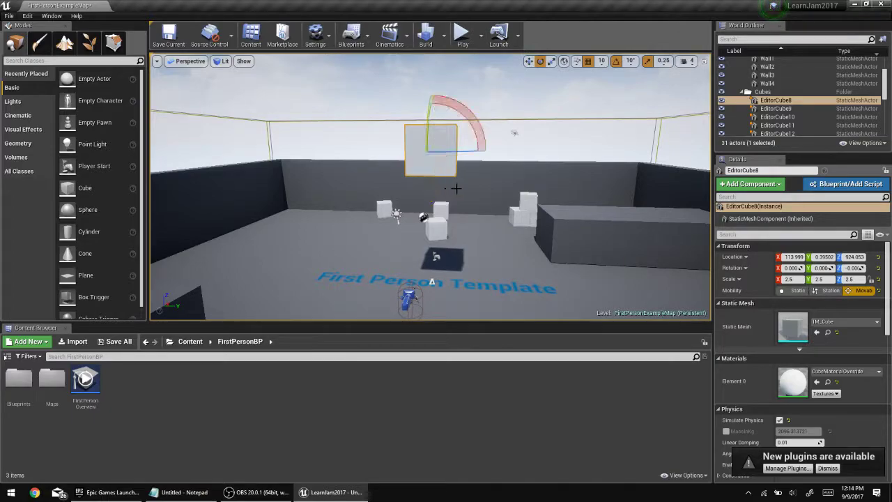
Scale the raised white cube into a wide block, 8.25 along Y and 4.5 along Z.
click(550, 61)
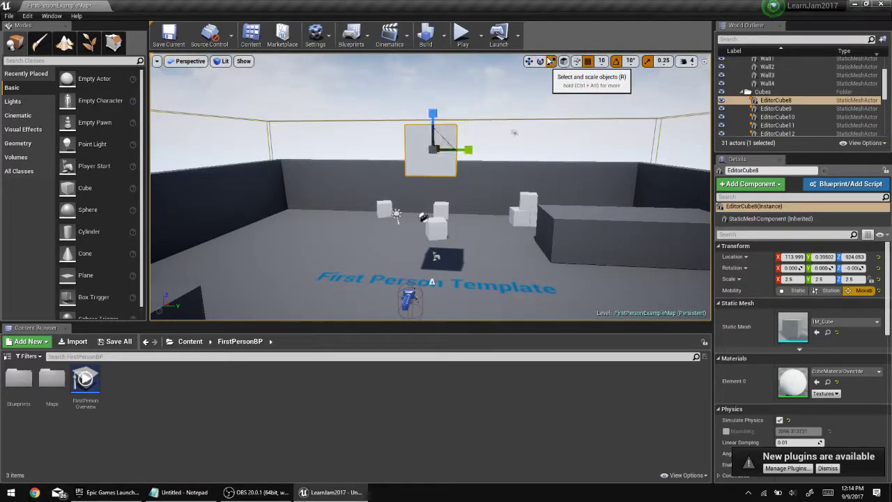
right_drag(460, 154, 428, 153)
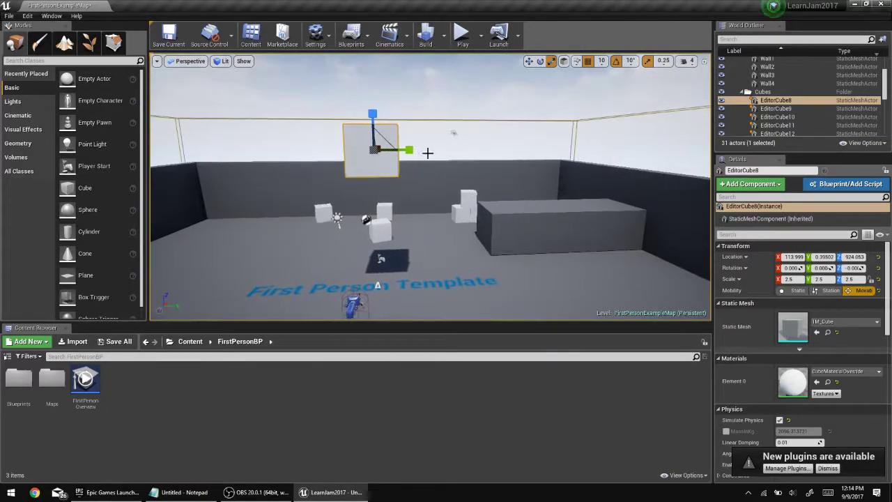
drag(410, 150, 456, 151)
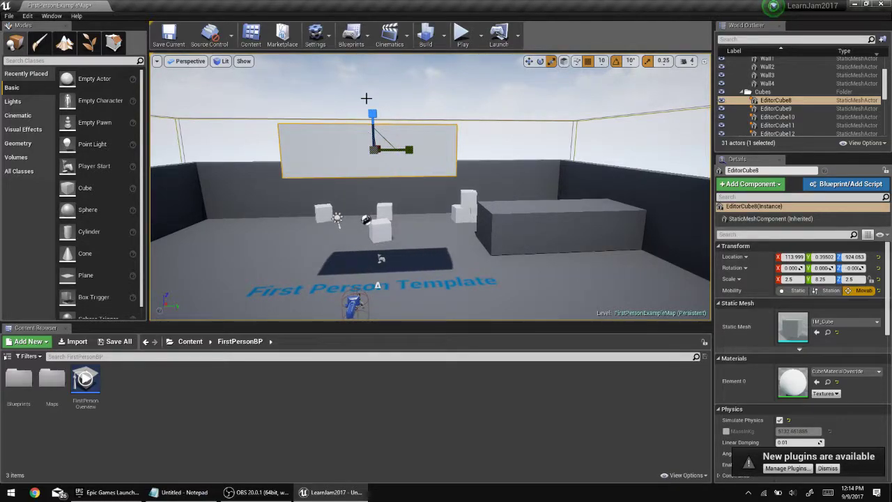
drag(370, 71, 354, 112)
Look around the arena from several angles to examine the enlarged block, and select the sky sphere.
right_drag(351, 192, 300, 221)
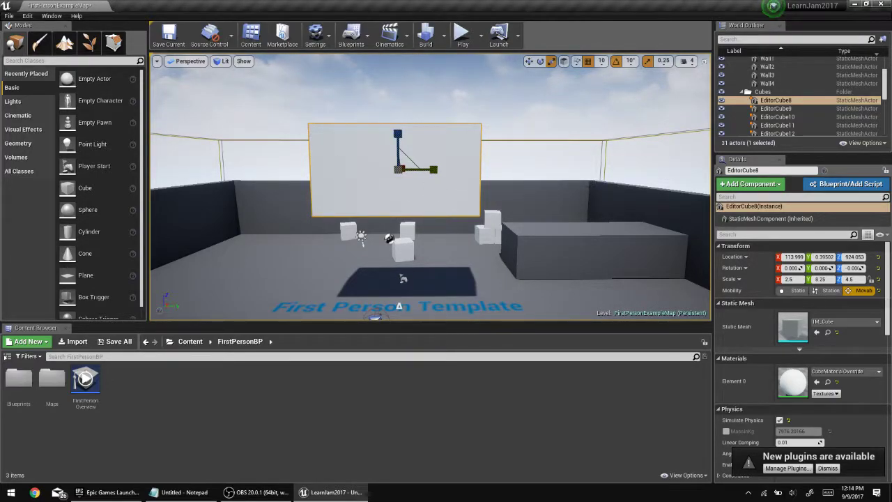
right_drag(300, 222, 341, 223)
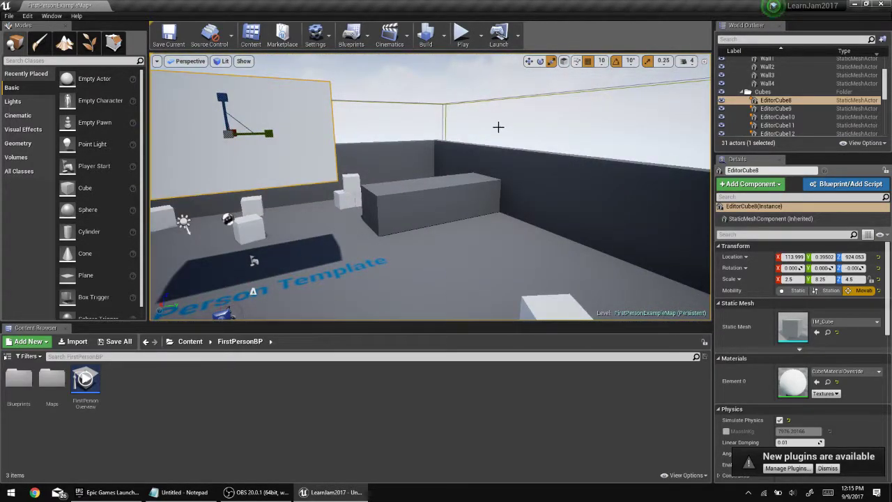
right_drag(453, 120, 402, 149)
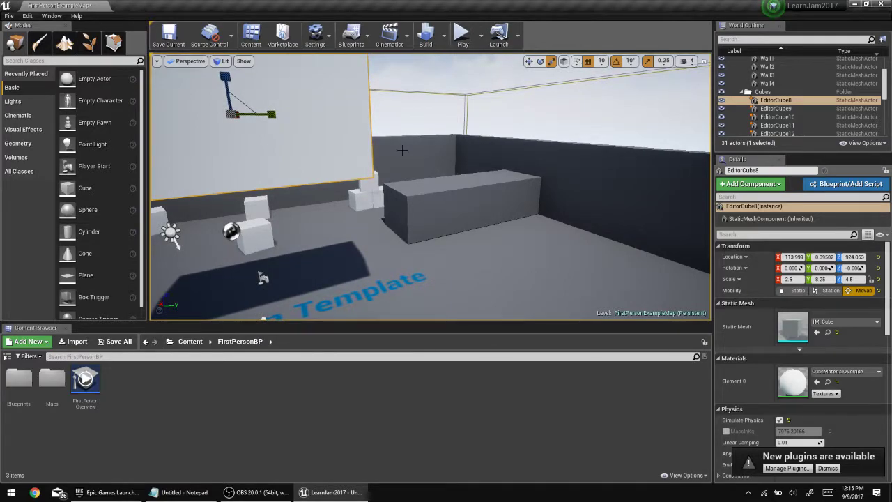
right_drag(499, 121, 474, 125)
click(419, 149)
right_drag(412, 144, 403, 251)
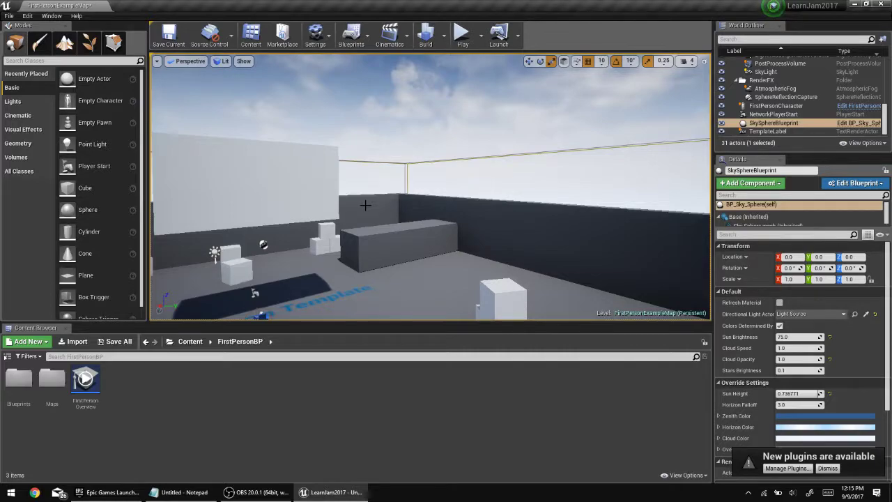
Start playing the level in the viewport and try walking in all directions and jumping near the enlarged white block.
right_drag(650, 174, 650, 174)
scroll(651, 174, up, 3)
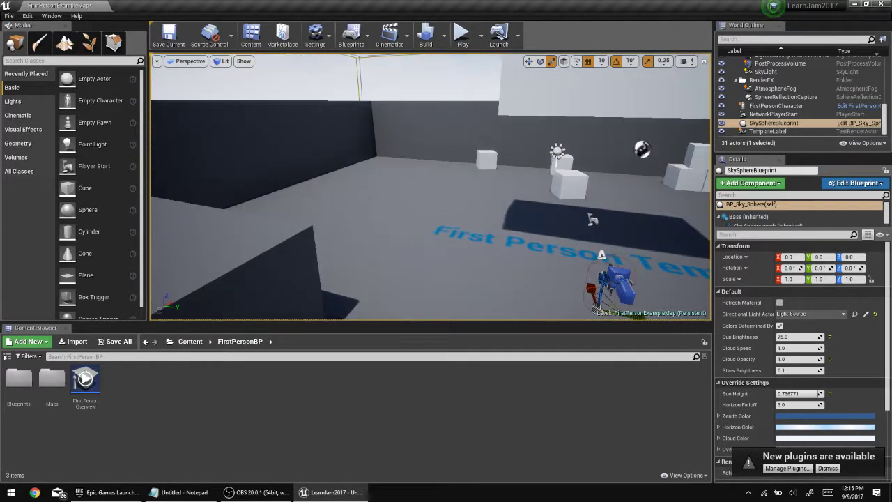
right_drag(490, 133, 489, 134)
scroll(490, 133, up, 5)
scroll(490, 133, down, 5)
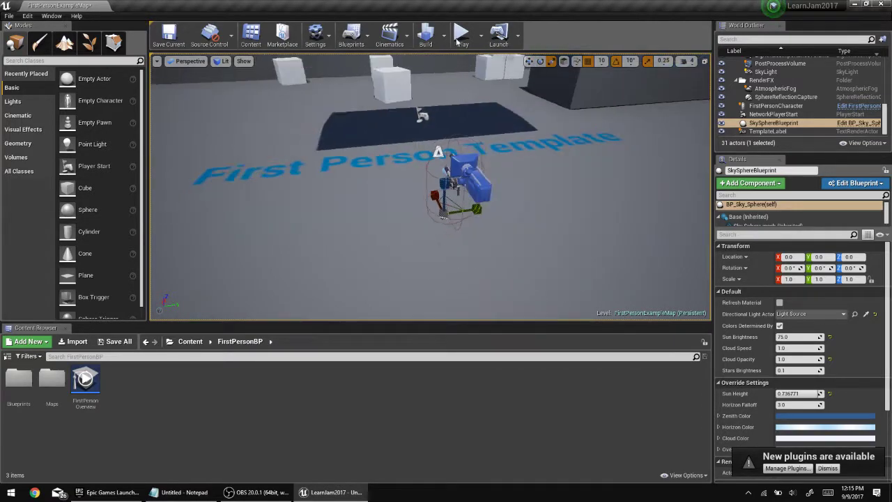
click(462, 39)
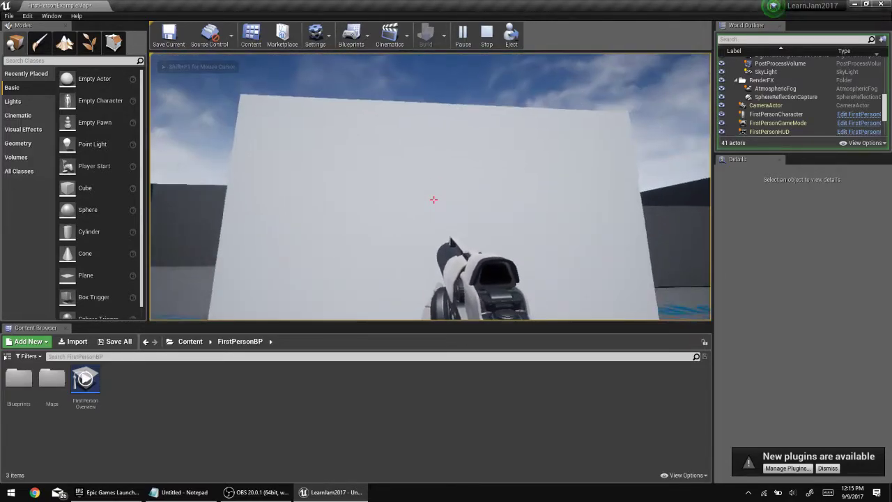
key(a)
key(d)
key(s)
key(space)
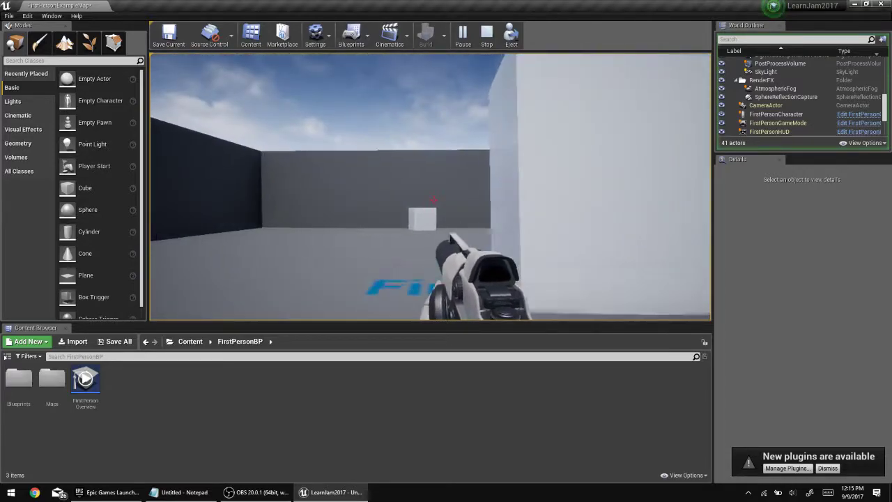
Test firing projectiles at the arena's white blocks and walk up to the cubes along the wall.
click(438, 200)
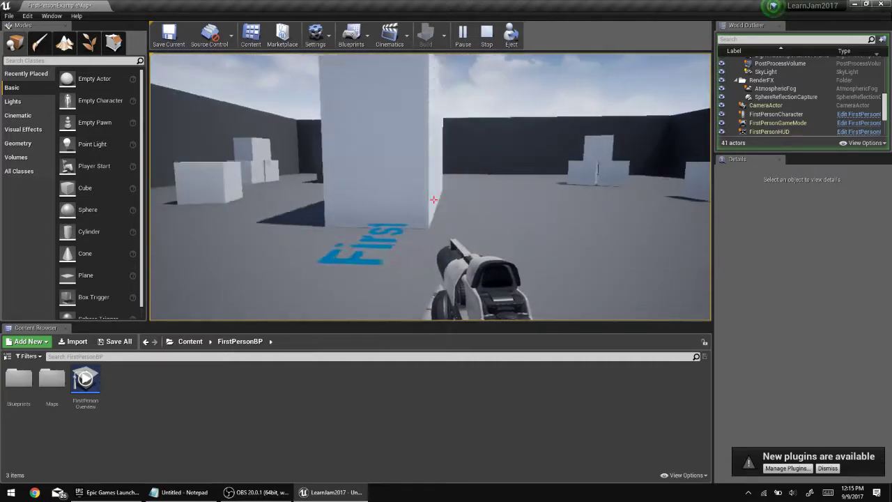
click(433, 199)
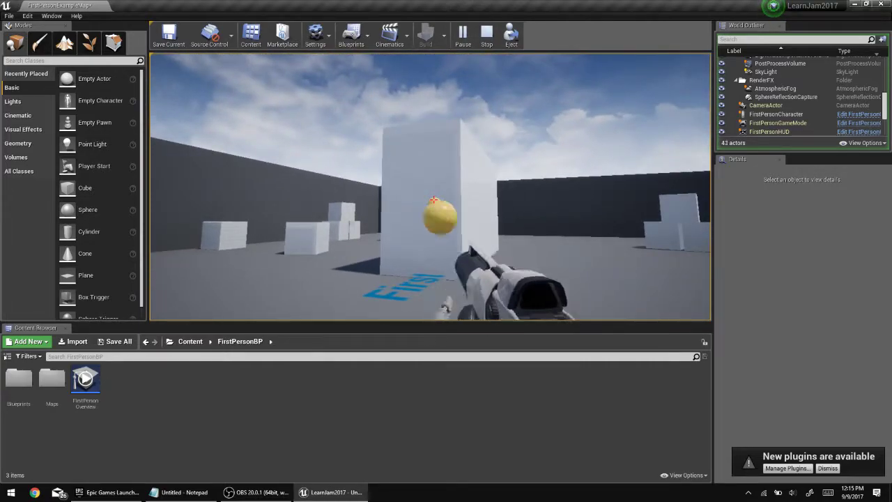
click(433, 200)
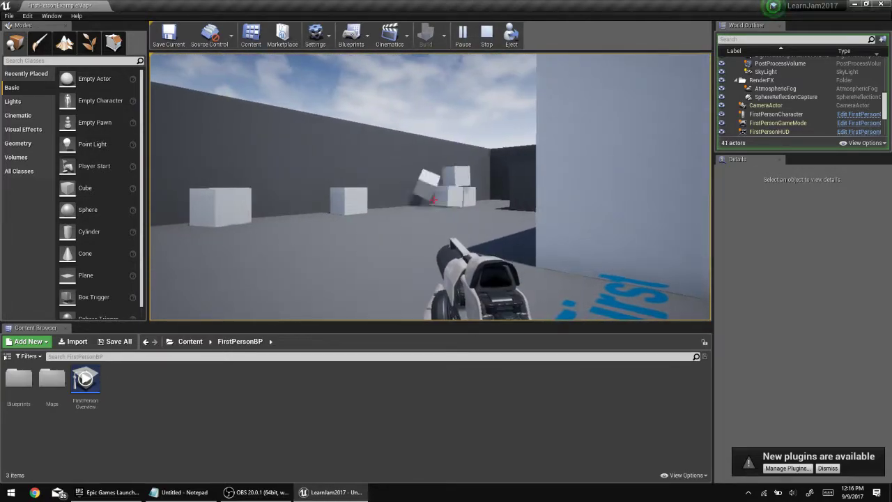
key(w)
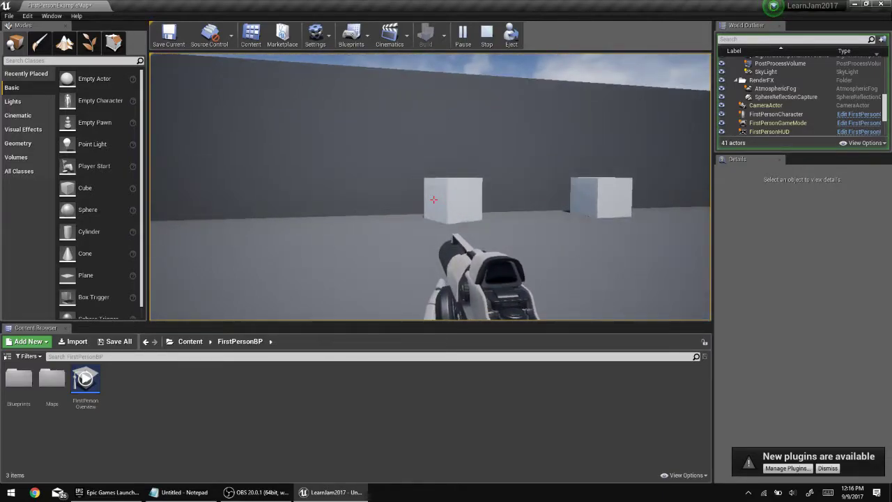
key(w)
key(s)
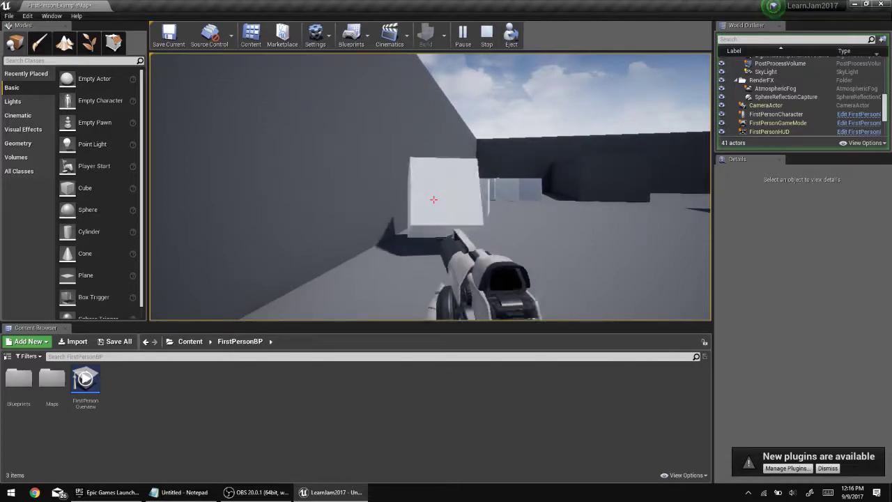
key(w)
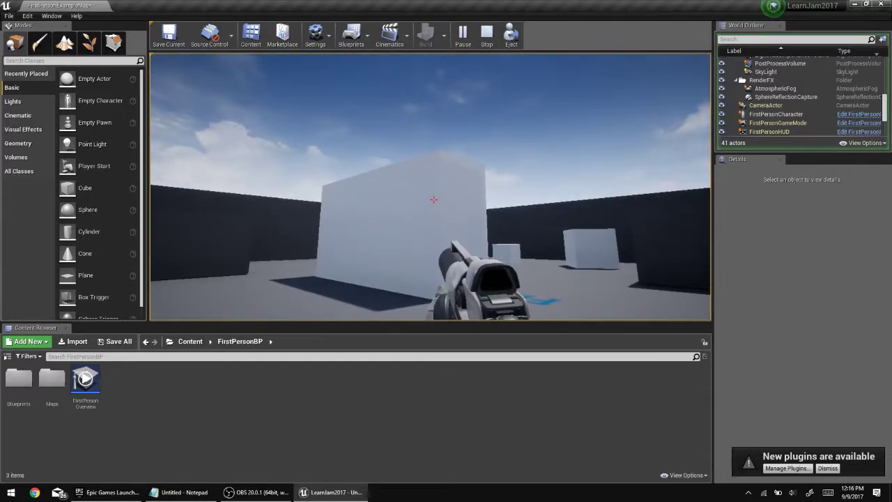
click(434, 200)
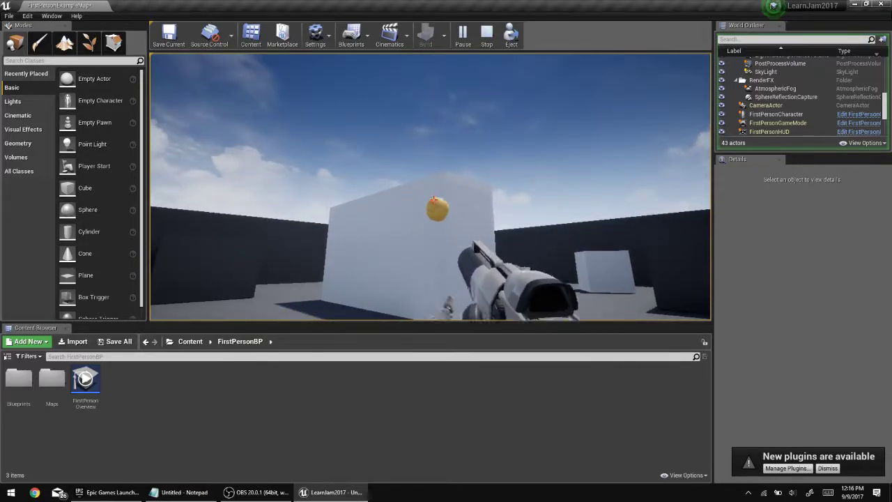
Walk across the arena to the stacked cubes near the far wall and shoot the upper cube.
key(w)
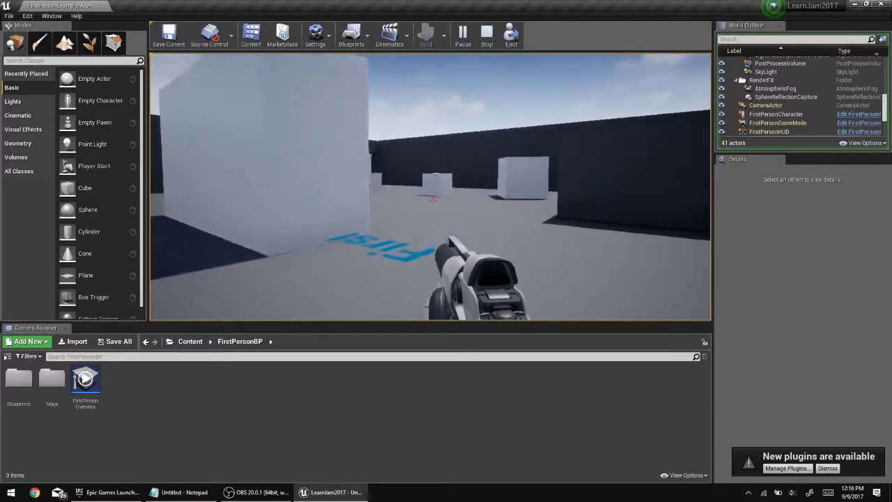
key(w)
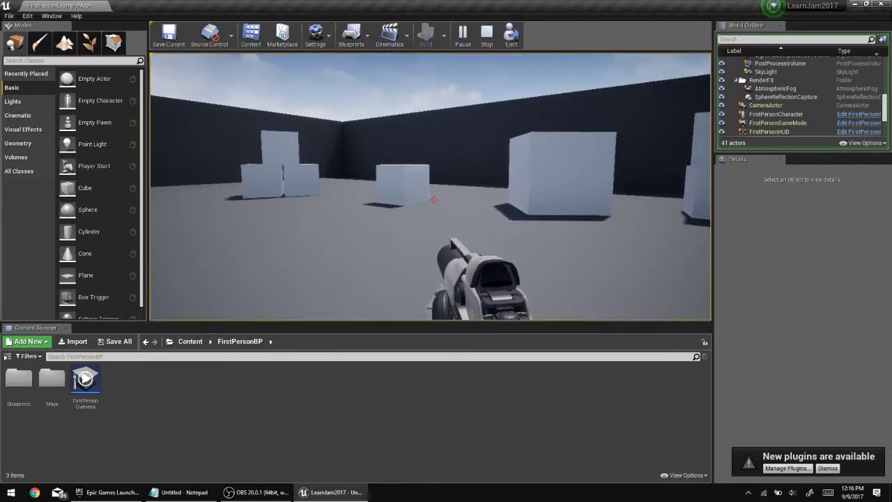
key(w)
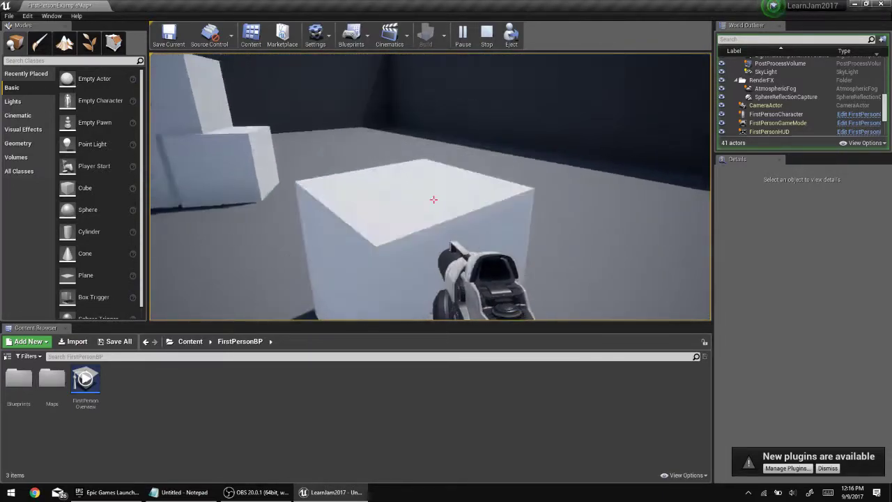
key(d)
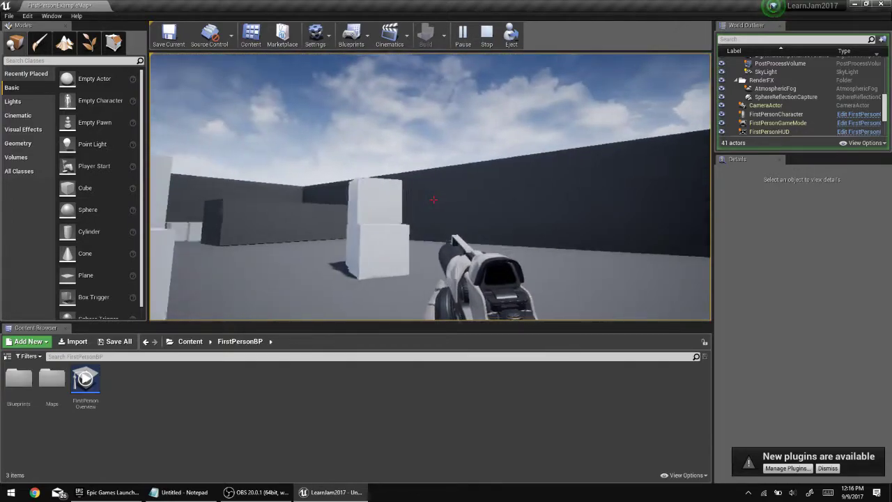
key(w)
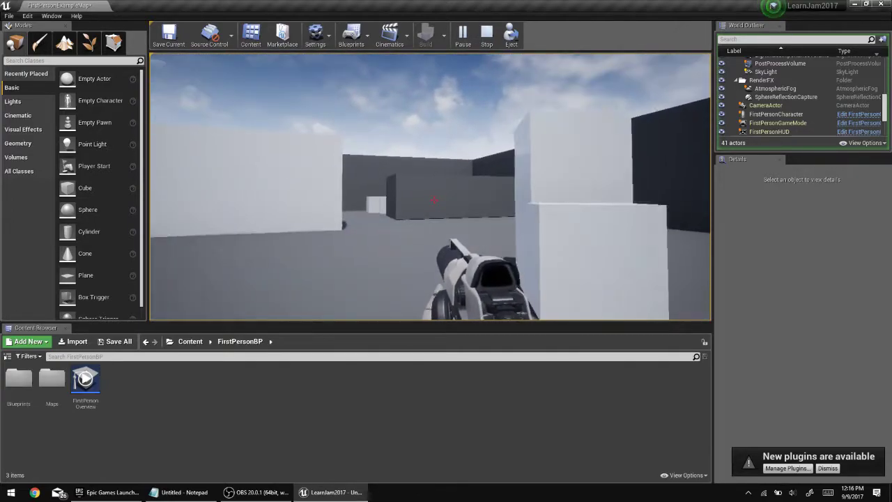
key(s)
click(433, 200)
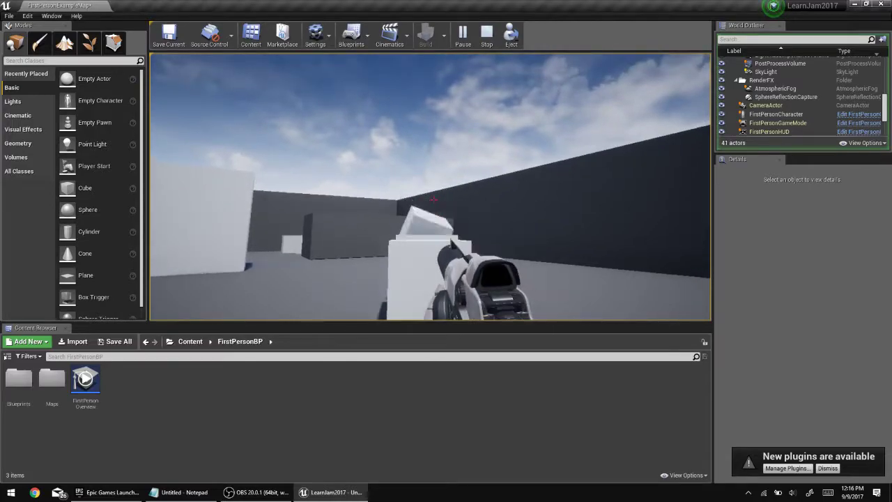
Follow the knocked-off cube to the dark wall, try jumping beside it, and stop the play session.
key(w)
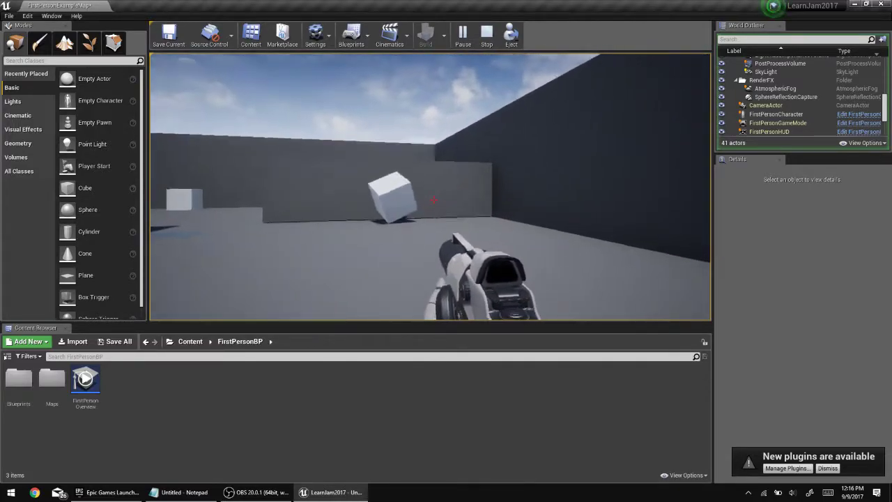
key(w)
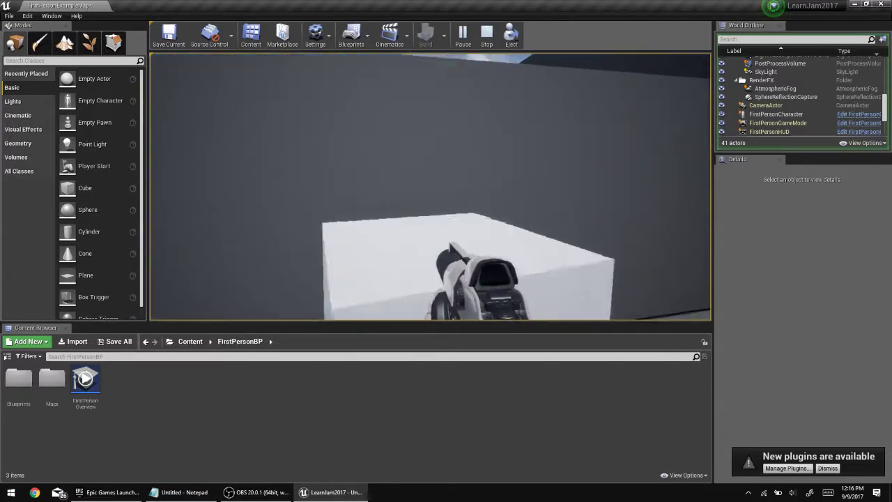
key(space)
key(s)
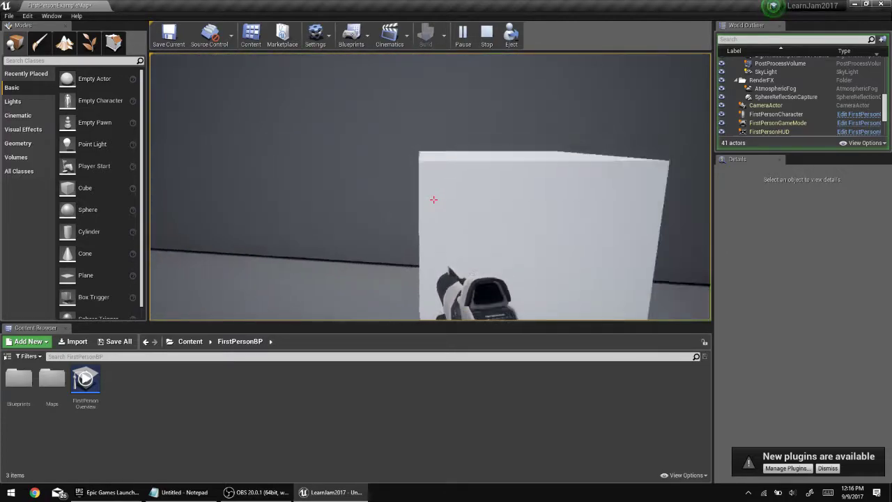
key(s)
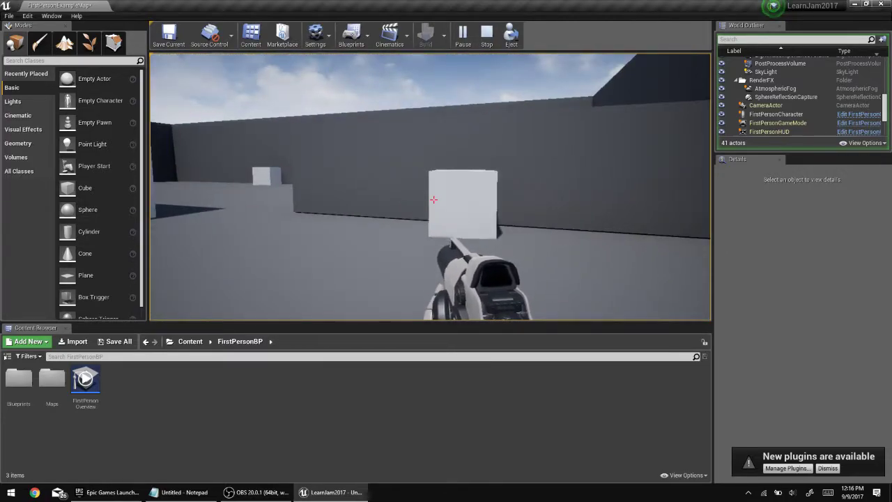
key(Escape)
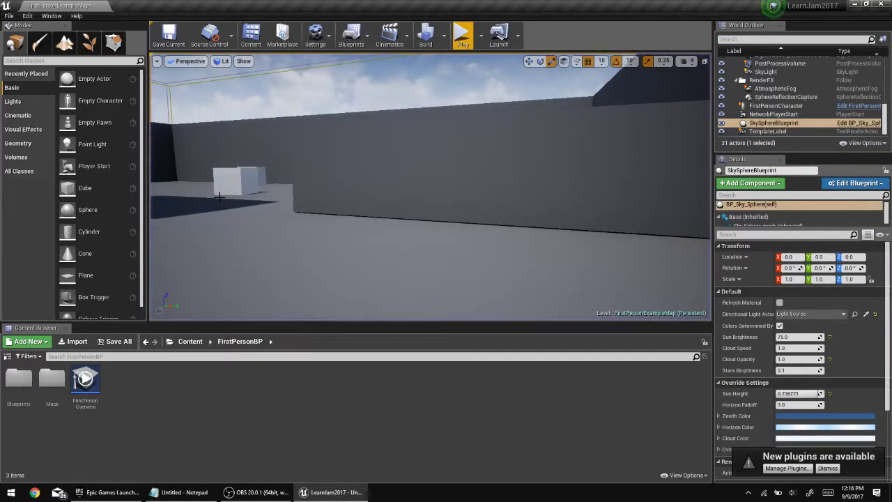
Delete the enlarged white block floating above the arena.
right_drag(221, 197, 167, 163)
click(556, 171)
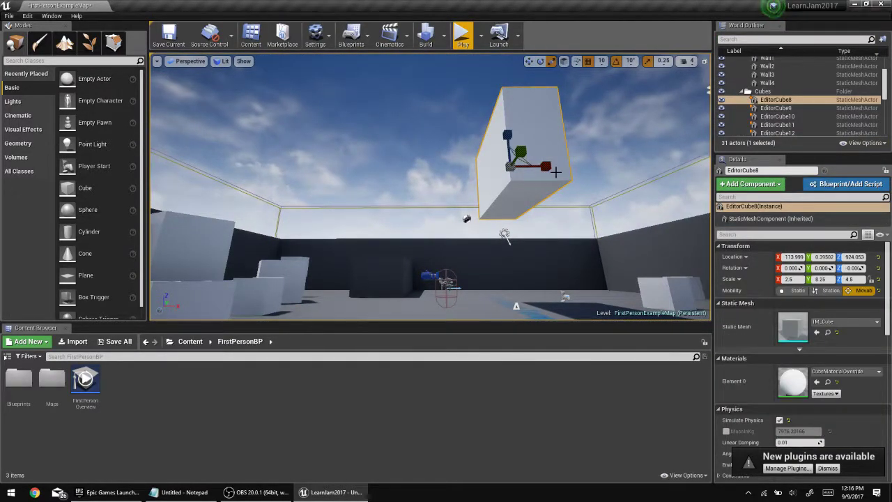
key(Delete)
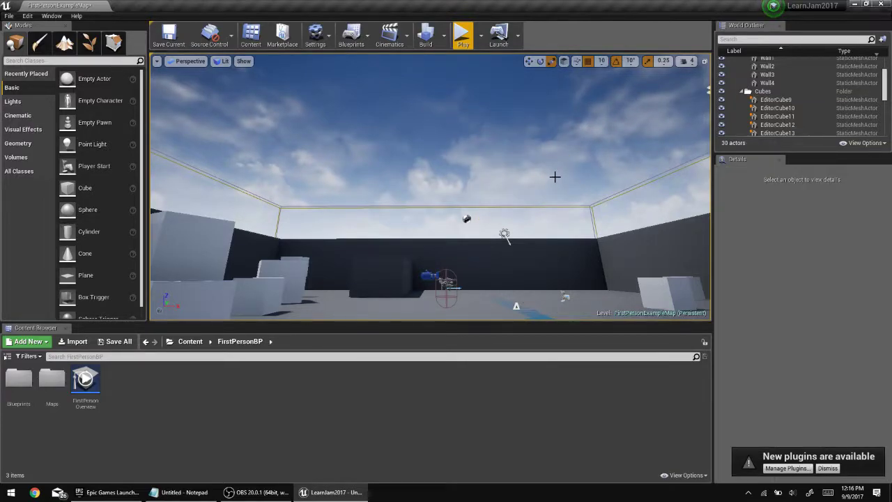
Check the actions available for the rotated cube at the arena's side, and view the arena from above.
click(289, 270)
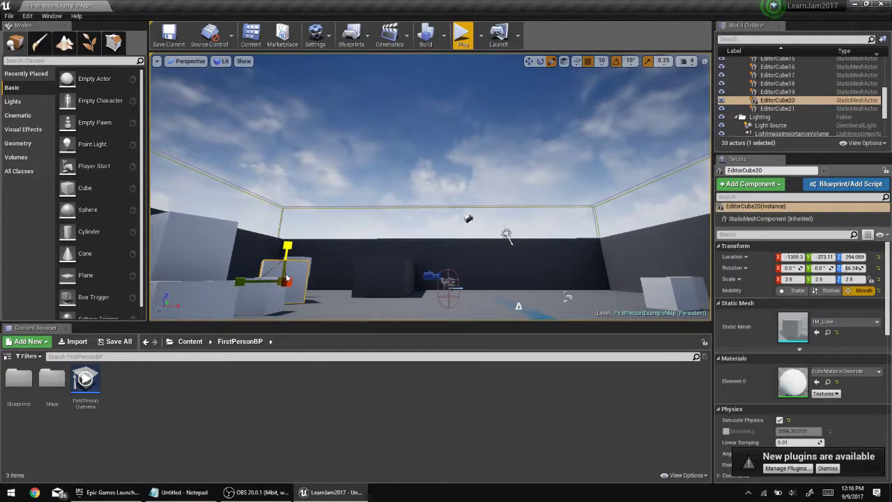
right_click(287, 272)
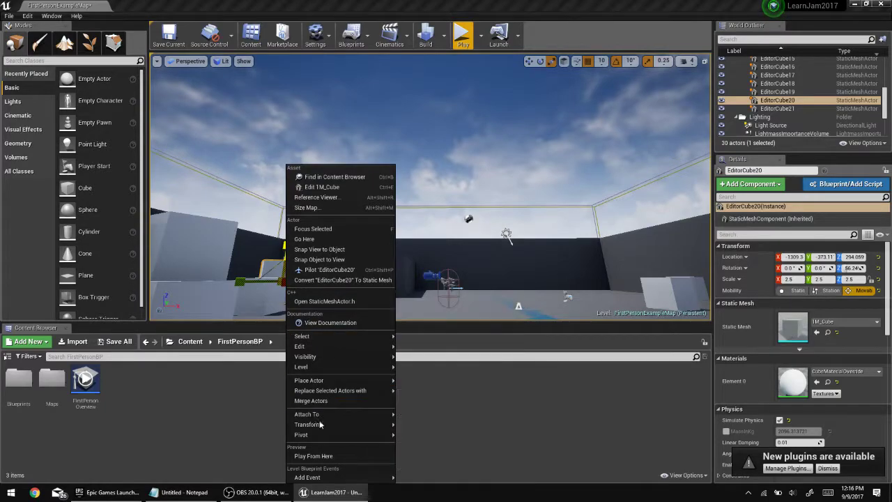
right_drag(536, 239, 505, 266)
click(425, 139)
right_drag(425, 139, 412, 128)
key(s)
key(w)
mouse_move(453, 170)
right_down()
mouse_move(437, 174)
mouse_move(450, 165)
mouse_move(452, 179)
right_up()
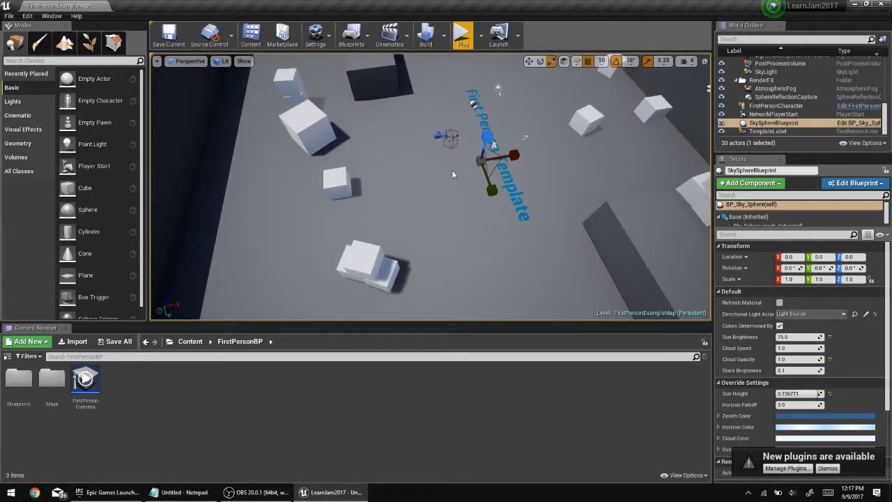
Save the level and show the folder tree in the Content Browser.
key(ctrl+s)
click(7, 356)
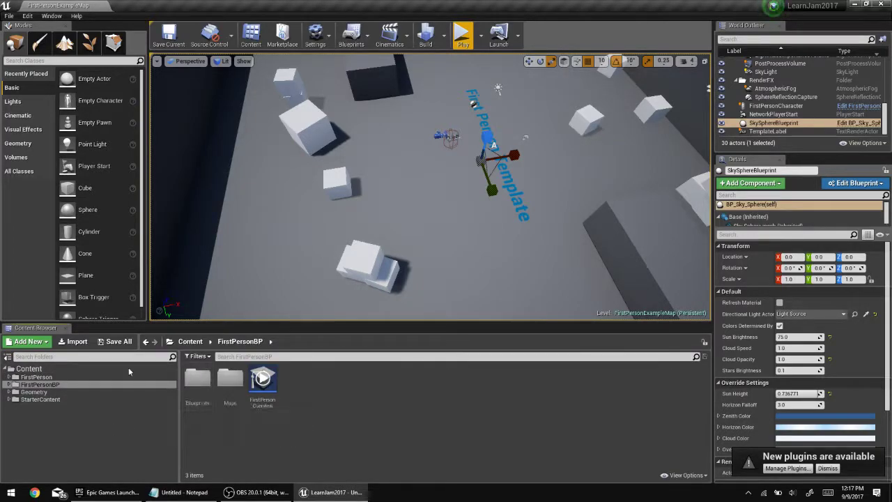
click(7, 357)
click(7, 356)
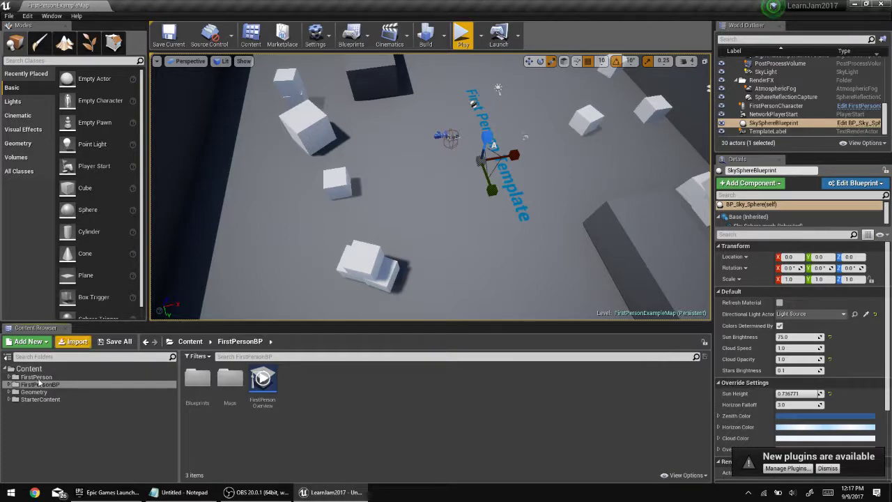
Examine the contents of the Content, FirstPerson and FirstPersonBP folders.
click(22, 370)
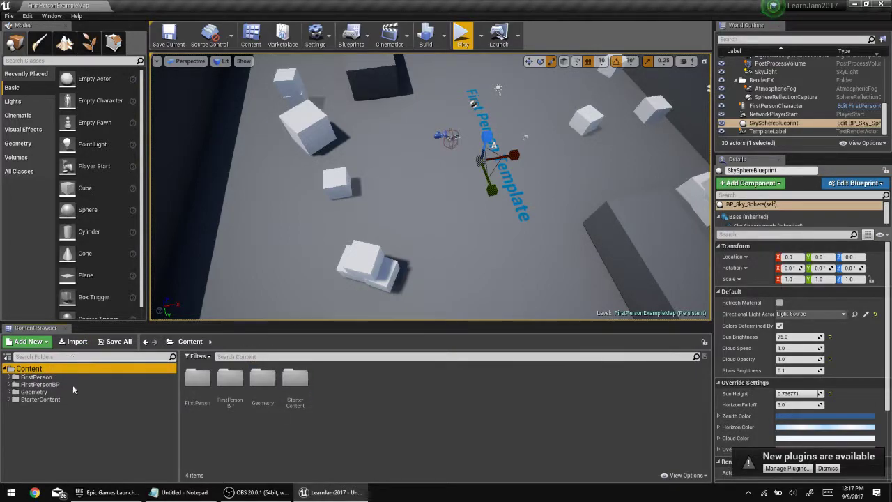
click(35, 377)
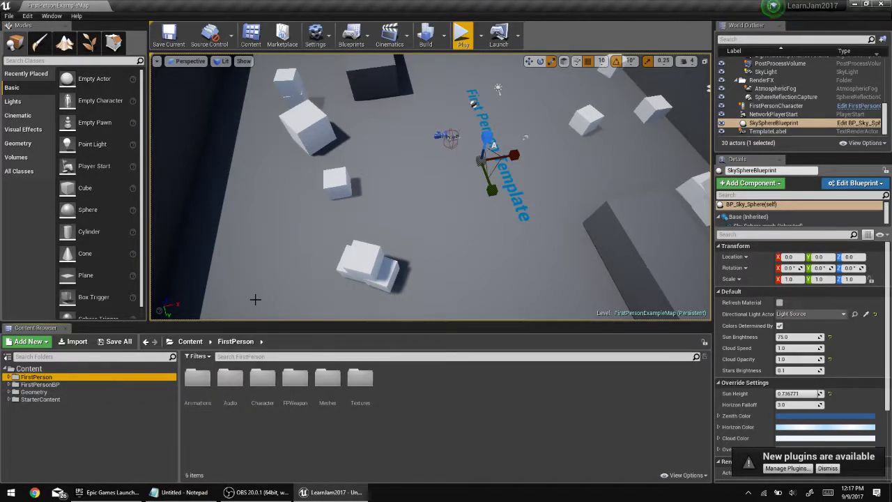
click(42, 385)
click(319, 419)
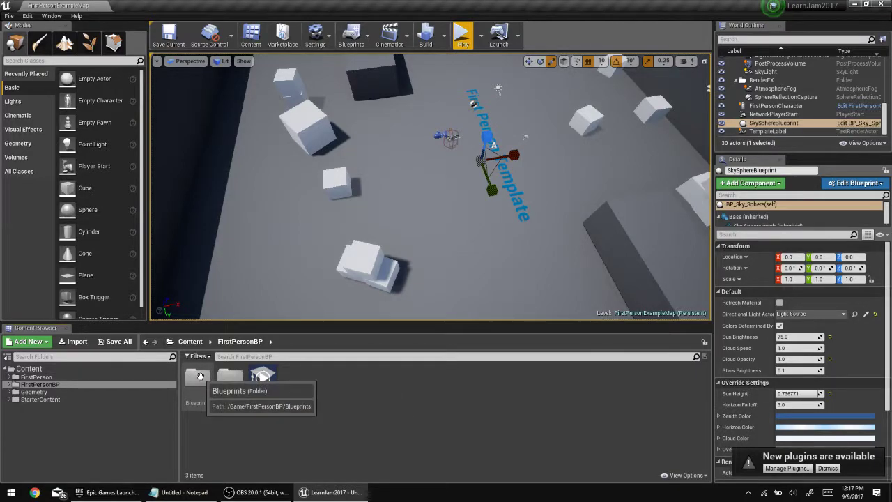
Open the FirstPersonCharacter blueprint from the Blueprints folder, dock its editor beside the level's tab, and return to the level.
double_click(199, 378)
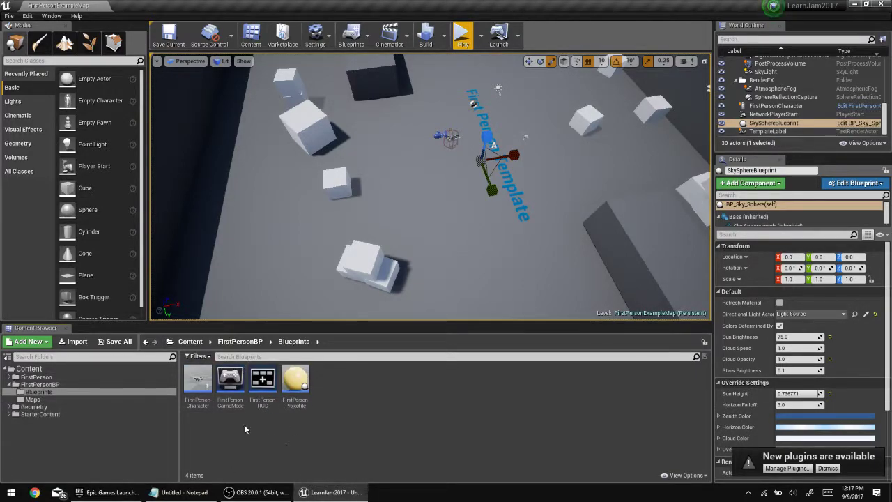
double_click(190, 390)
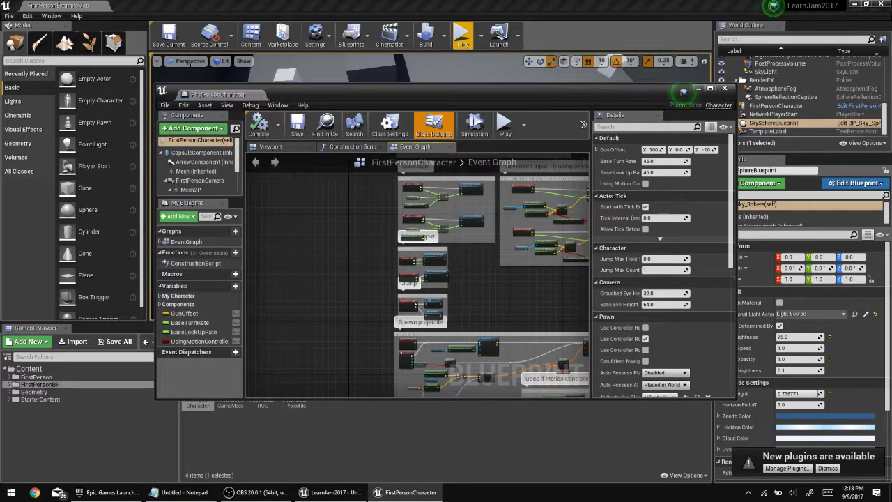
drag(219, 94, 161, 5)
click(63, 5)
click(124, 5)
click(60, 5)
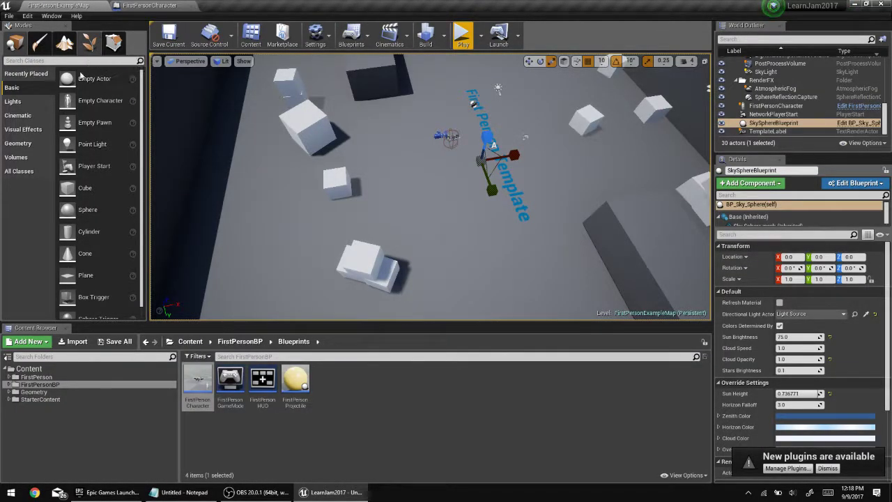
Examine the Stick input and Jump groups in the FirstPersonCharacter blueprint's Event Graph.
click(188, 6)
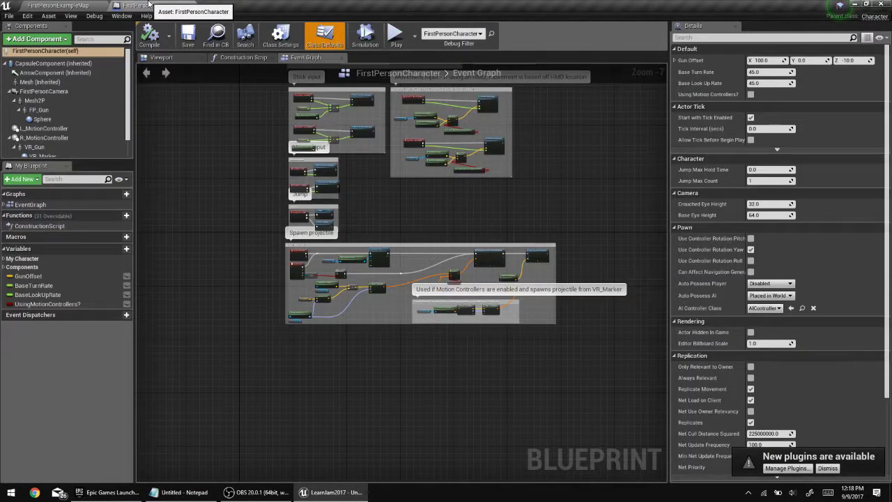
right_drag(527, 194, 495, 258)
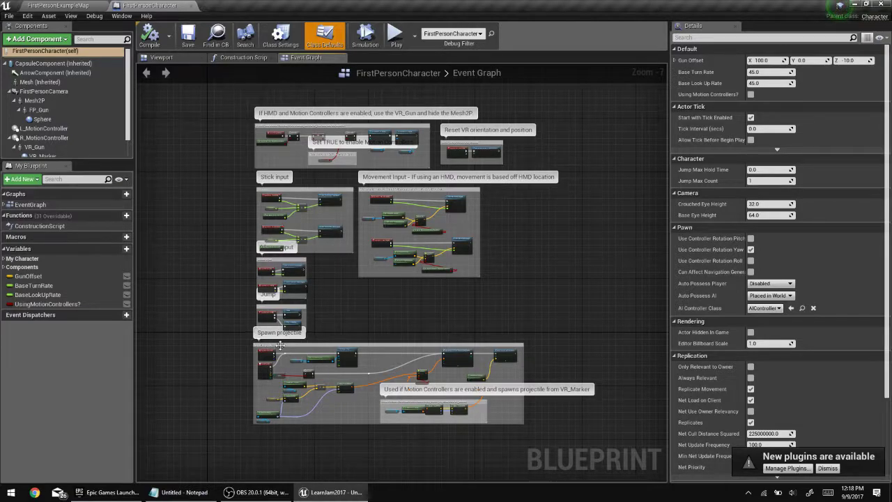
scroll(300, 196, up, 3)
scroll(300, 193, up, 3)
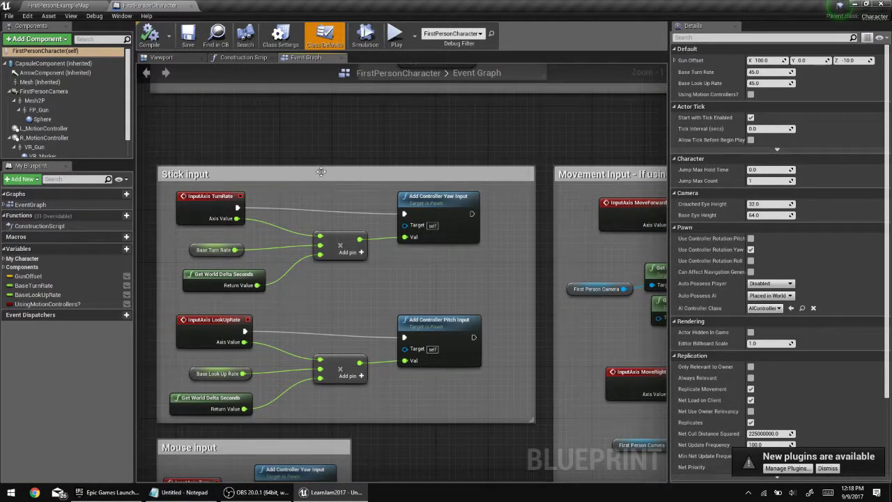
scroll(184, 188, up, 1)
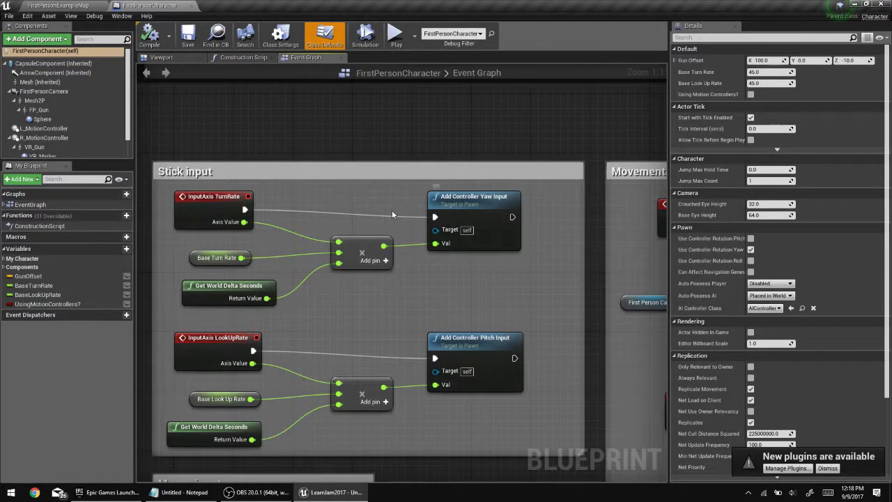
scroll(392, 210, down, 12)
scroll(391, 268, up, 11)
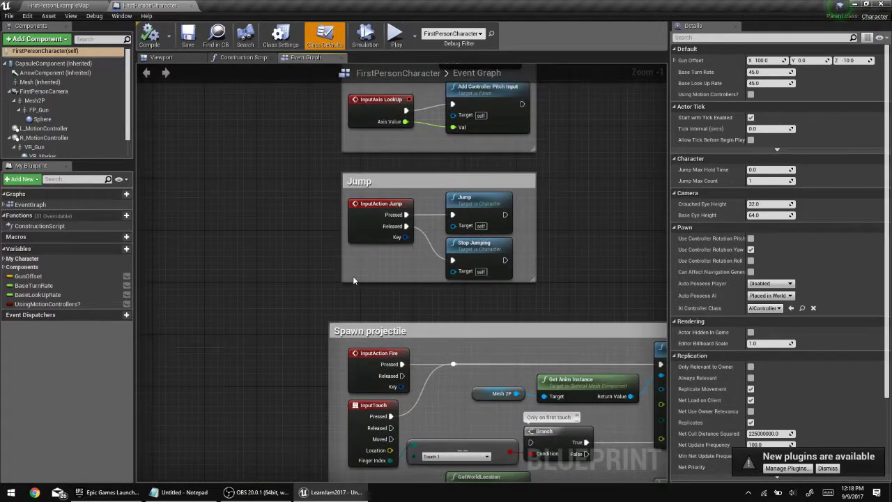
scroll(353, 276, up, 1)
Inspect the InputAction Jump event and the Jump function node inside the Jump comment group.
click(356, 234)
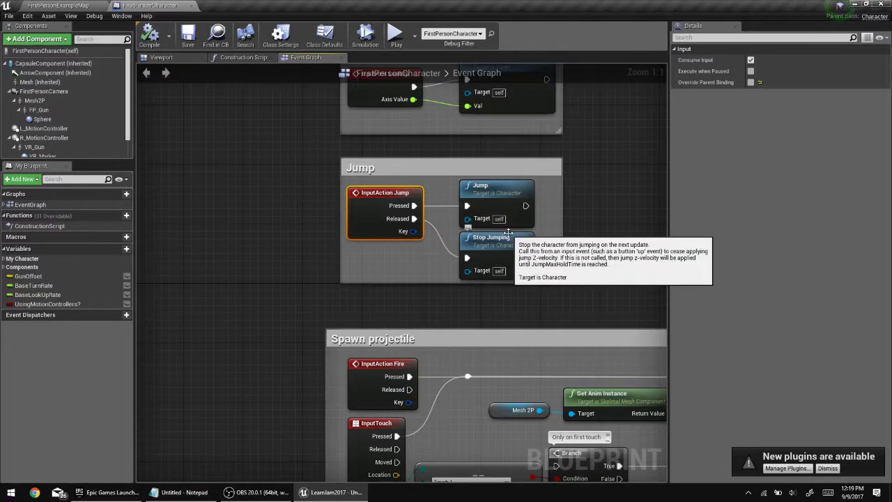
click(502, 195)
click(550, 197)
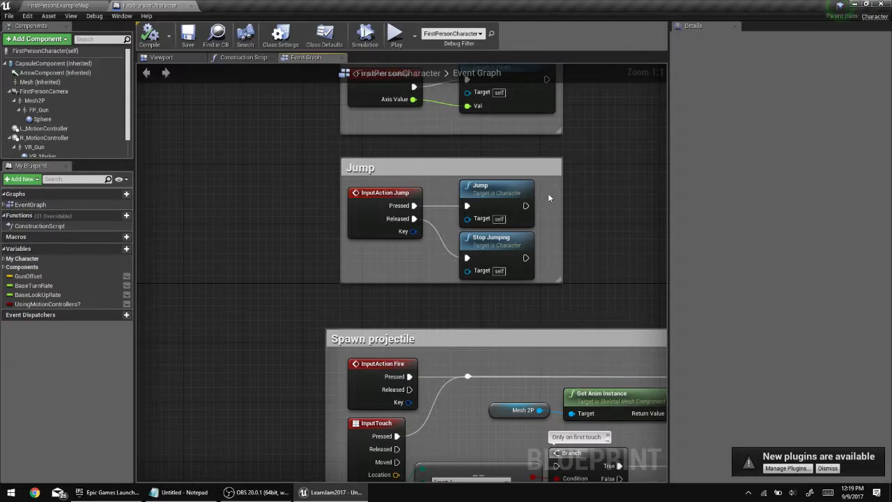
click(483, 188)
click(552, 186)
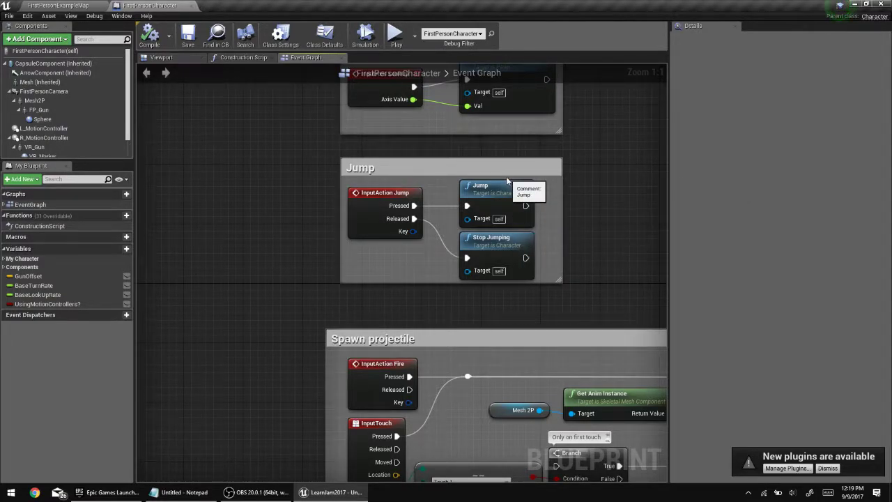
Break the link between the Pressed output of InputAction Jump and the Jump node's execution input.
right_click(468, 206)
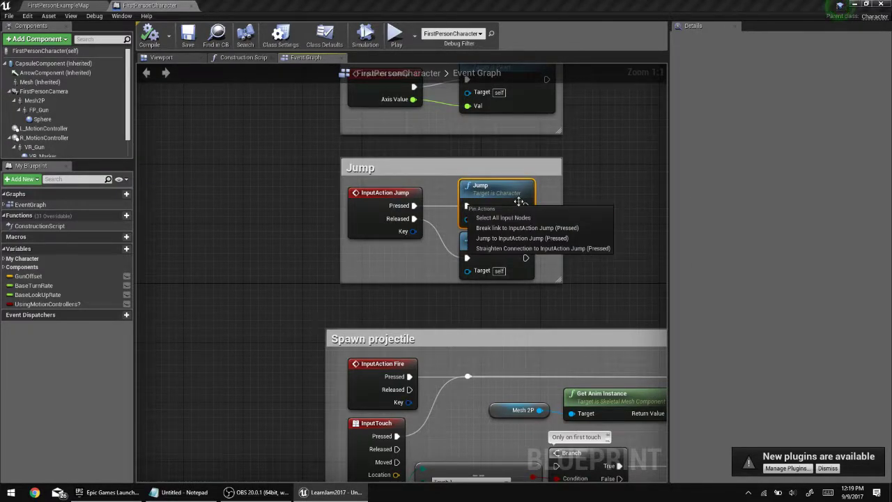
click(543, 184)
right_click(470, 206)
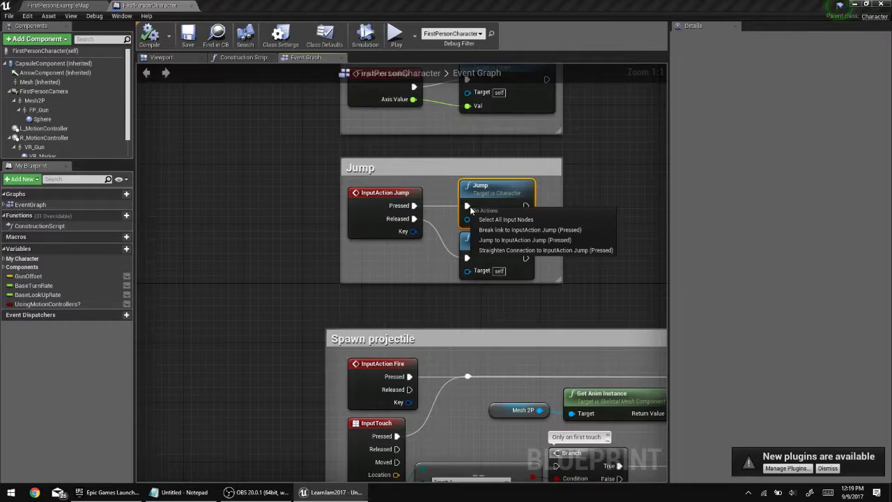
right_click(470, 207)
right_click(466, 206)
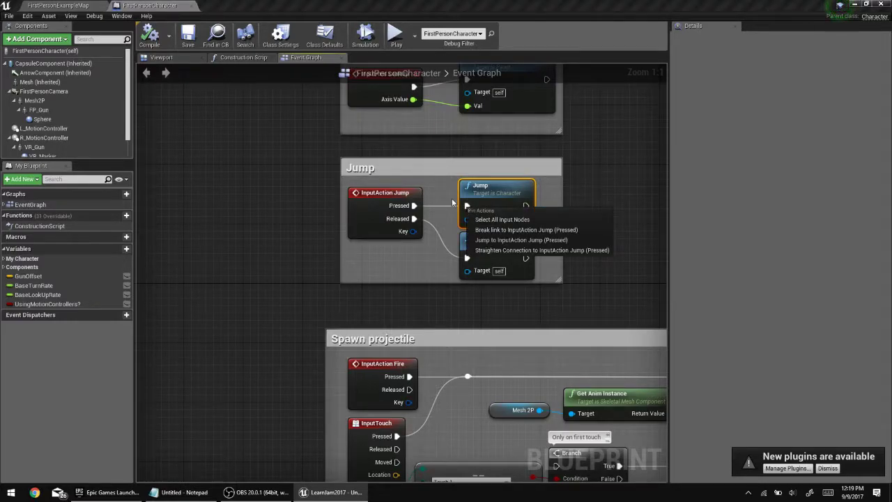
click(452, 197)
right_click(469, 207)
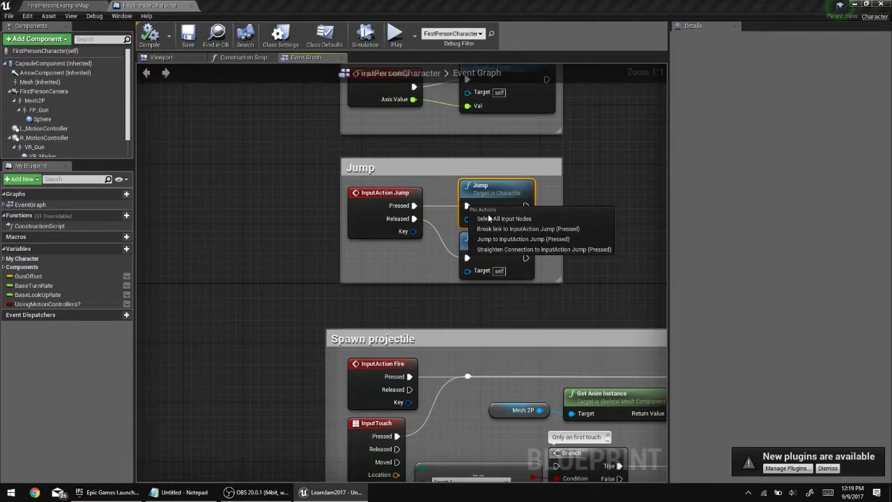
click(528, 229)
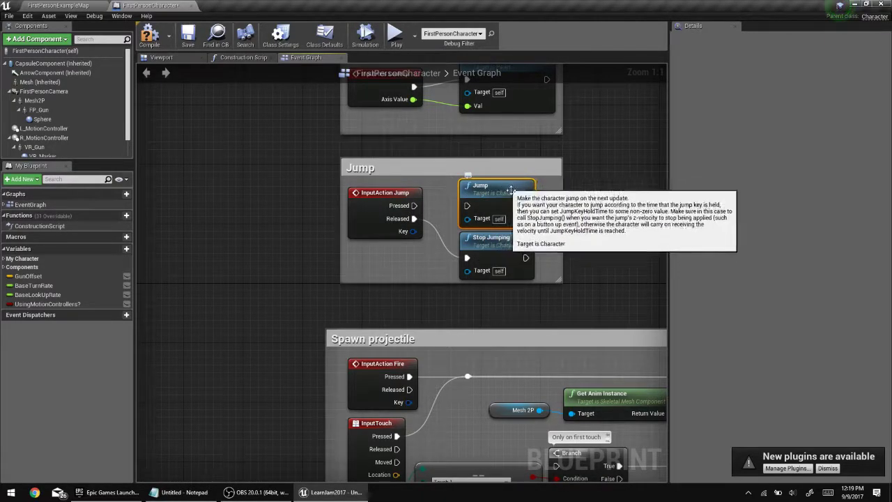
Move the disconnected Jump node outside the Jump comment box, above its right end, and widen the box.
drag(492, 187, 527, 161)
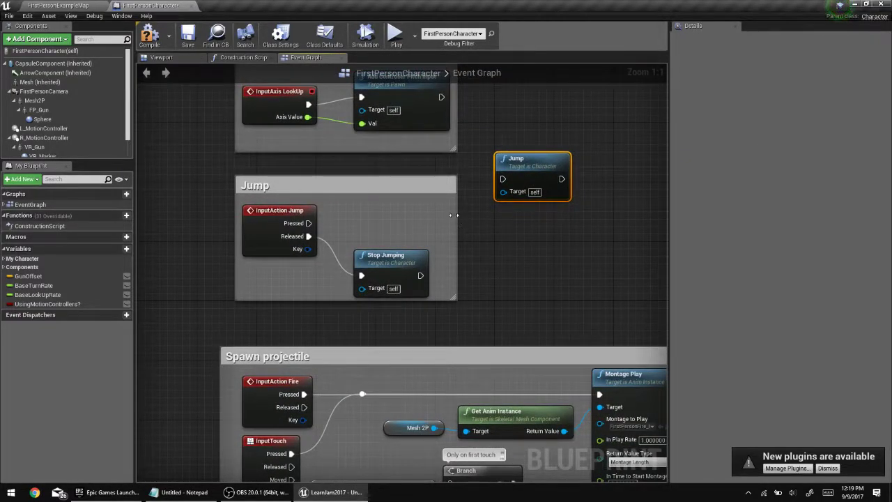
drag(459, 216, 554, 212)
drag(517, 164, 569, 128)
click(615, 231)
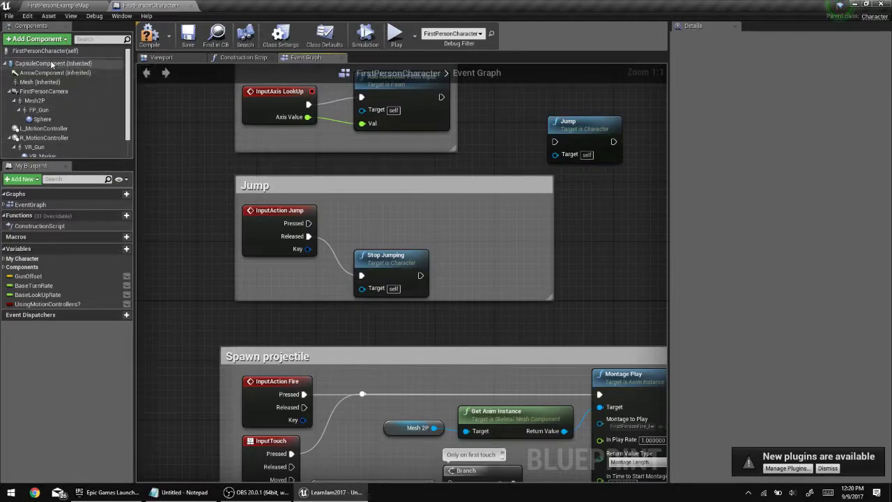
Look through the character's component hierarchy, collapse the CapsuleComponent branch and view the capsule's properties.
scroll(61, 91, down, 1)
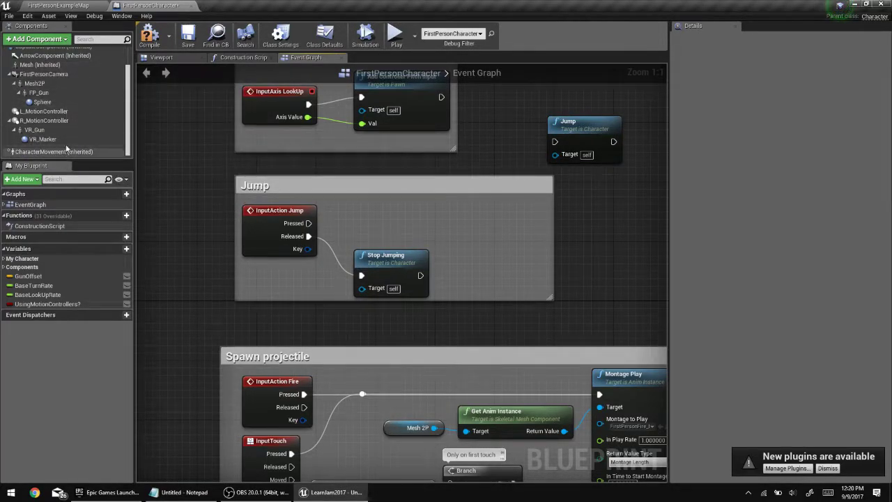
scroll(47, 120, up, 2)
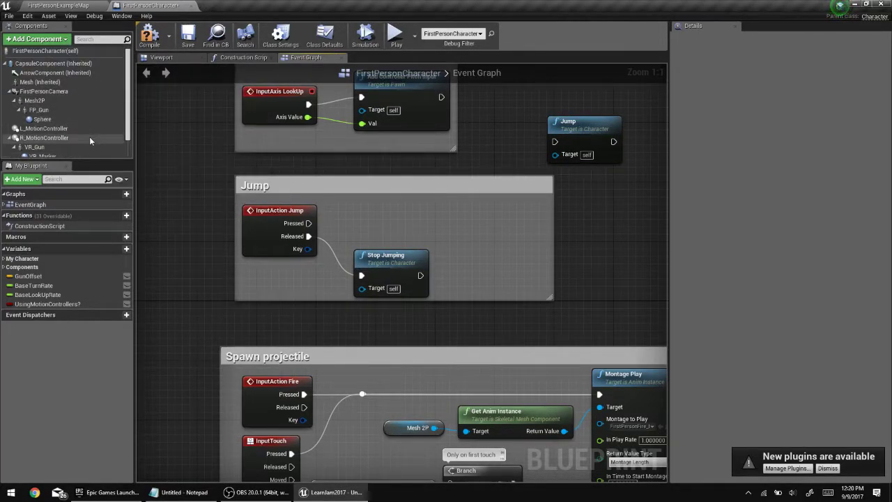
click(5, 63)
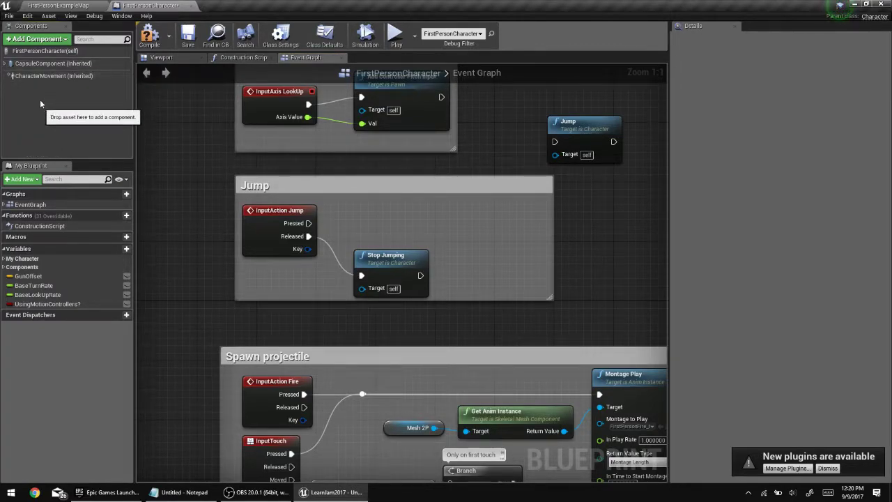
click(38, 65)
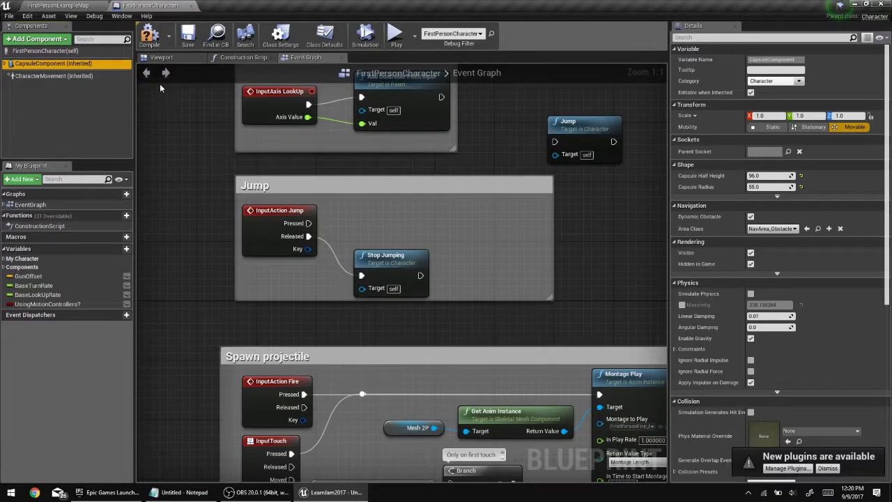
Show the character in the 3D viewport and inspect its upper gun, camera and arms mesh.
click(161, 58)
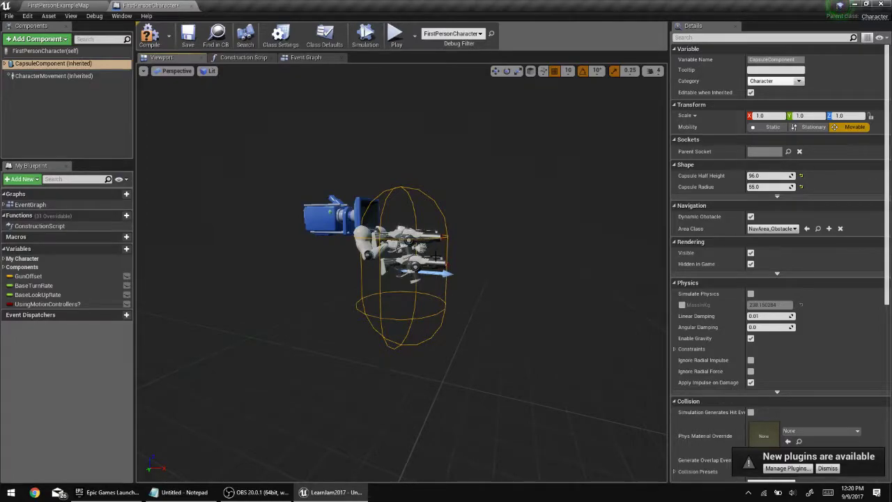
scroll(439, 256, up, 5)
scroll(437, 256, down, 3)
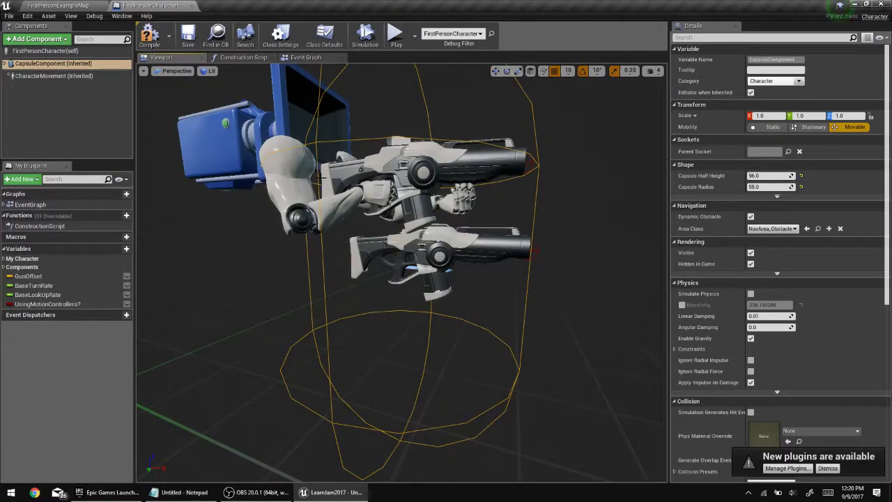
click(444, 240)
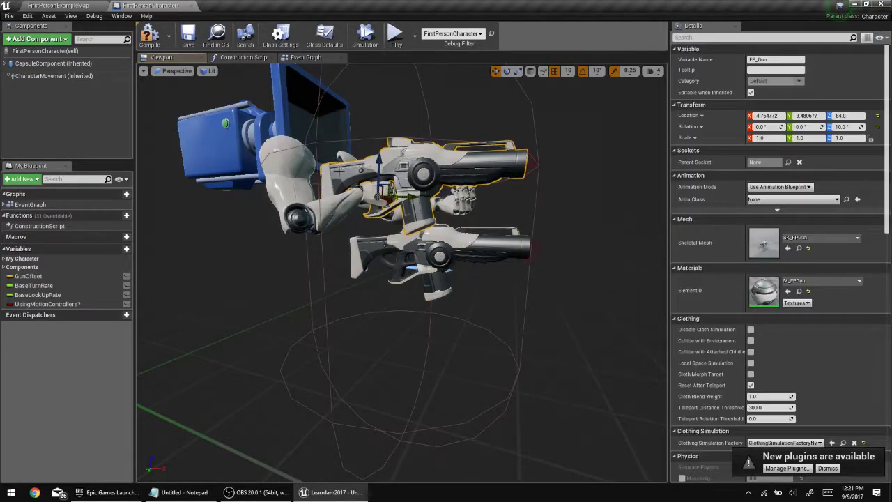
click(270, 180)
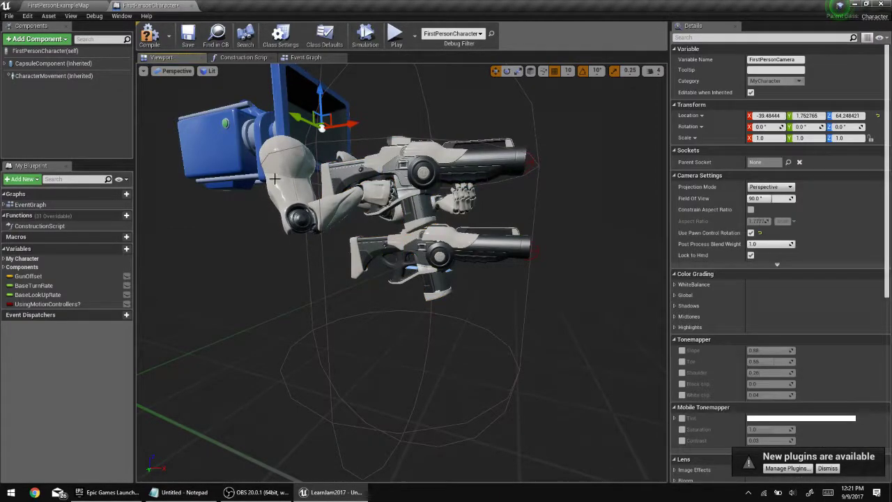
click(276, 175)
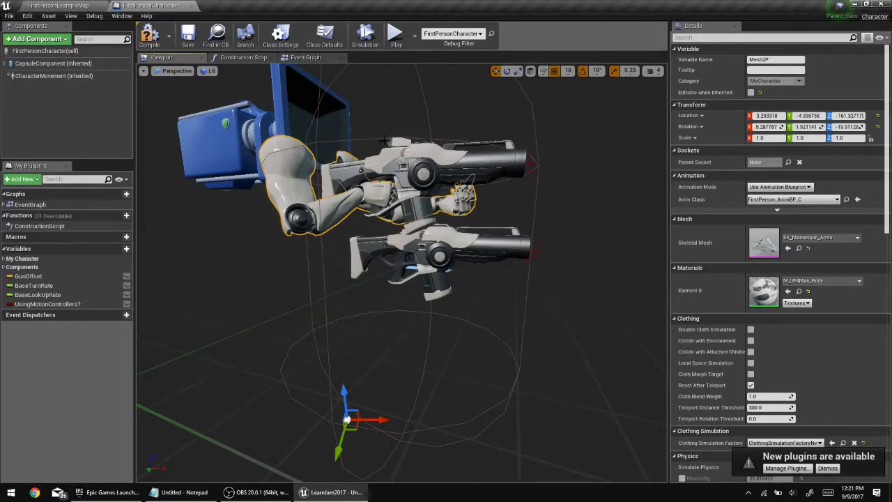
Add a CapsuleComponent reference to the Event Graph's Jump group and create a Set Physics Linear Velocity node from its output.
click(48, 63)
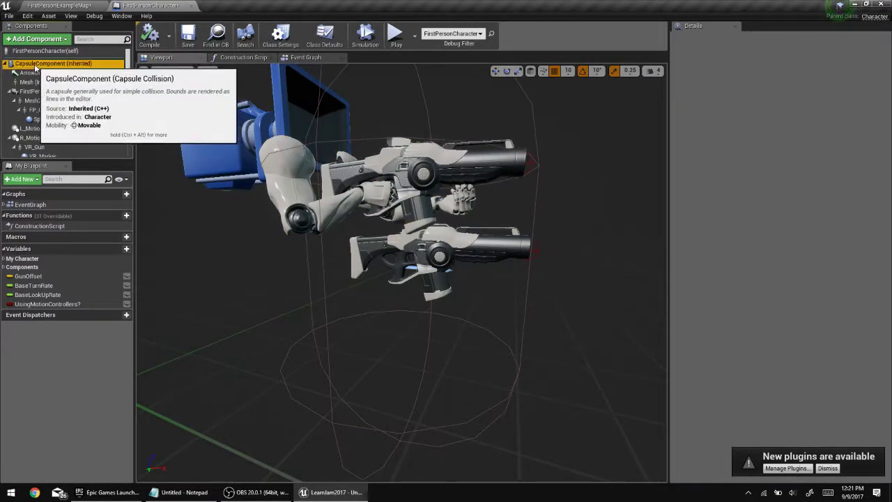
click(306, 58)
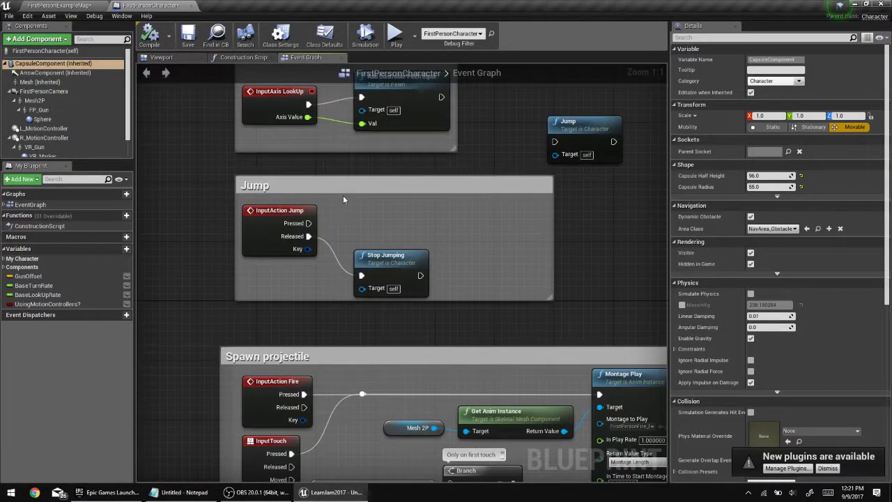
drag(50, 68, 342, 200)
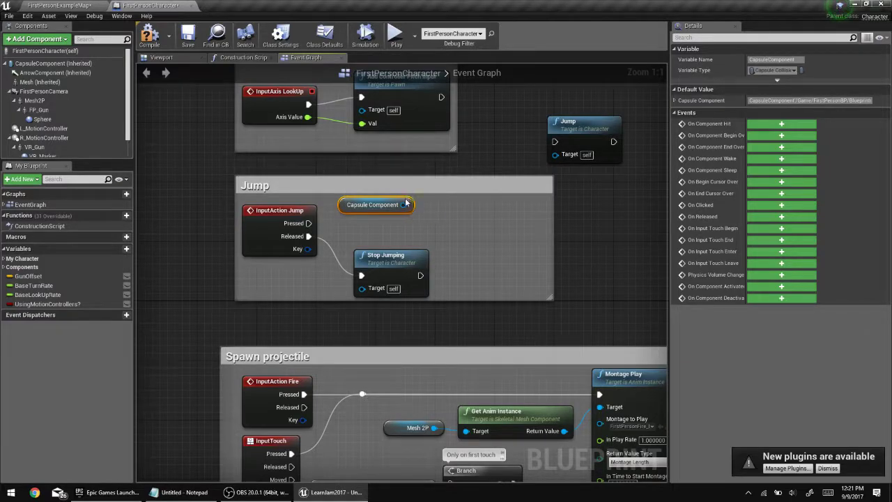
drag(405, 204, 454, 213)
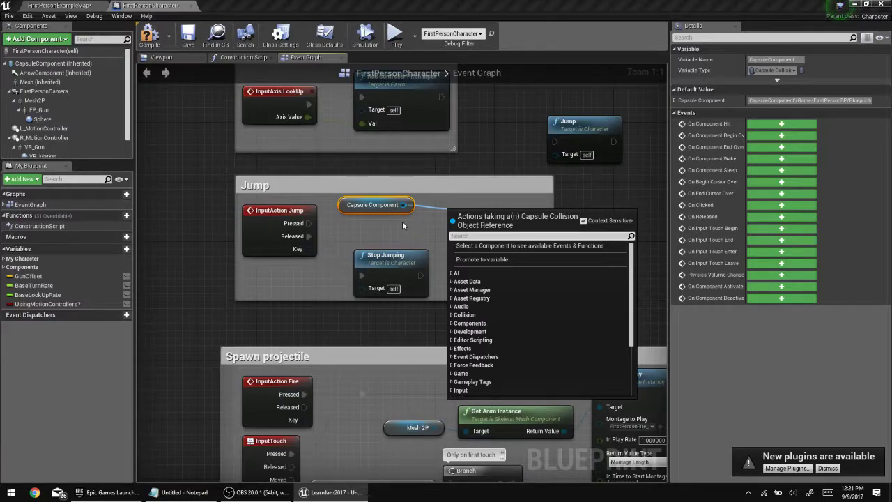
text(velocity)
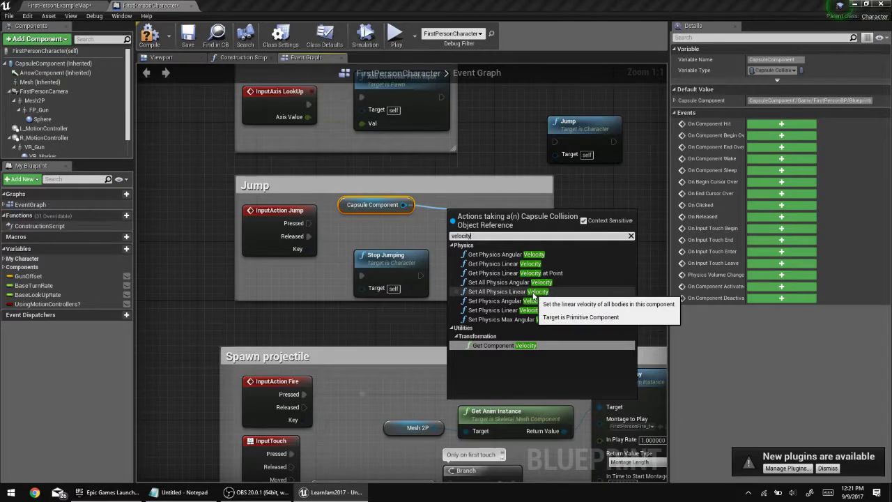
click(499, 312)
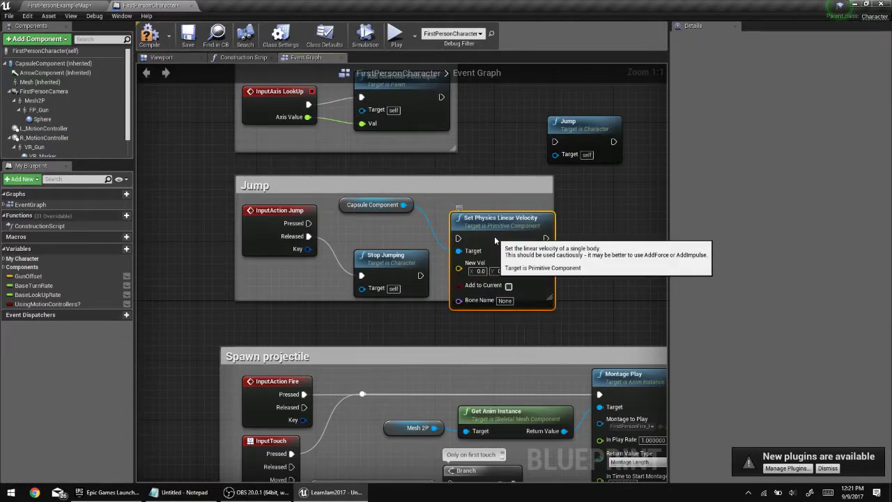
Enlarge the Jump comment box in width and height, and position the Set Physics Linear Velocity node inside it with space around it.
drag(556, 215, 663, 209)
drag(527, 300, 522, 334)
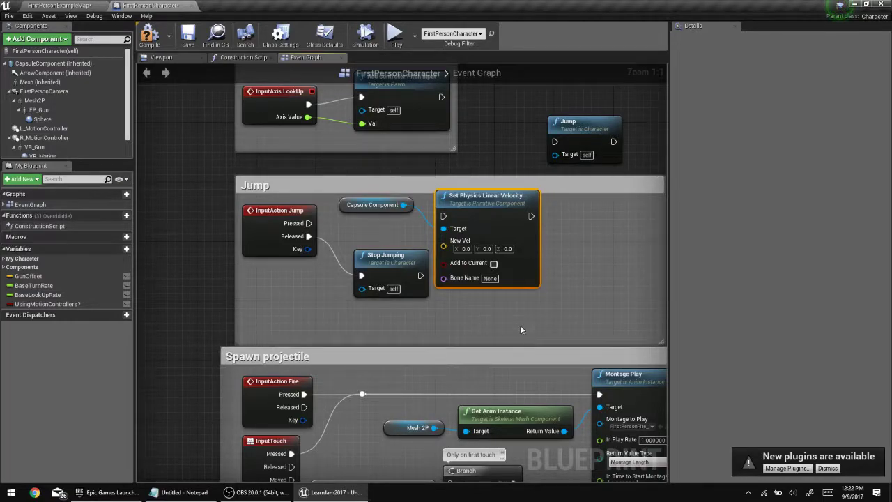
drag(524, 204, 555, 228)
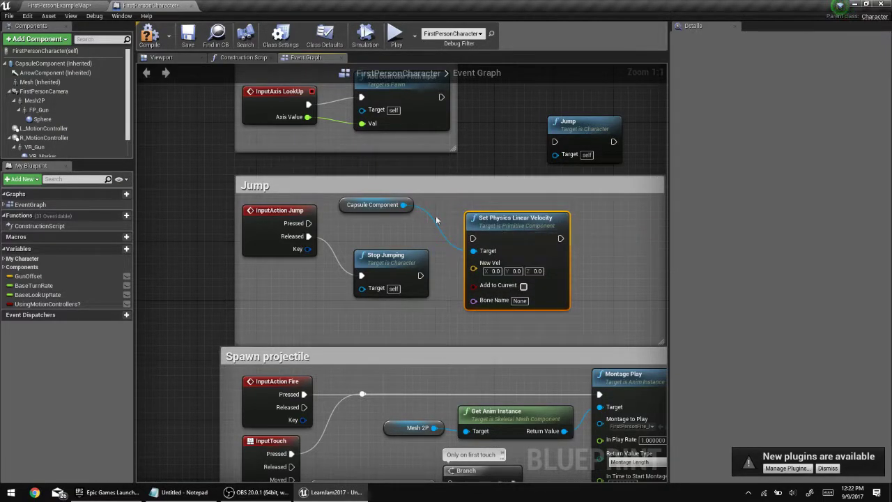
Move the Jump comment box with its nodes slightly up and left, clear of the Spawn projectile group.
click(272, 199)
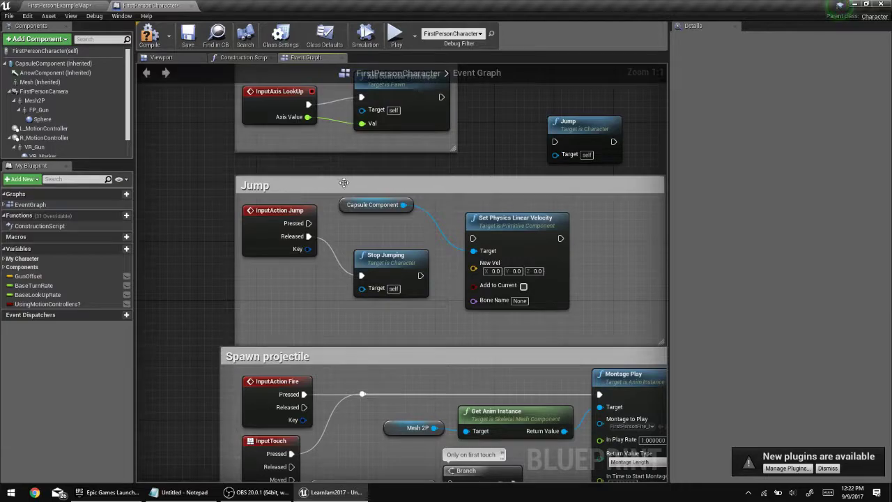
drag(363, 187, 327, 181)
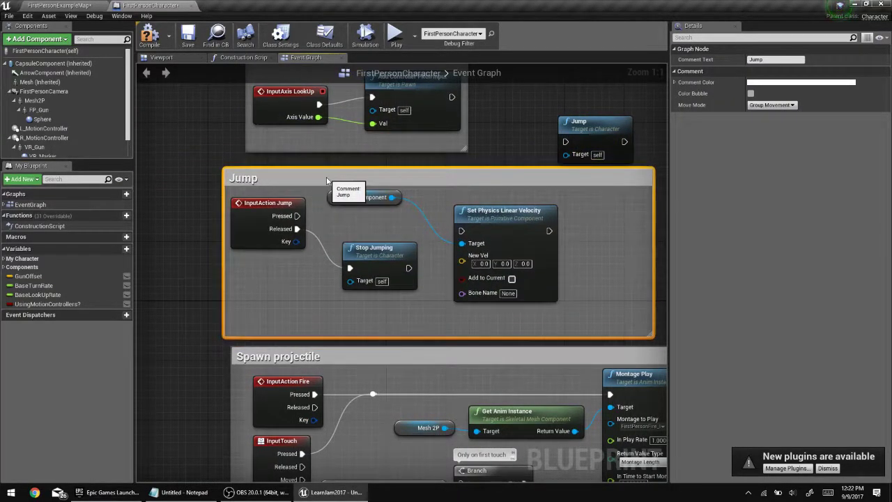
click(425, 261)
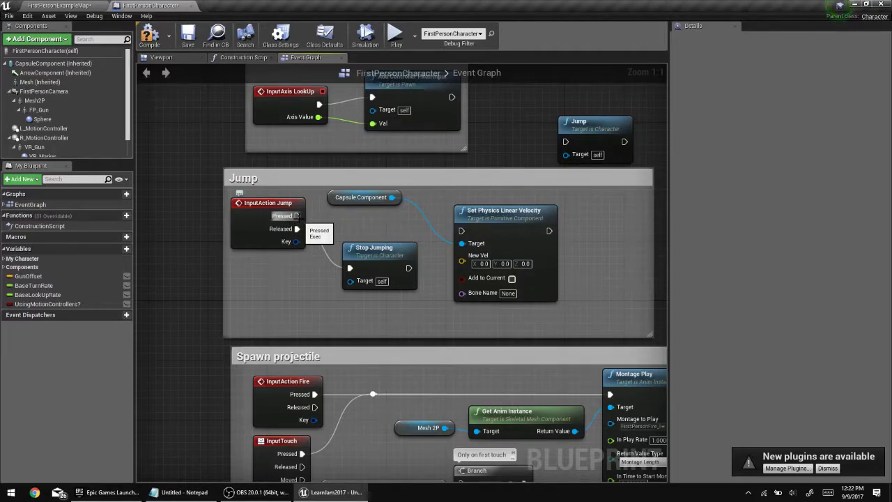
Connect InputAction Jump's Pressed output to the Set Physics Linear Velocity node and set its New Vel Z to 1000.
drag(296, 216, 468, 232)
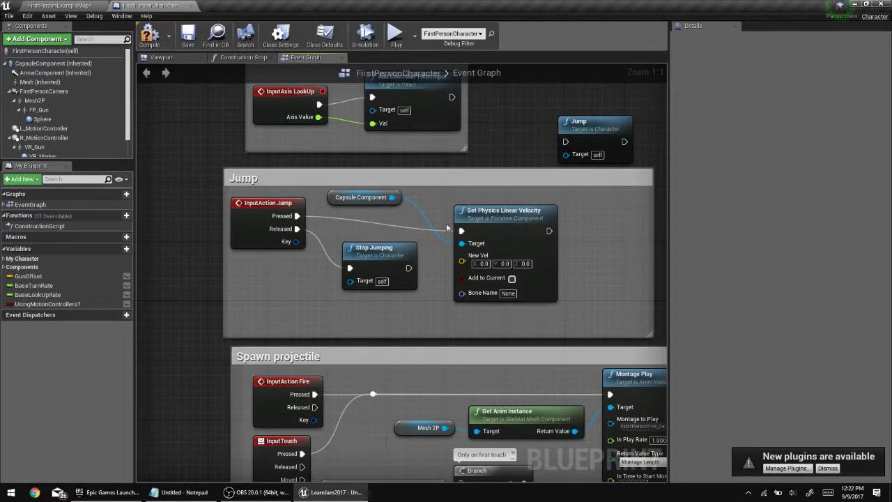
click(537, 223)
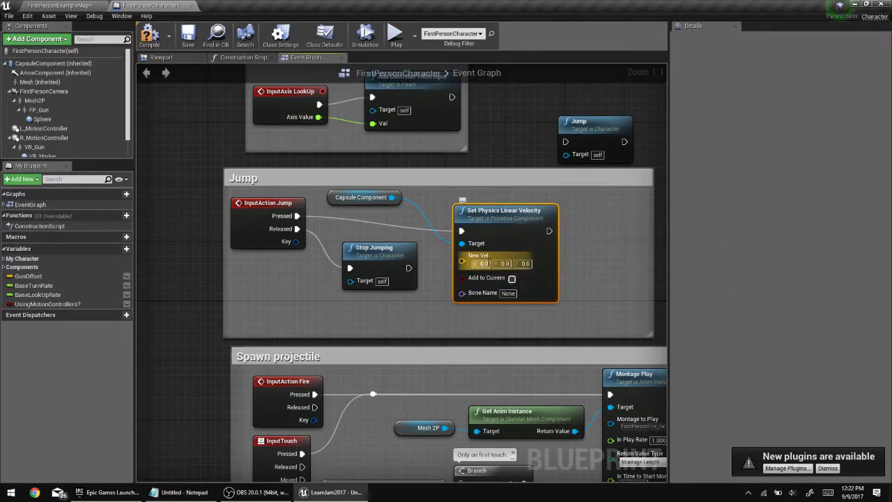
click(534, 263)
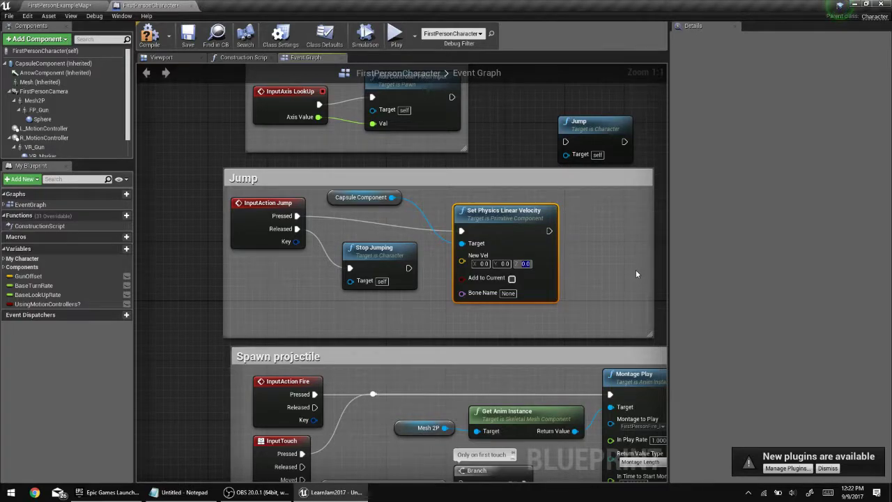
click(636, 271)
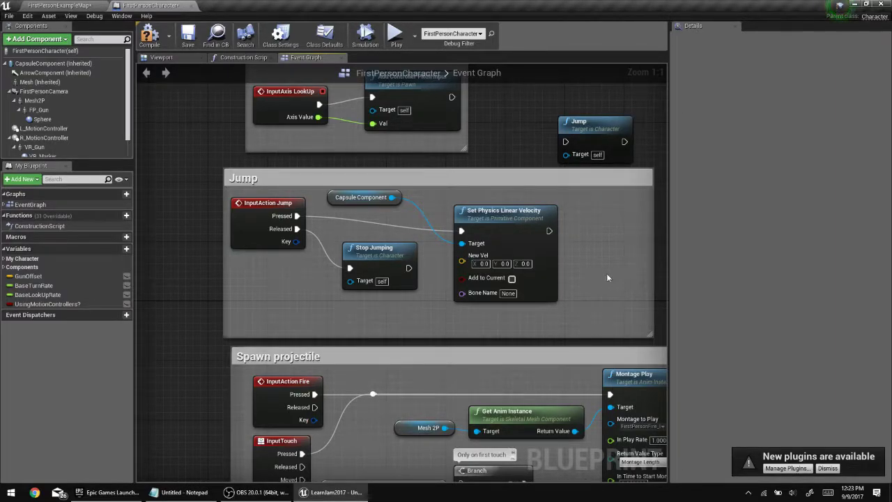
click(522, 263)
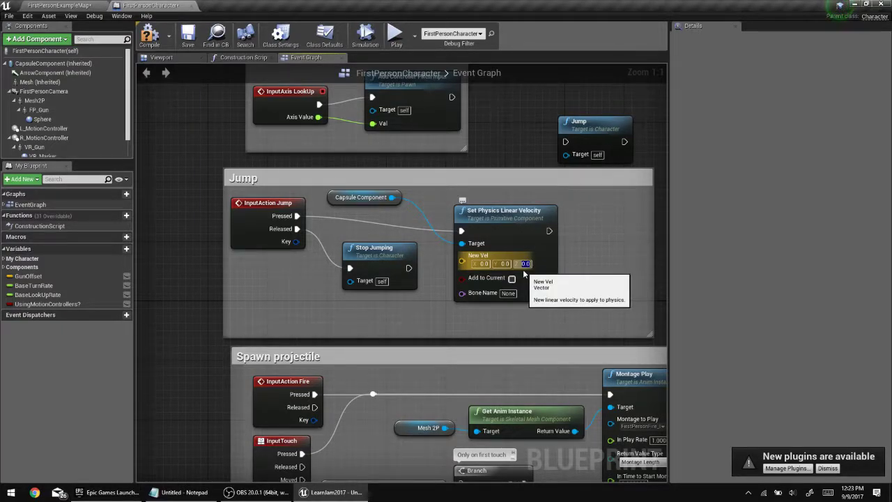
text(1000)
key(Return)
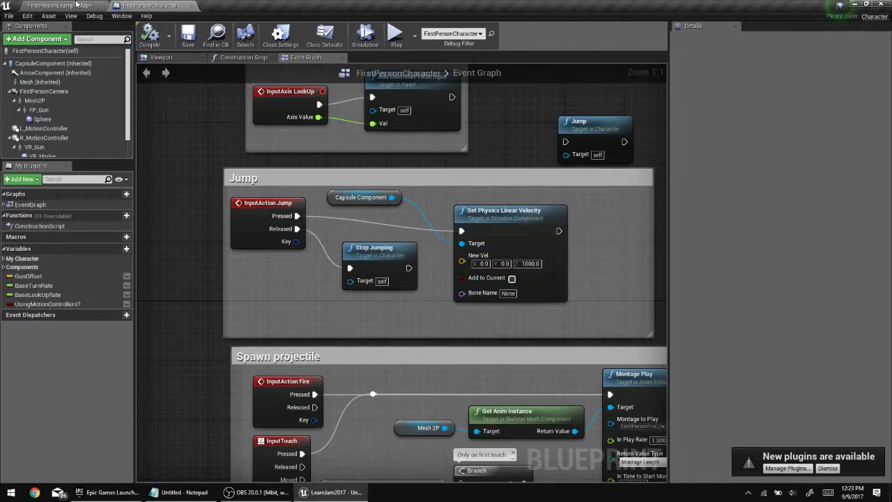
Play the FirstPersonExampleMap level to test the jump with the physics velocity node, and end the play session.
click(75, 4)
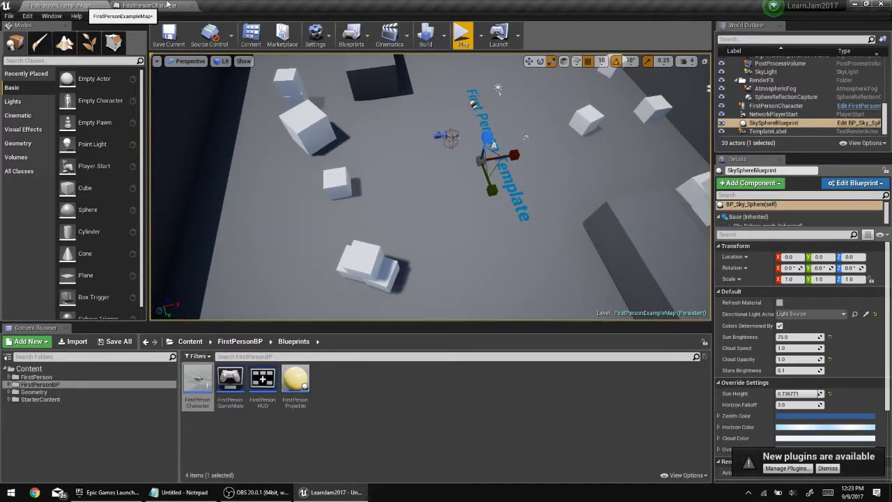
click(463, 34)
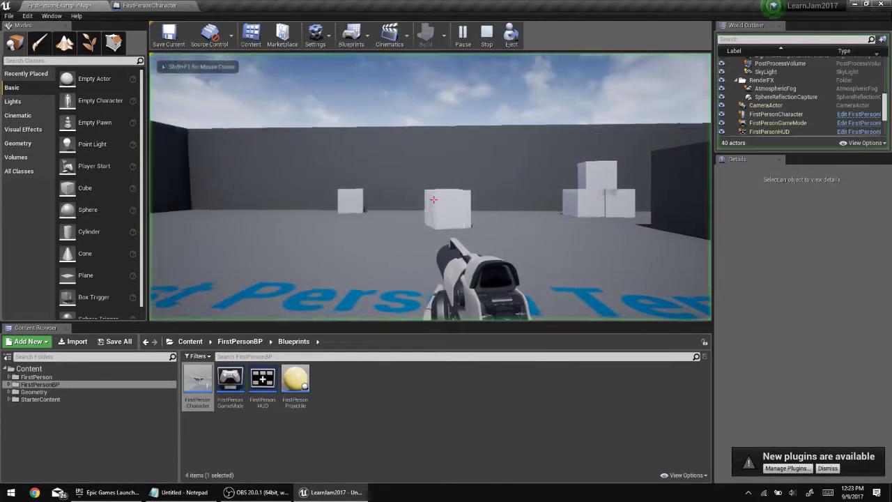
key(w)
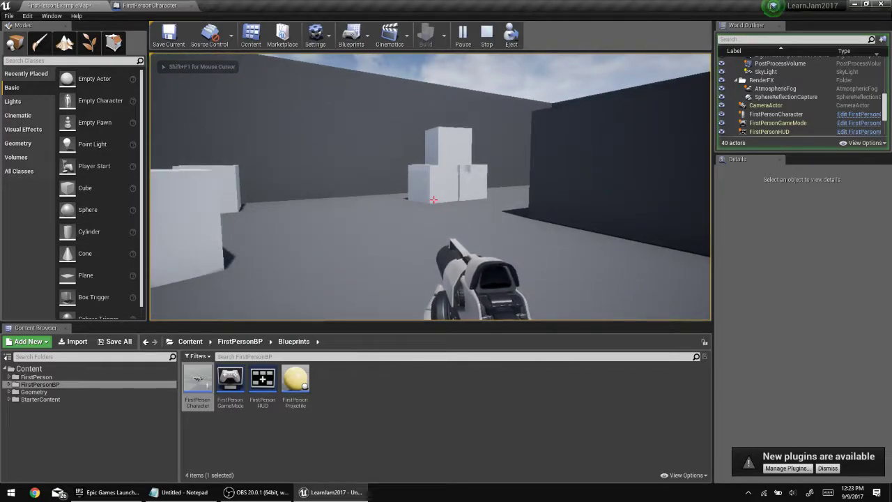
key(Escape)
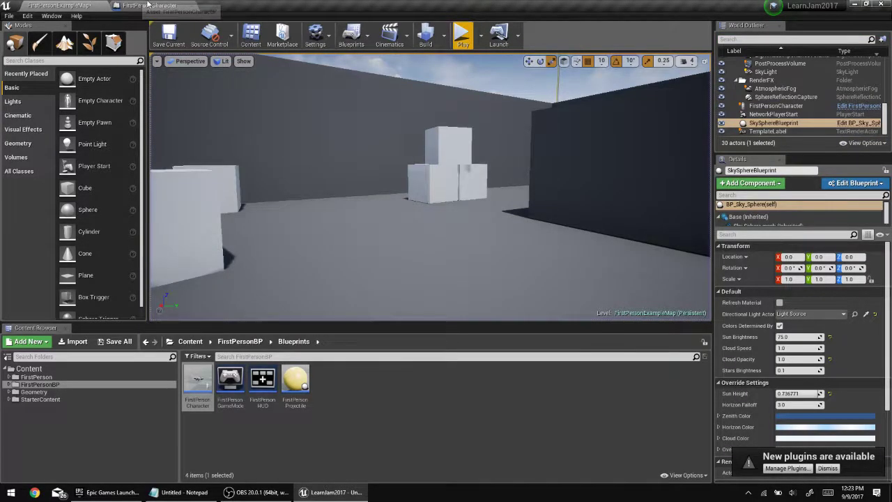
click(149, 5)
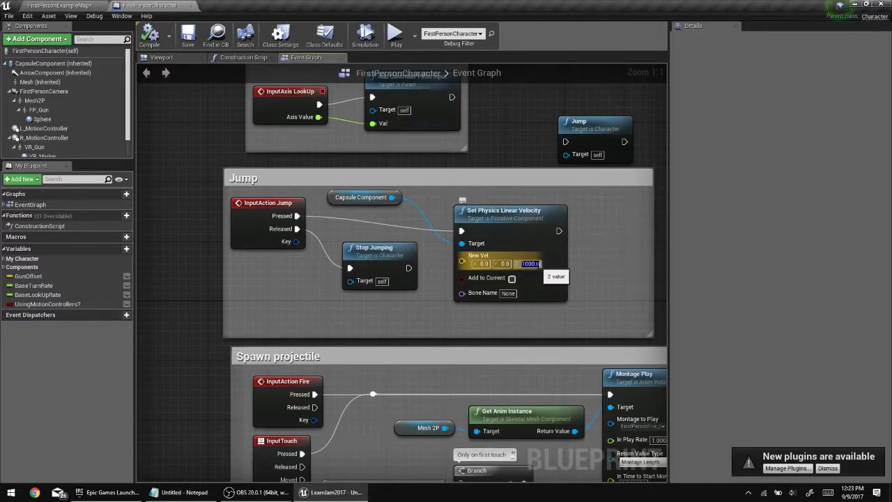
click(537, 264)
text(0000000)
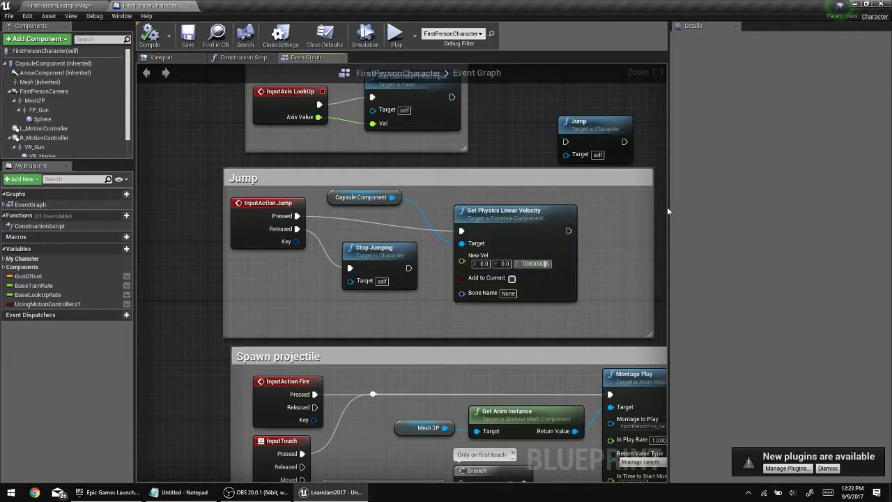
Play the level again to test the jump with the much larger Z velocity, and end the play session.
click(62, 4)
click(462, 32)
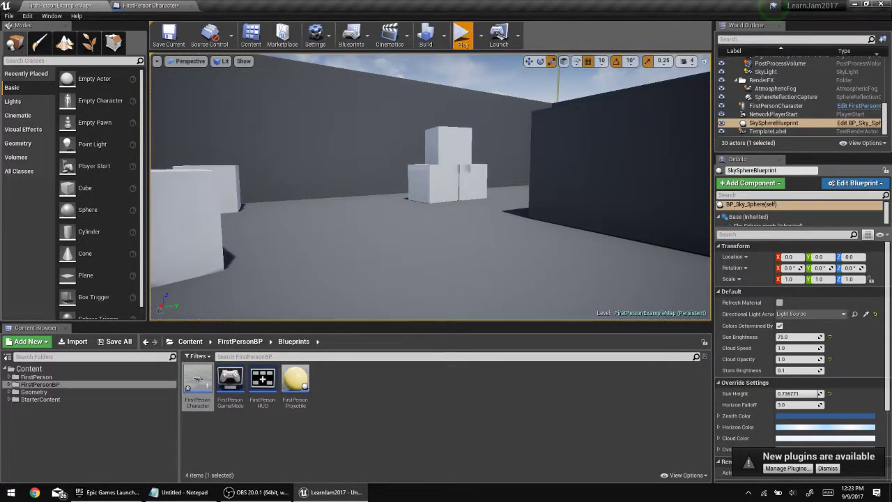
key(w)
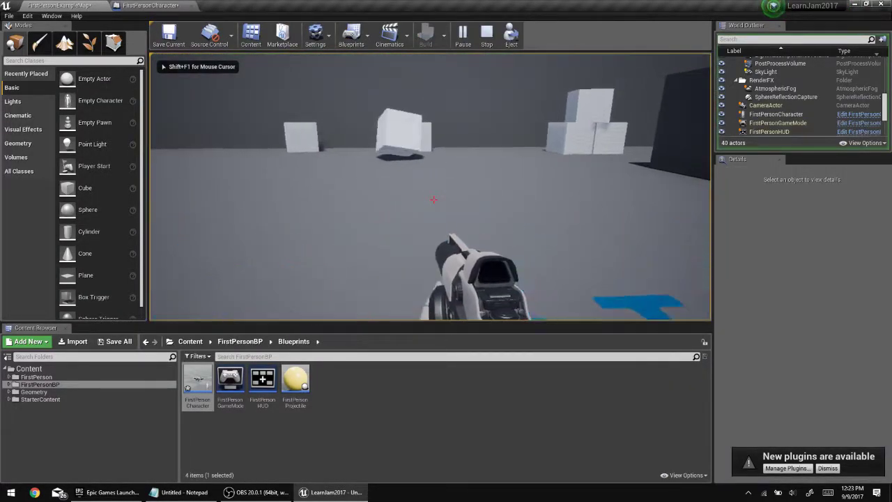
key(Escape)
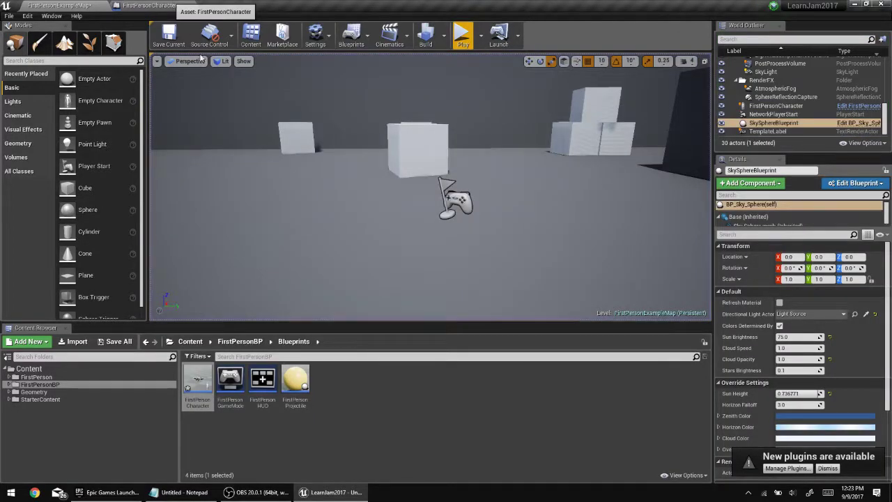
Delete the Set Physics Linear Velocity node and the Capsule Component reference from the blueprint's Jump group.
click(145, 6)
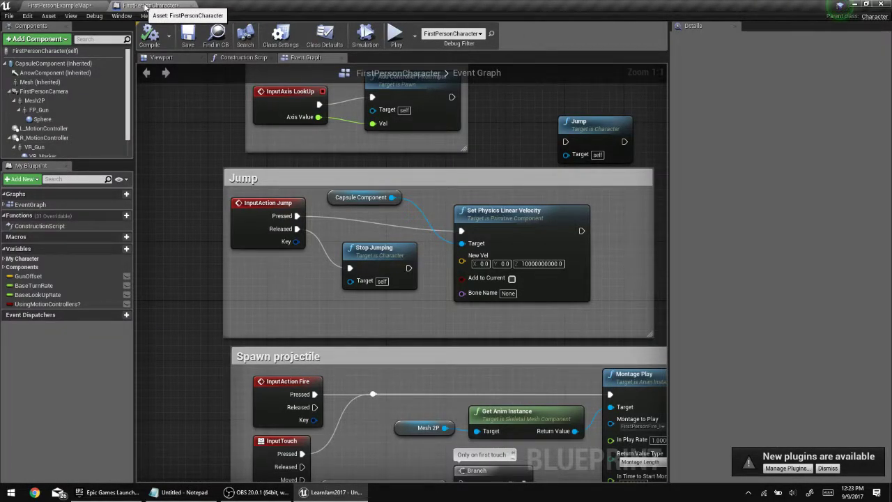
click(536, 234)
key(Delete)
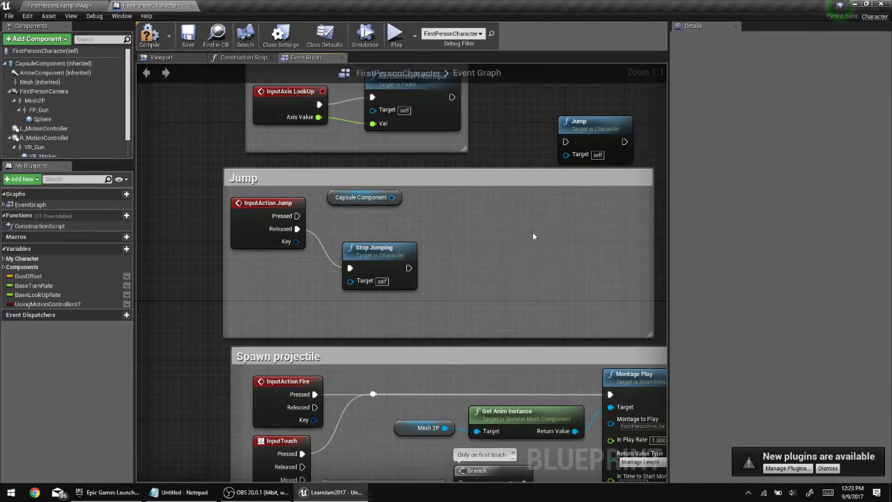
click(333, 198)
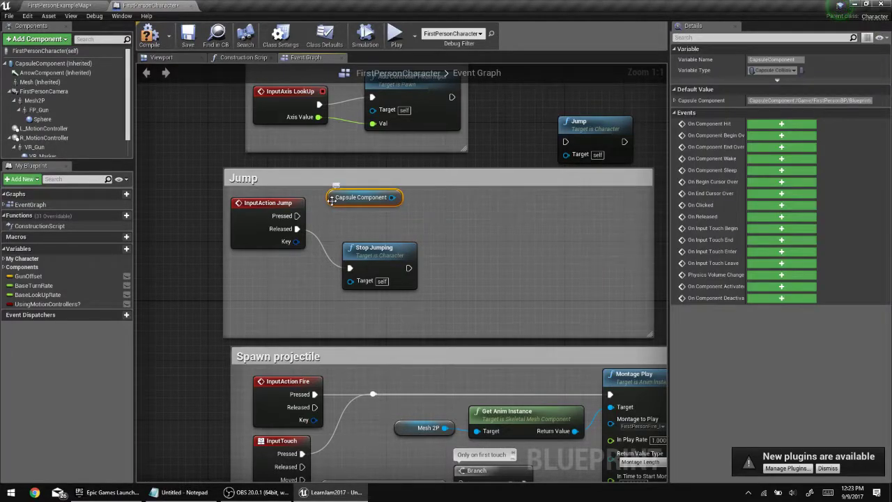
key(Delete)
Move the Jump node back into the Jump comment box above Stop Jumping and connect InputAction Jump's Pressed output to it.
drag(576, 129, 360, 203)
drag(298, 216, 352, 220)
click(321, 217)
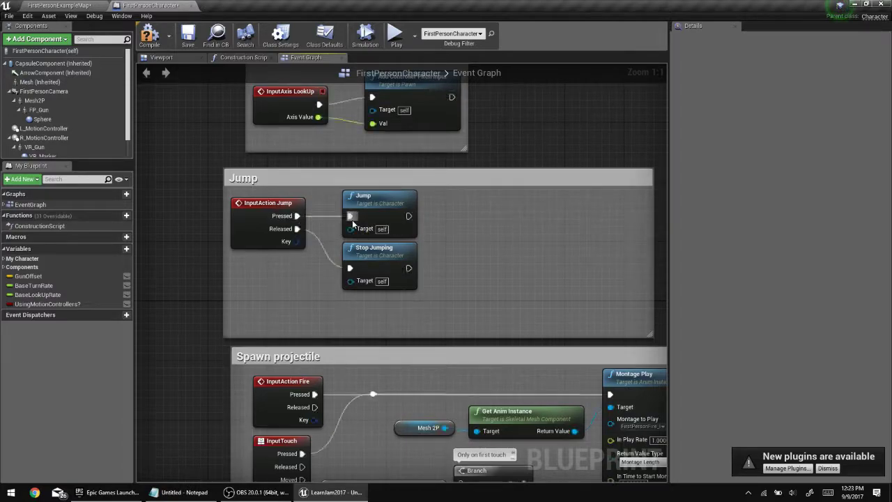
click(388, 203)
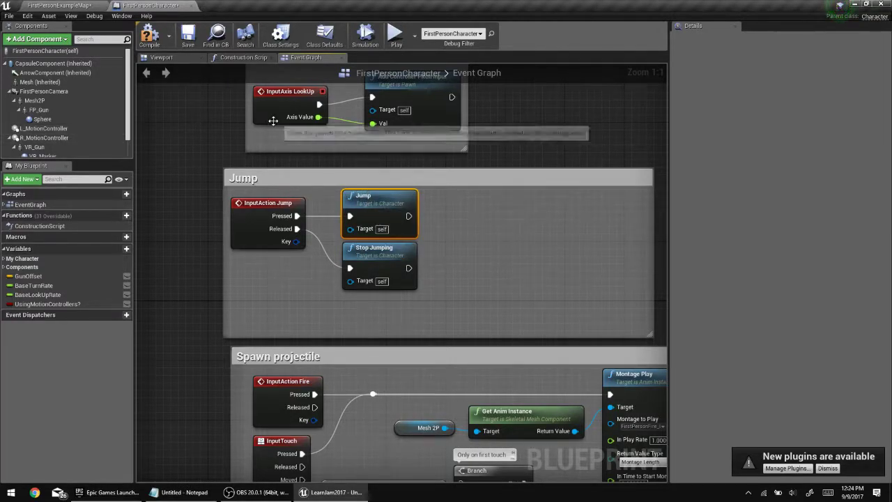
Set the CharacterMovement component's Jump Z Velocity to 840 and compile the FirstPersonCharacter blueprint.
click(77, 93)
click(66, 64)
scroll(55, 111, down, 2)
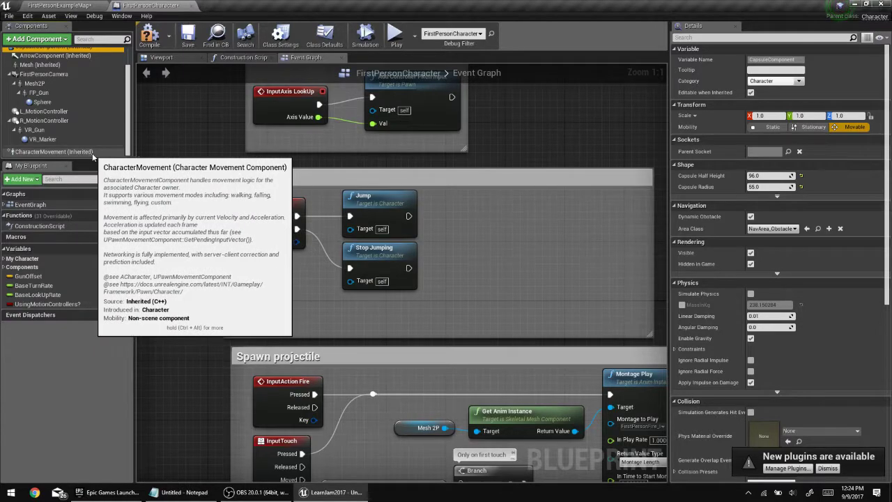
click(93, 154)
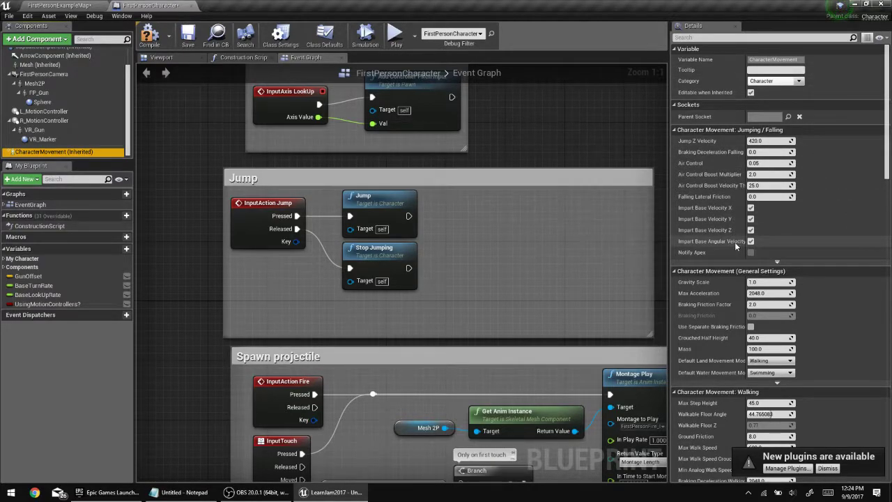
click(764, 163)
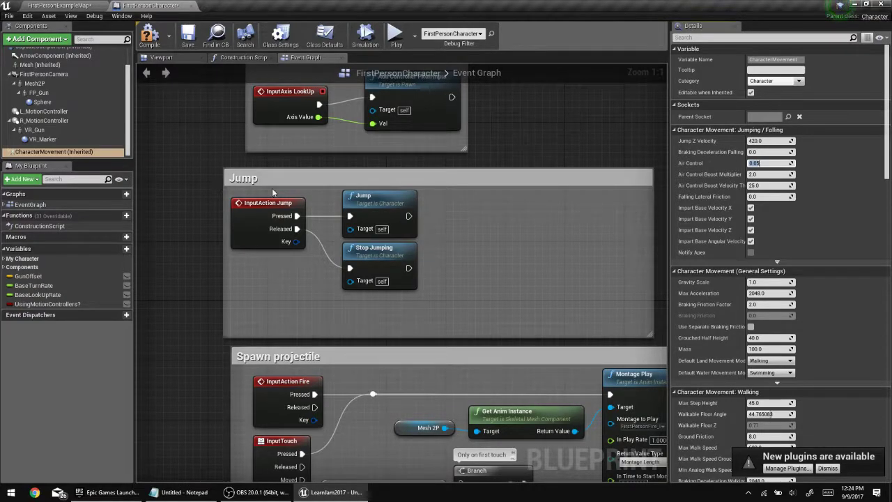
scroll(839, 259, down, 4)
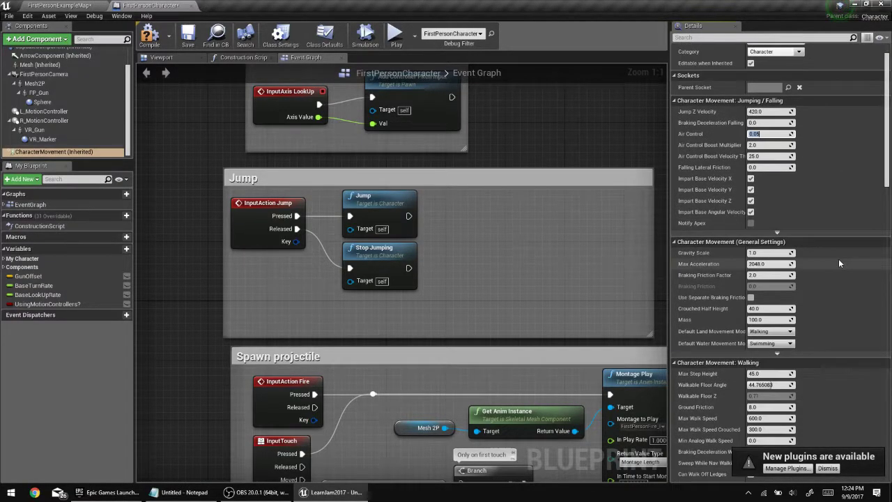
scroll(839, 259, up, 4)
click(767, 141)
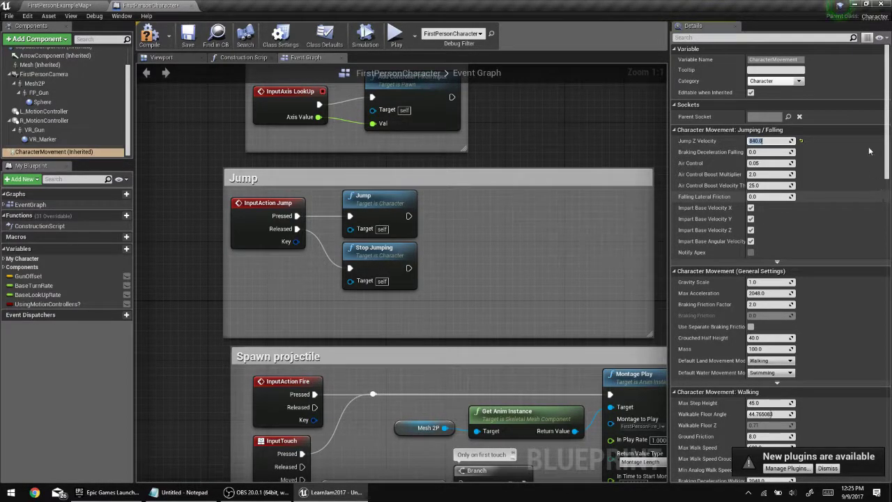
click(149, 35)
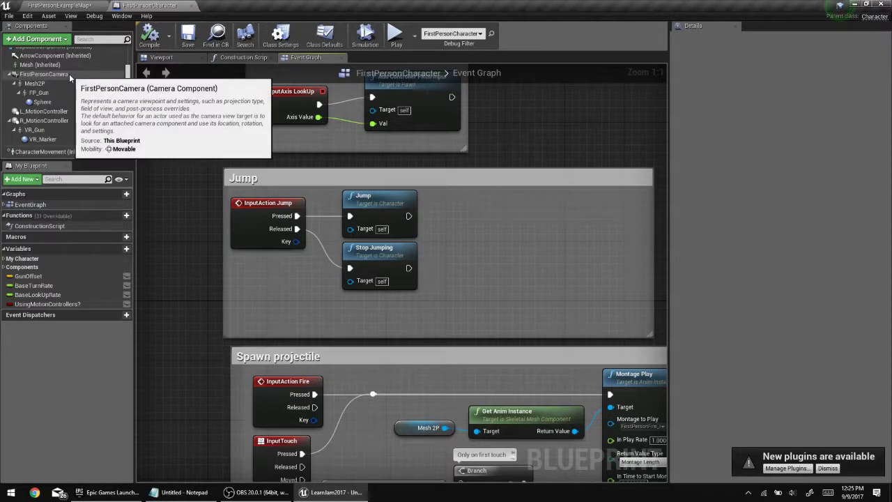
Play FirstPersonExampleMap and run and jump among the cubes and large blocks to test the character's new jump height.
click(60, 5)
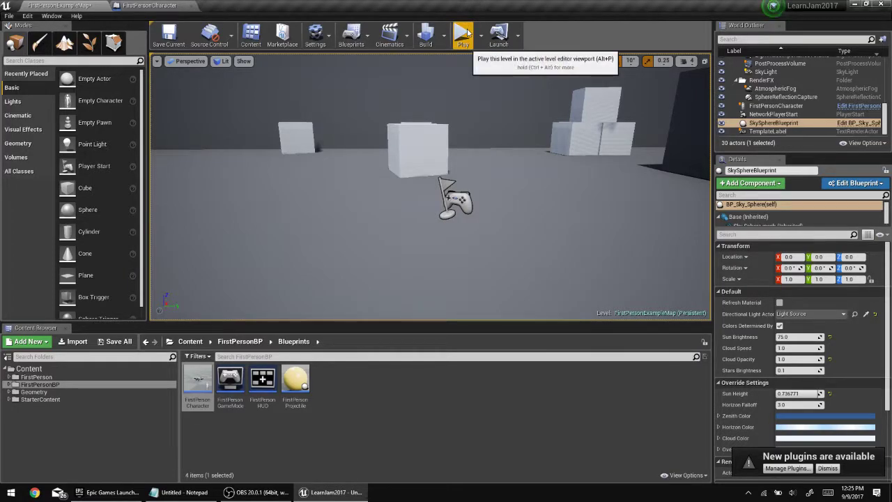
click(463, 35)
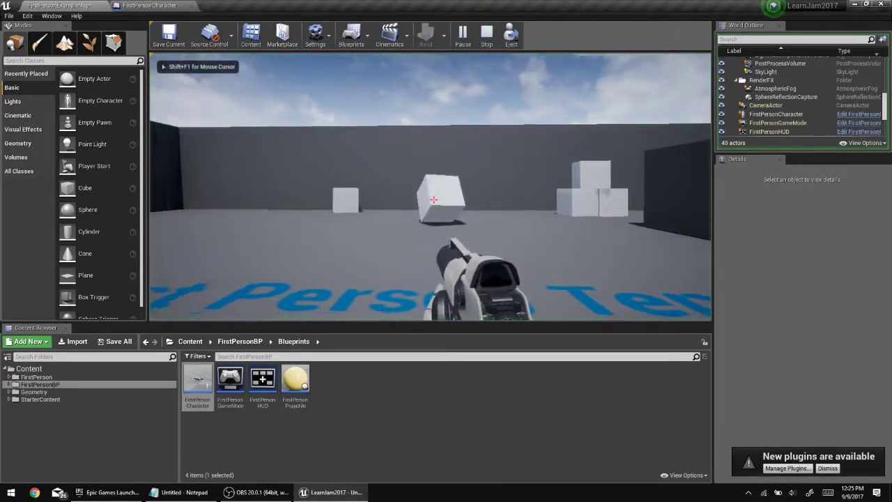
key(w)
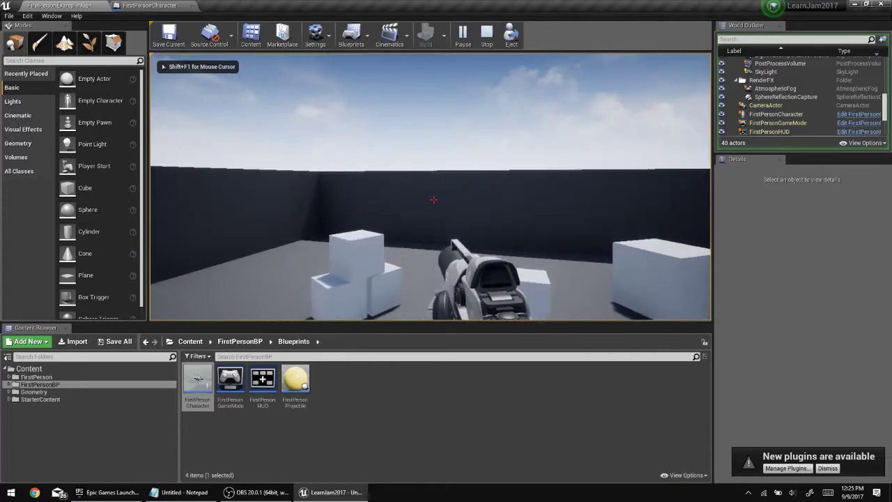
key(w)
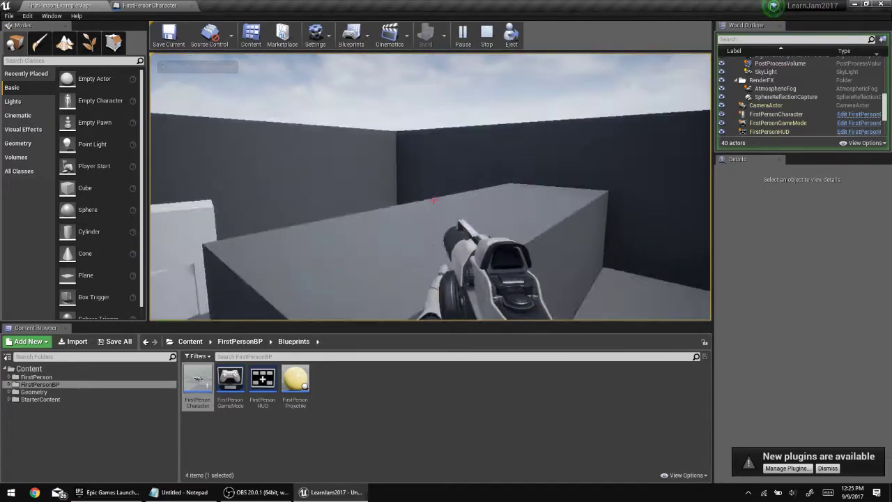
key(w)
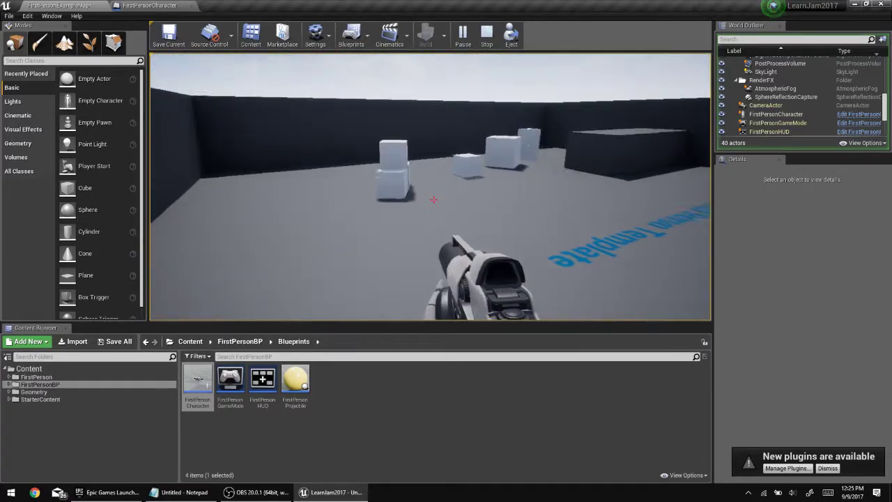
key(w)
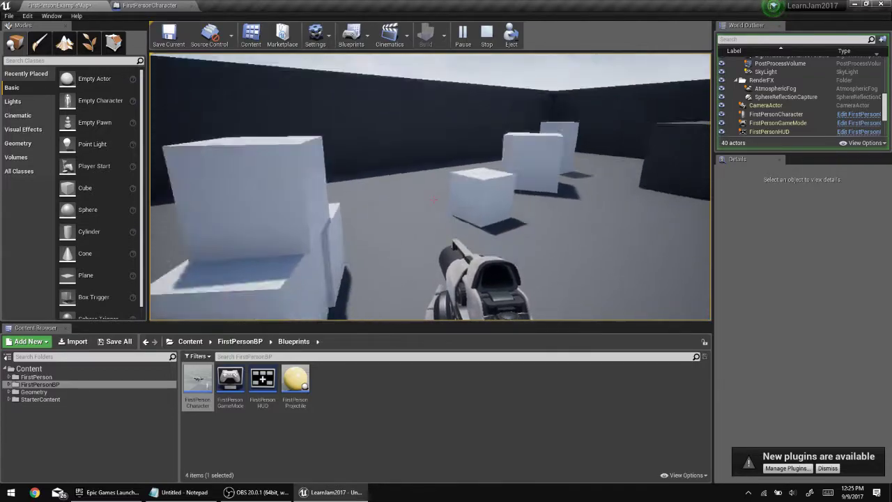
key(w)
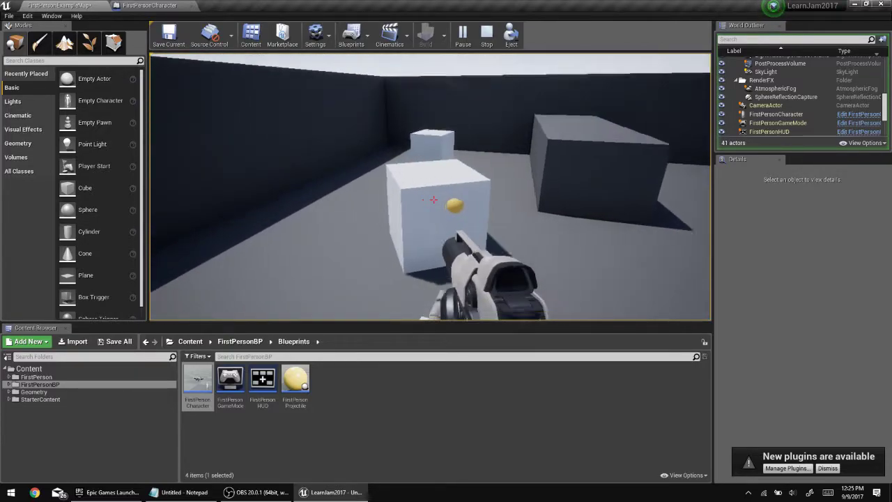
key(w)
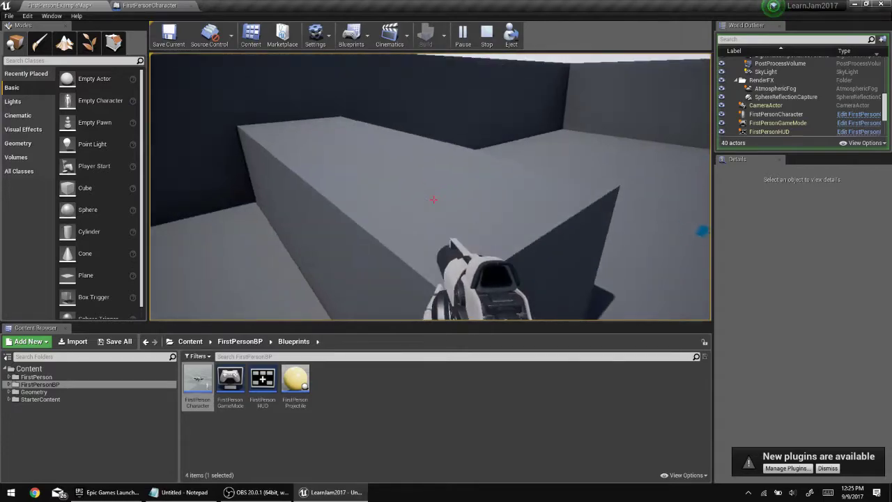
key(w)
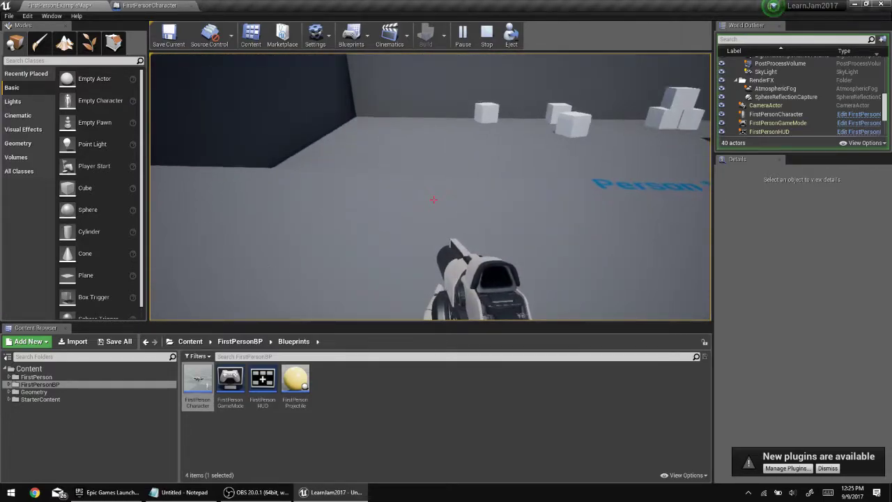
Fire a burst of projectiles across the arena, move around the white cubes, and end the play session.
click(432, 200)
click(433, 200)
click(433, 200)
click(433, 200)
click(433, 200)
click(433, 200)
click(433, 200)
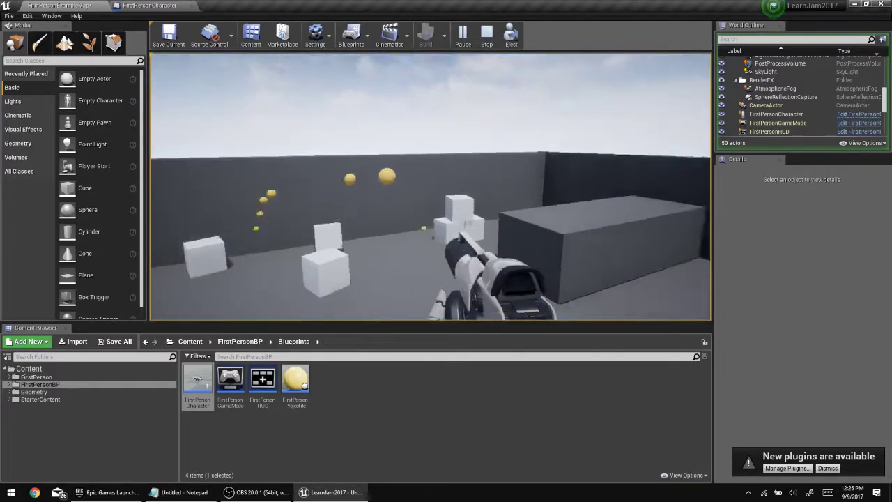
key(w)
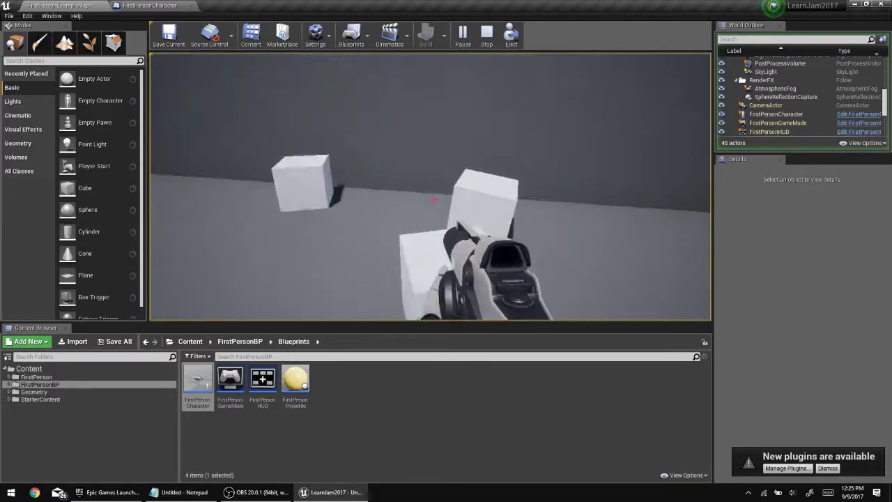
key(w)
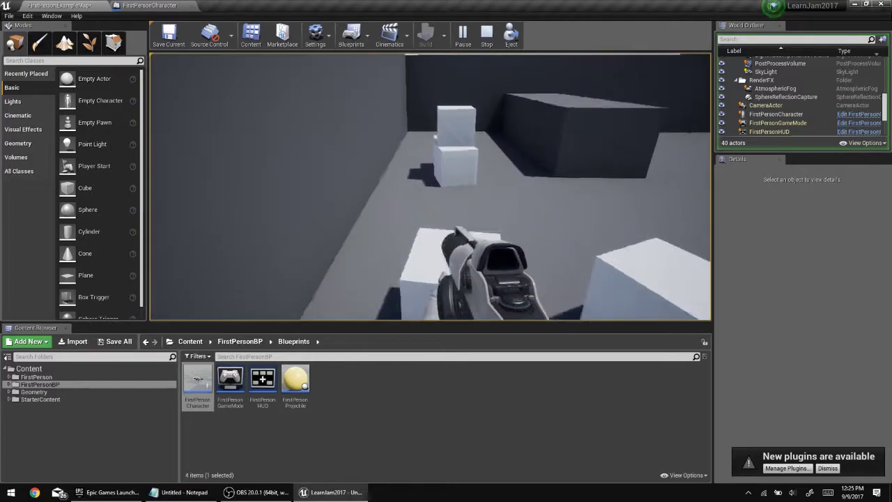
key(w)
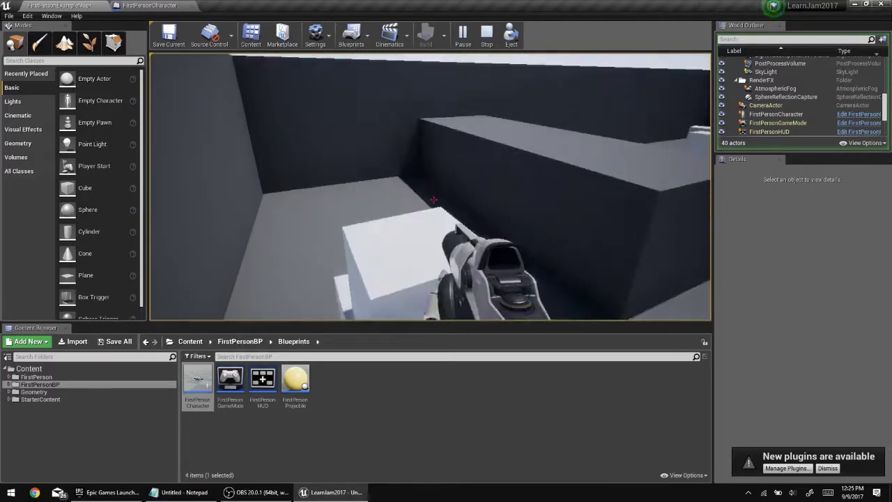
key(w)
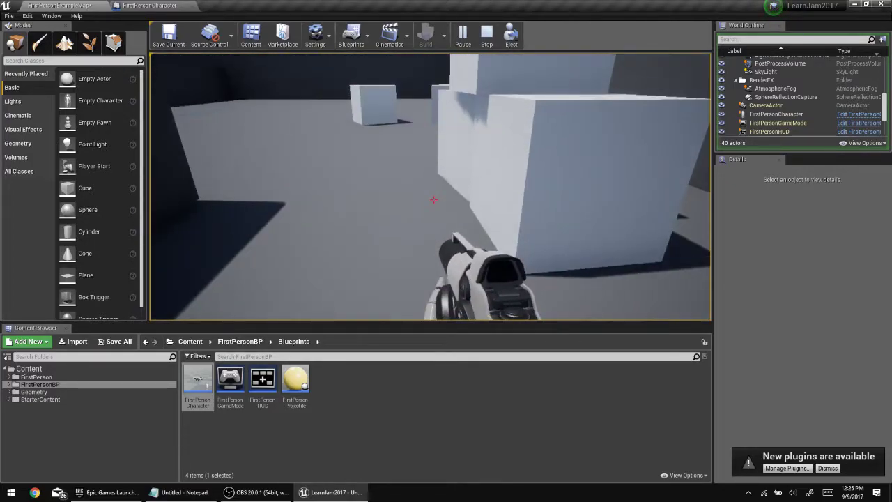
key(Escape)
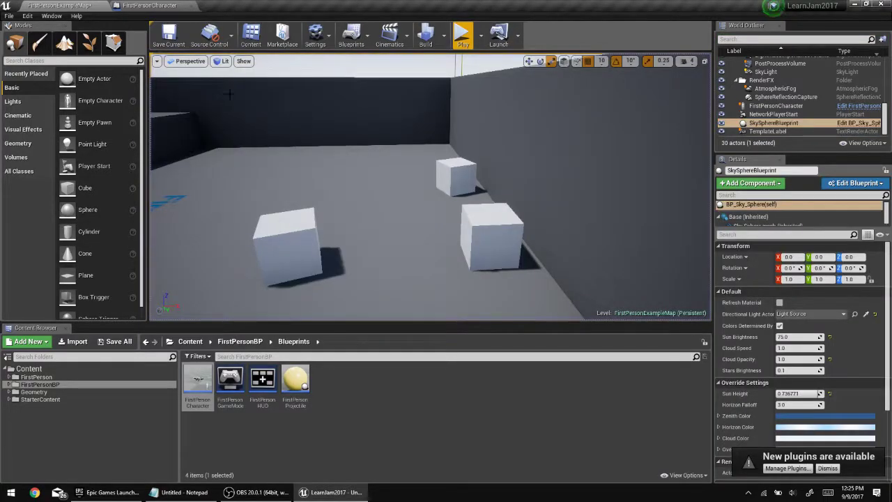
Set the CharacterMovement component's Air Control to 1.0 and compile the FirstPersonCharacter blueprint.
click(158, 7)
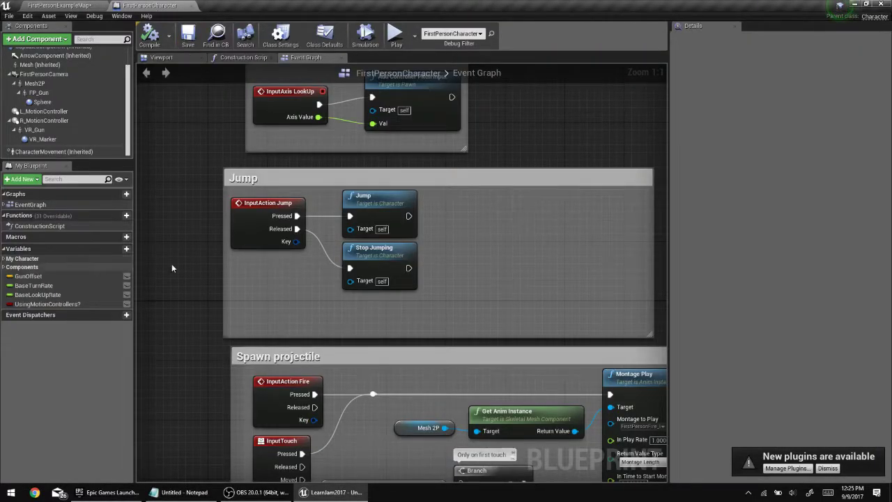
click(69, 153)
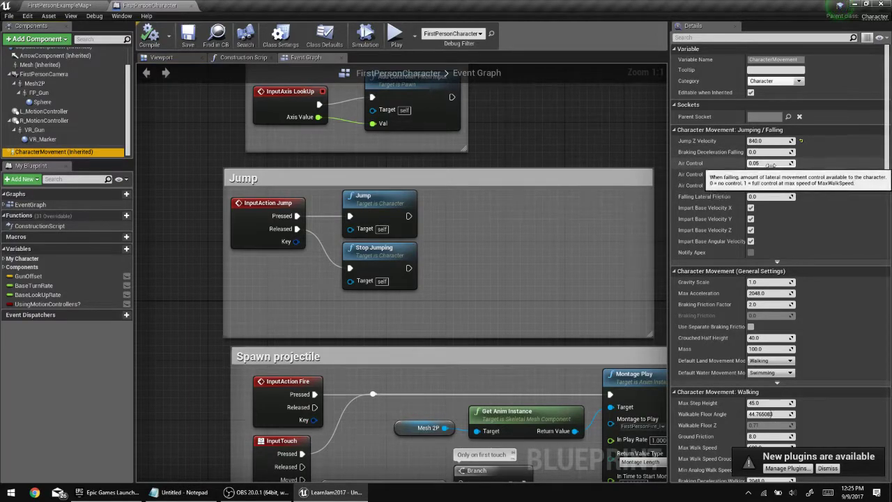
click(766, 163)
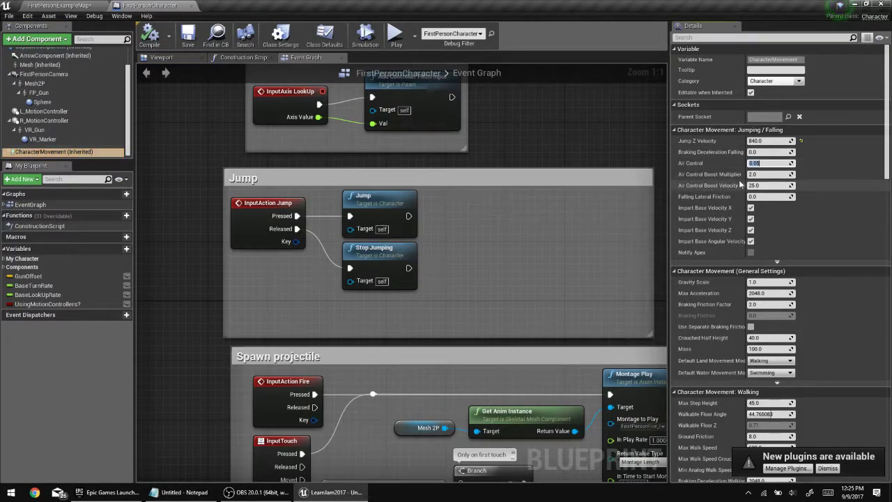
key(Return)
click(151, 46)
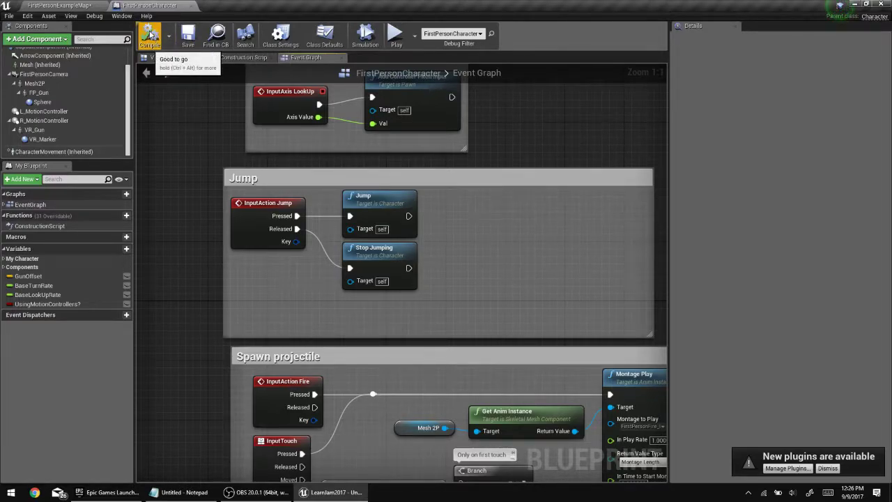
Play the level again, jump repeatedly while steering in all directions to test the air control, and end the play session.
click(54, 5)
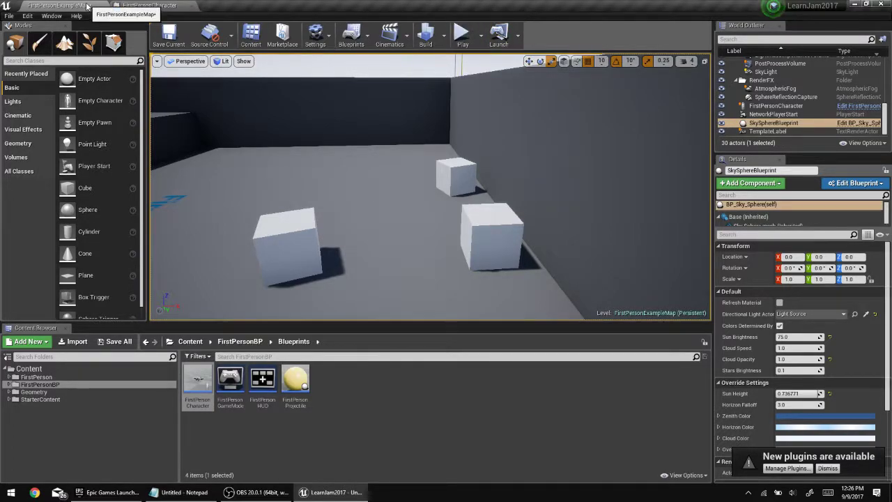
click(463, 36)
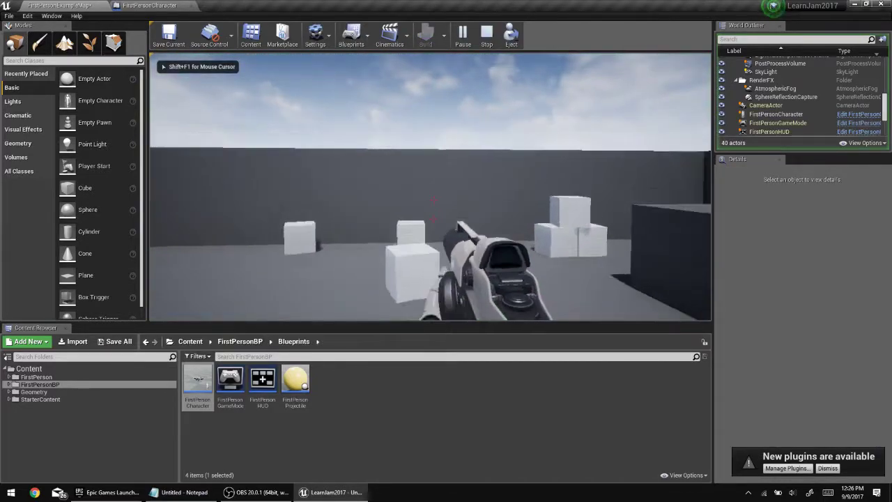
key(w)
key(d)
key(space)
key(space)
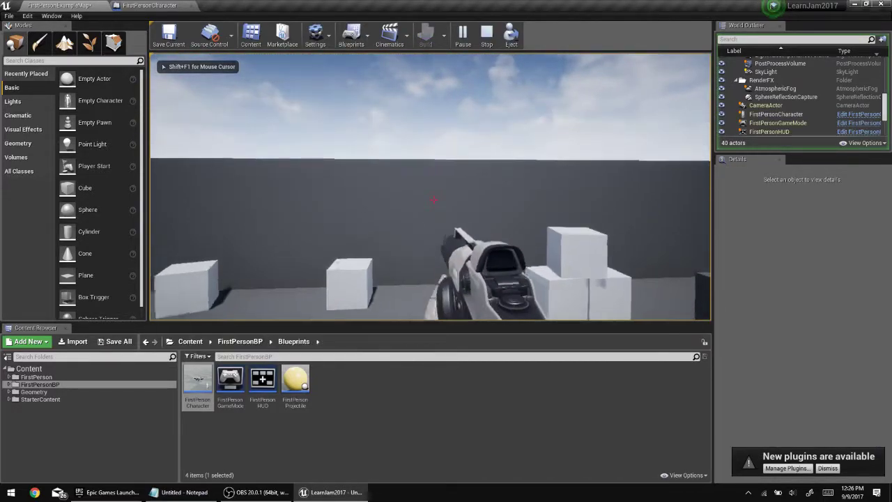
key(s)
key(space)
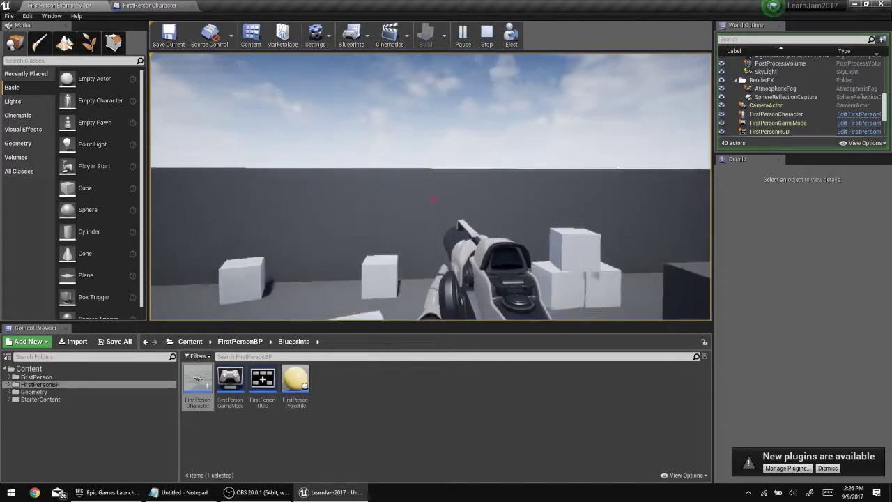
key(a)
key(w)
key(space)
key(d)
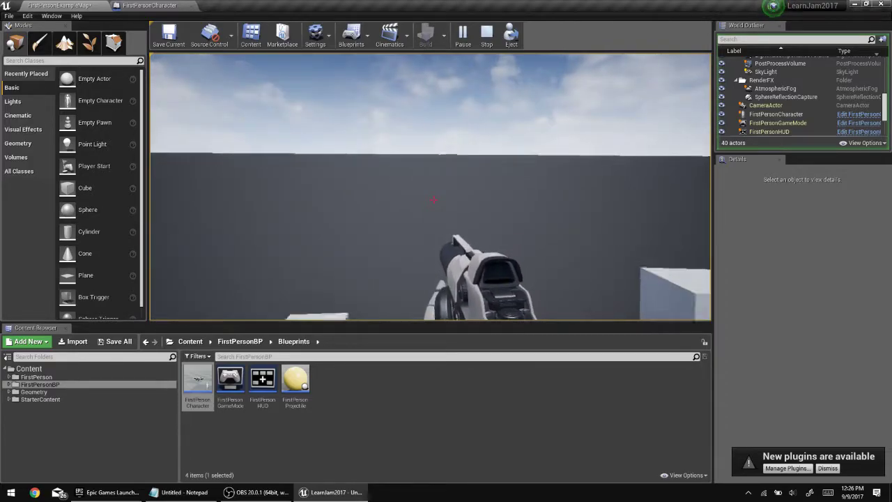
key(s)
key(a)
key(w)
key(d)
key(s)
key(w)
key(w)
key(s)
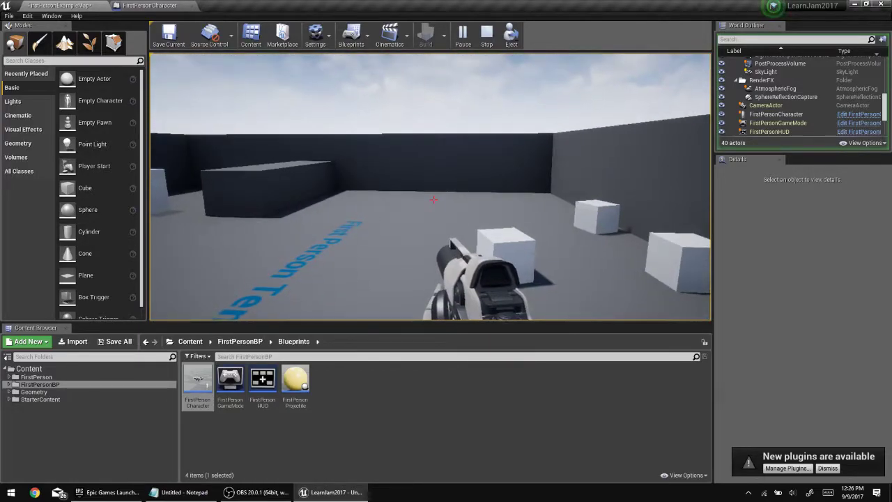
key(Escape)
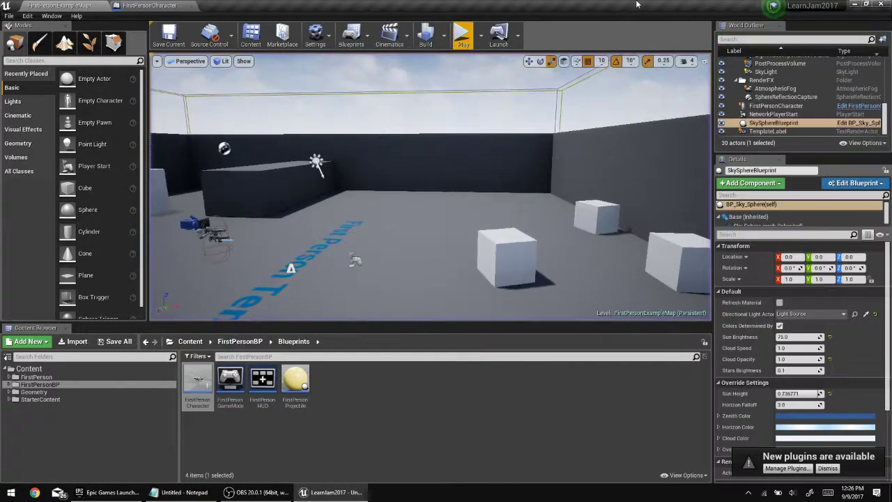
Set the CharacterMovement component's Max Walk Speed to 100 in the FirstPersonCharacter blueprint's walking settings.
click(142, 5)
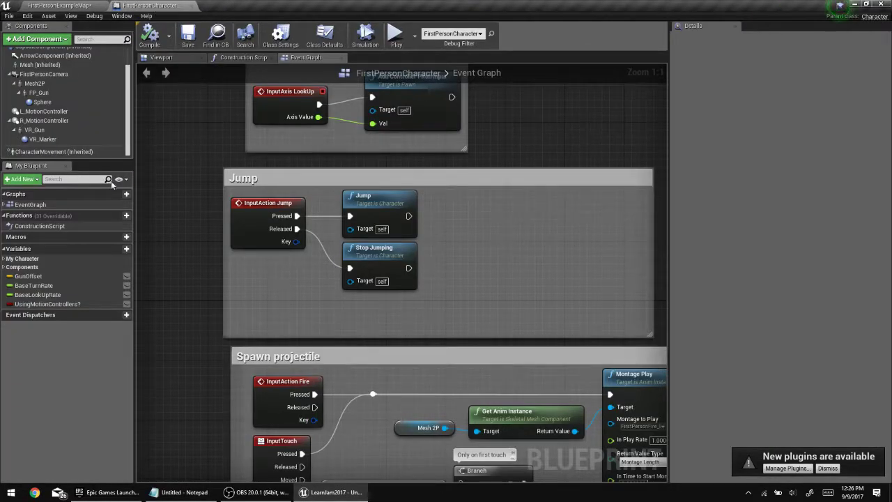
click(70, 152)
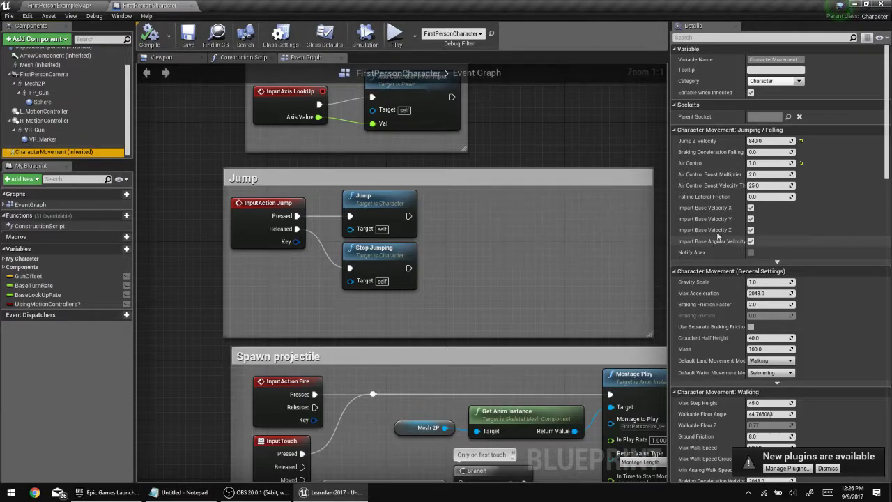
scroll(870, 256, down, 1)
scroll(791, 241, down, 3)
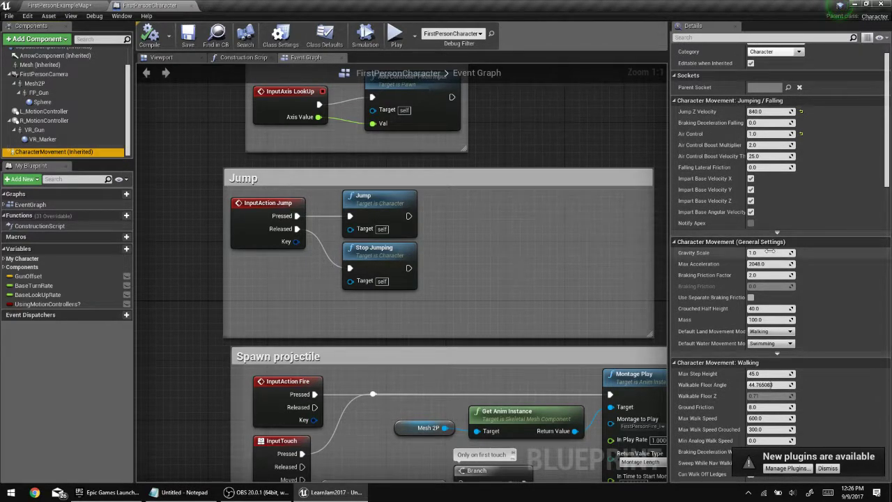
scroll(772, 258, down, 2)
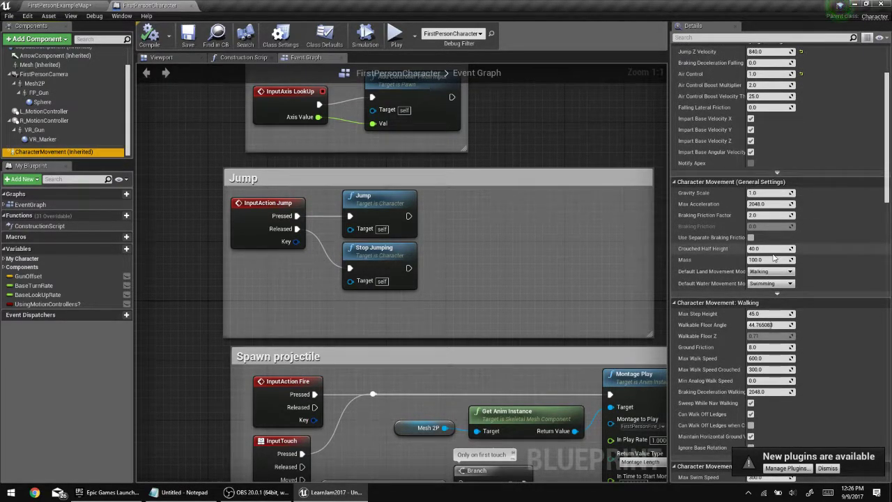
scroll(774, 259, down, 2)
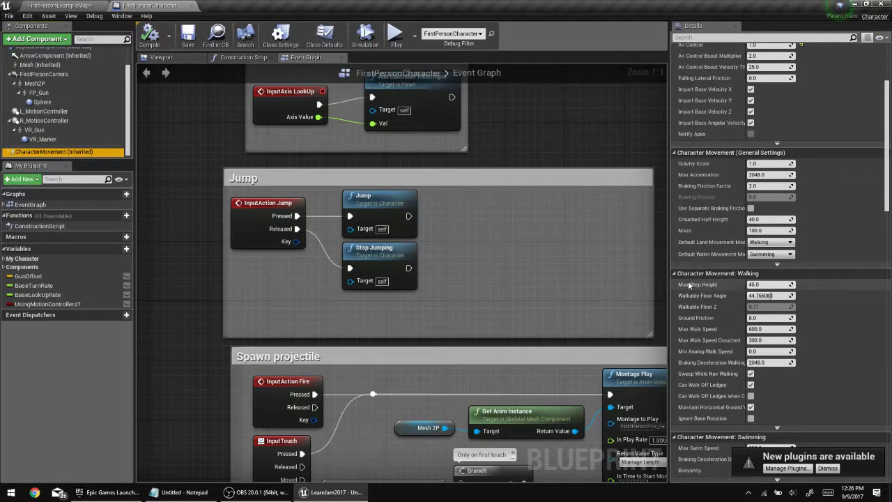
scroll(846, 307, down, 1)
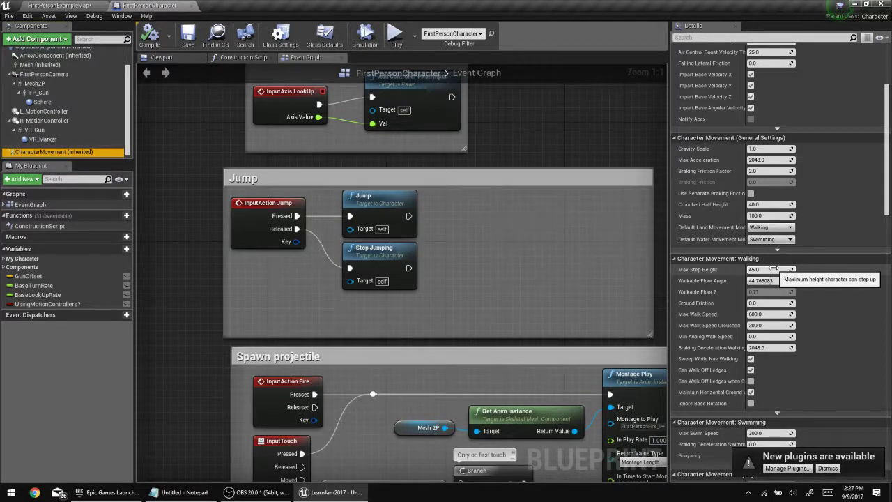
scroll(838, 308, down, 1)
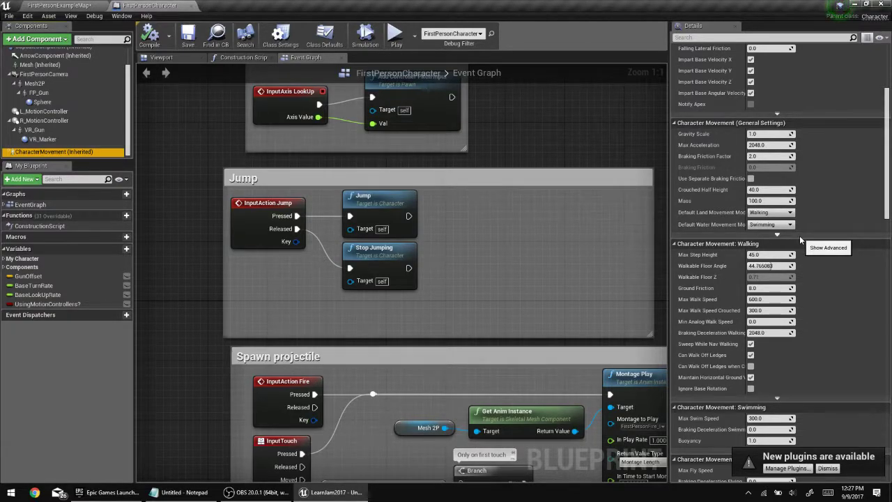
click(766, 300)
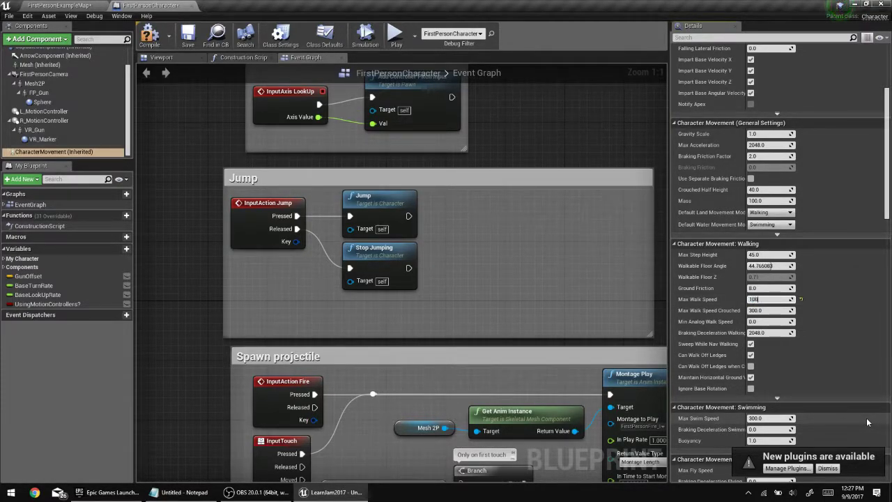
Play the FirstPersonExampleMap level, walk around the arena to test the new walk speed, and end the play session.
click(68, 5)
click(463, 35)
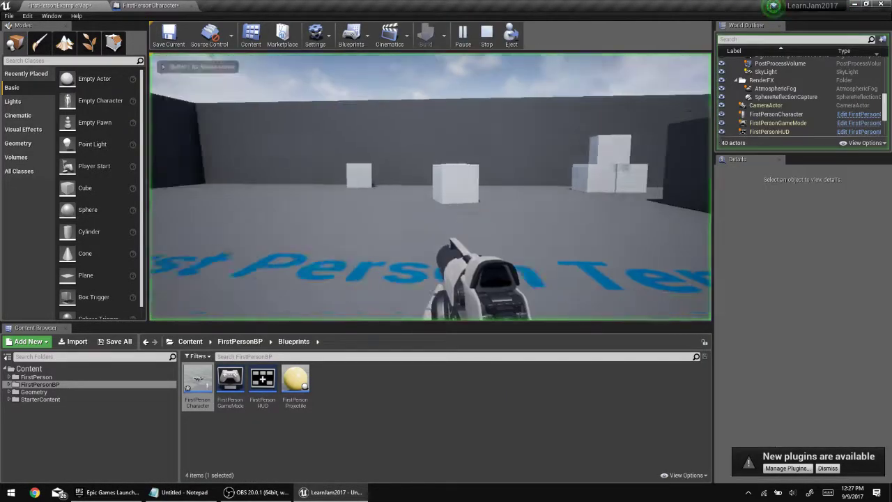
key(w)
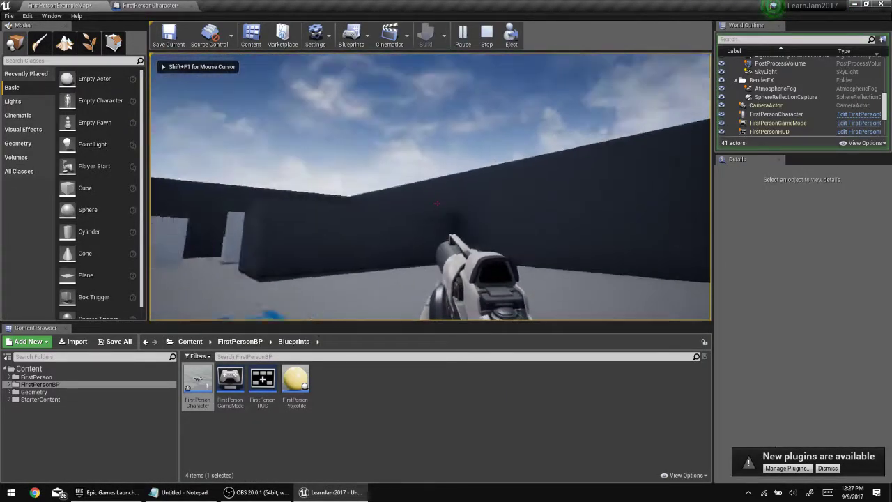
key(w)
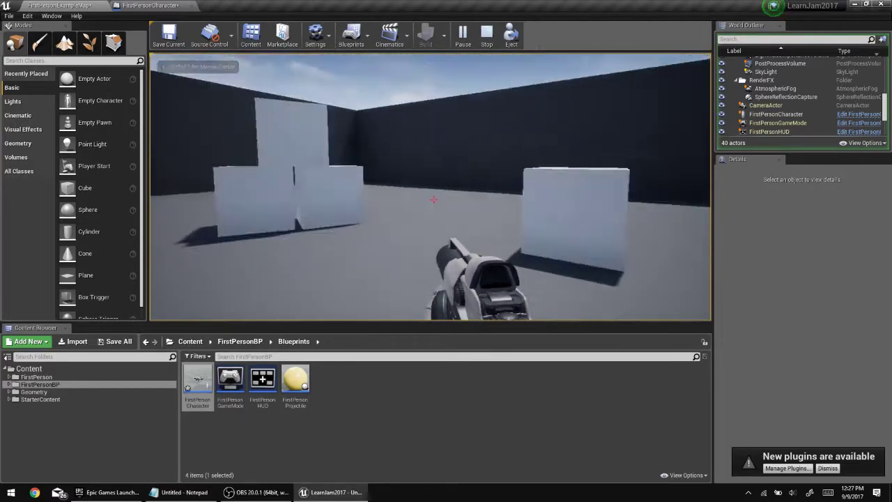
key(w)
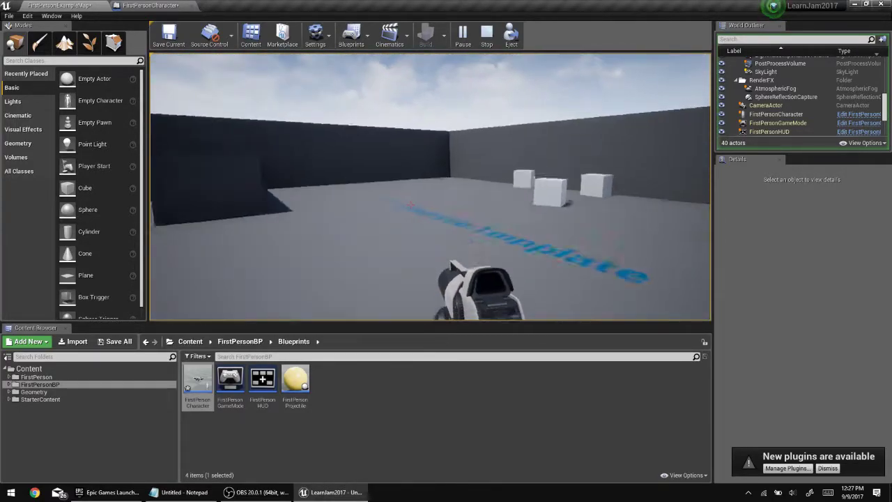
key(w)
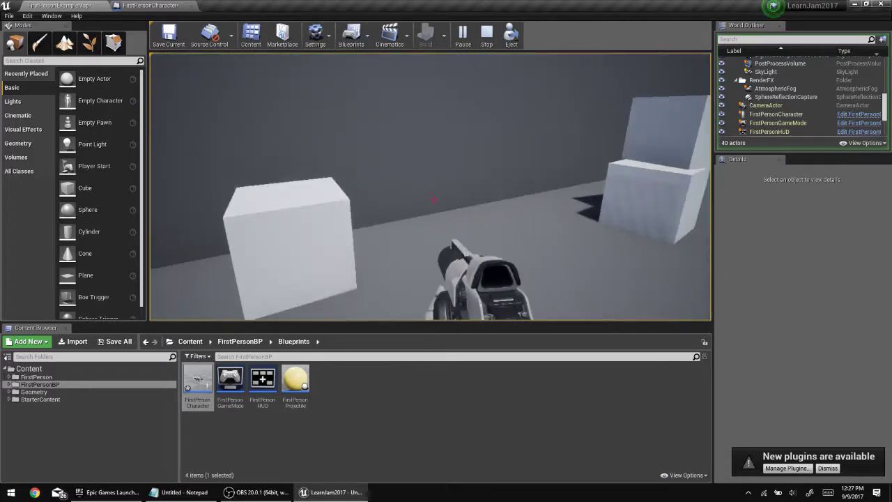
key(Escape)
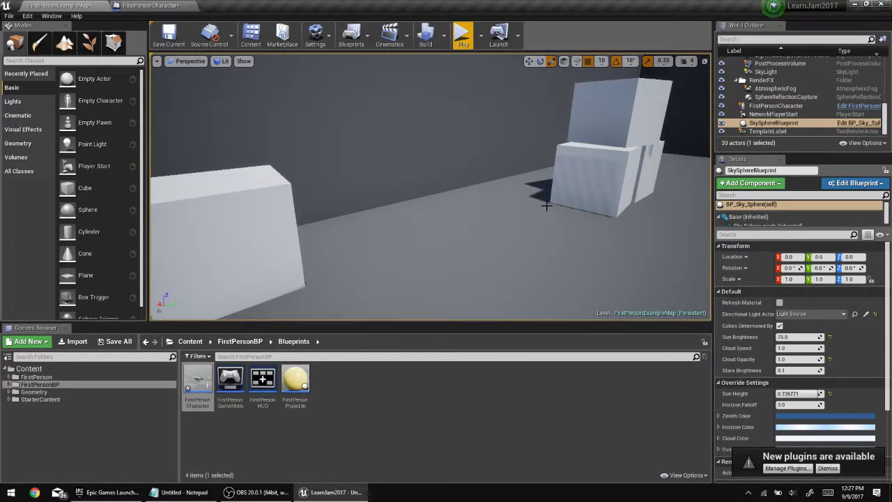
right_drag(302, 165, 301, 165)
right_drag(352, 205, 351, 205)
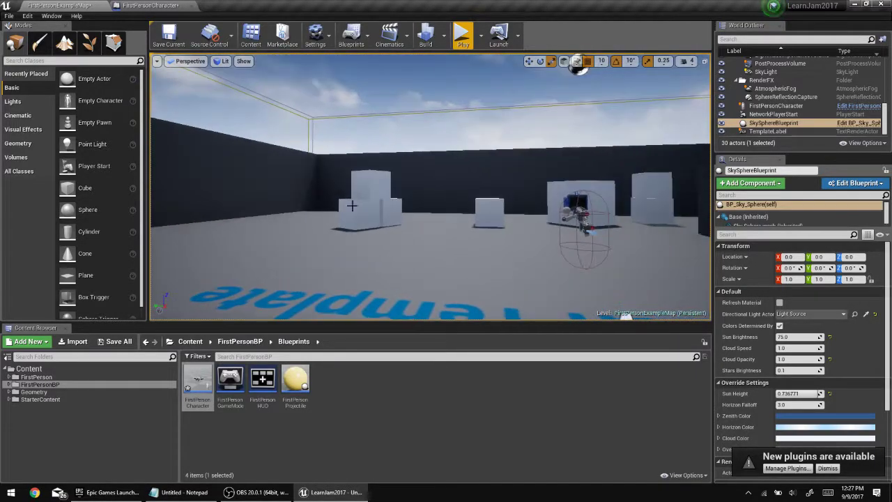
right_drag(415, 251, 408, 249)
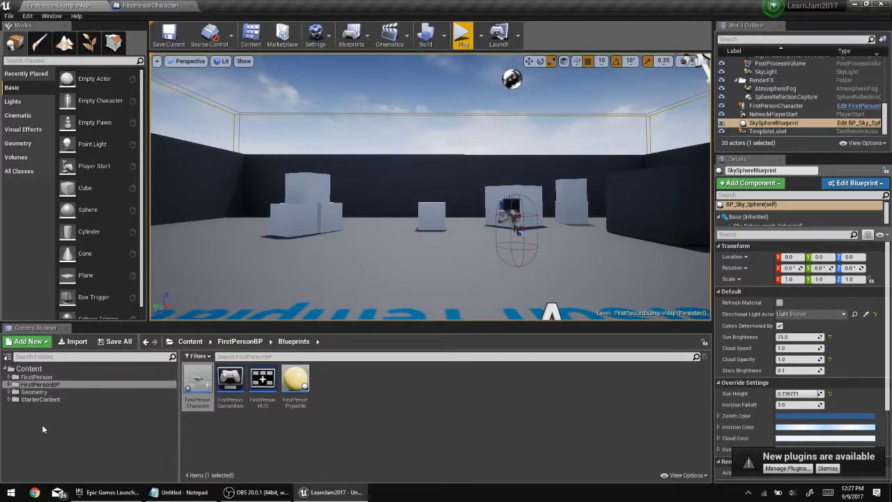
Create a Blueprint Class with Actor as its parent in the Blueprints folder and name it Coin.
click(418, 407)
right_click(419, 412)
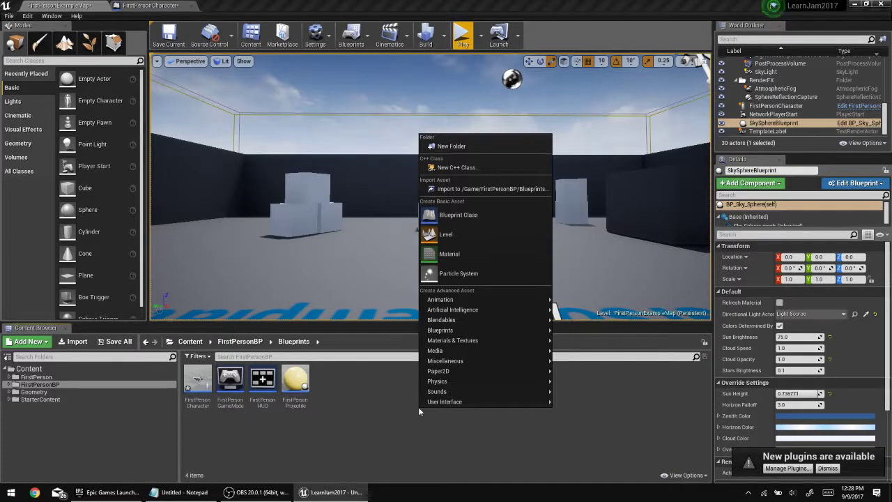
click(474, 215)
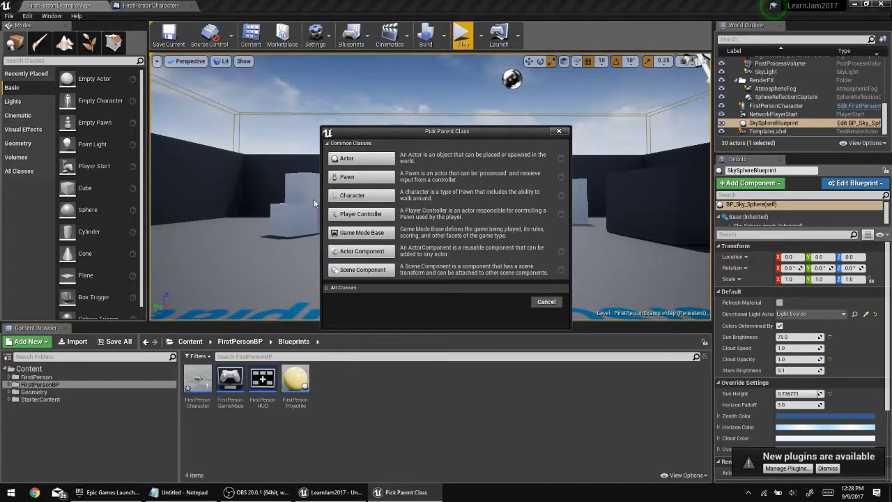
click(362, 158)
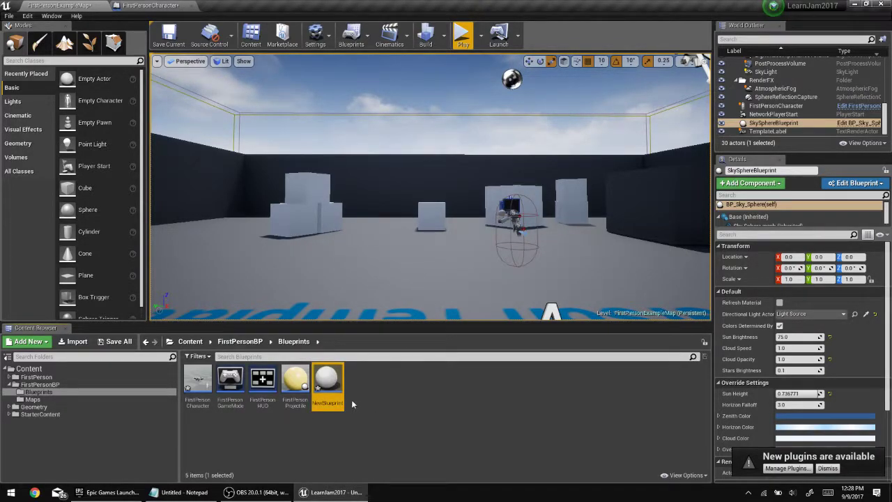
click(330, 396)
text(Color)
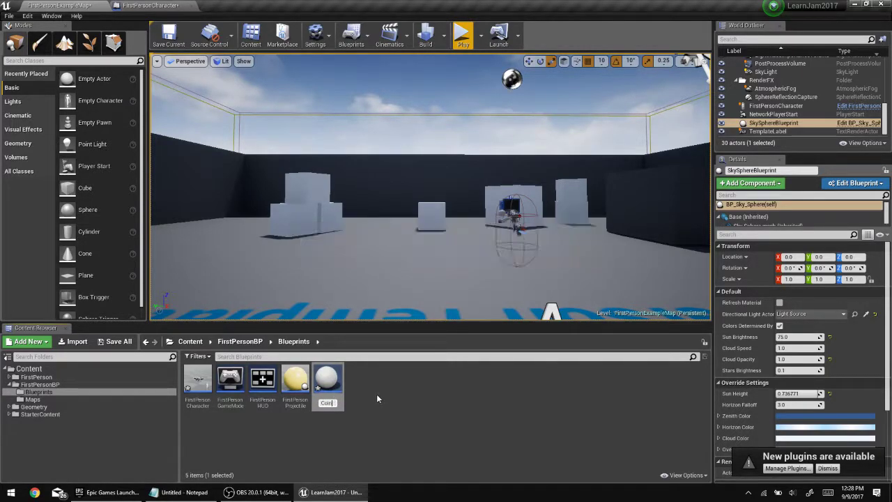
key(Return)
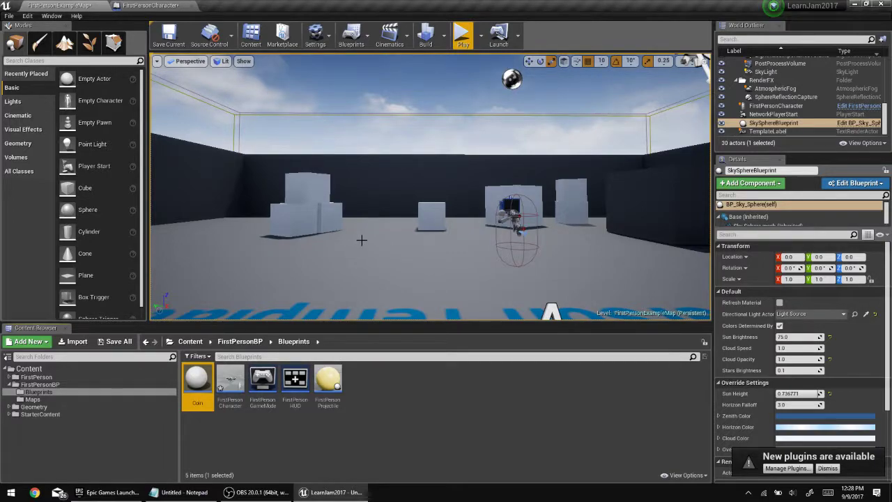
Open the Coin blueprint for editing and inspect its DefaultSceneRoot component.
click(235, 425)
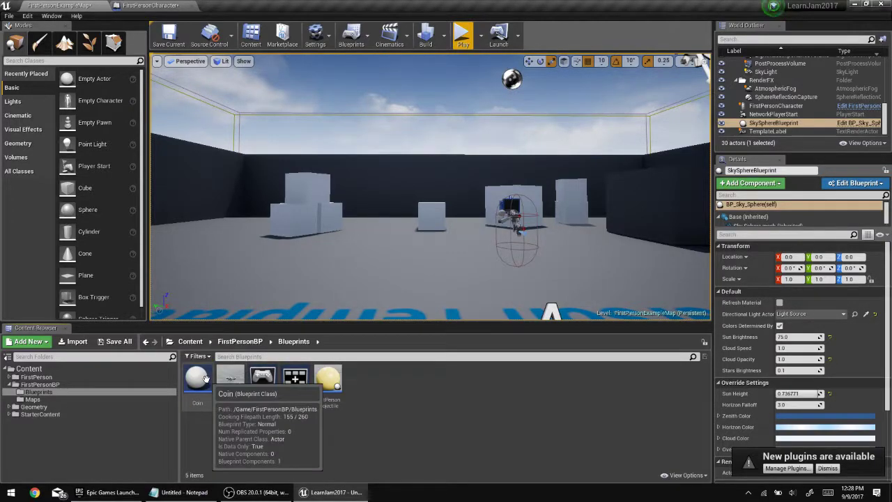
double_click(204, 377)
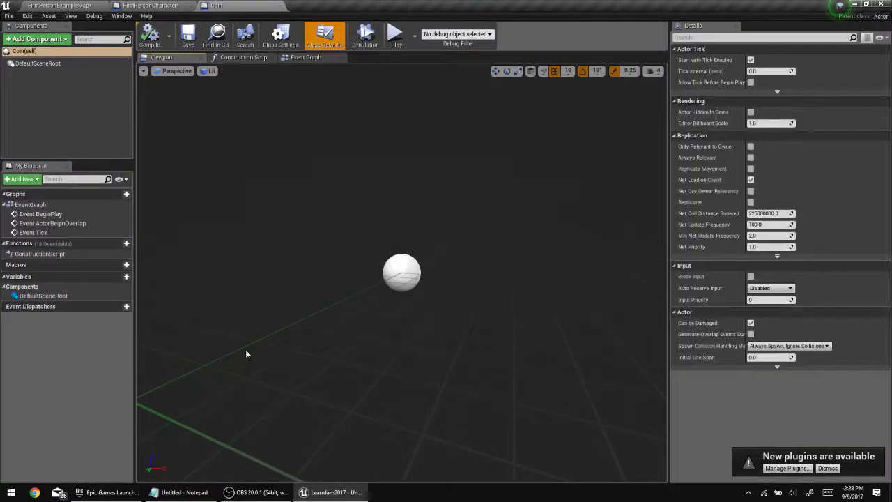
click(399, 278)
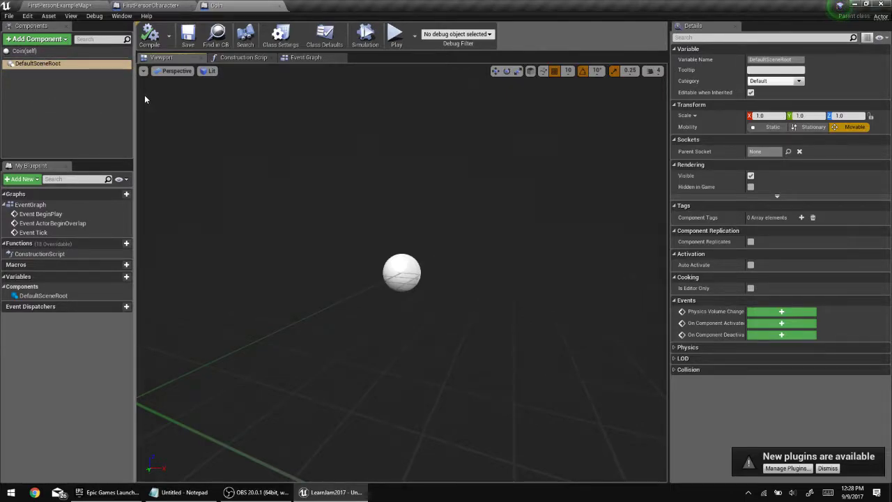
click(84, 143)
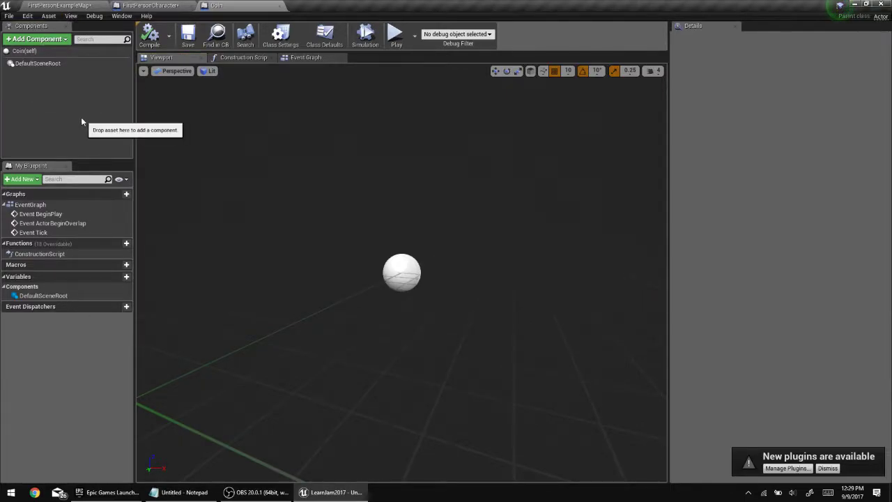
Add a Cylinder basic shape component to the Coin blueprint, keeping the name Cylinder.
click(52, 42)
scroll(78, 108, down, 3)
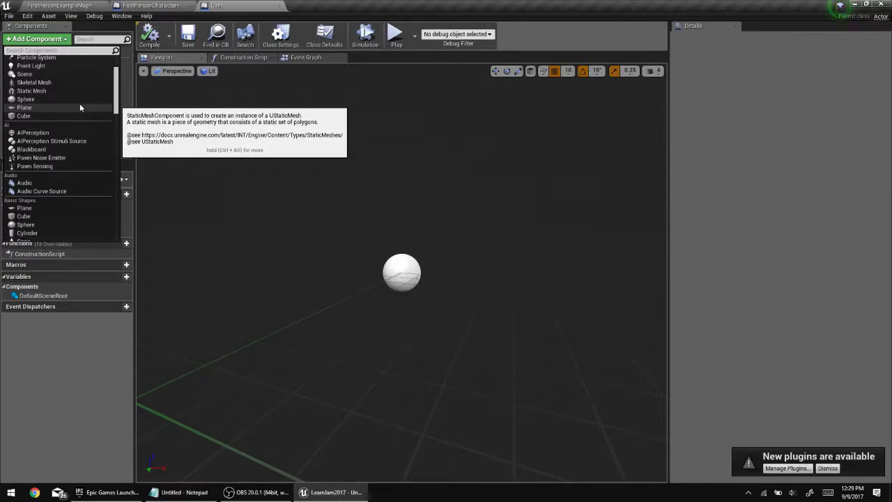
scroll(80, 104, down, 3)
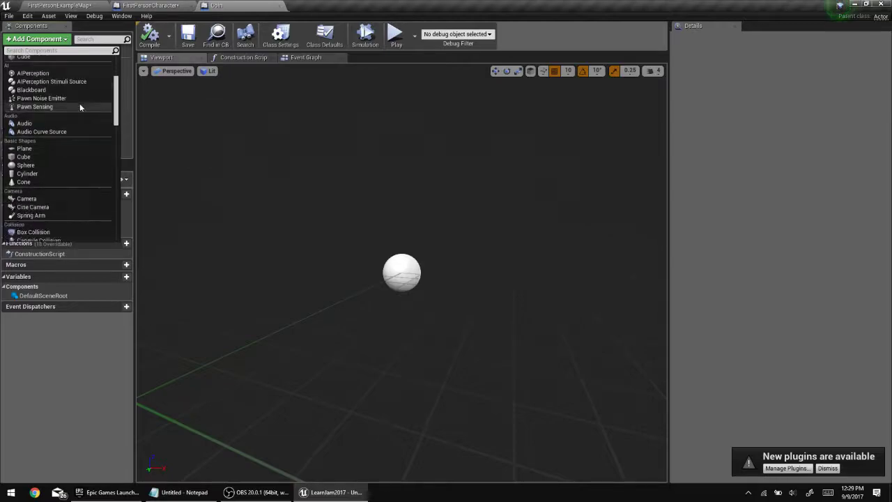
click(43, 174)
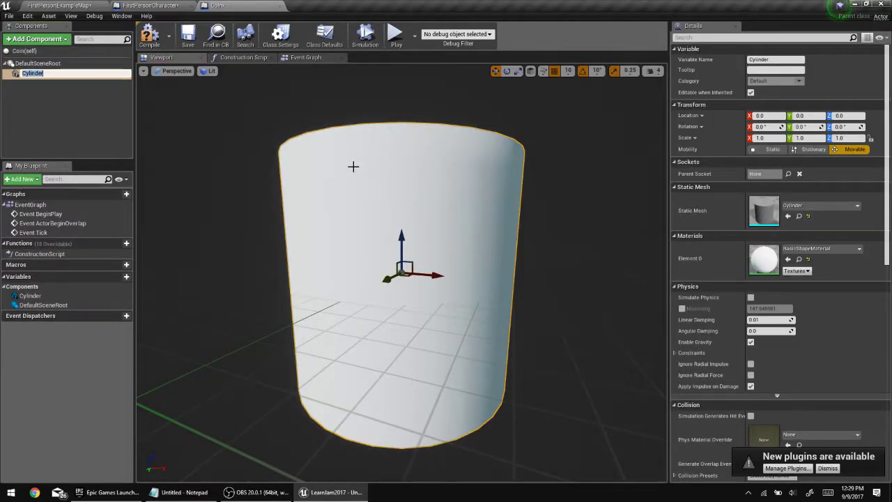
key(Return)
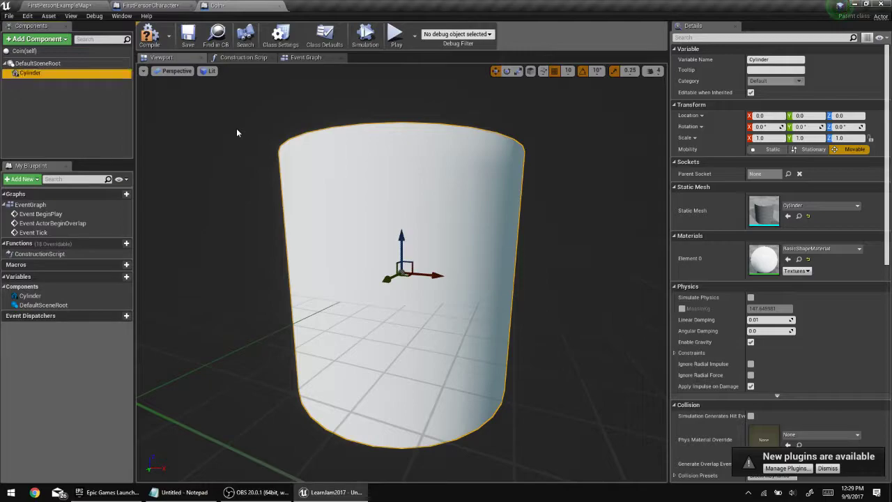
click(366, 161)
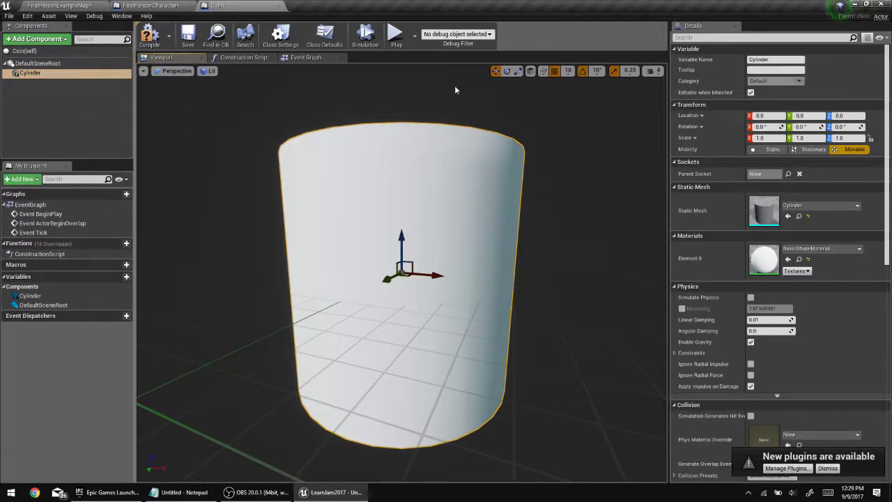
Rotate the cylinder about 90° around its X axis so that it lies on its side.
click(507, 71)
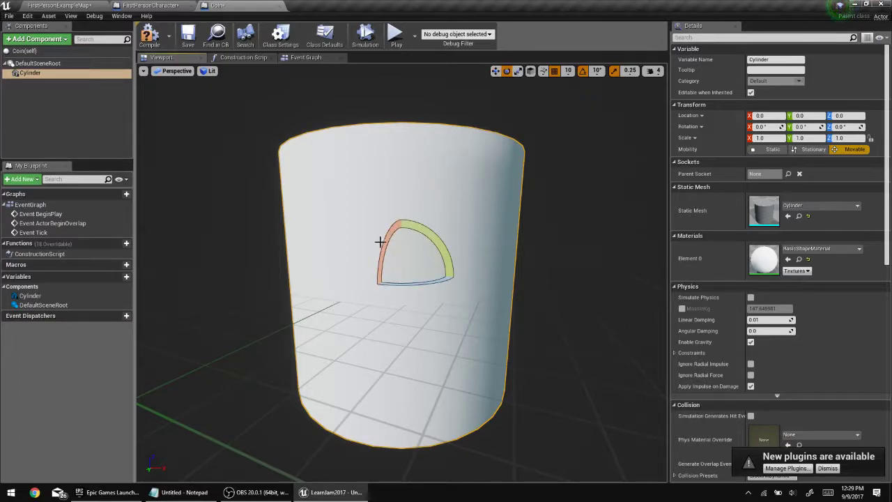
scroll(381, 242, down, 4)
drag(387, 227, 381, 255)
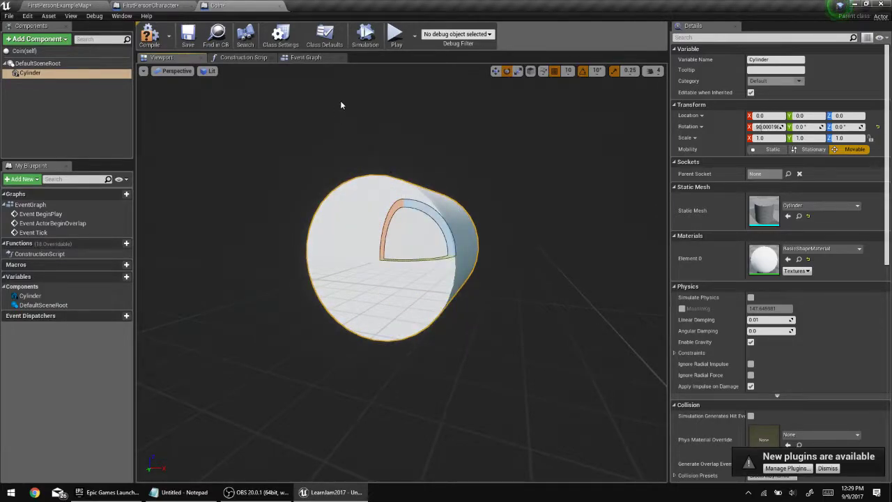
Flatten the cylinder along its Z axis with the Scale tool, trying 0 and settling on 0.25.
right_drag(460, 203, 550, 188)
scroll(458, 200, down, 2)
scroll(458, 200, up, 1)
right_drag(483, 191, 471, 149)
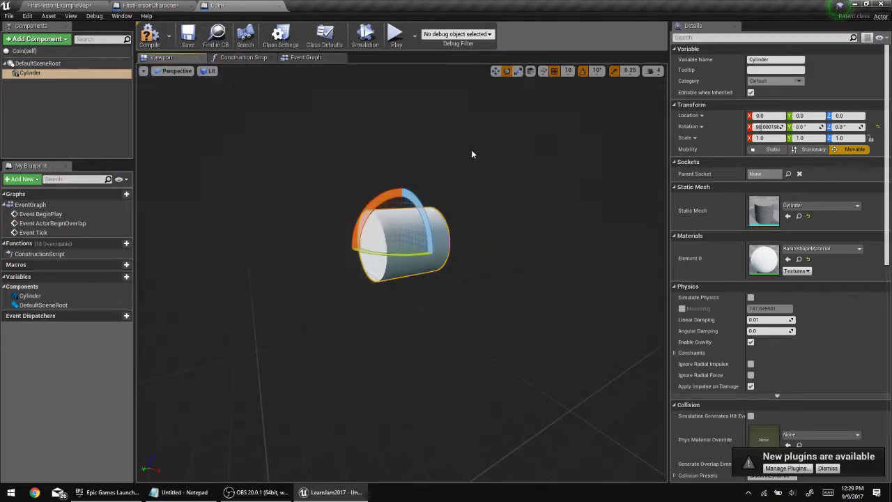
click(517, 70)
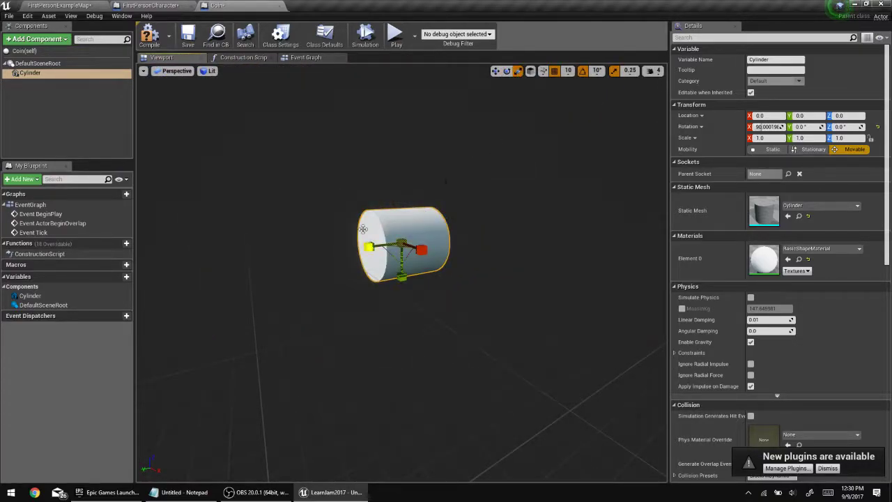
mouse_move(366, 248)
mouse_down()
mouse_move(387, 248)
mouse_move(349, 256)
mouse_move(380, 255)
mouse_move(371, 256)
mouse_up()
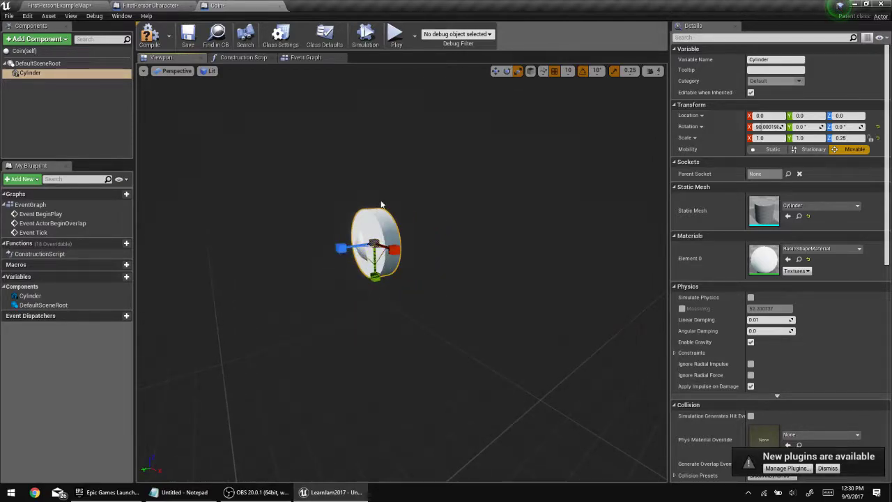
drag(342, 248, 350, 248)
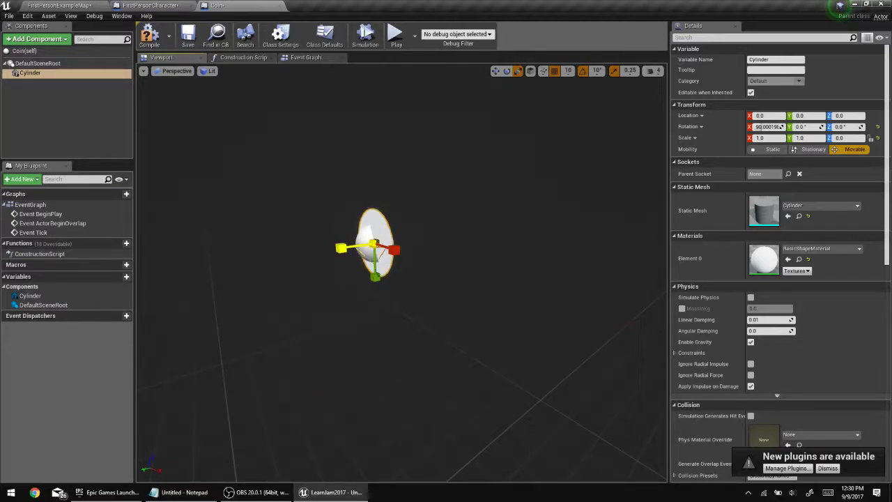
drag(351, 248, 342, 248)
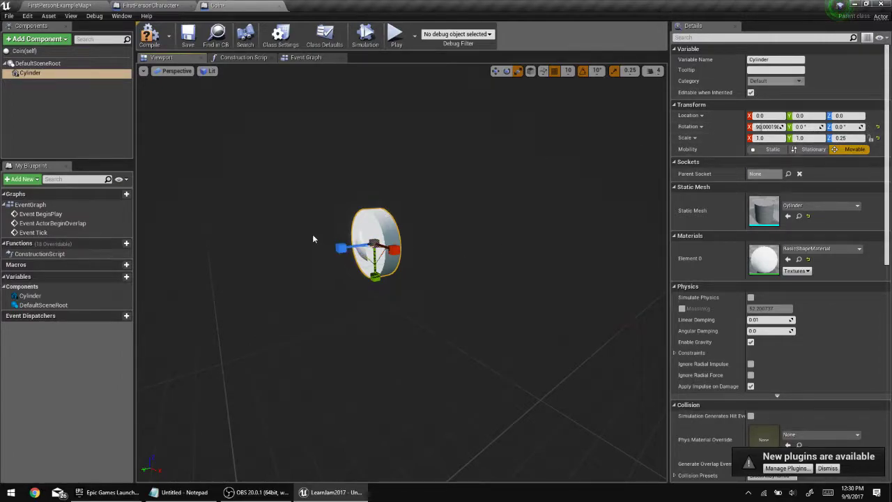
mouse_move(334, 244)
mouse_down()
mouse_move(307, 242)
mouse_move(340, 248)
mouse_up()
Set the cylinder's Z scale to 0.125 to give it a coin-like thickness.
click(843, 138)
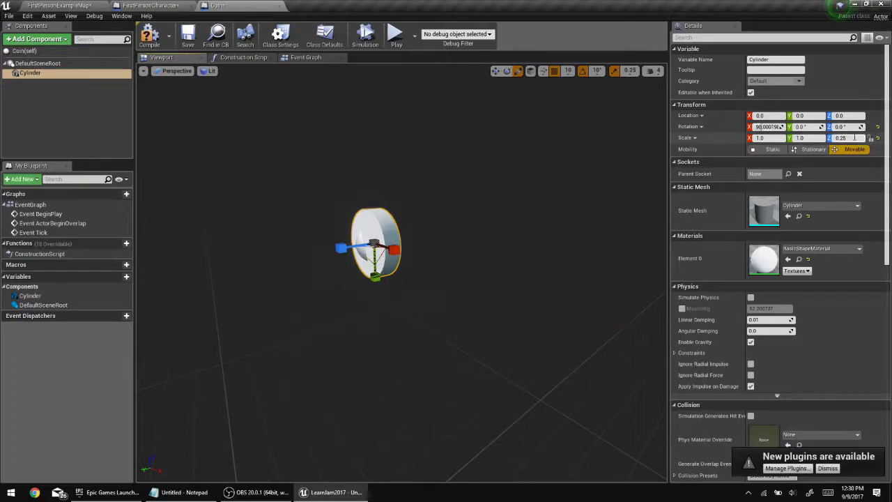
text(.125)
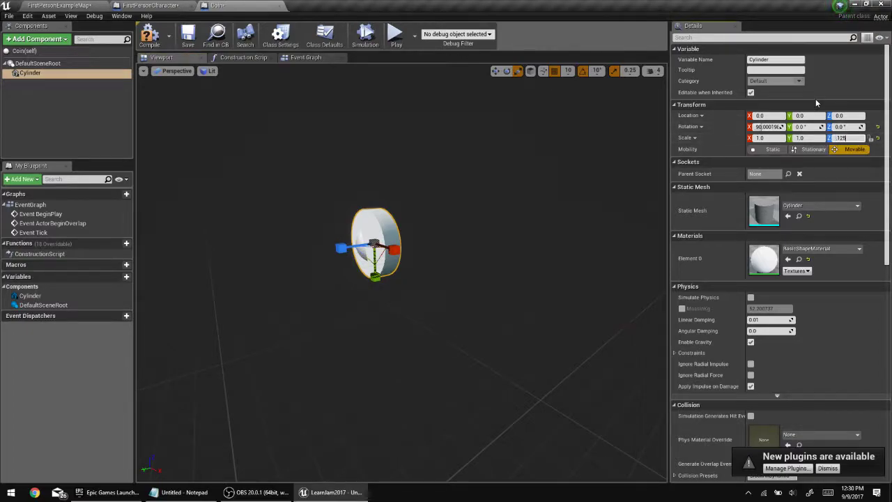
key(Return)
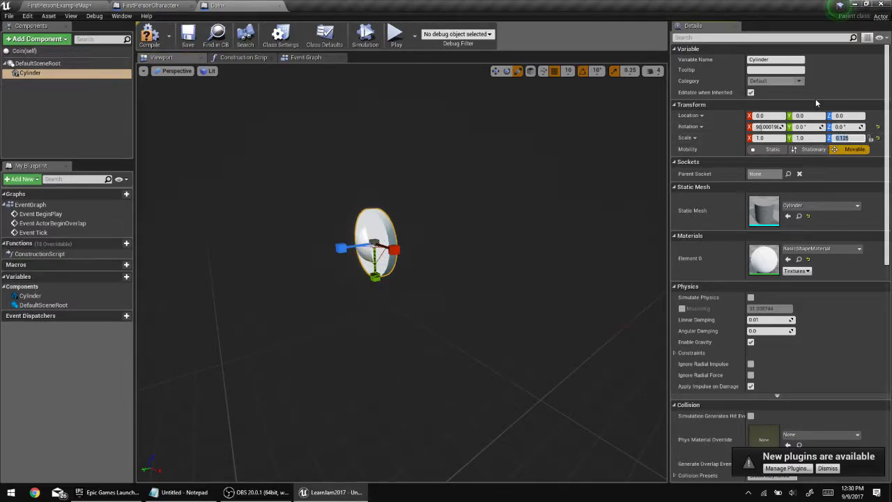
Try Z scale values of 100 and 0 on the cylinder, and return it to 0.125.
text(100)
key(Return)
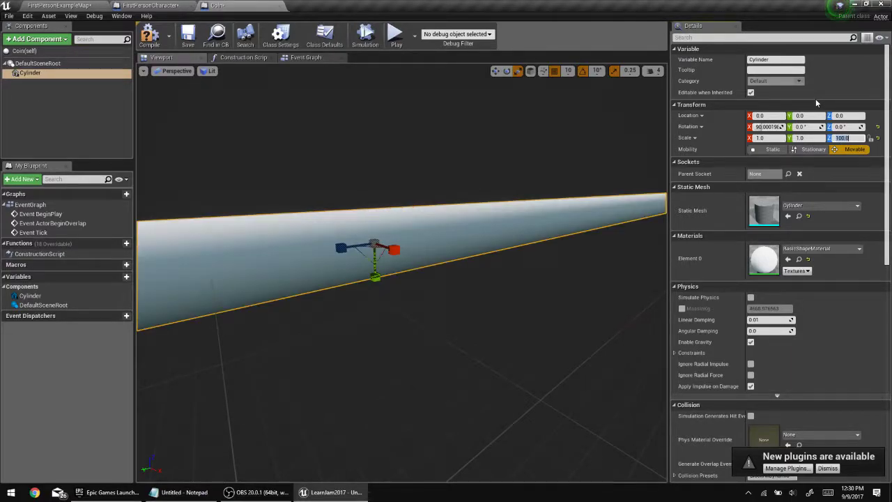
text(0)
key(Return)
text(.125)
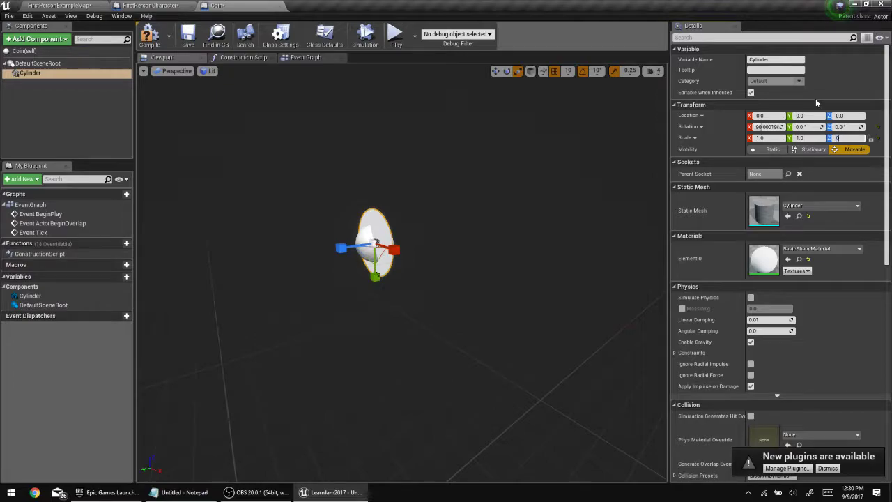
key(Return)
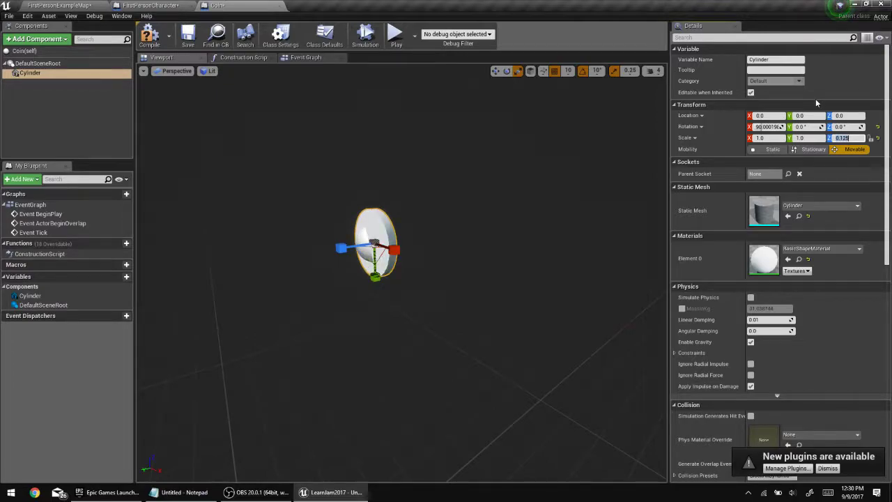
Save the Coin blueprint and place a Coin in the FirstPersonExampleMap level at about X -230, Y 160, Z 170.
key(ctrl+s)
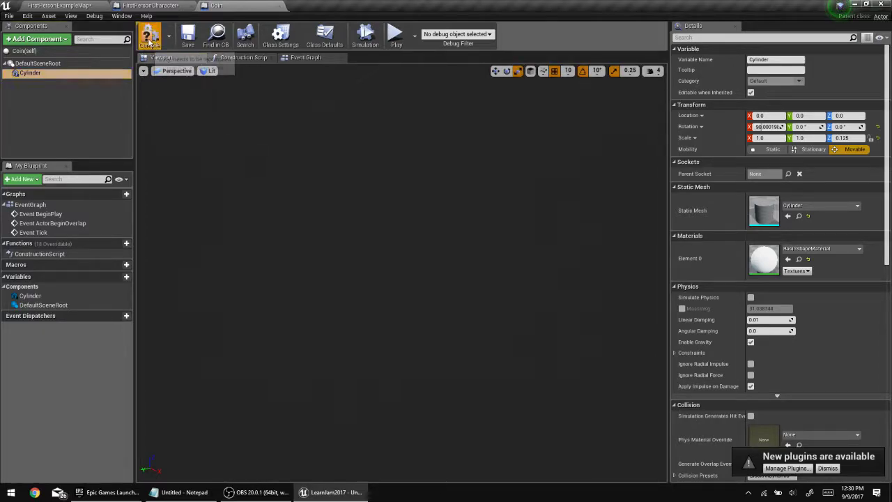
click(77, 5)
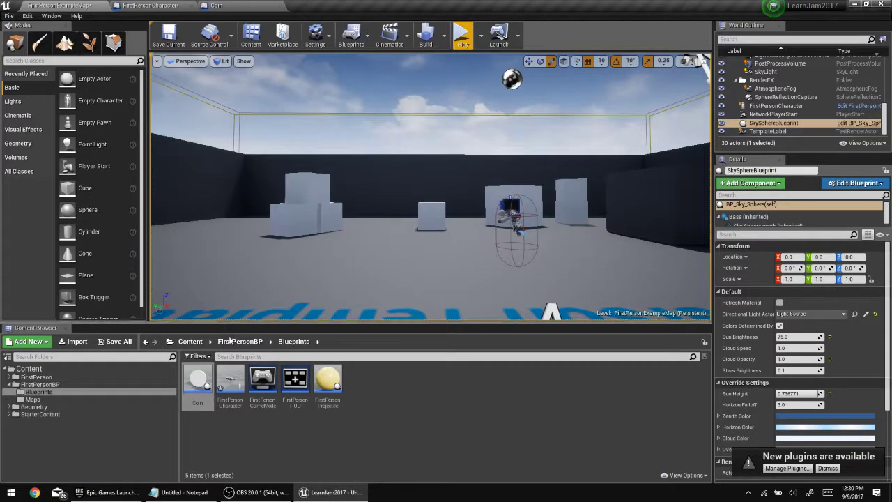
drag(197, 382, 430, 277)
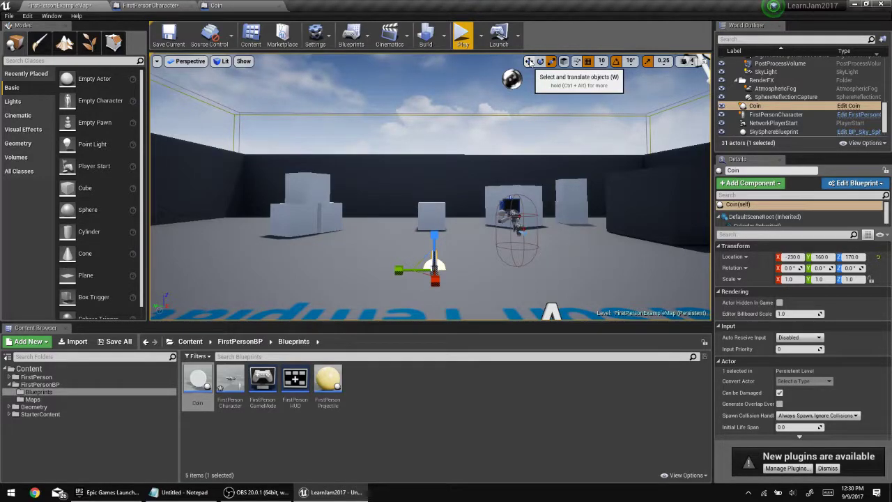
Raise the Coin above the floor to Z 240 with the translate tool.
key(e)
key(w)
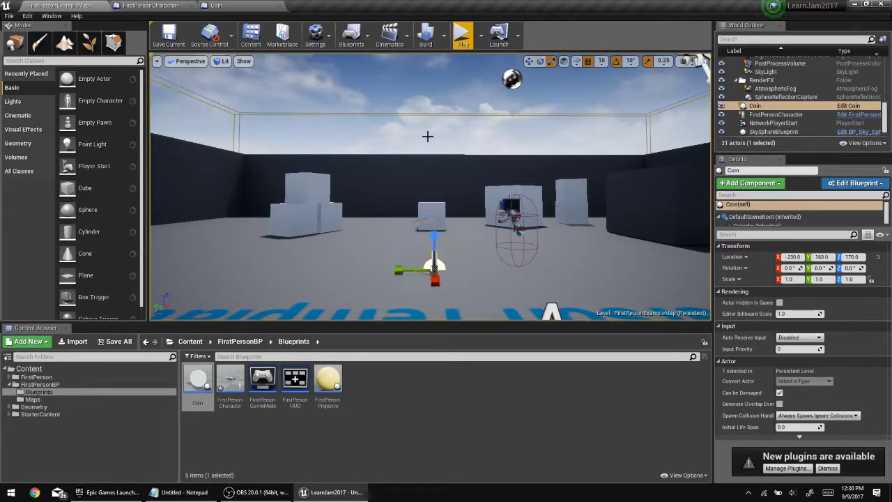
key(r)
key(w)
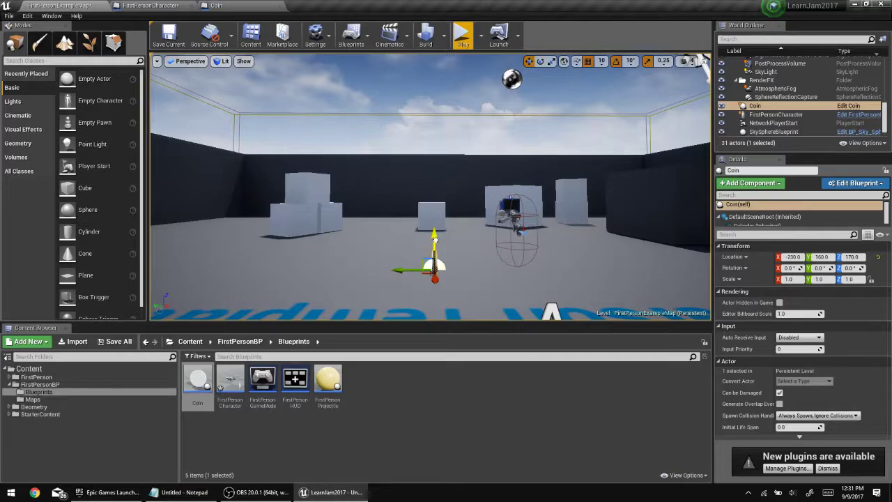
drag(432, 249, 433, 175)
drag(433, 212, 434, 204)
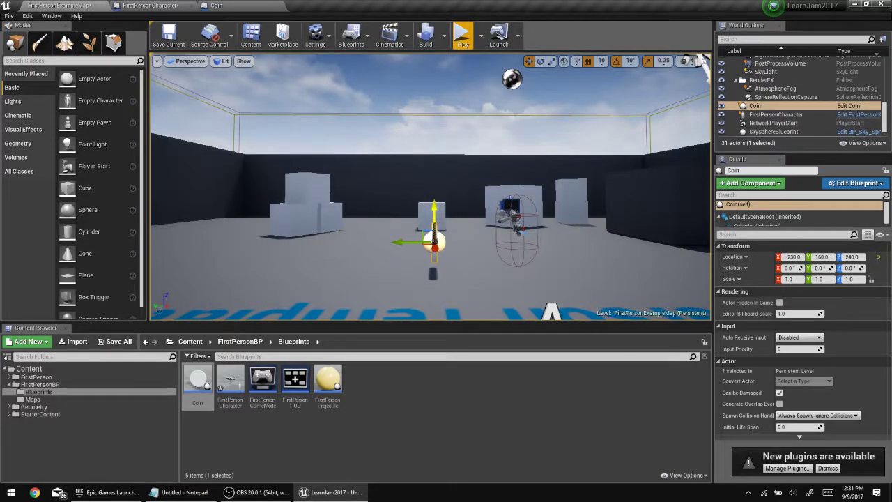
Focus on the Coin and move it along its Y axis to 240.
key(f)
right_drag(458, 200, 465, 217)
right_drag(488, 175, 475, 209)
scroll(488, 175, down, 5)
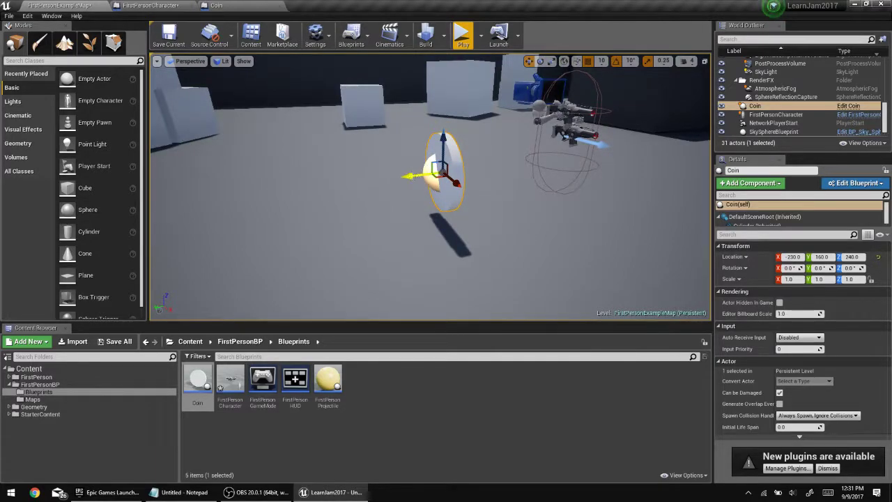
drag(417, 173, 352, 178)
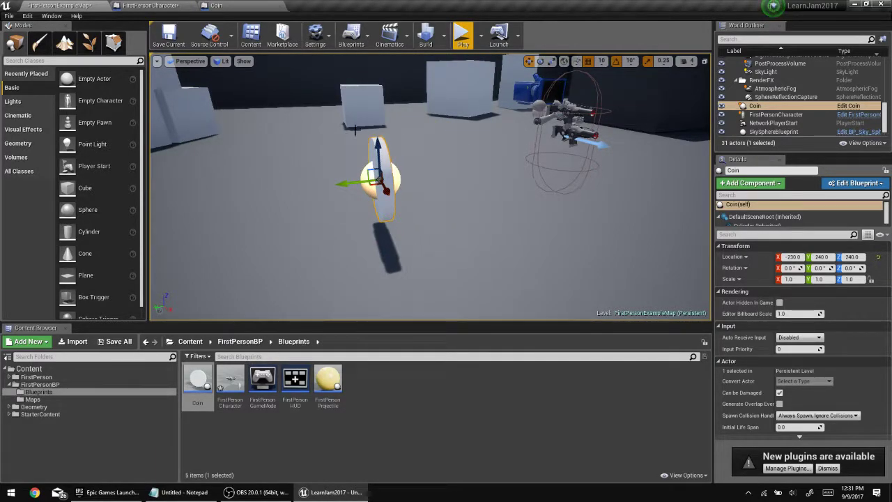
Play the level, walk around the Coin to check how it looks in game, and end the play session.
click(469, 75)
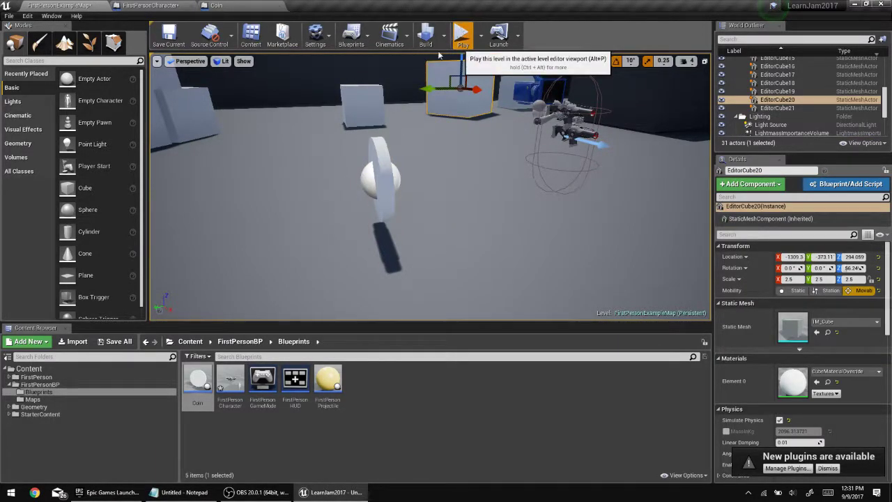
key(alt+p)
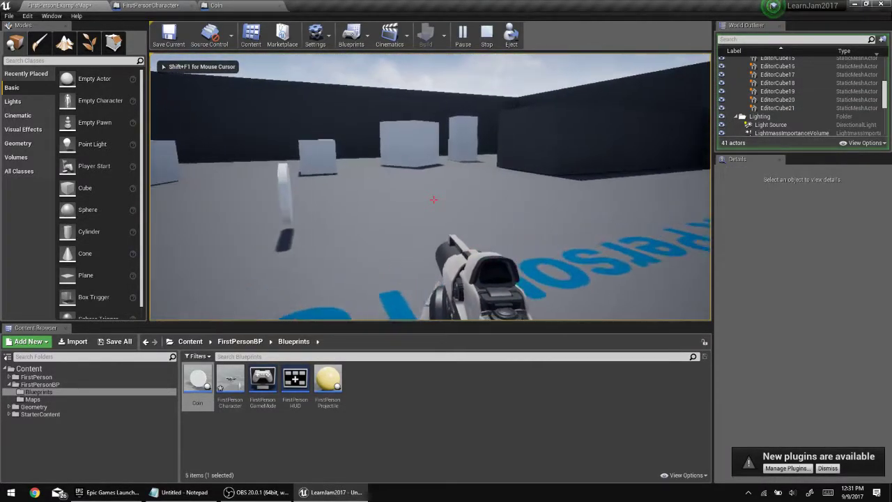
key(w)
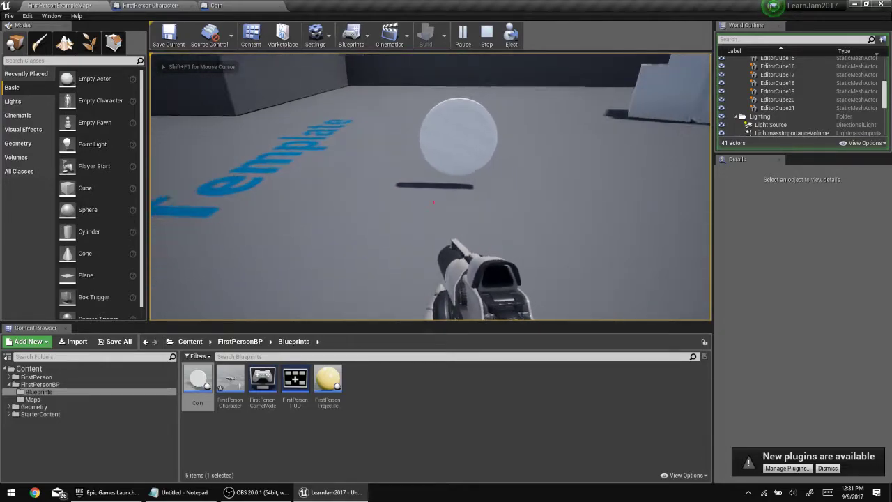
key(w)
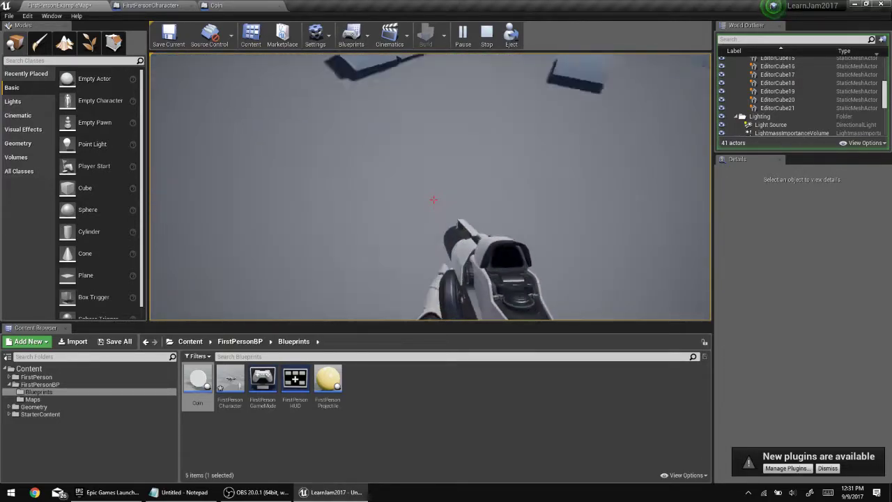
key(s)
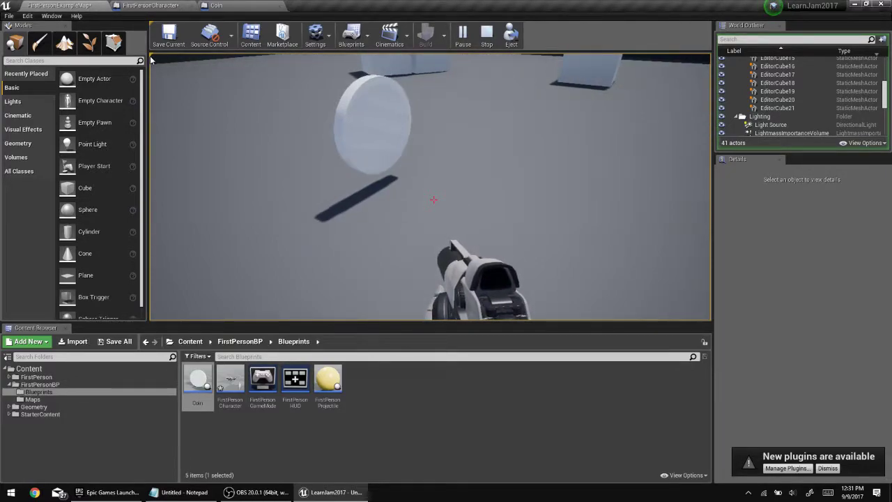
key(Escape)
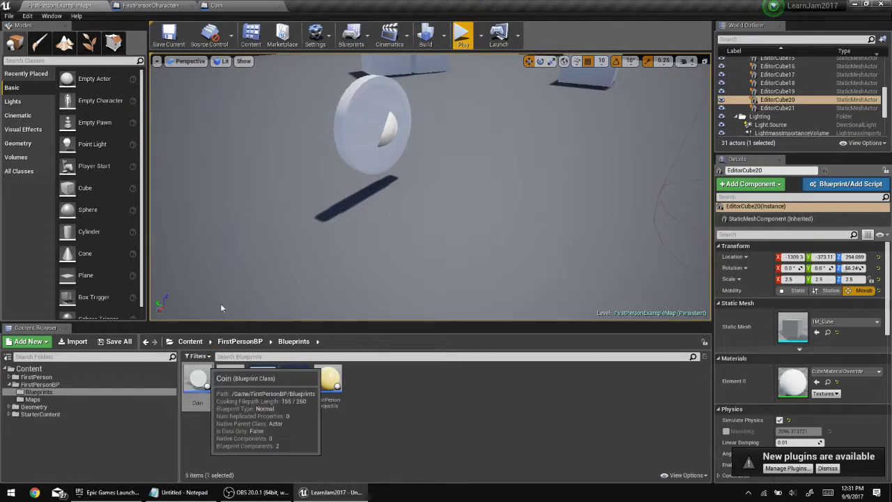
Return to the Coin blueprint, search the materials for "metal" and assign M_Metal_Gold to the cylinder.
click(233, 6)
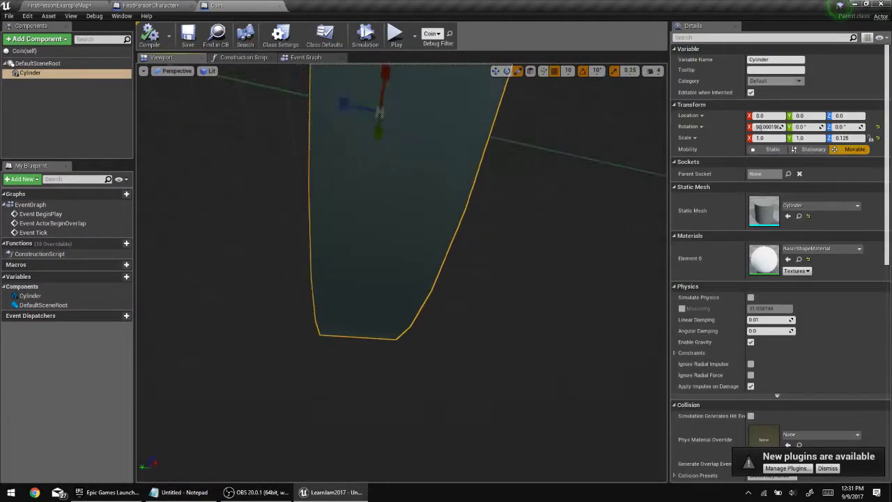
key(ctrl+s)
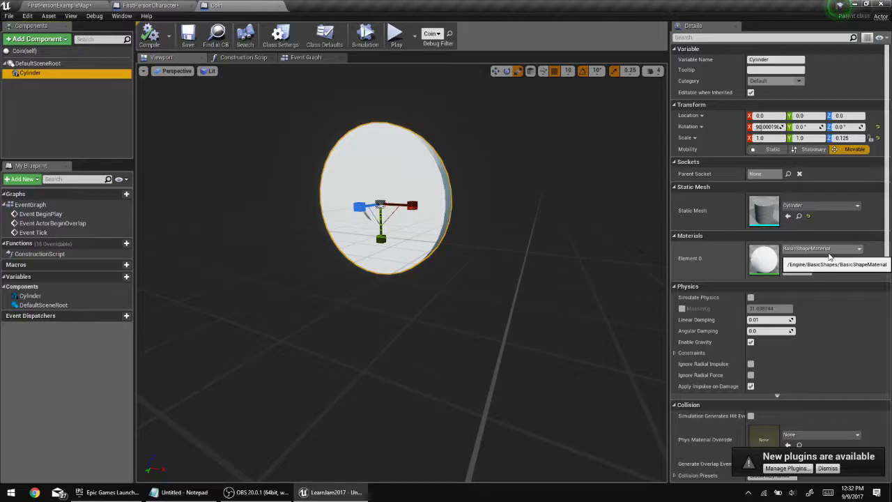
click(828, 253)
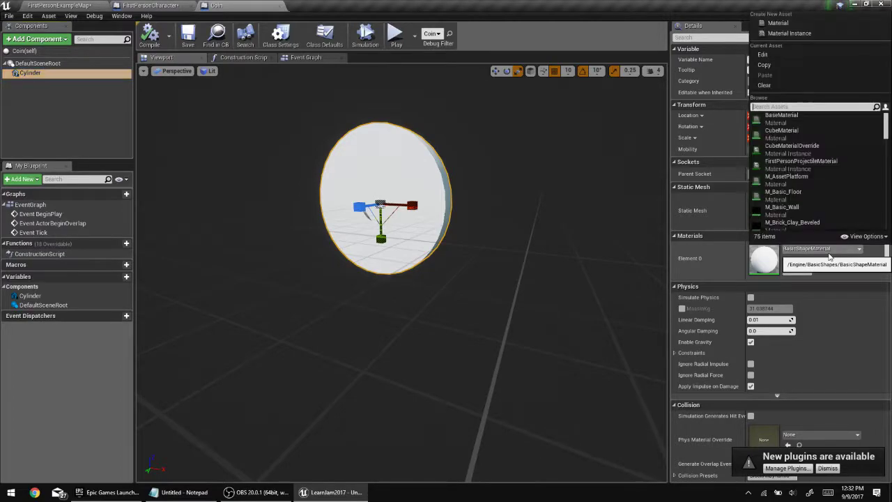
scroll(824, 163, down, 2)
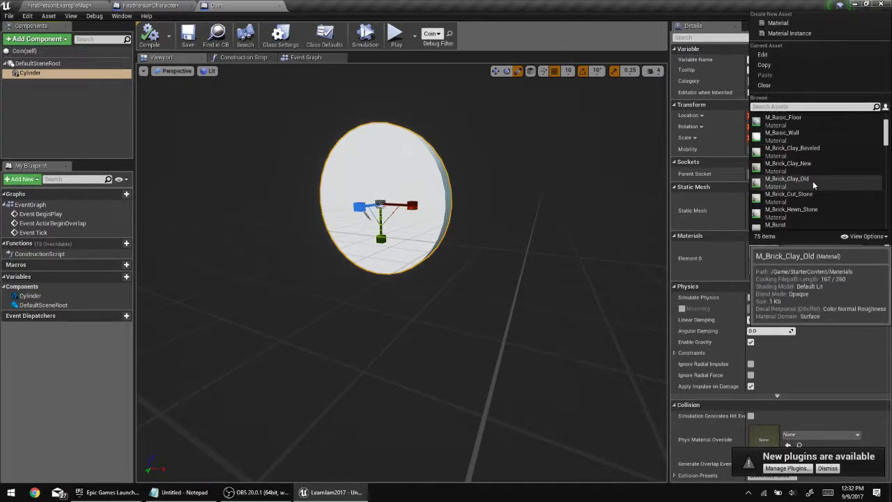
scroll(814, 181, down, 3)
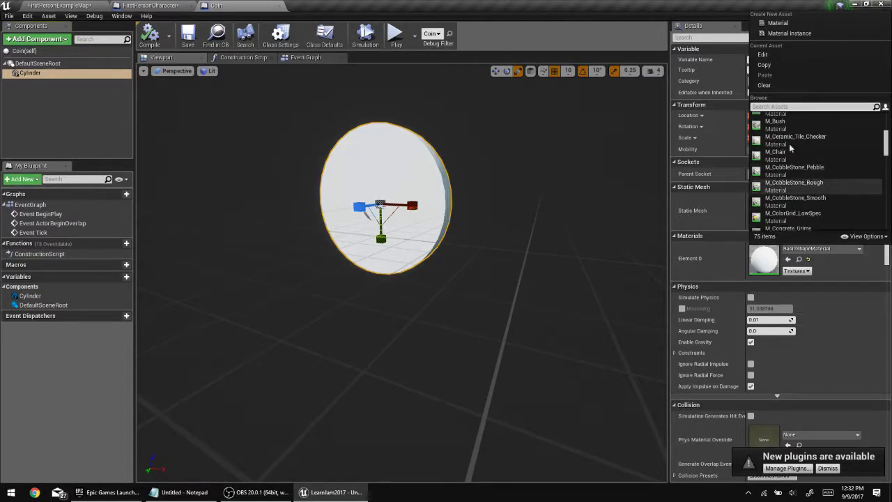
text(metal)
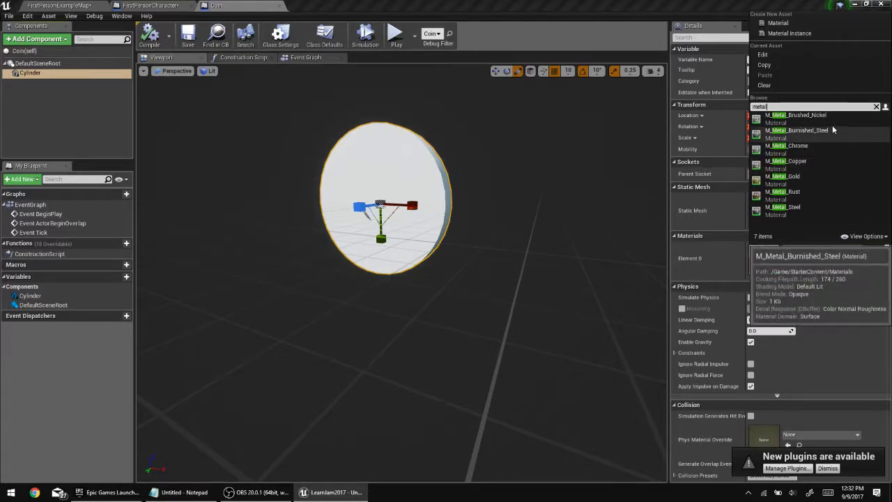
click(835, 175)
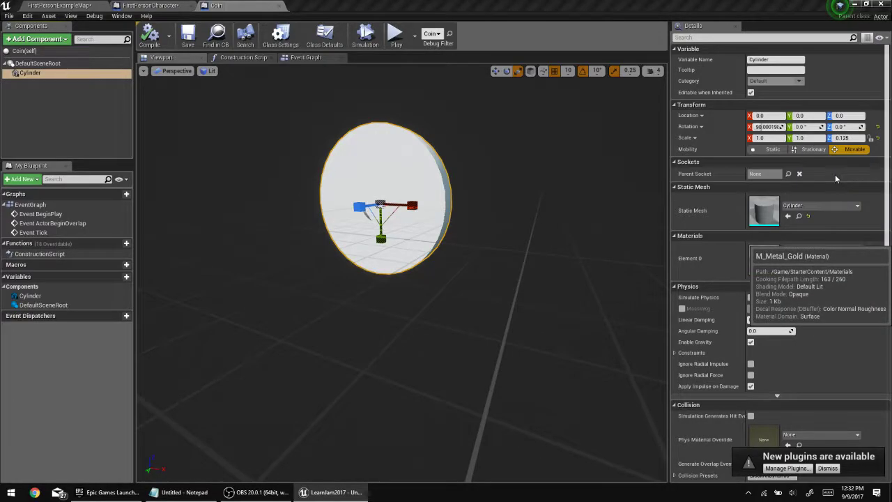
Examine the gold material on the coin's face and edge from close up and from different angles.
right_drag(520, 138, 469, 149)
scroll(483, 154, up, 3)
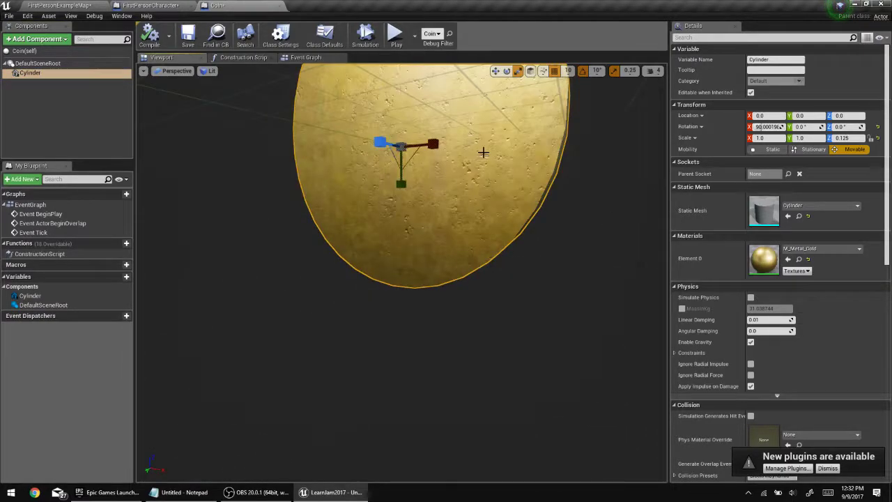
scroll(483, 153, down, 1)
scroll(484, 154, up, 5)
scroll(484, 154, down, 5)
right_drag(484, 153, 460, 141)
scroll(491, 157, up, 5)
scroll(491, 156, down, 5)
scroll(486, 156, up, 6)
scroll(465, 146, down, 6)
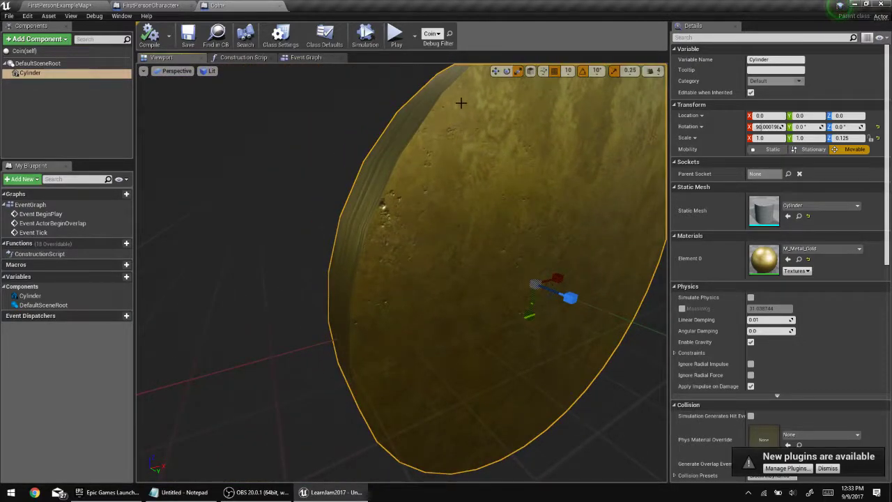
right_drag(463, 101, 463, 101)
Save the Coin blueprint and open its Event Graph.
click(188, 36)
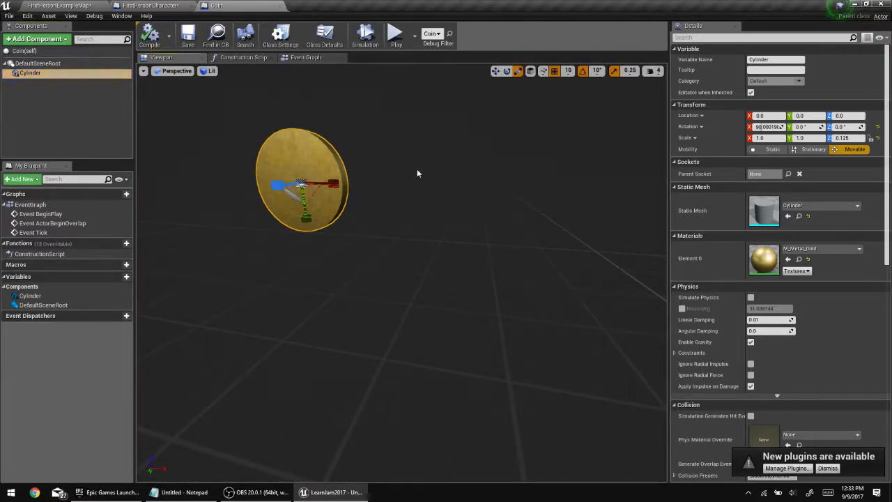
click(296, 59)
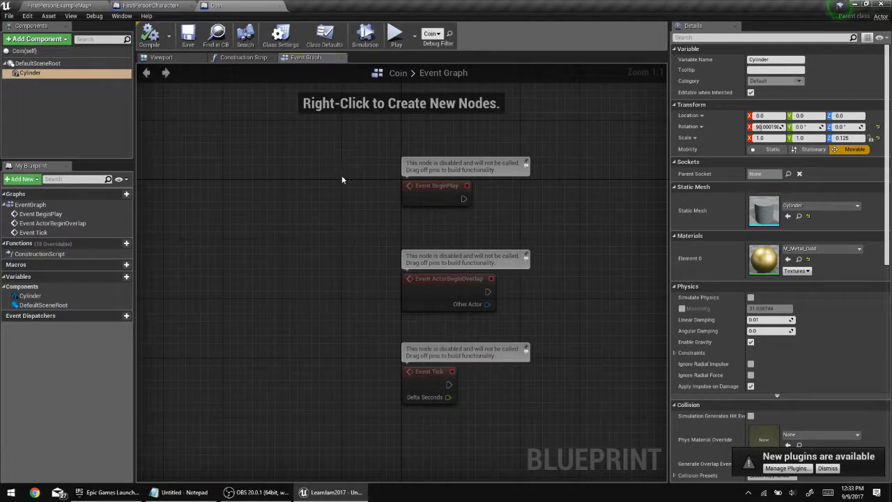
right_drag(335, 193, 244, 237)
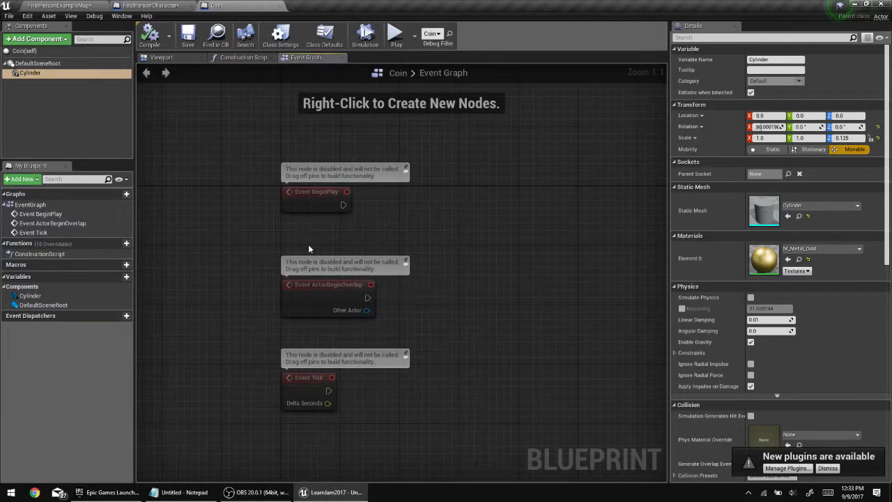
Examine the default Event BeginPlay, Event ActorBeginOverlap and Event Tick nodes in the graph.
click(306, 304)
right_drag(361, 352, 363, 288)
click(298, 320)
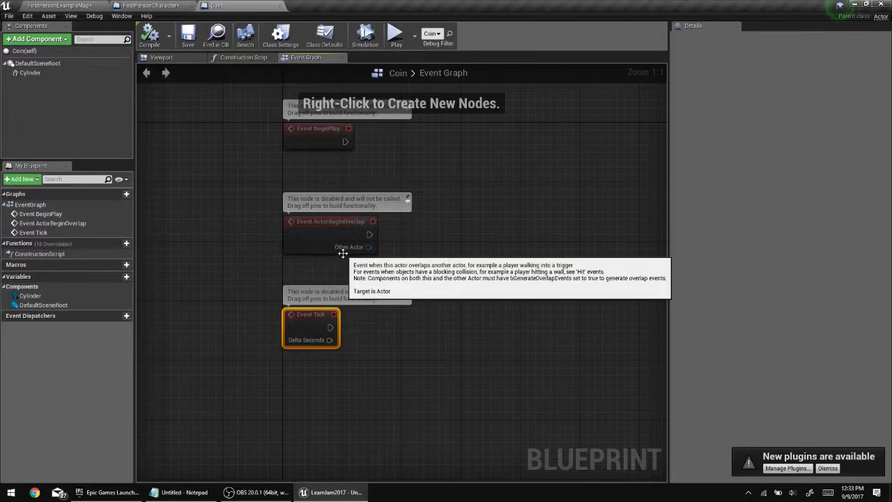
right_drag(391, 150, 394, 160)
click(318, 143)
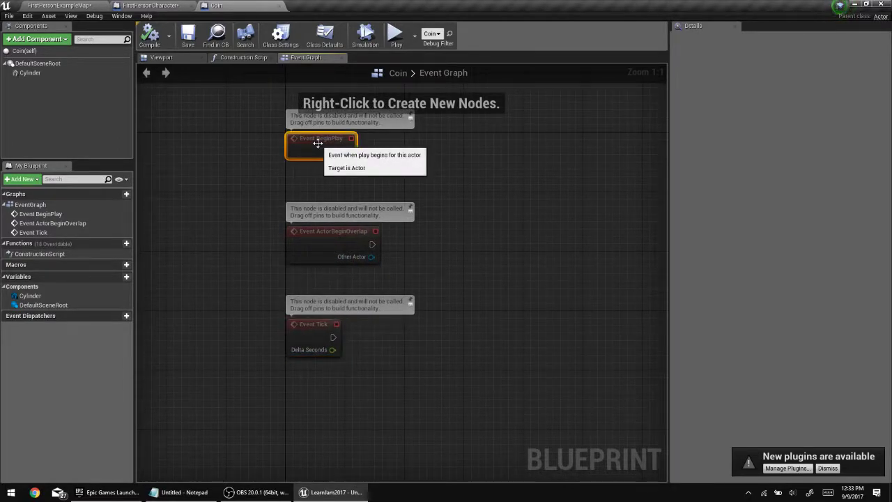
click(437, 129)
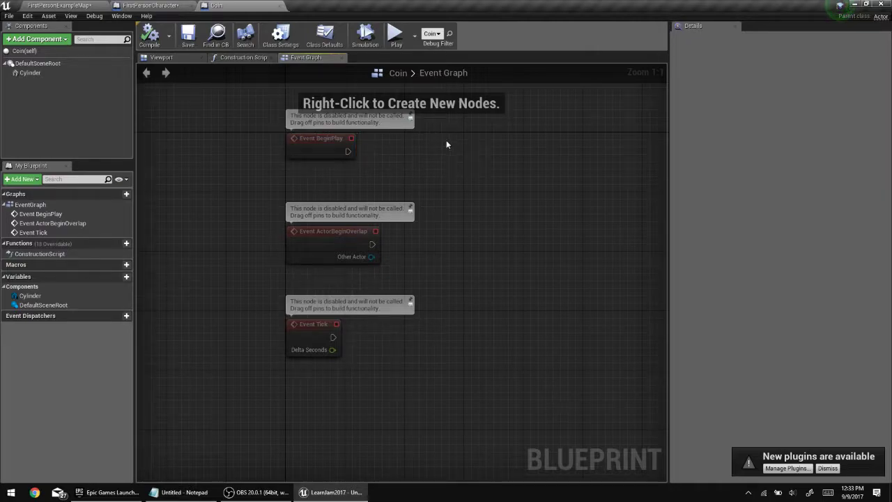
Move the Event ActorBeginOverlap node up towards Event BeginPlay, and shift Event BeginPlay up to leave space between them.
drag(336, 231, 335, 190)
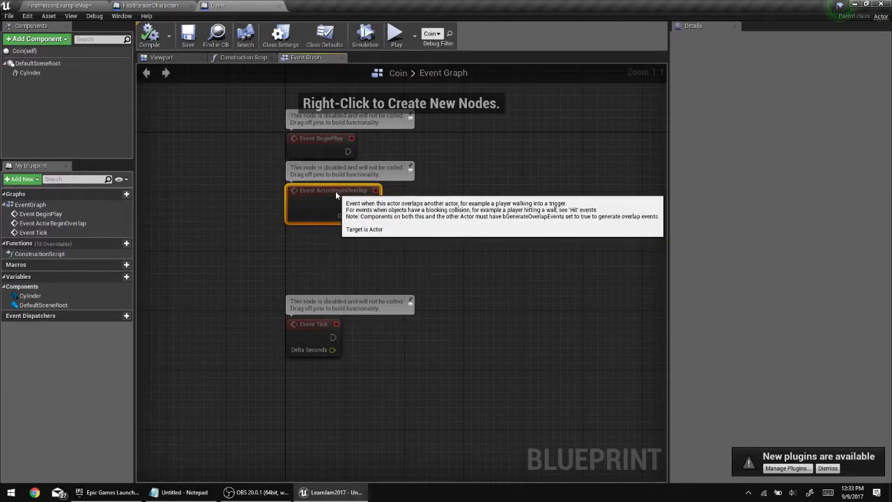
click(409, 205)
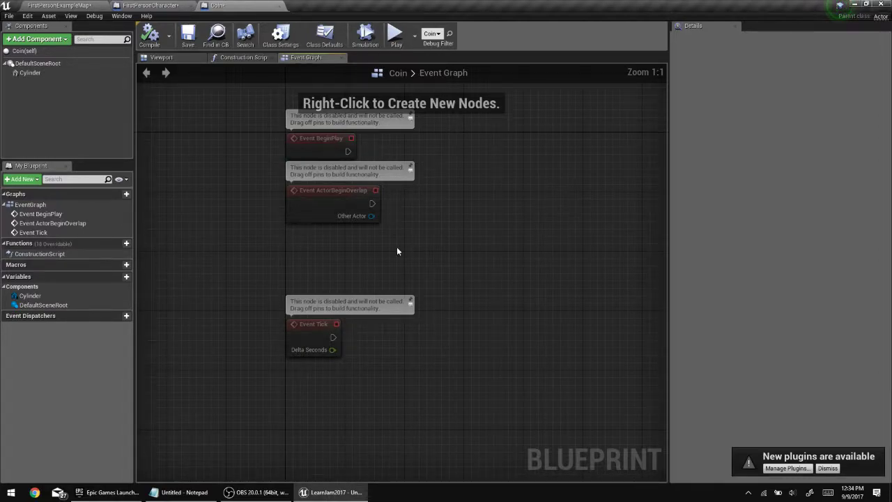
click(317, 338)
click(409, 333)
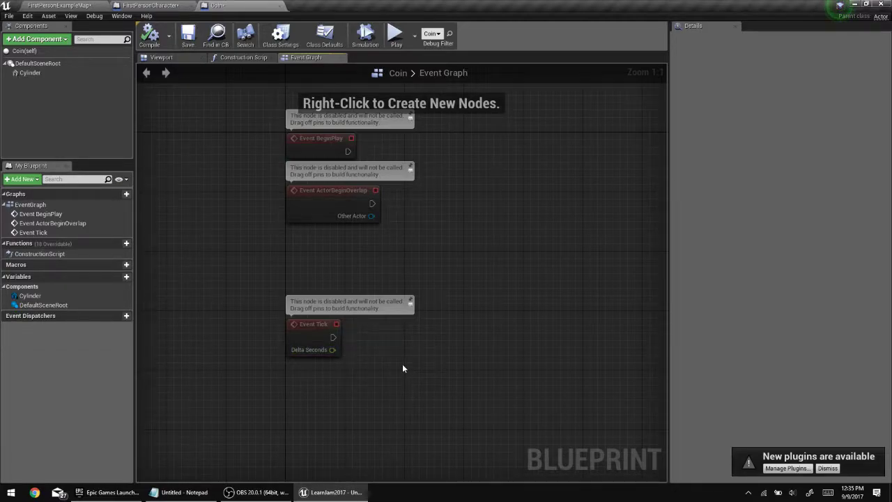
right_drag(421, 361, 356, 227)
drag(333, 176, 329, 138)
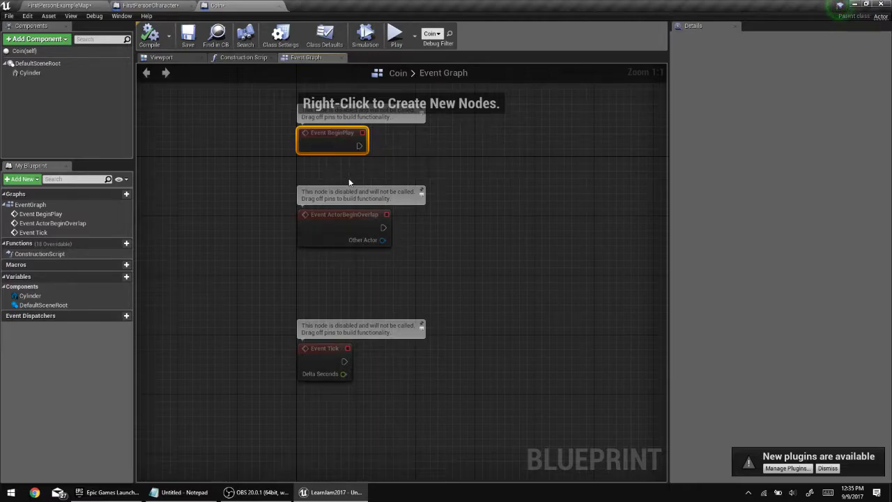
click(378, 266)
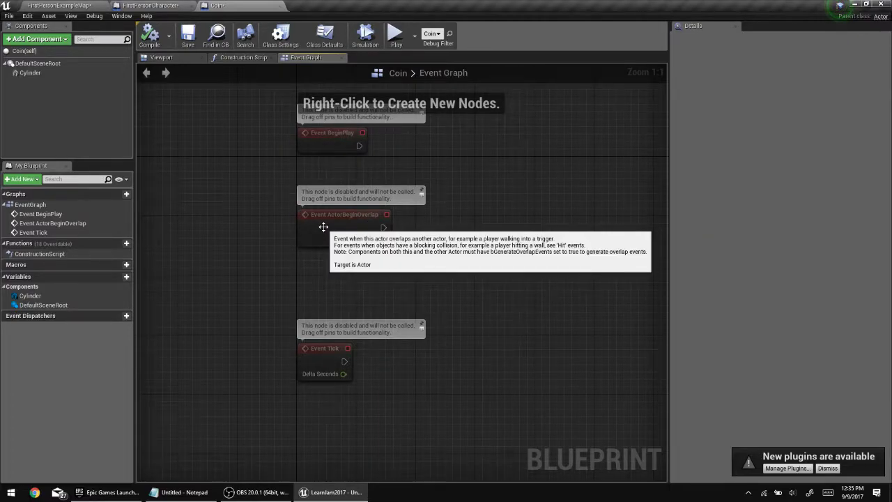
right_drag(405, 349, 396, 199)
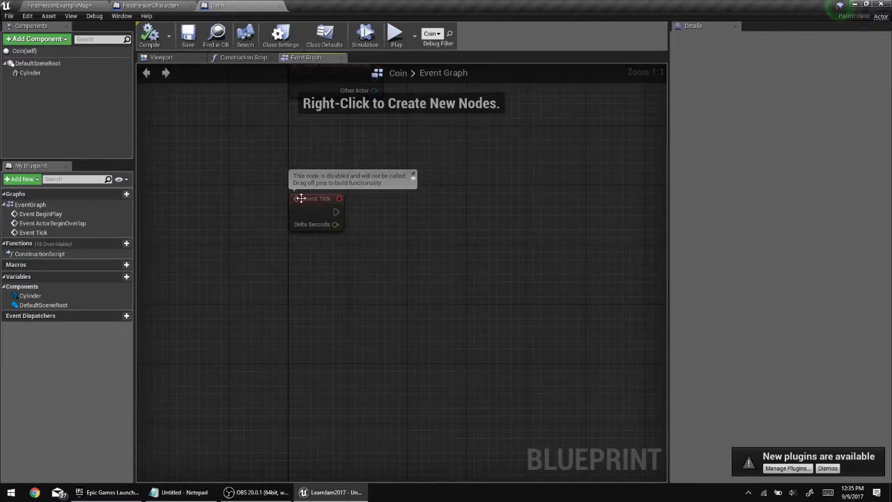
Place a Cylinder component reference above Event Tick and create an AddWorldRotation node from its output.
click(35, 73)
drag(33, 74, 427, 226)
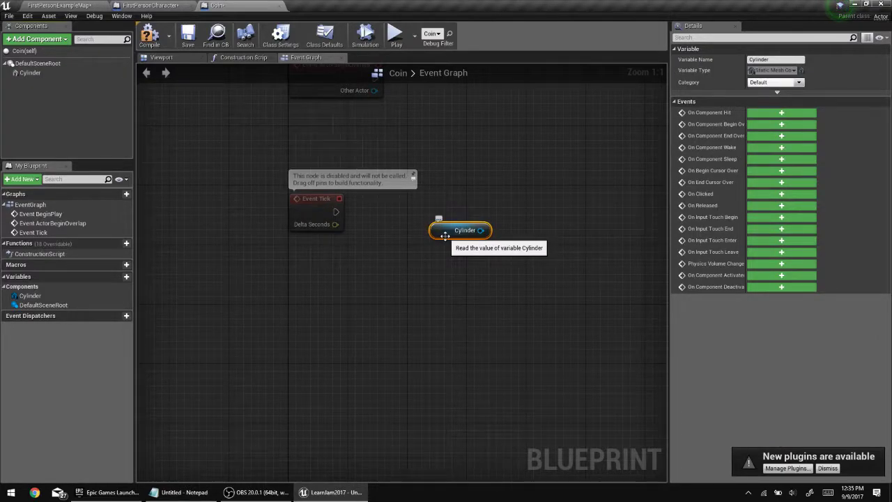
drag(445, 236, 377, 202)
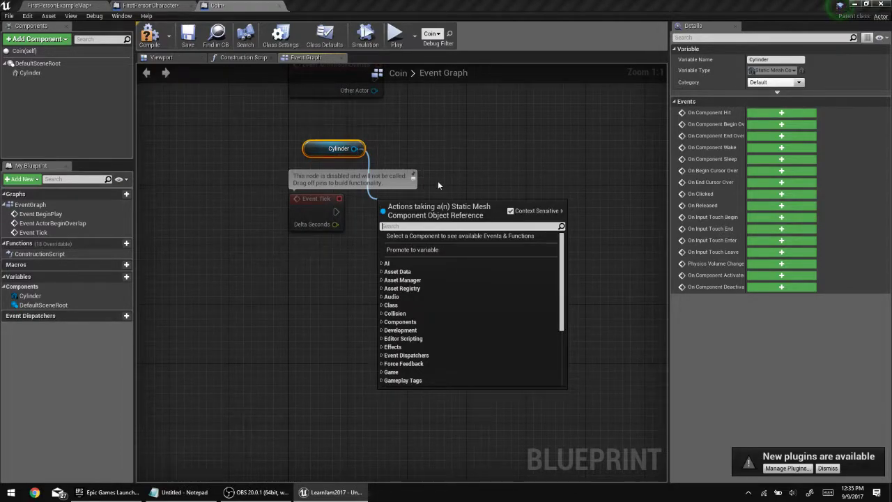
text(rotation)
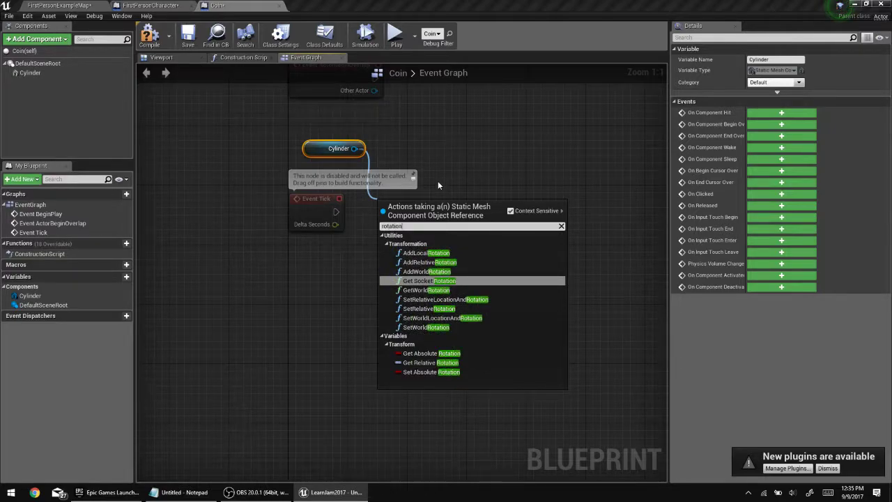
key(Up)
key(Up)
key(Up)
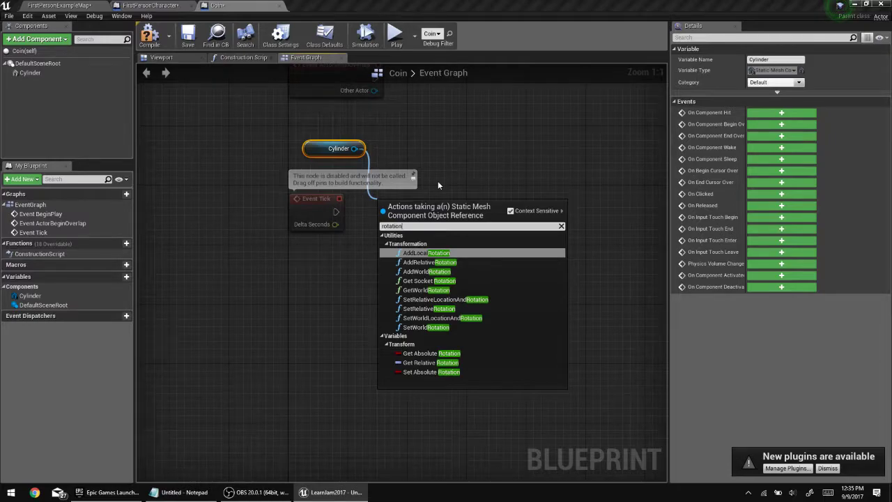
key(Down)
key(Down)
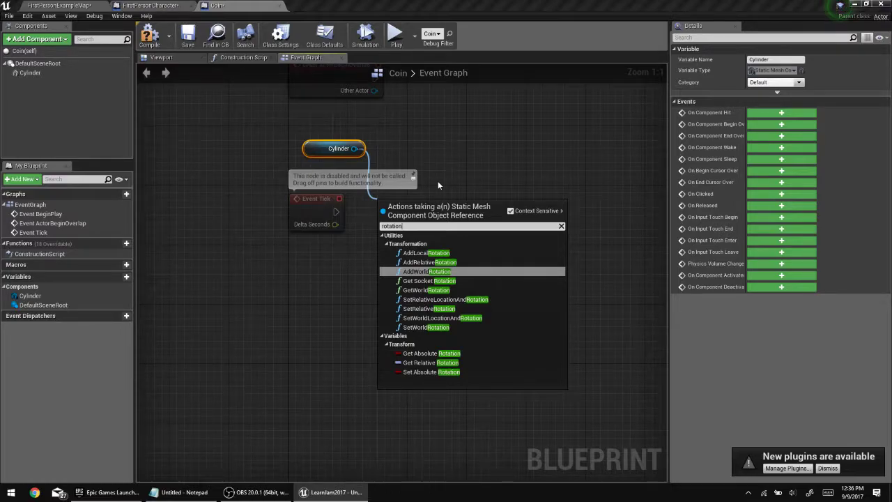
click(437, 272)
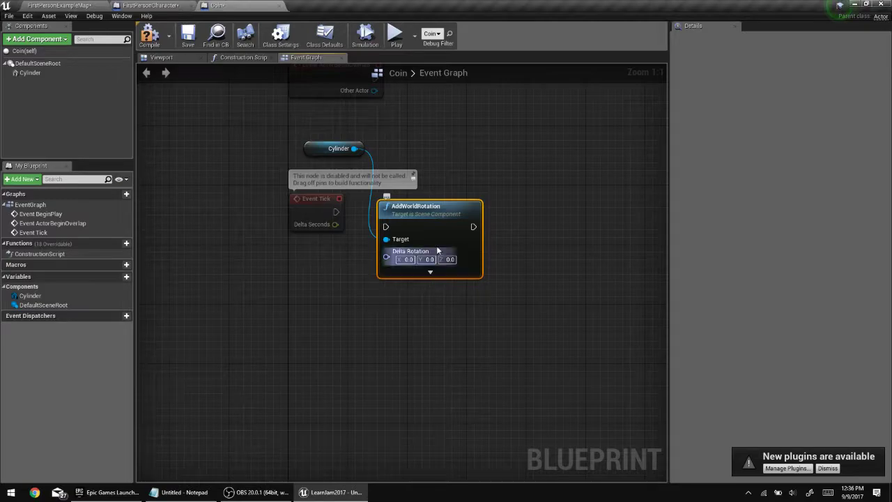
Connect Event Tick's execution output to the AddWorldRotation node and set its Delta Rotation Z to 5.0.
drag(435, 218, 457, 203)
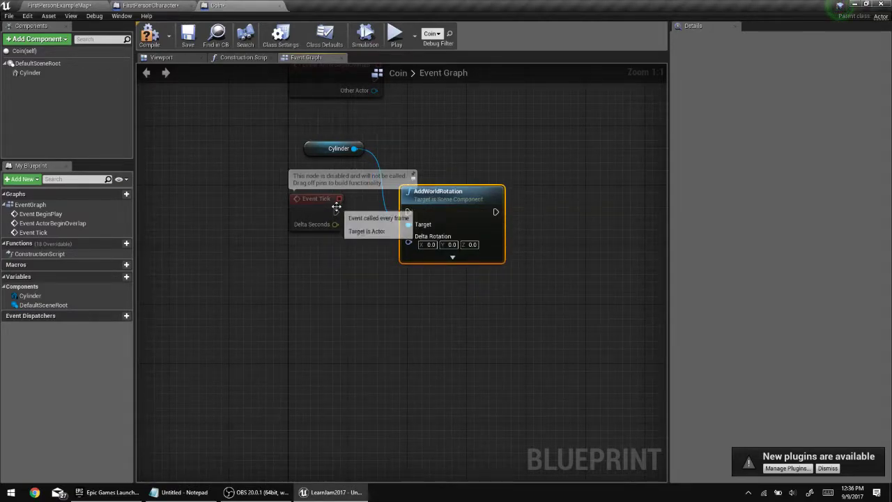
drag(335, 212, 409, 209)
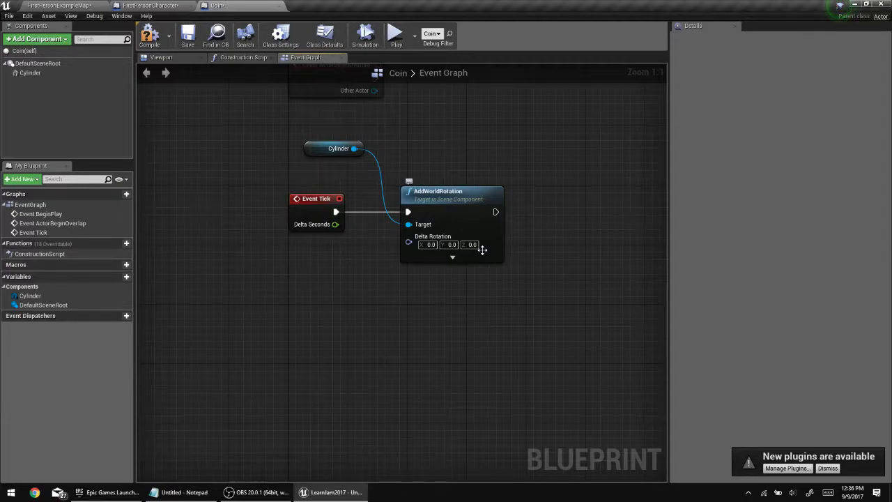
click(472, 245)
text(5)
key(Return)
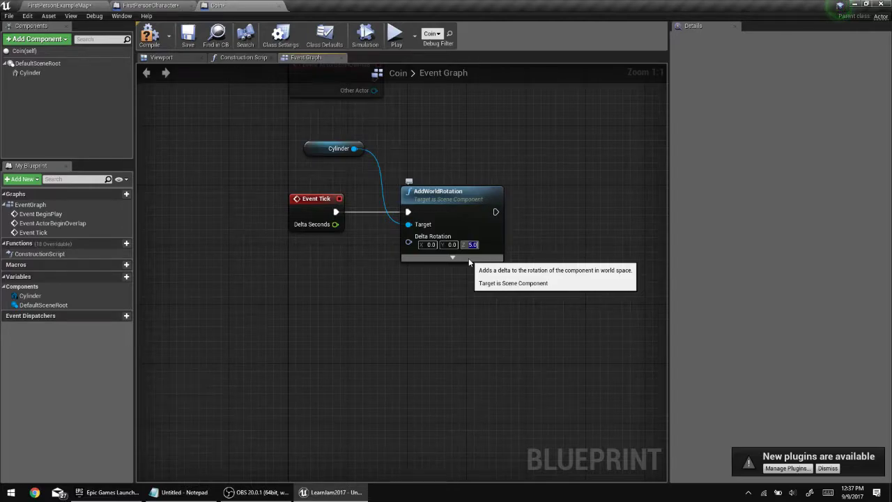
click(430, 305)
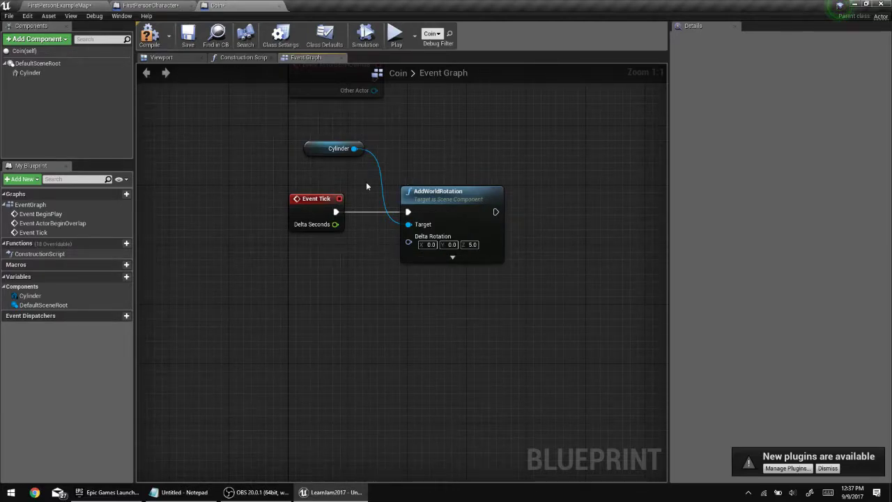
Compile and save the Coin blueprint, and return to the FirstPersonExampleMap level.
click(154, 43)
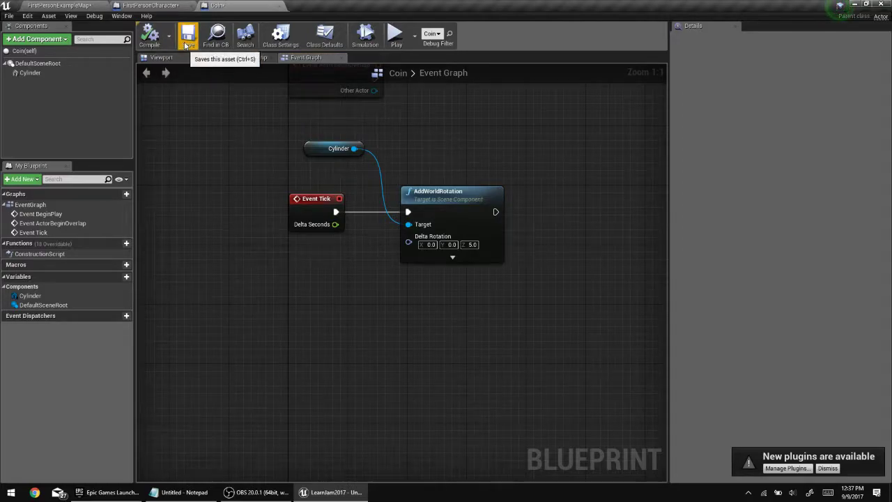
click(188, 41)
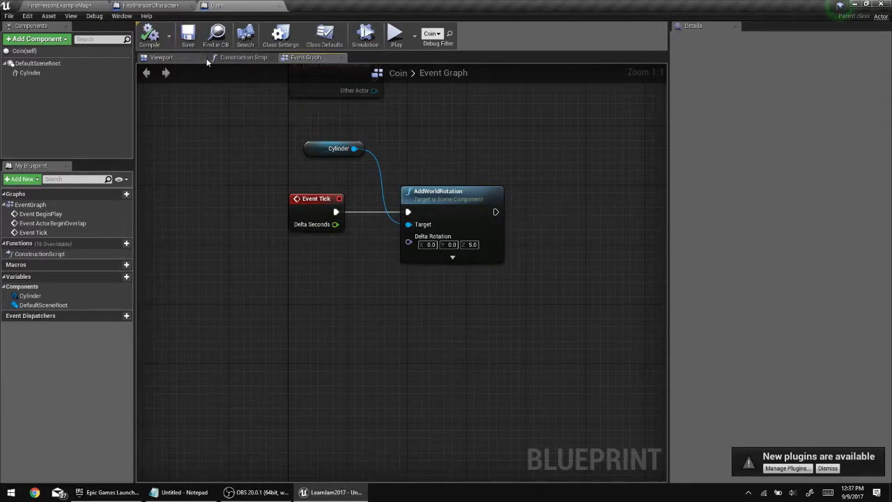
click(84, 5)
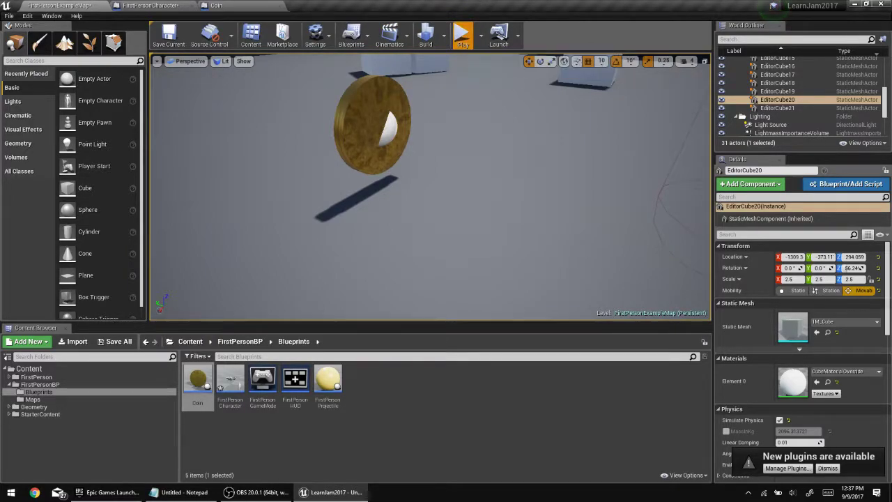
Play the level and walk around the coin to check its rotation from several sides.
click(463, 38)
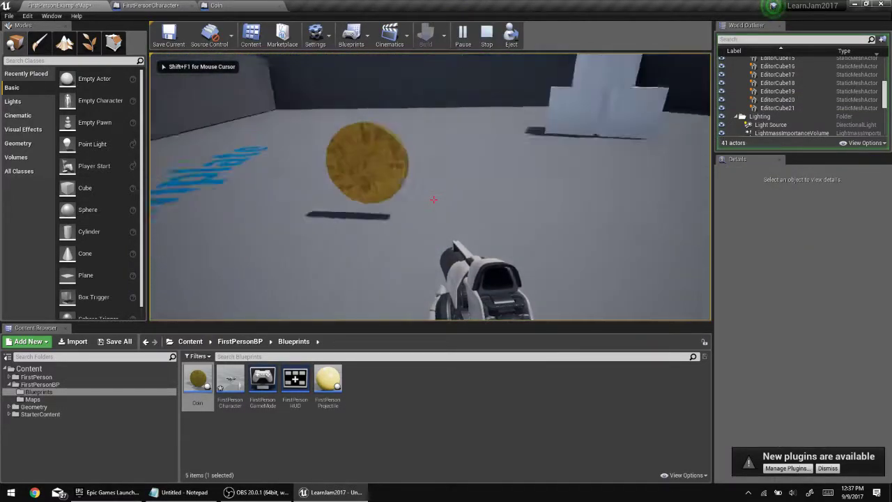
key(w)
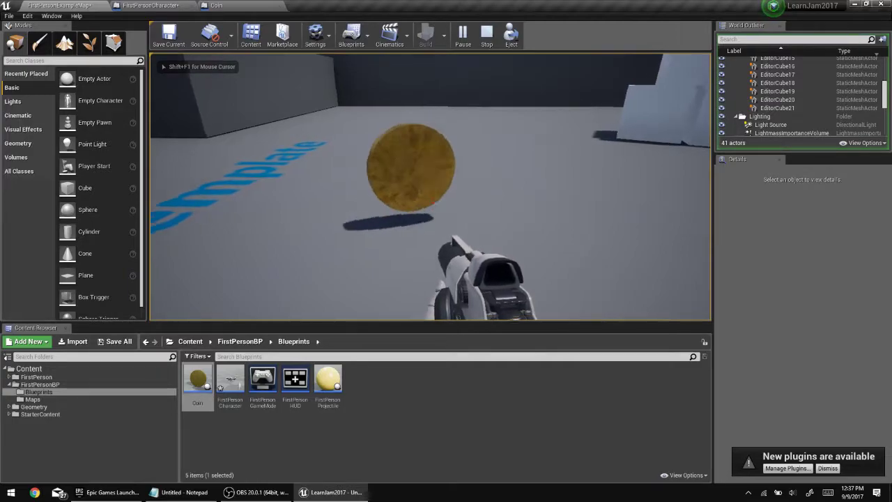
key(s)
key(w)
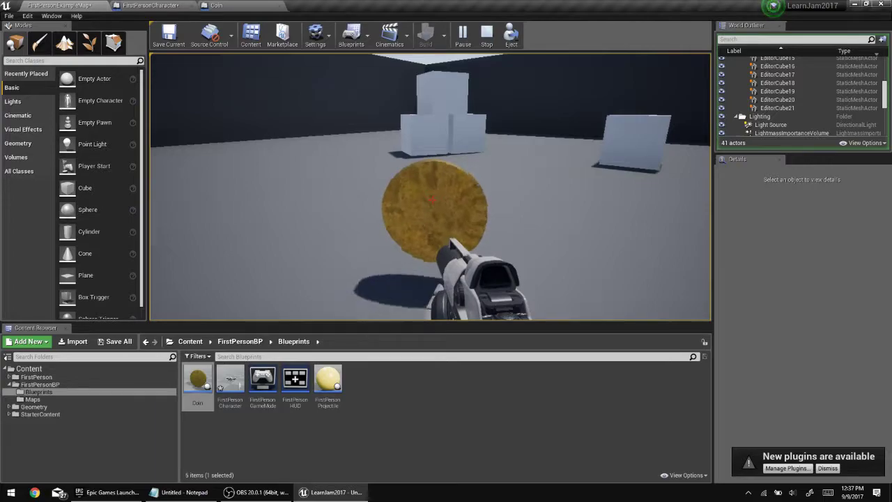
key(d)
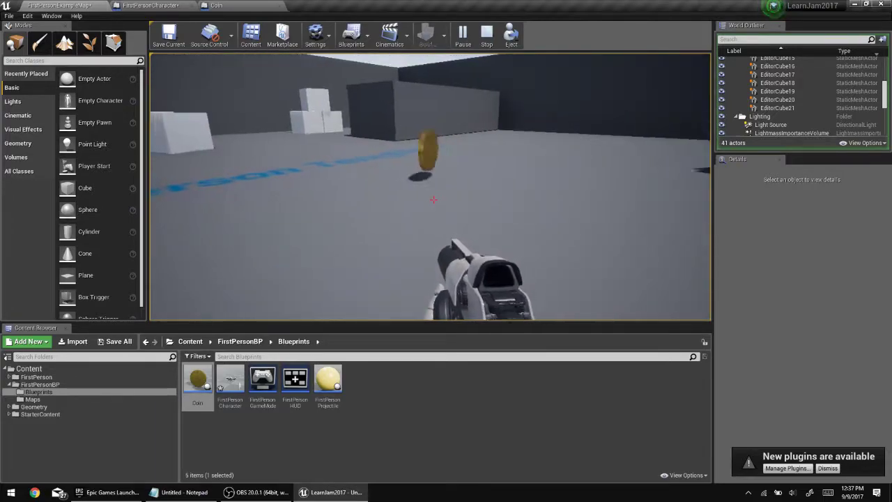
key(w)
Set the engine scalability quality to Epic during play, check the coin in the game, and stop the play session.
key(shift+F1)
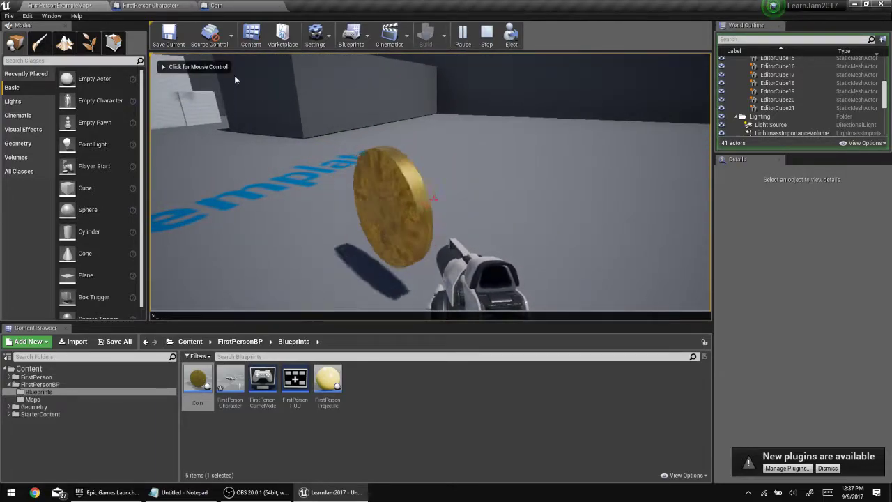
click(317, 38)
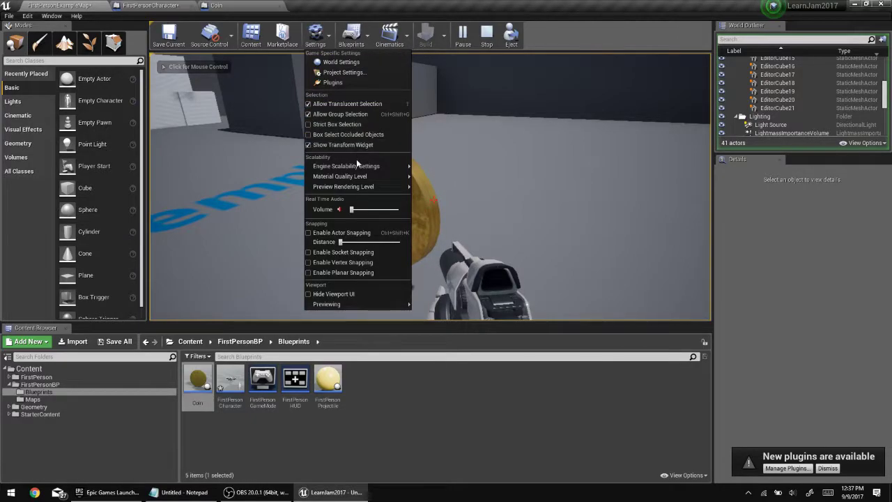
mouse_move(380, 166)
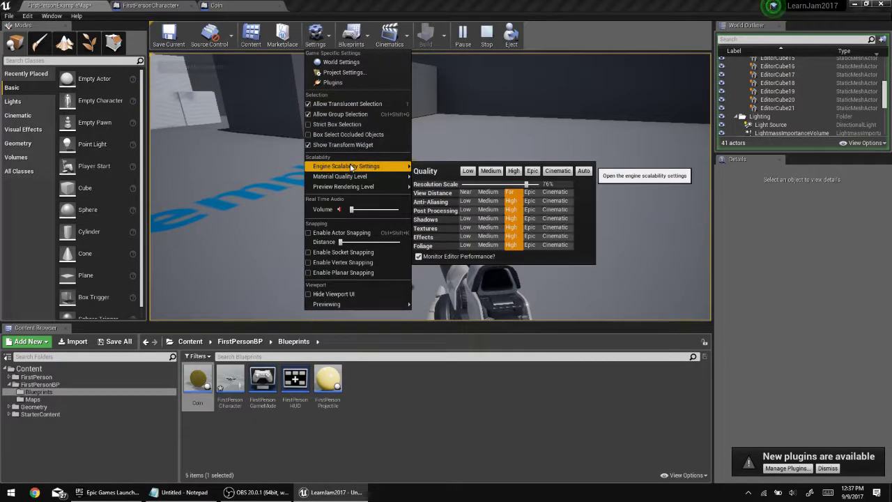
click(532, 171)
click(547, 118)
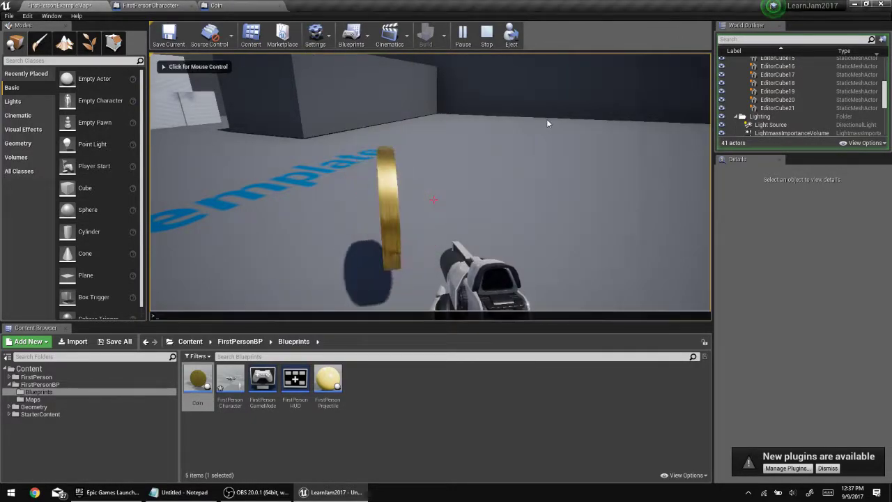
key(grave)
text(say)
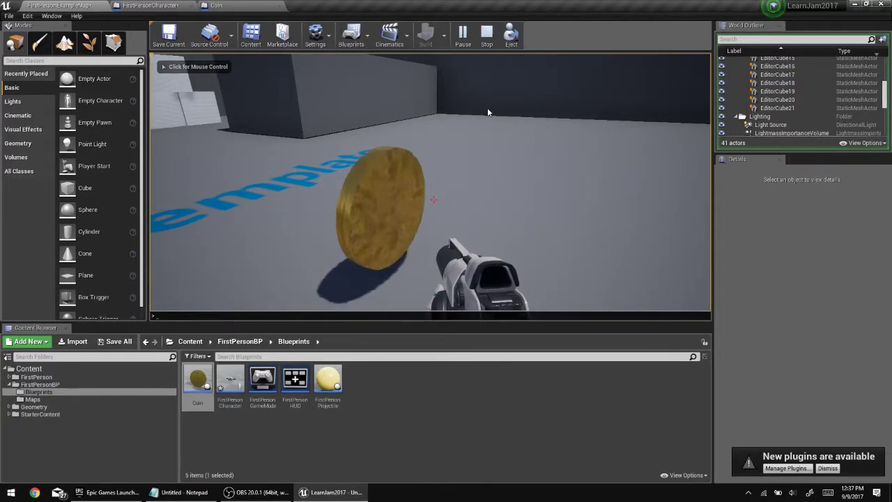
click(487, 108)
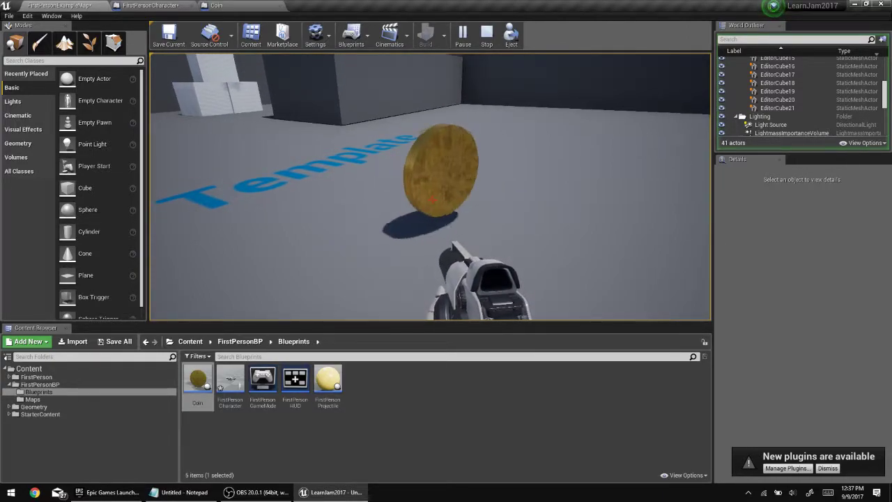
key(Escape)
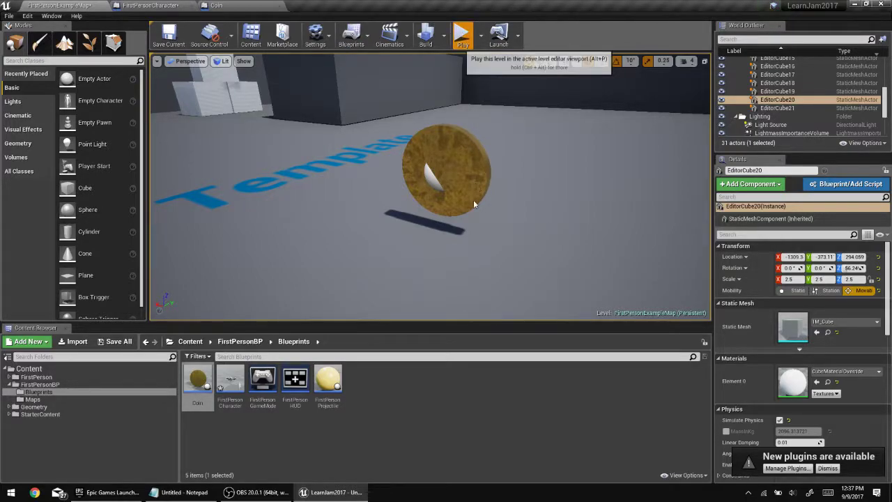
Play the level again and examine the coin's rotation from above, from close up and from a distance.
click(461, 39)
key(w)
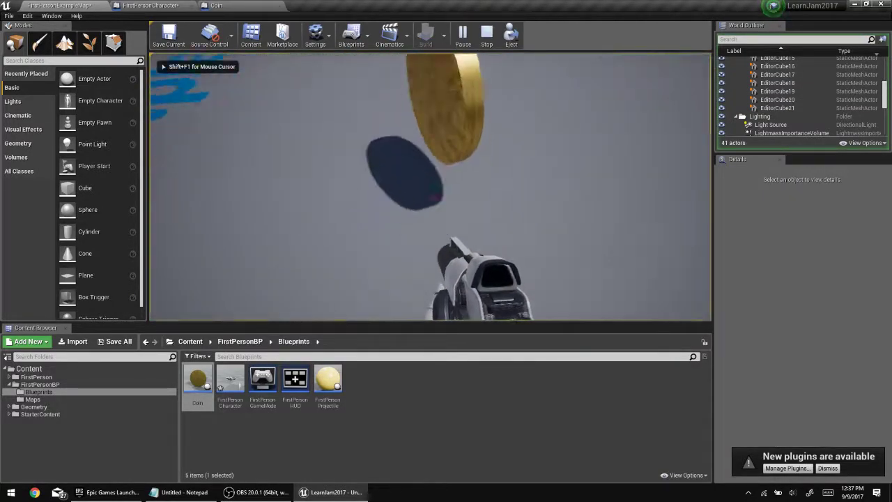
key(w)
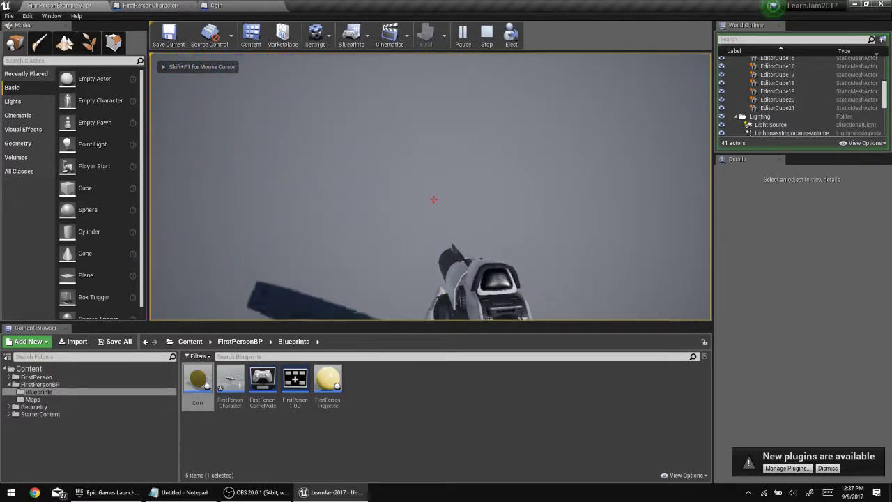
key(w)
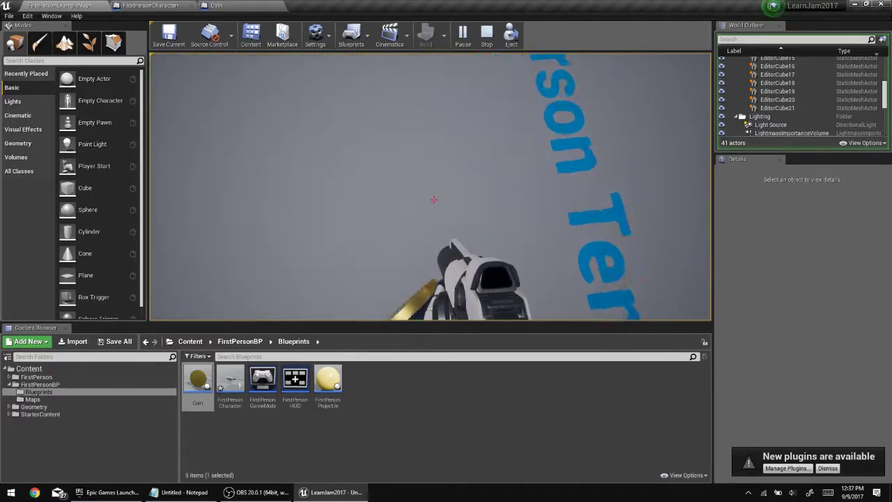
key(w)
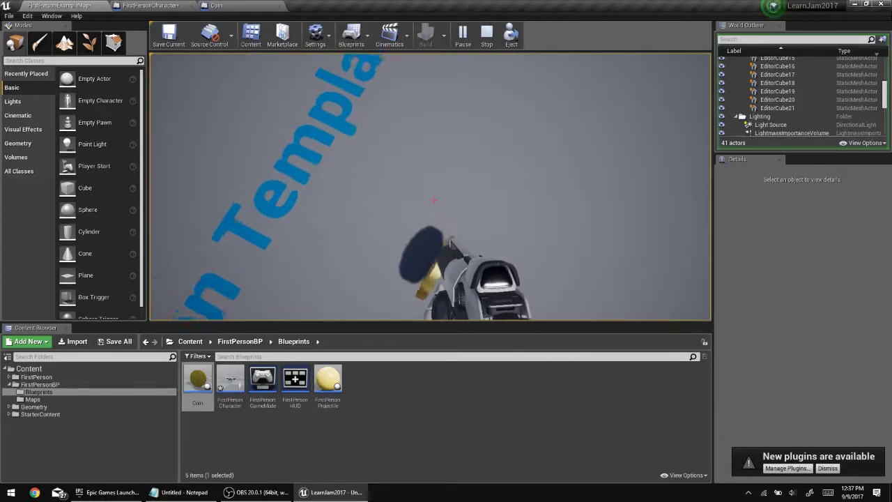
key(w)
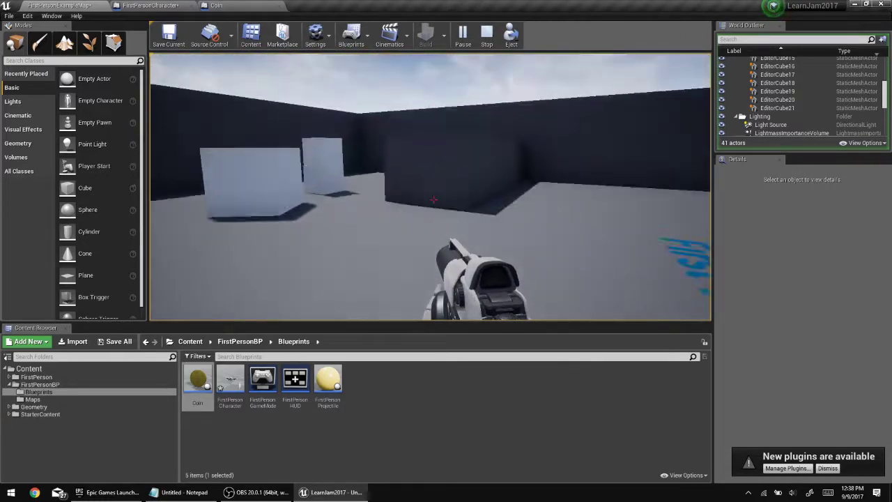
key(w)
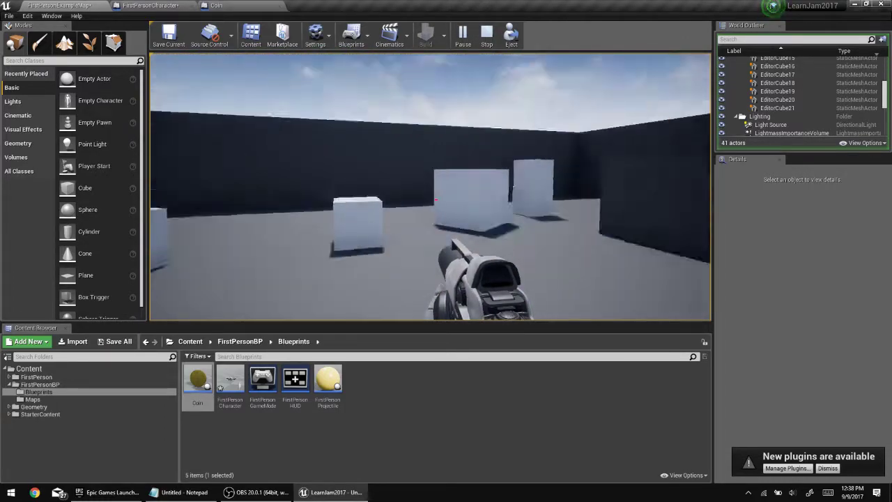
key(w)
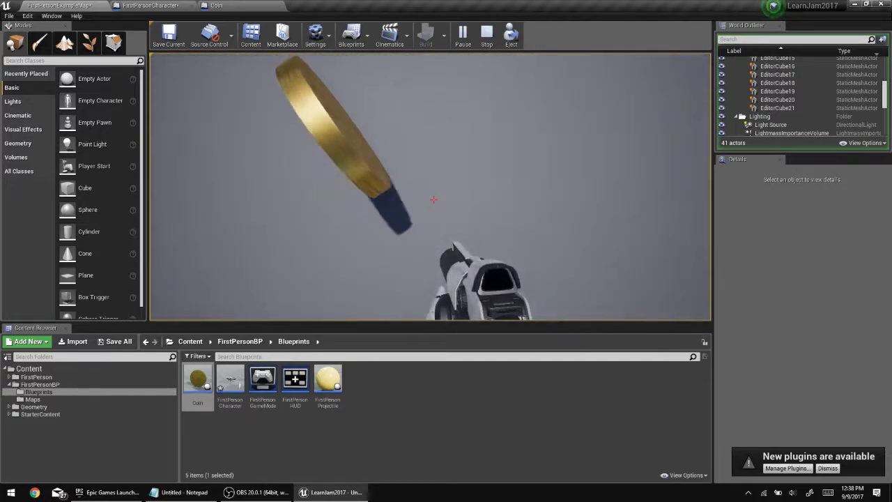
key(w)
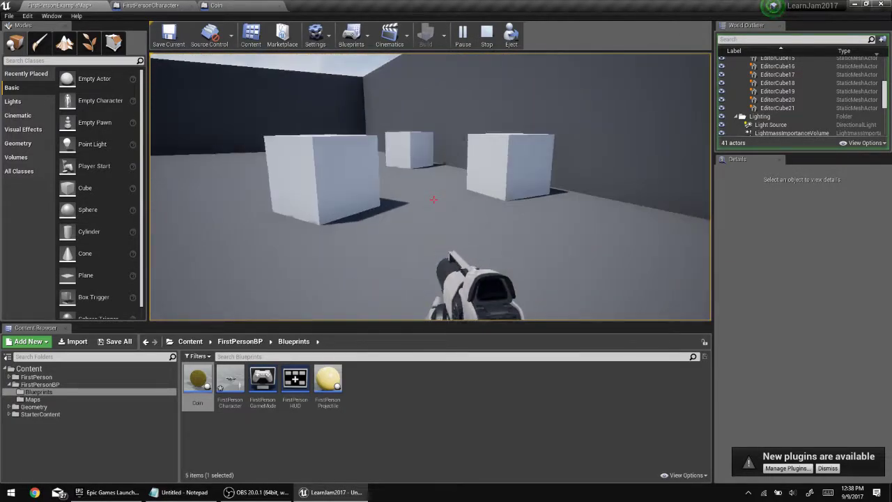
key(w)
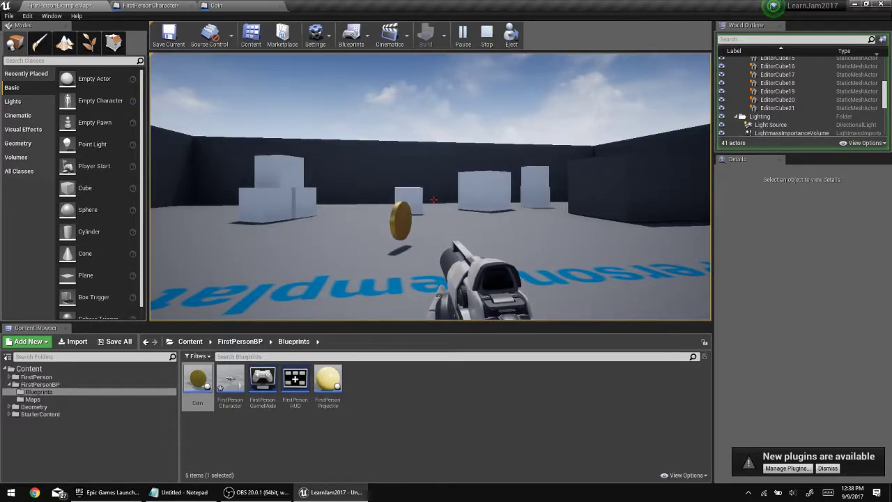
key(w)
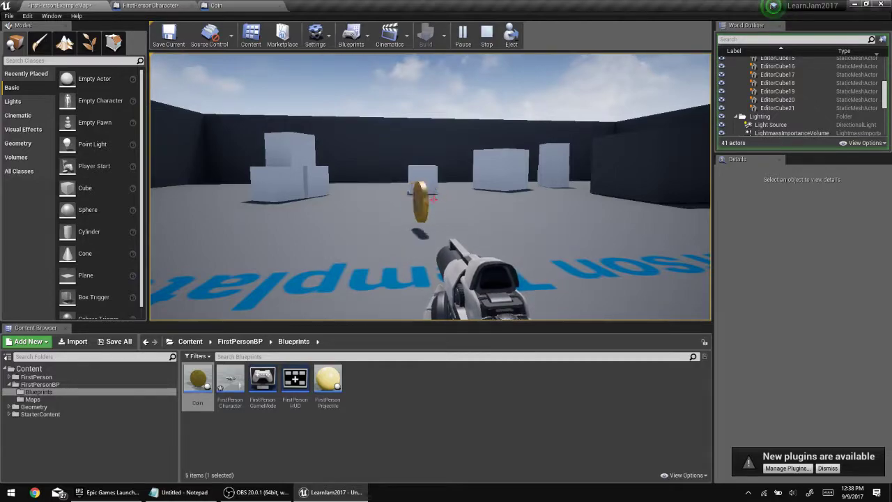
key(w)
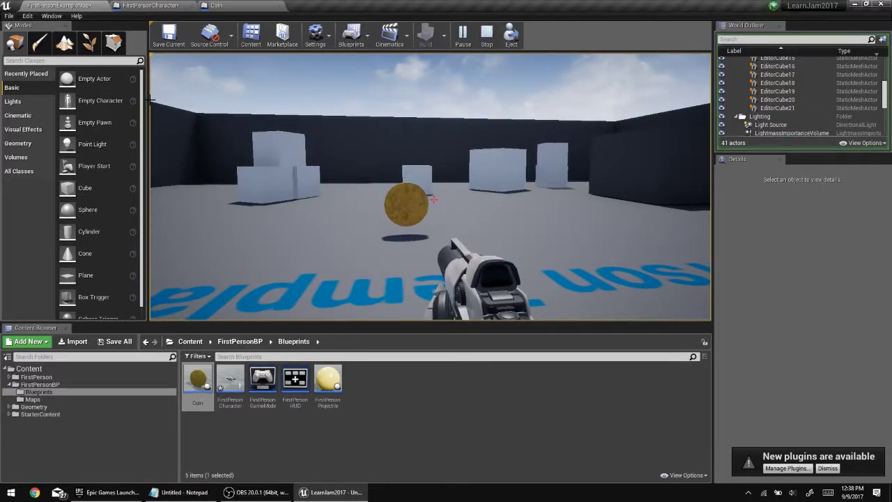
Stop the play session and open the Coin blueprint's Event Graph at the Event Tick and AddWorldRotation nodes.
key(Escape)
click(154, 5)
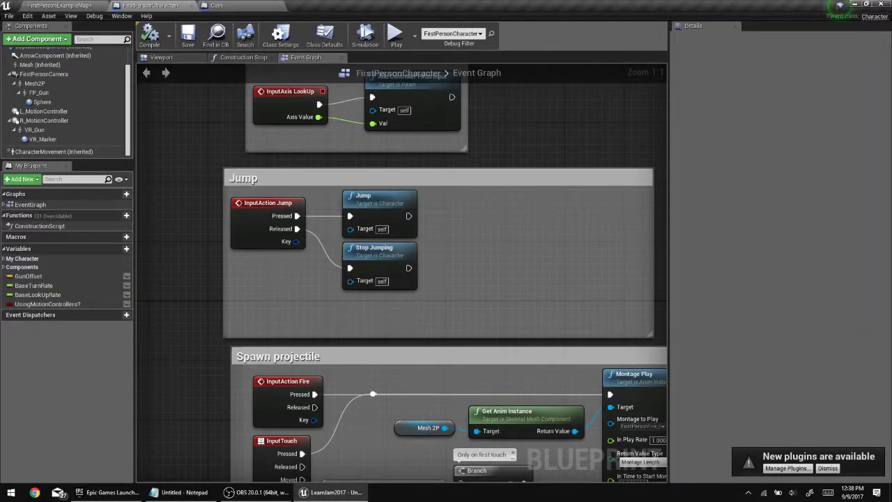
right_drag(333, 187, 316, 109)
click(219, 5)
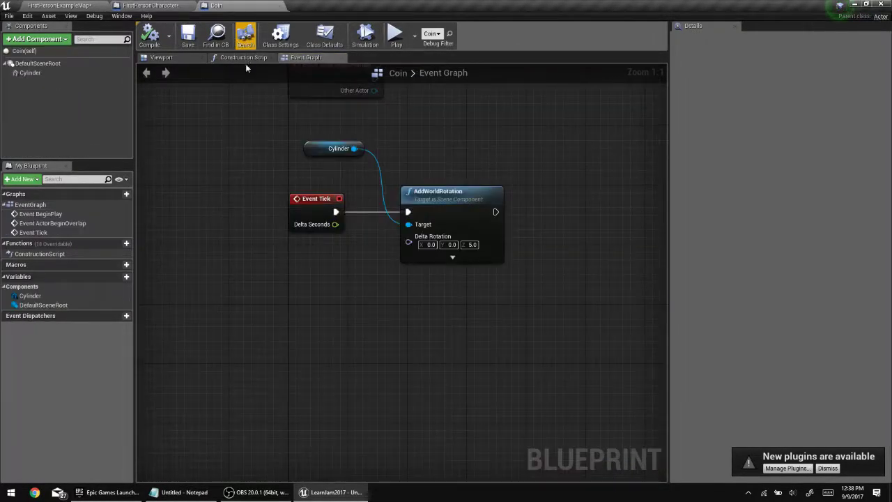
right_drag(317, 257, 290, 282)
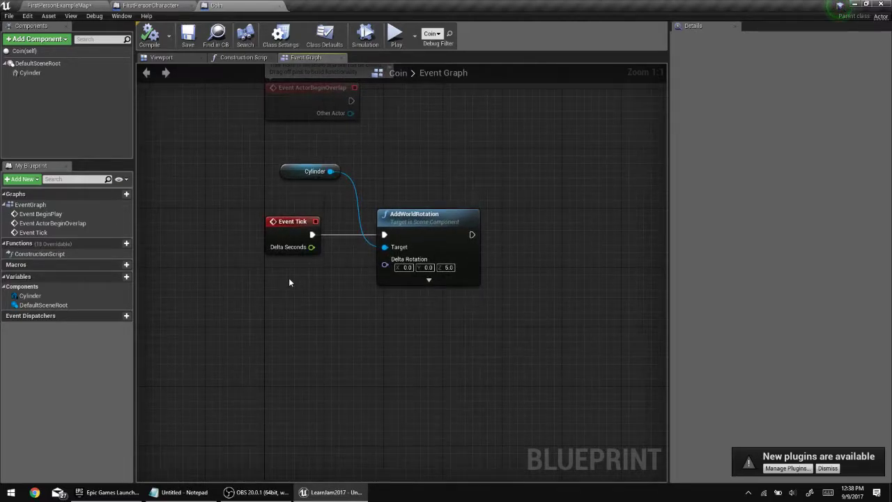
right_drag(315, 312, 379, 237)
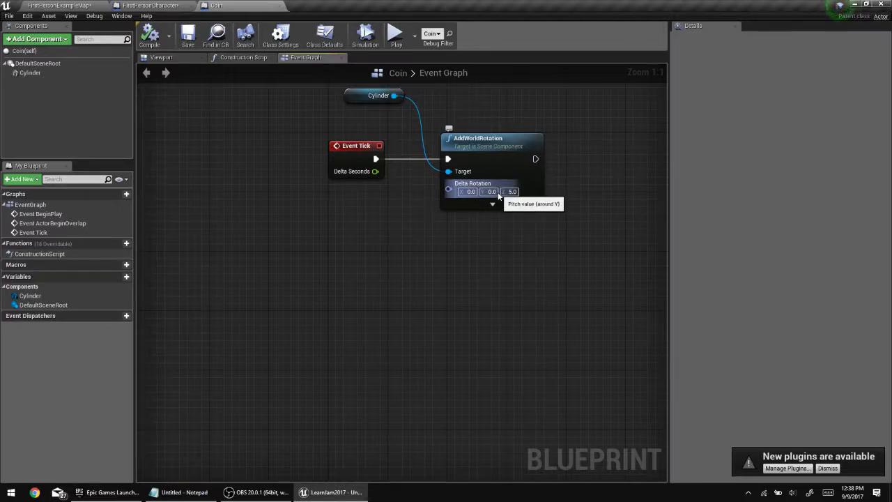
Add a Make Rotator node with Z (Yaw) 5 and place it to the lower left of Event Tick.
right_click(354, 220)
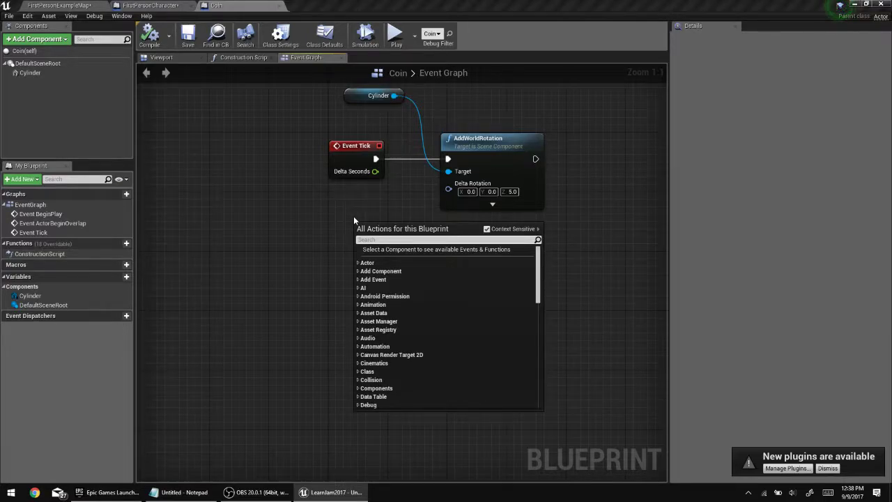
text(make rotato)
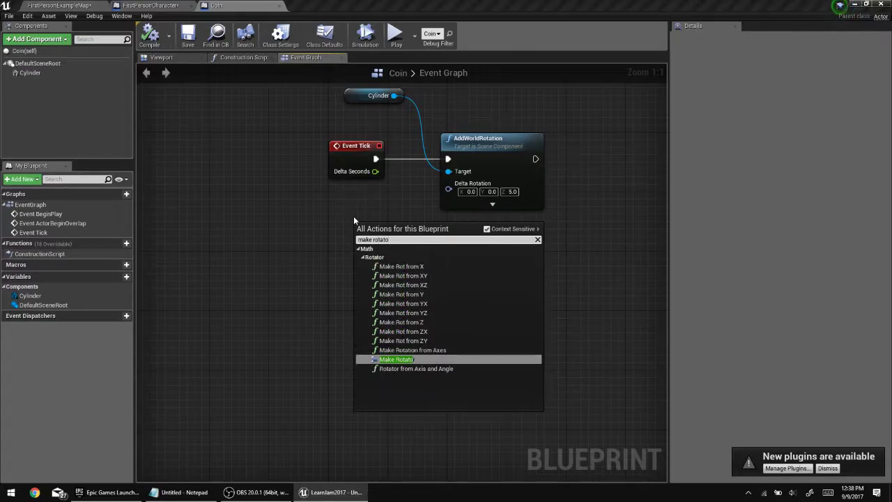
key(BackSpace)
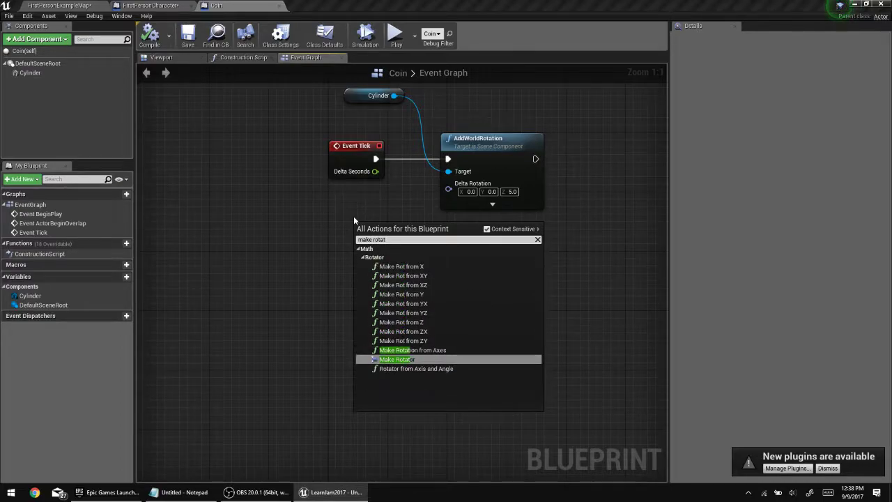
key(Return)
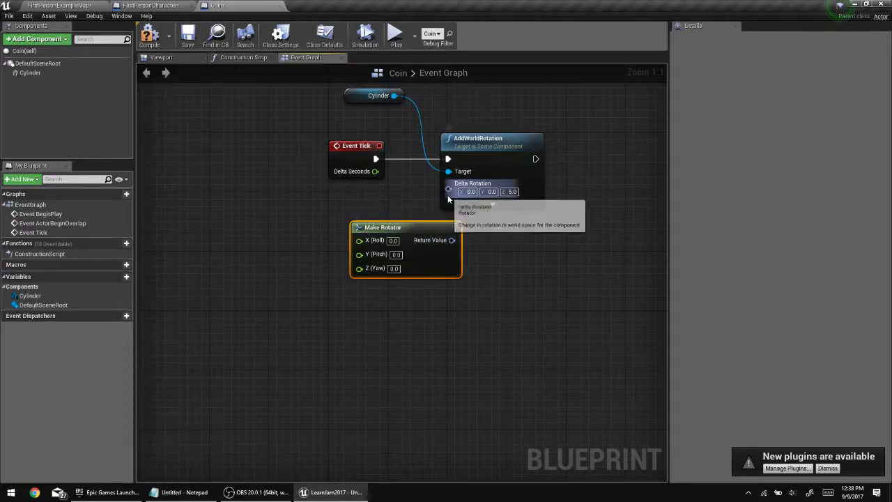
click(393, 241)
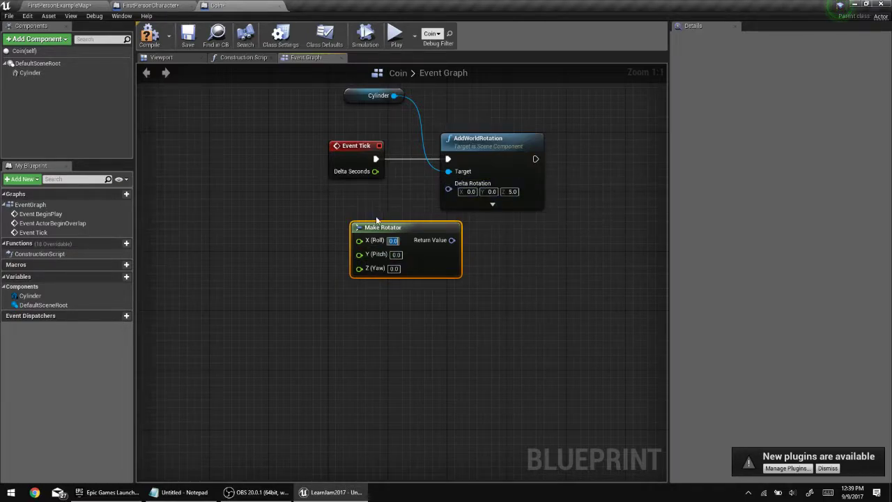
drag(396, 223, 322, 223)
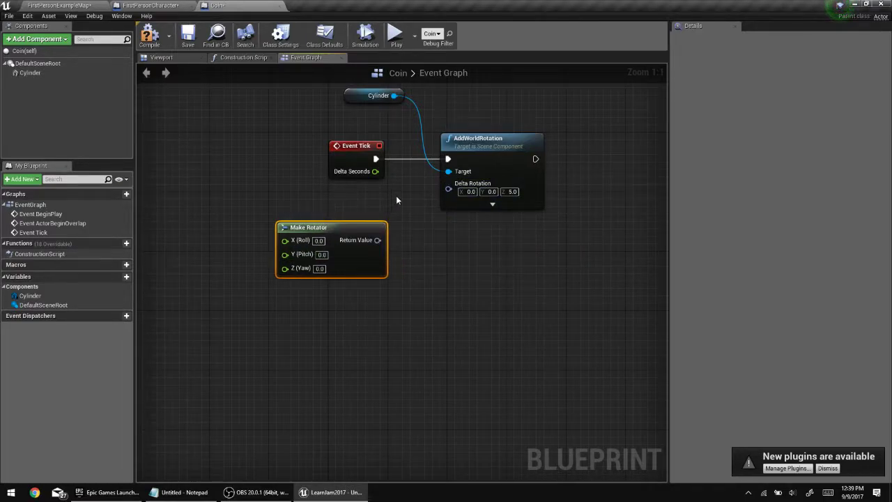
click(319, 268)
text(5)
key(Return)
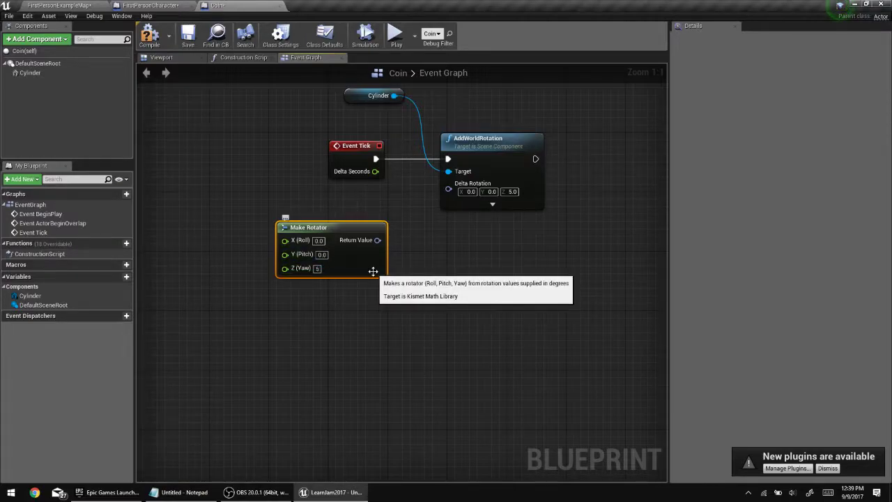
drag(365, 226, 260, 226)
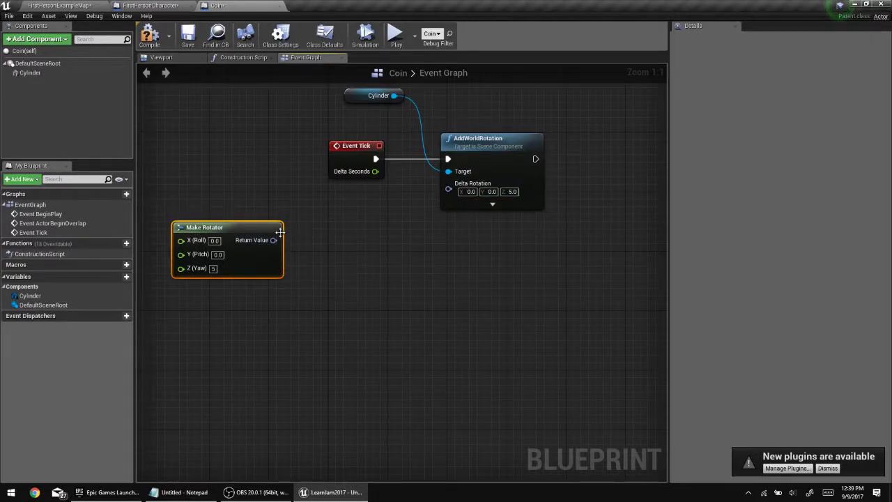
Multiply the Make Rotator's return value by Event Tick's Delta Seconds using a float ScaleRotator node.
drag(274, 240, 348, 233)
text(*)
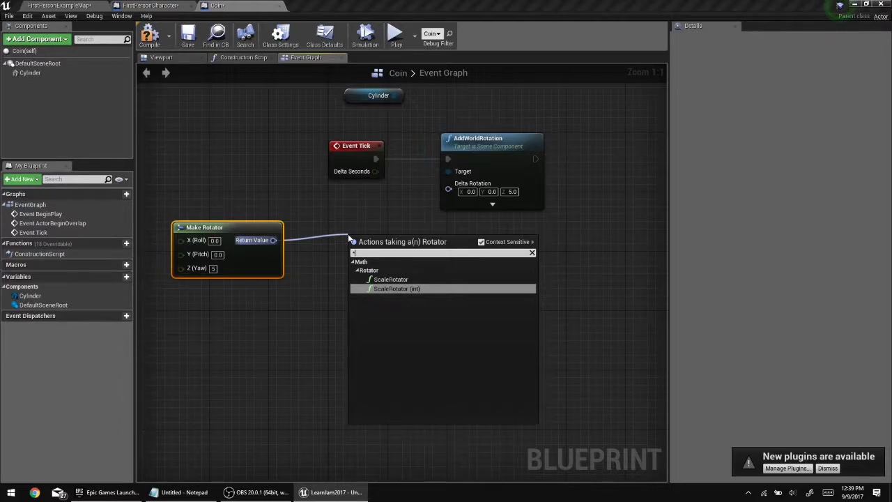
key(Up)
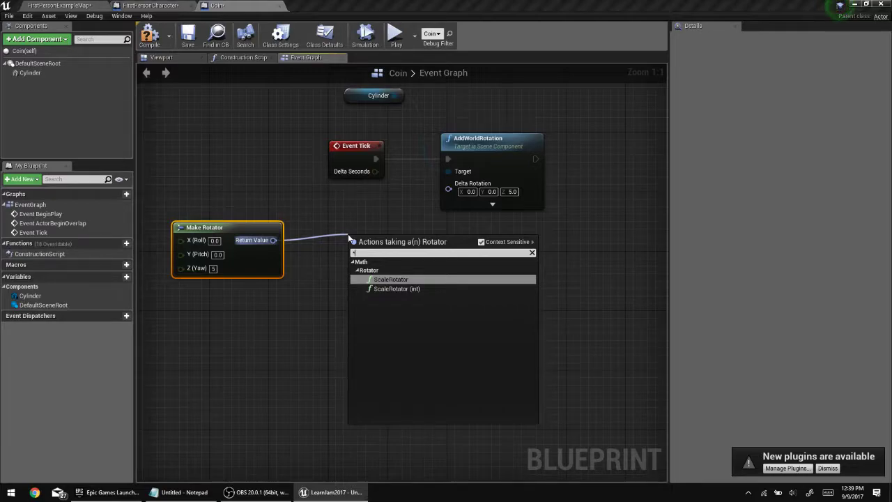
key(Return)
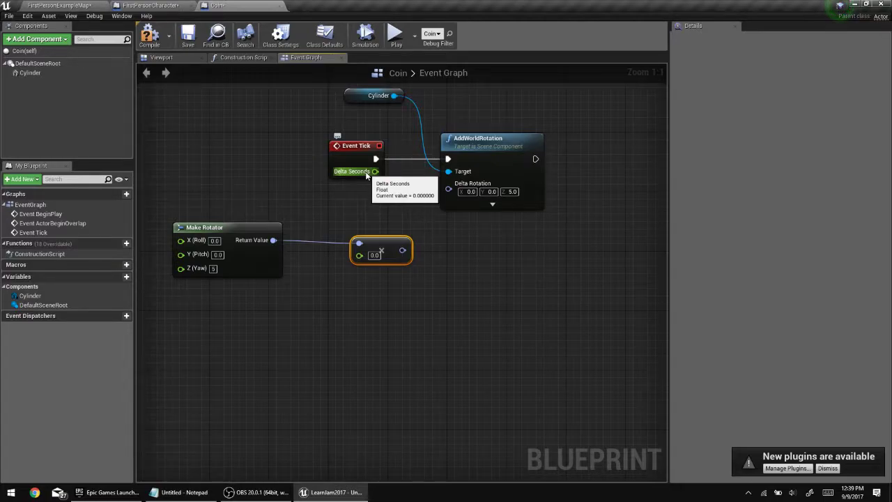
drag(373, 173, 359, 257)
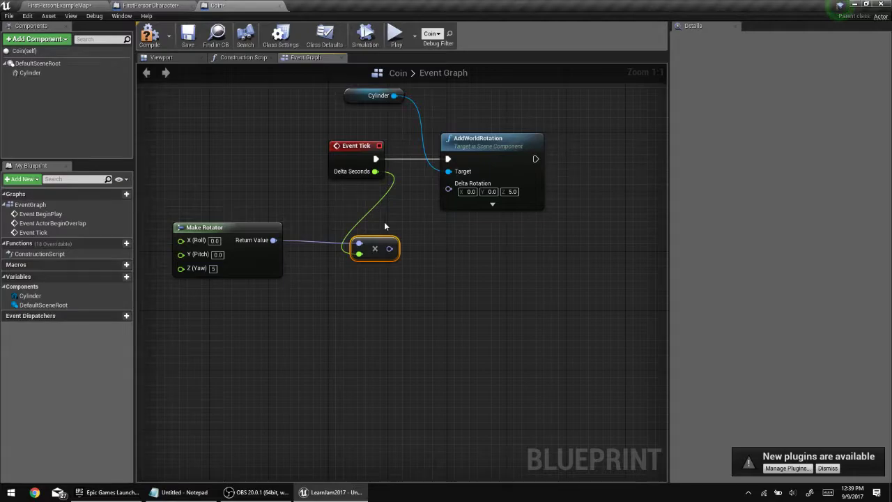
Delete the Make Rotator and ScaleRotator nodes from the Coin graph.
drag(242, 314, 391, 220)
key(Delete)
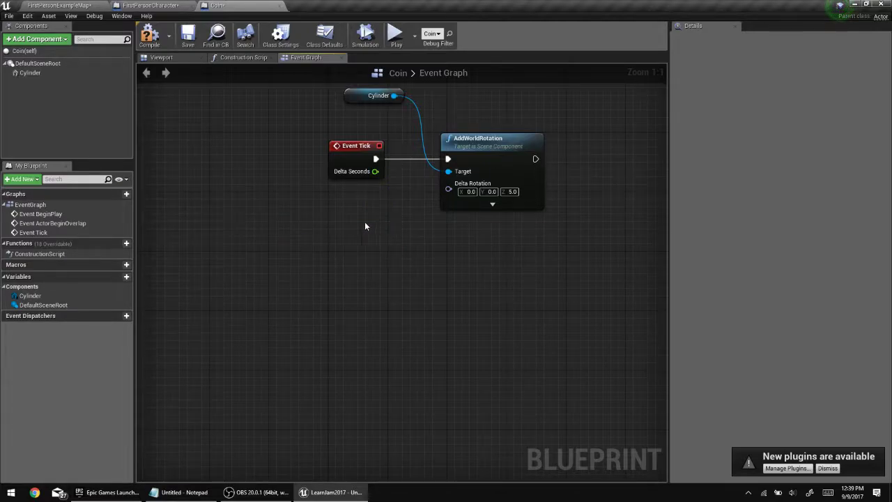
Add a Make Rotator node below Event Tick in the Coin graph and set its Z (Yaw) to 5.
right_click(307, 216)
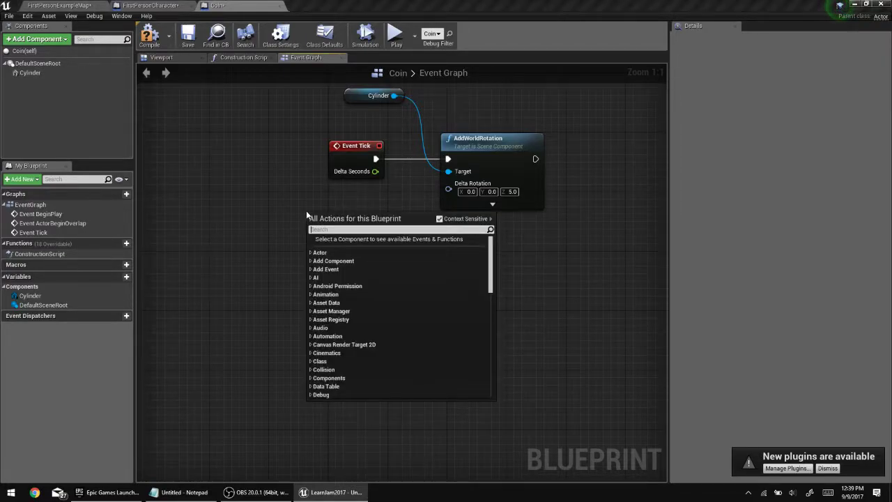
text(make rotator)
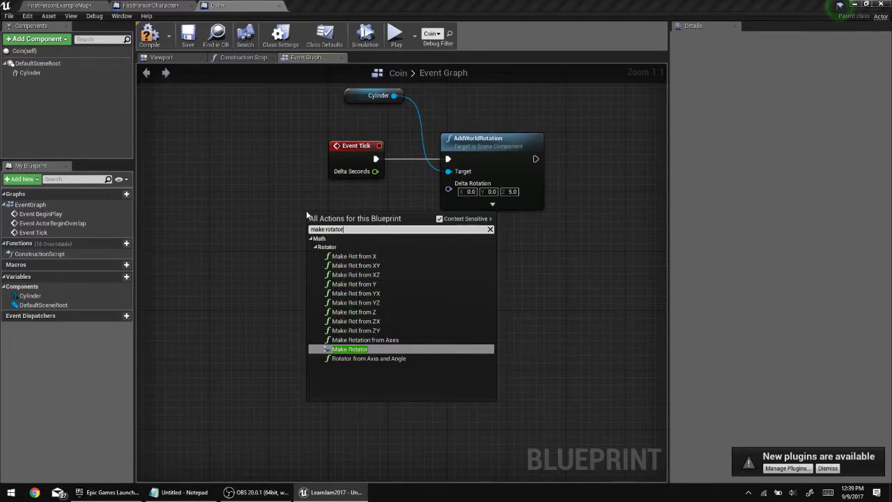
key(Return)
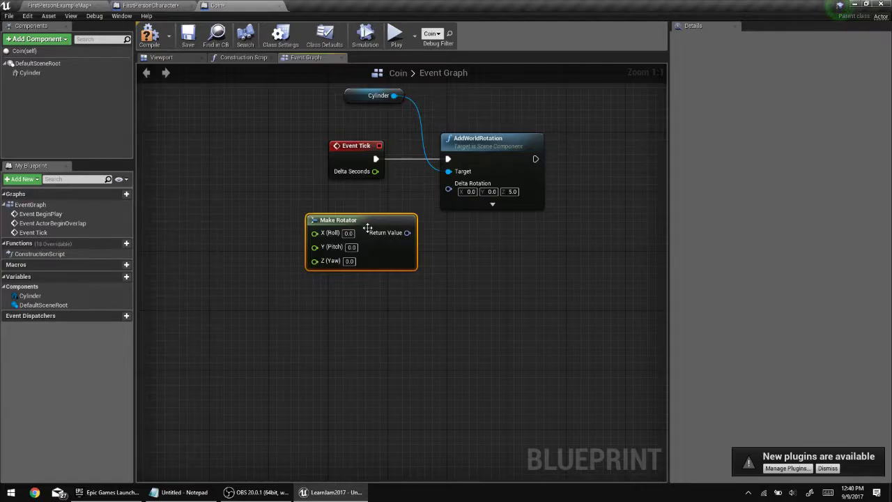
drag(367, 227, 314, 225)
click(297, 262)
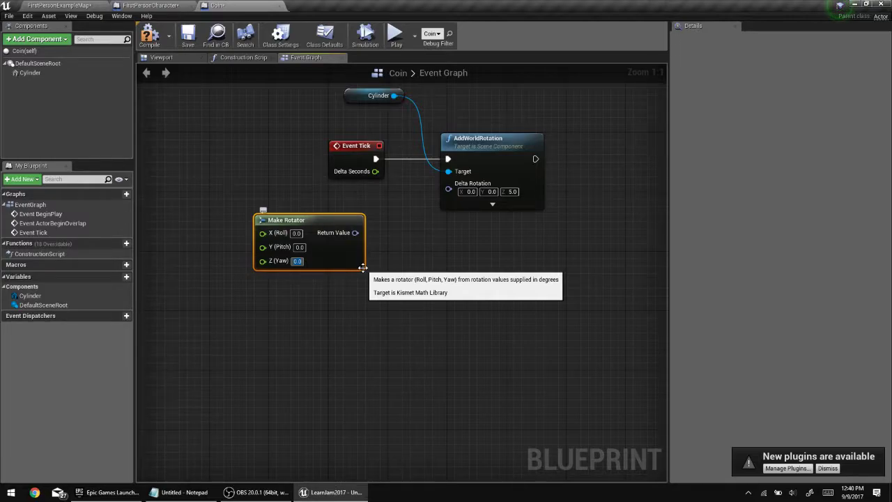
text(5)
key(Return)
click(377, 208)
Create a float ScaleRotator multiply node from the Make Rotator's return value.
drag(351, 236, 459, 197)
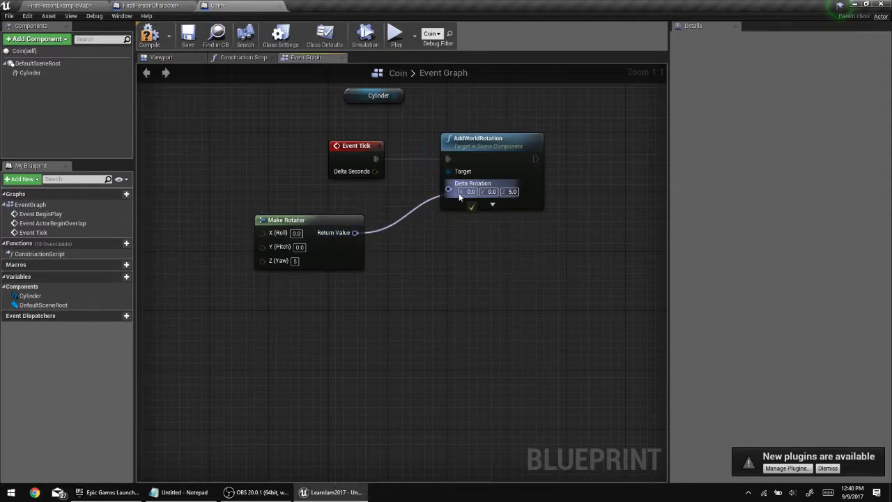
drag(460, 195, 402, 241)
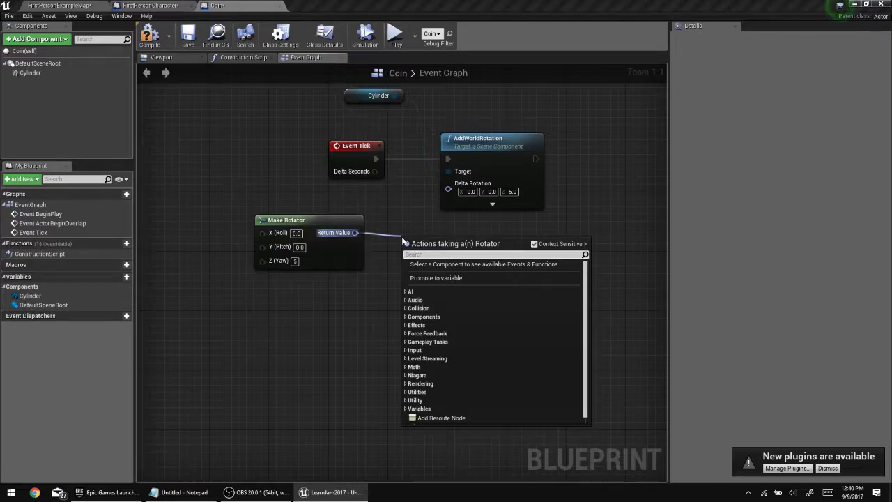
text(*)
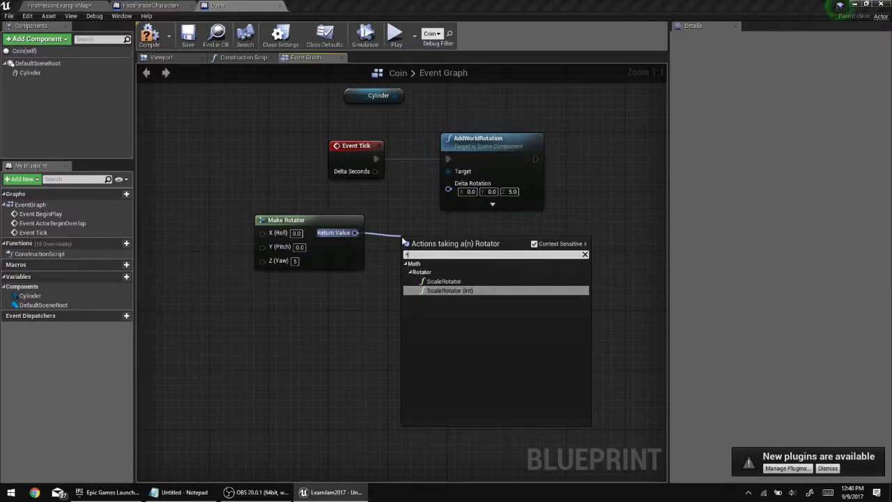
key(Up)
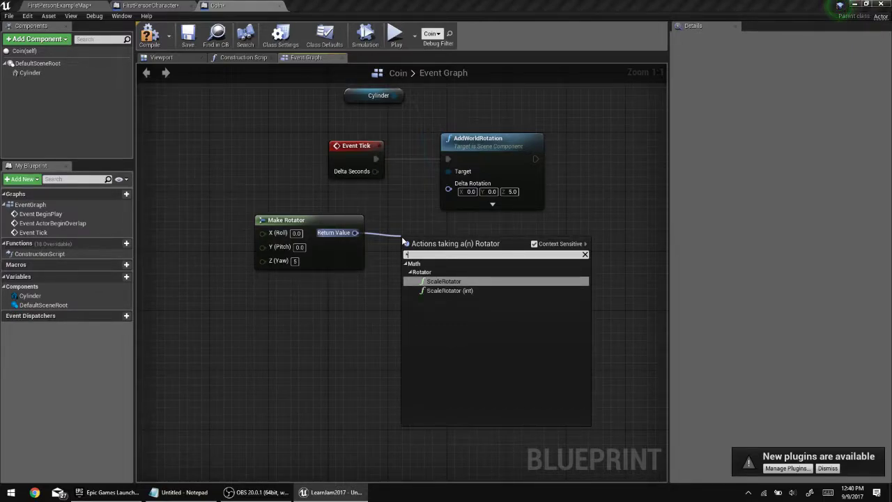
key(Return)
click(377, 199)
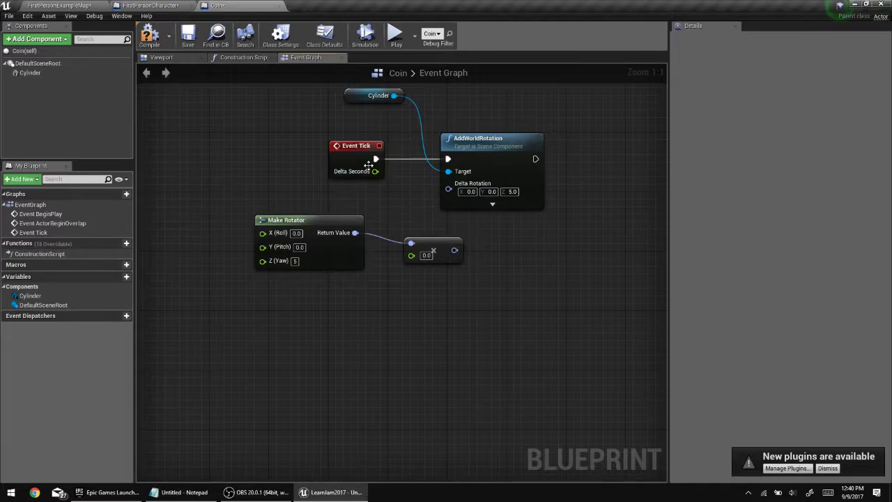
Connect Delta Seconds to the multiply node and its output to AddWorldRotation's Delta Rotation, and compile the Coin blueprint.
drag(379, 178, 412, 255)
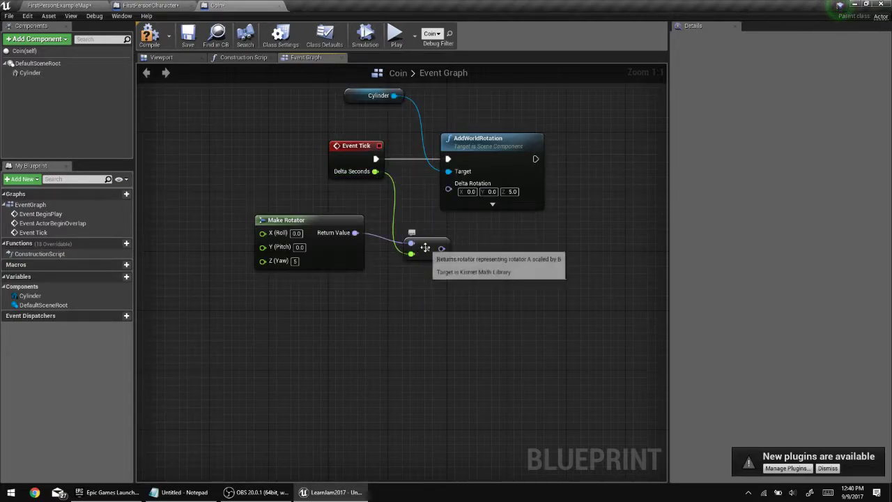
click(314, 236)
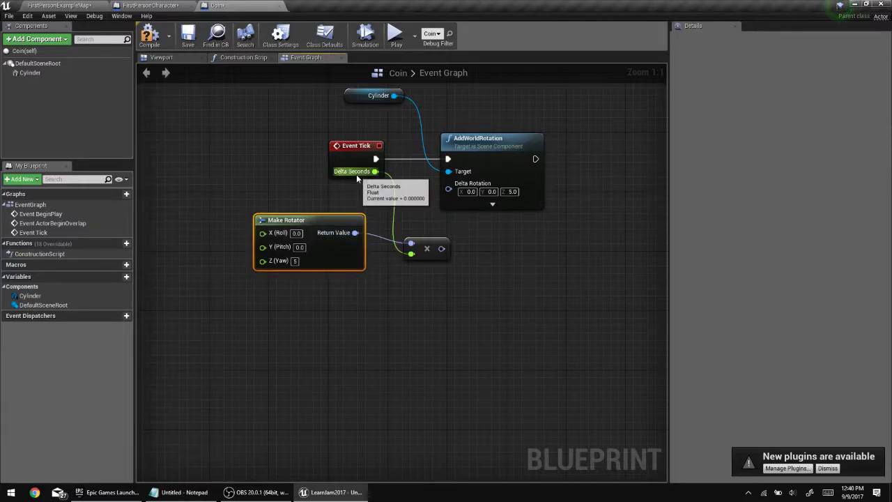
drag(441, 248, 456, 197)
click(482, 215)
click(156, 37)
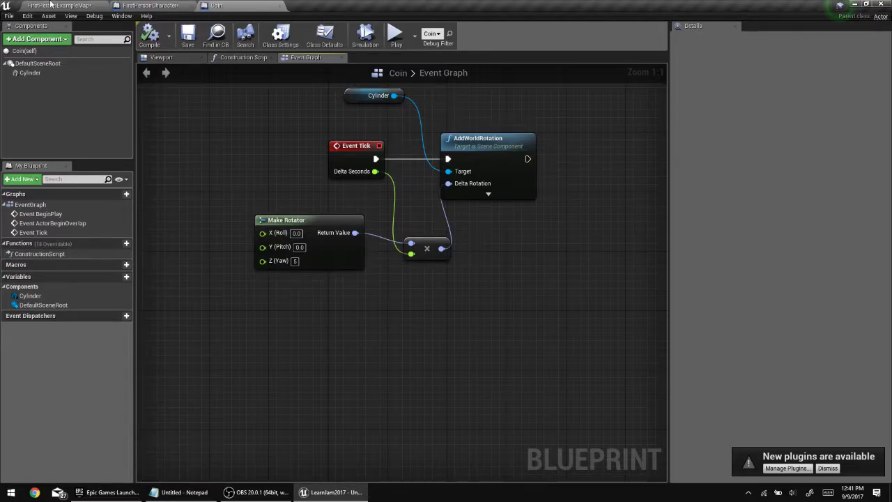
Play FirstPersonExampleMap to check the coin's rotation up close, and return to the Coin blueprint's Event Graph.
click(87, 5)
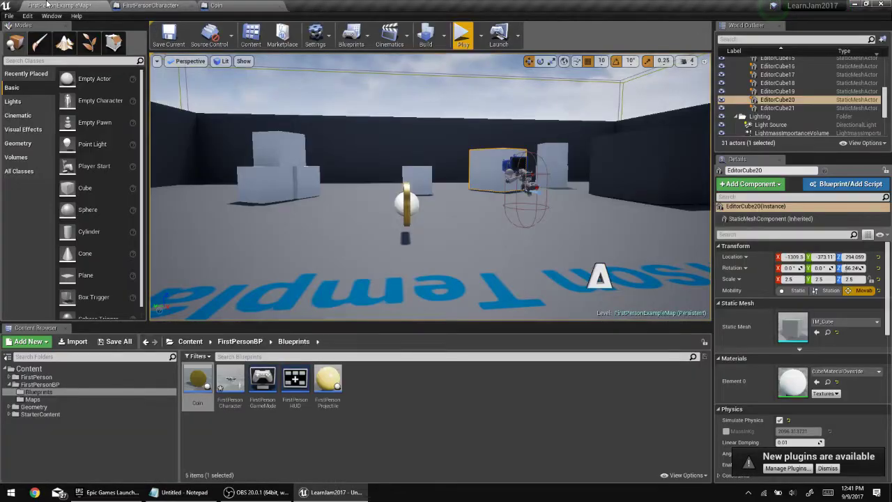
click(459, 45)
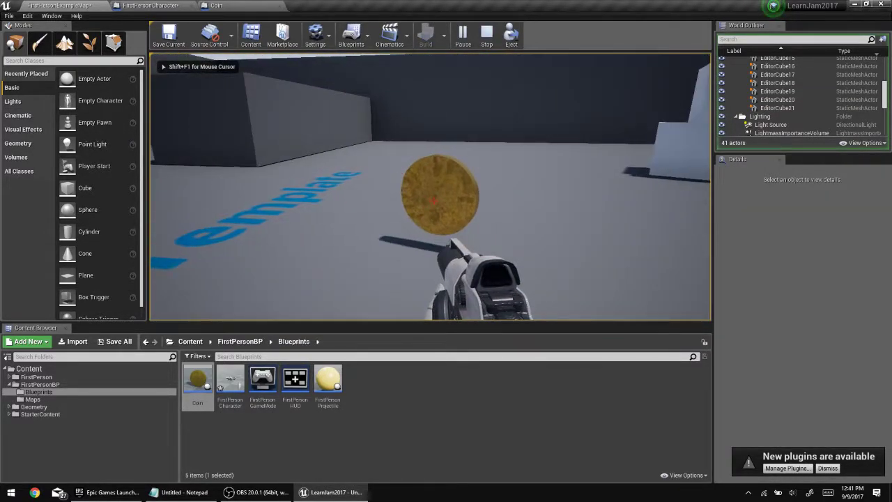
key(w)
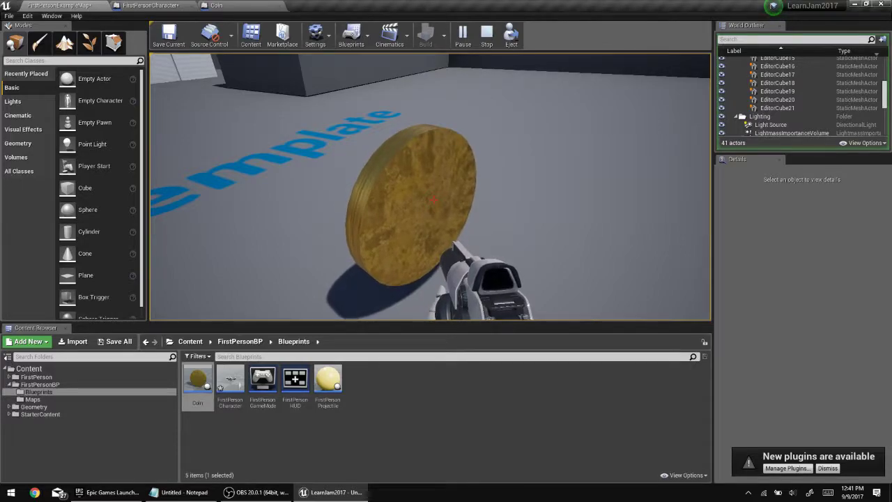
key(Escape)
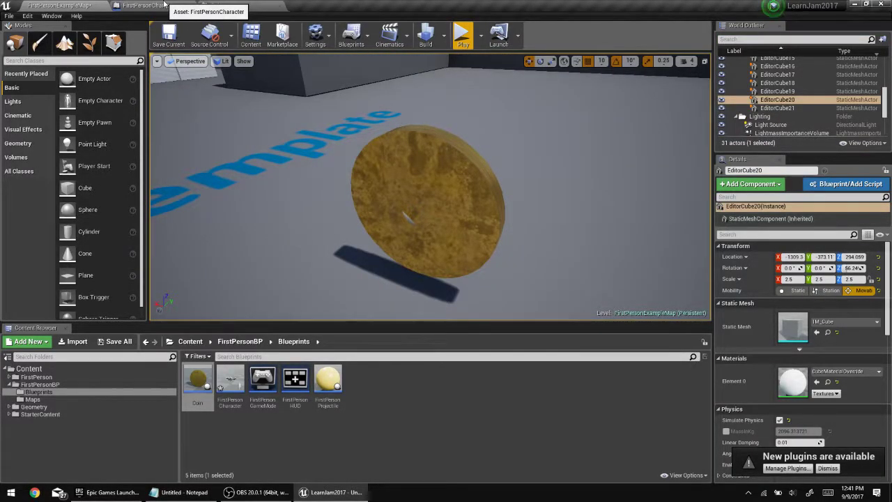
click(162, 5)
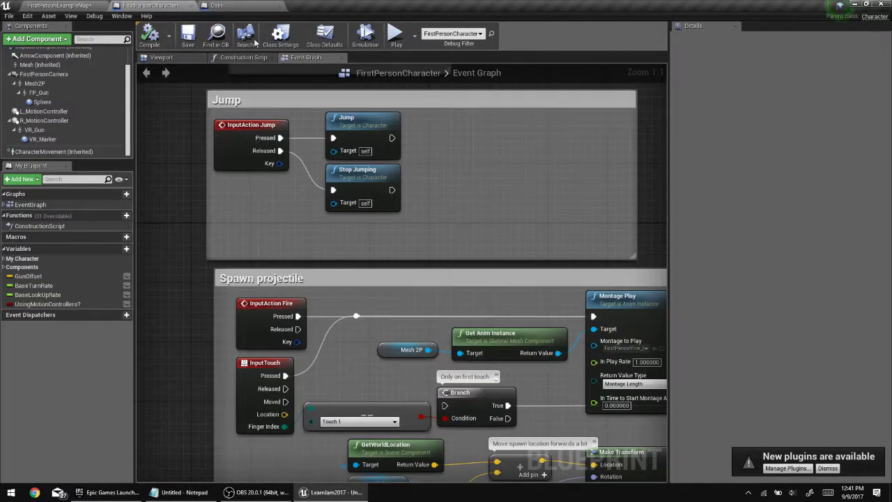
click(251, 6)
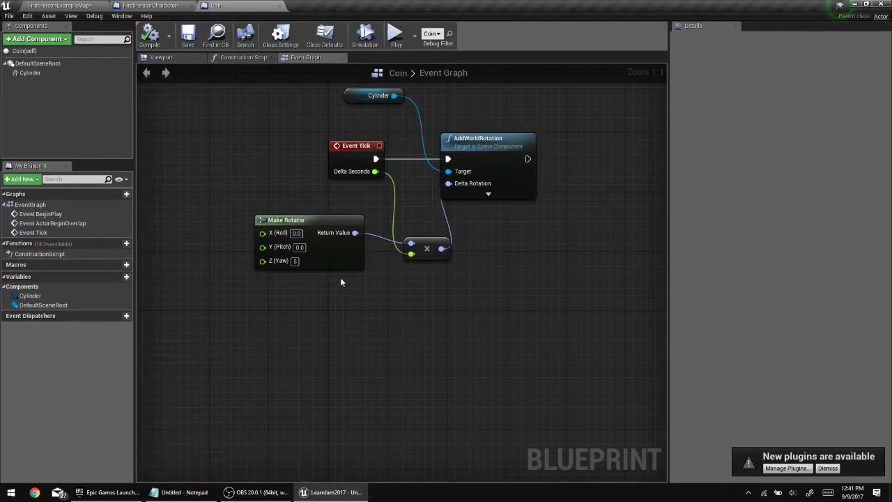
Set the Make Rotator node's Z (Yaw) to 360, save the Coin blueprint and return to FirstPersonExampleMap.
click(302, 261)
click(189, 41)
click(85, 5)
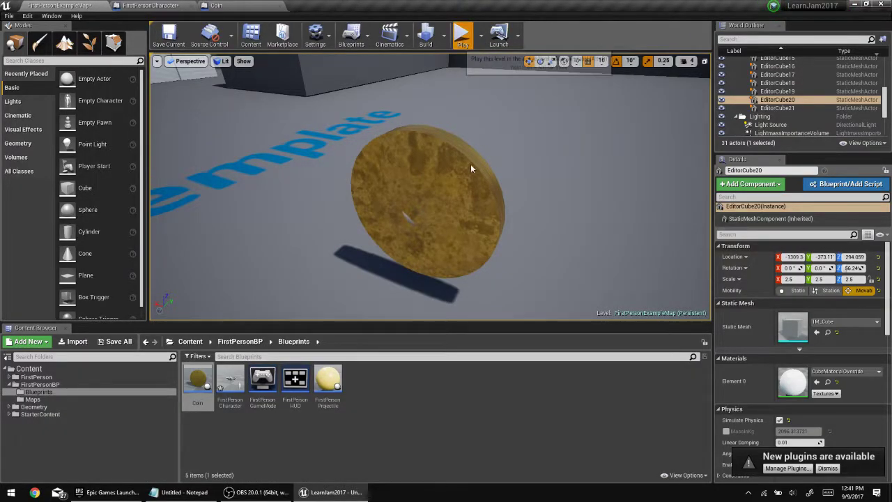
Play FirstPersonExampleMap to check the coin's rotation speed from several angles, stop playing and save the map.
click(462, 33)
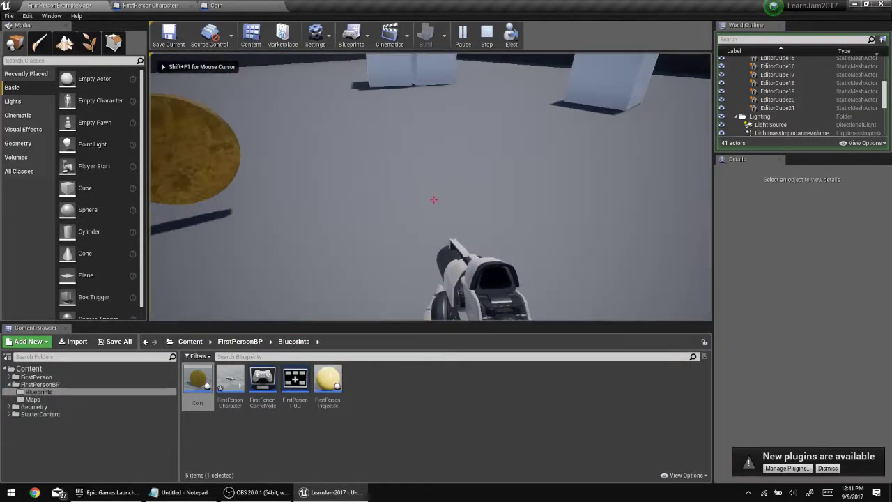
key(w)
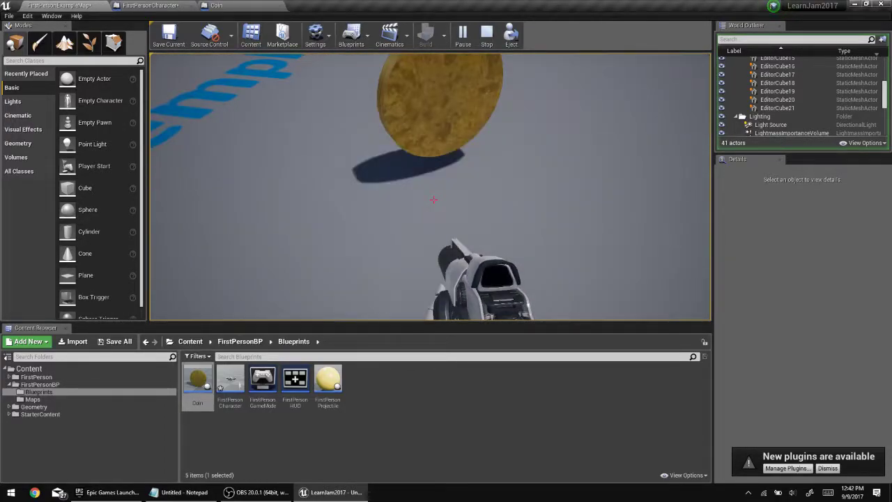
key(w)
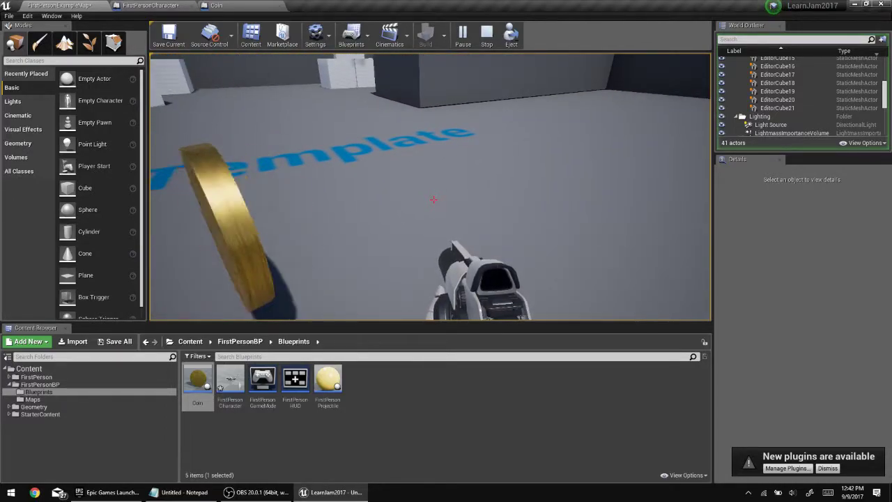
key(Escape)
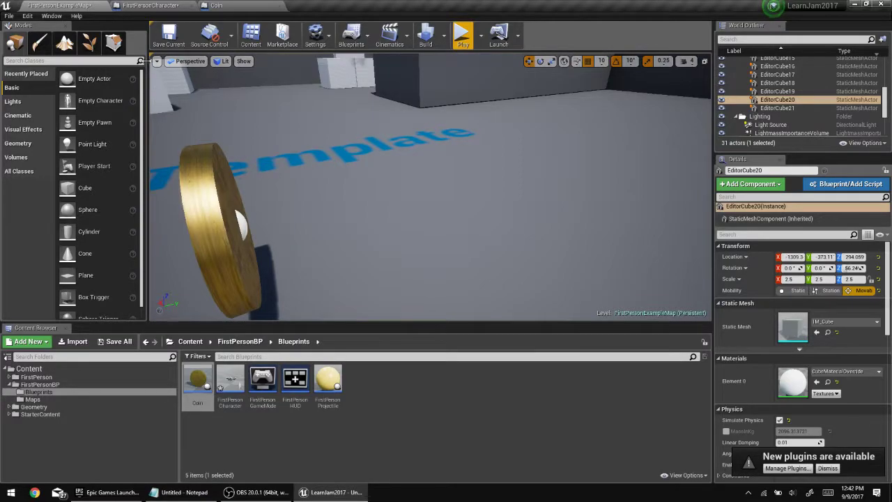
key(ctrl+s)
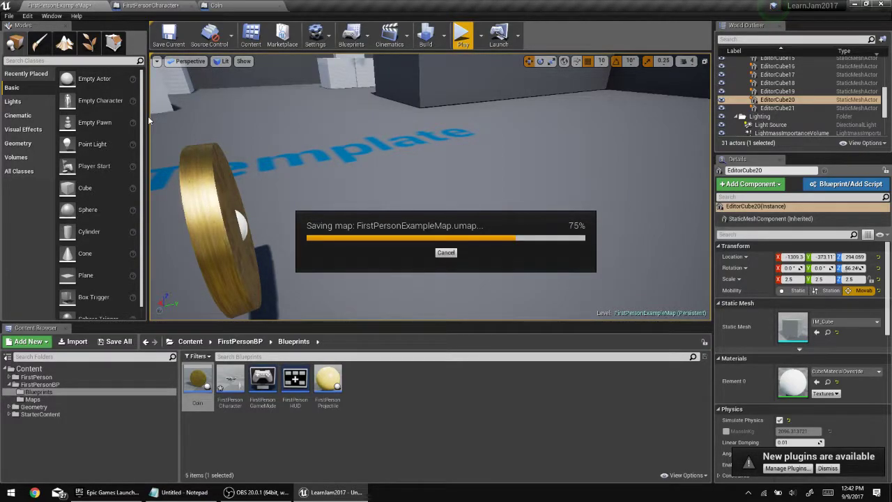
Enable Simulate Physics on the Coin blueprint's Cylinder component and compile.
click(219, 5)
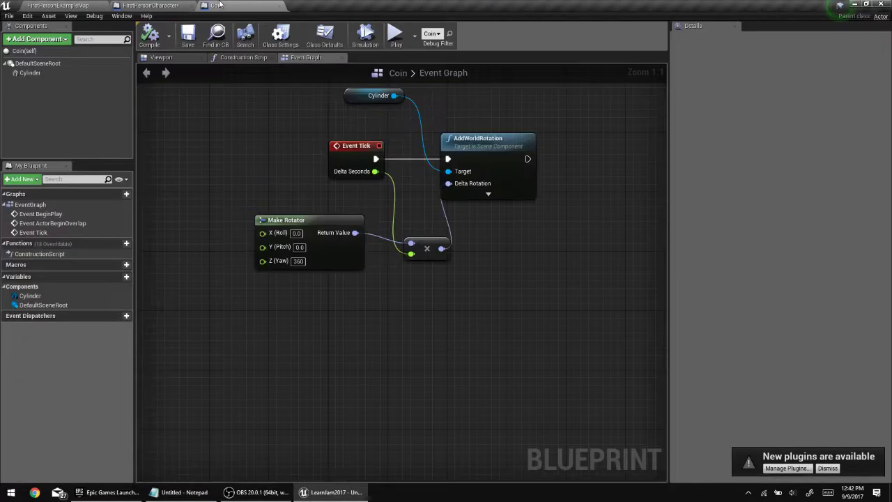
right_drag(300, 168, 297, 302)
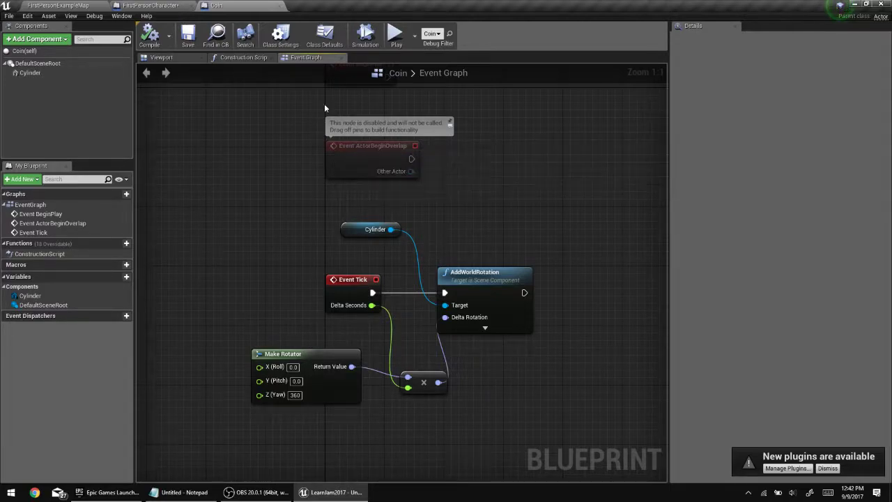
click(29, 72)
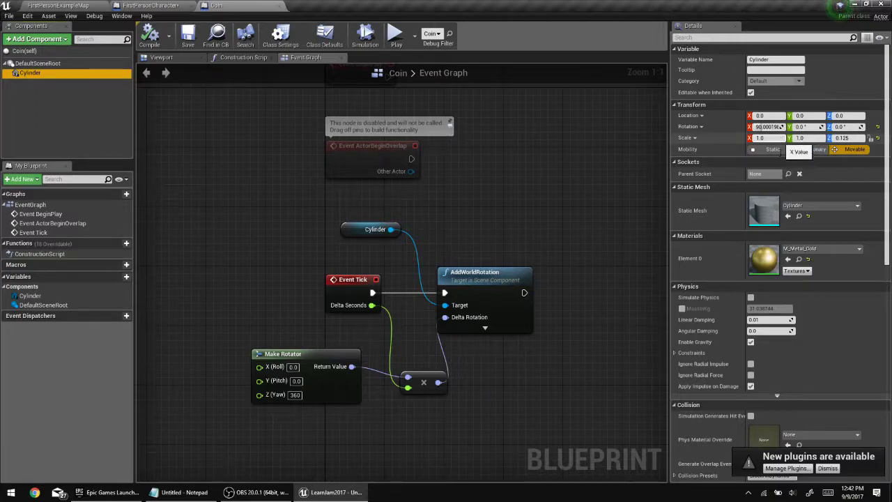
scroll(799, 294, down, 2)
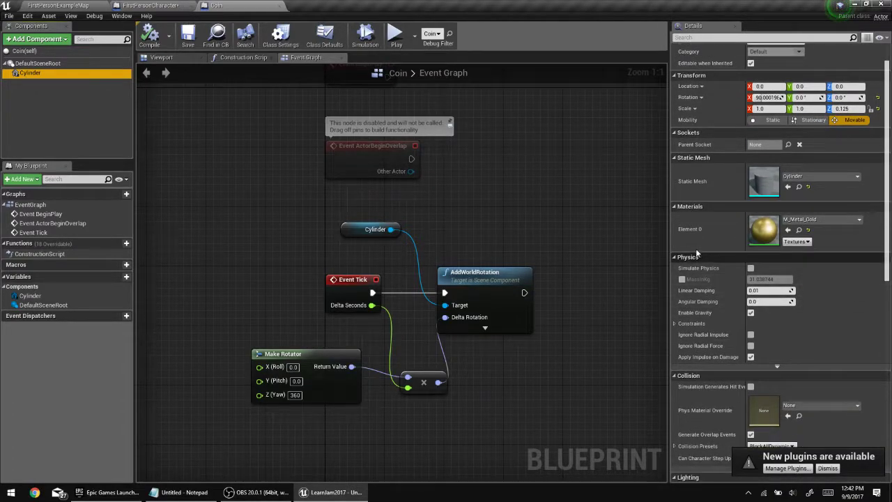
click(752, 269)
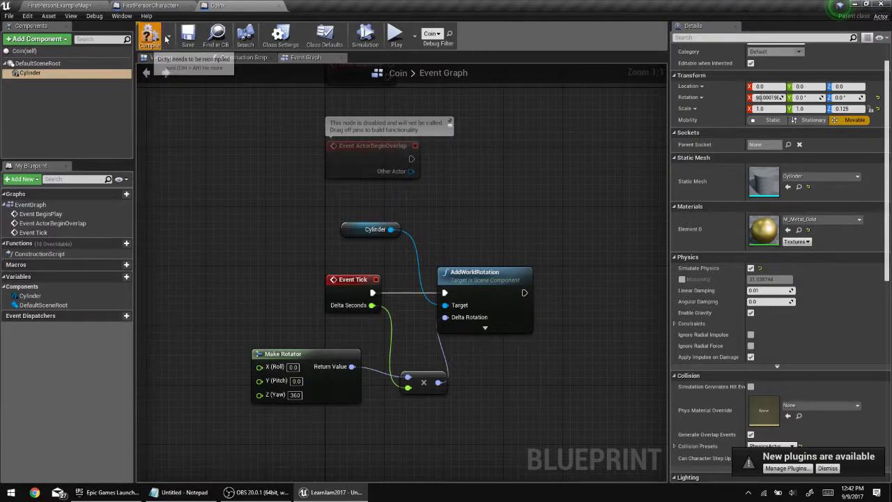
Play FirstPersonExampleMap and follow the physics-simulated coin to the wall corner to examine how it behaves.
click(65, 5)
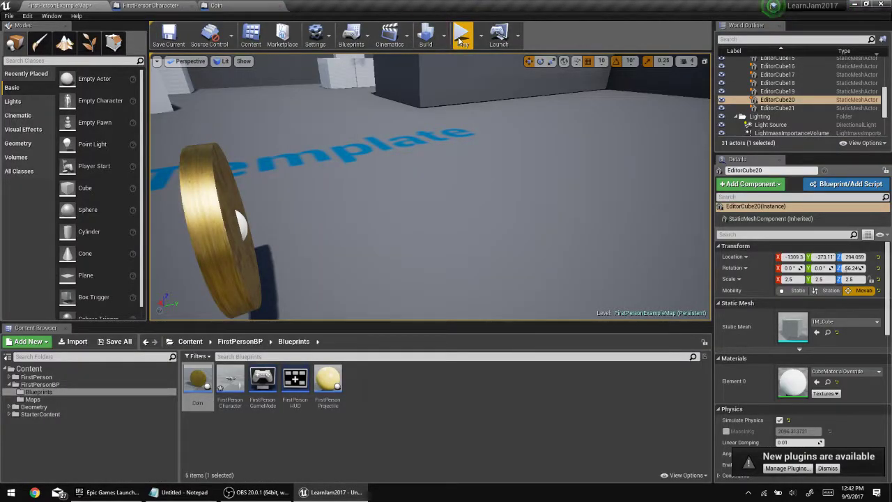
click(462, 33)
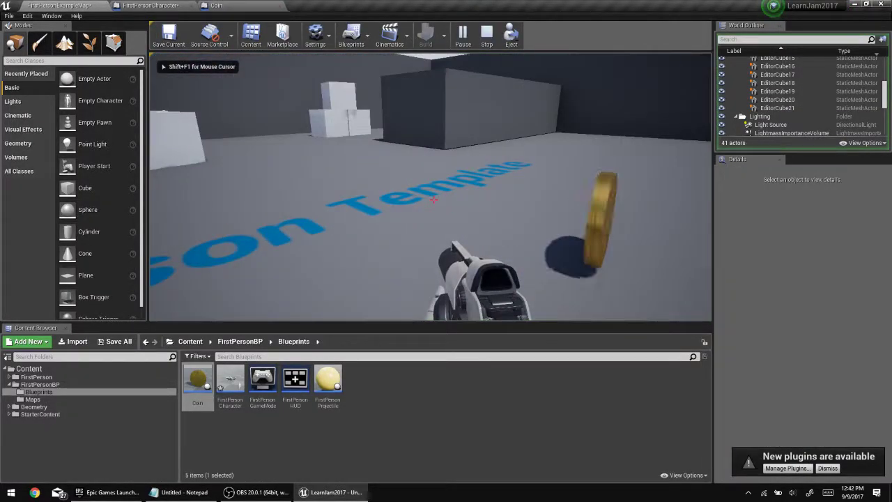
key(w)
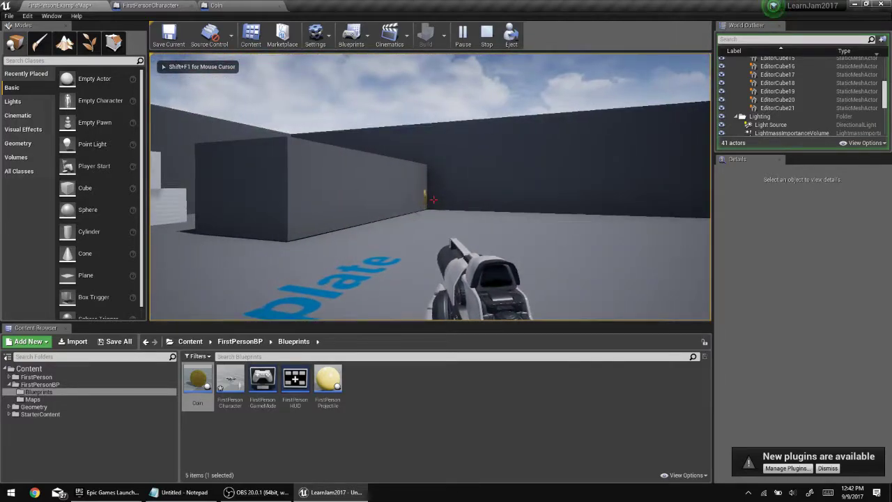
key(w)
key(w)
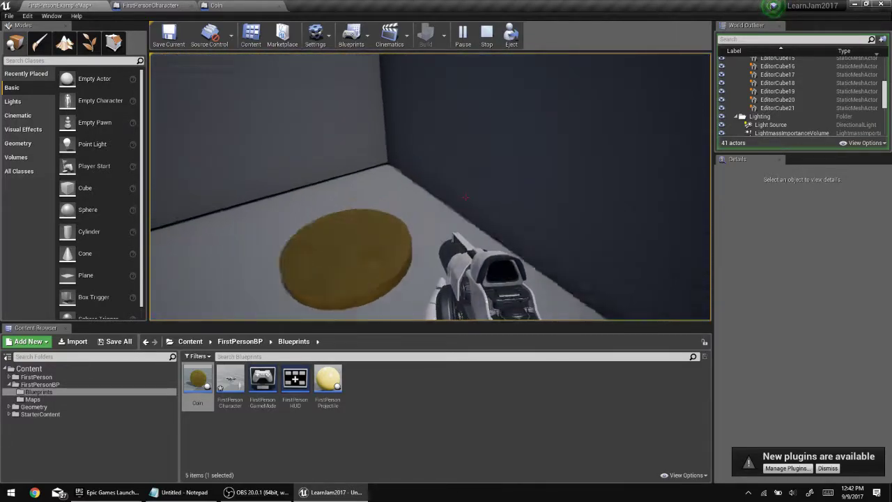
key(w)
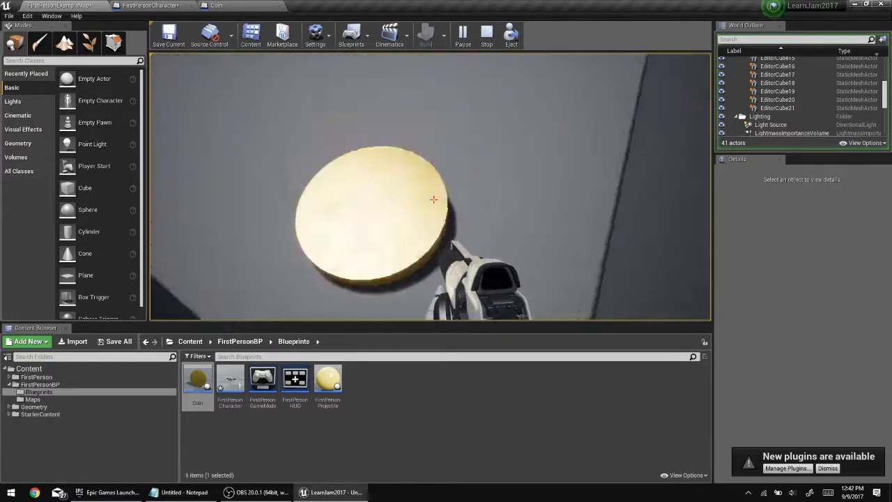
key(s)
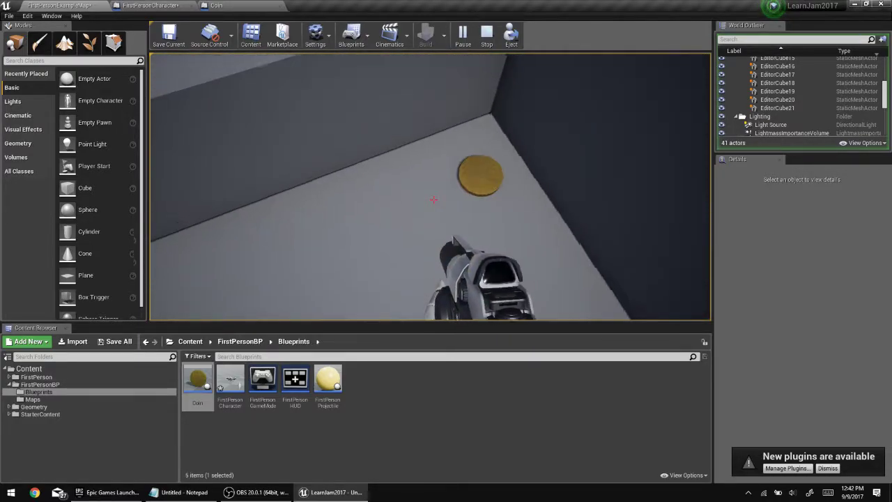
key(s)
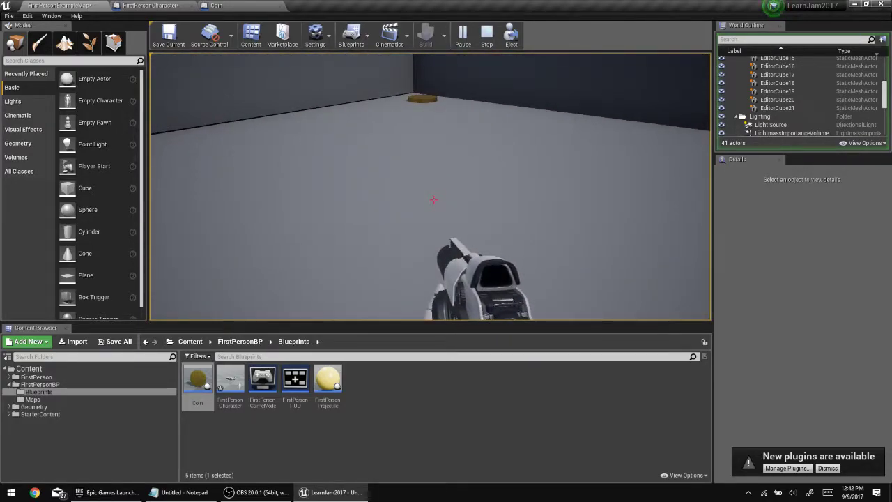
Shoot projectiles at the coin lying in the corner to test its physics response, and stop playing.
key(w)
click(433, 199)
key(w)
click(434, 200)
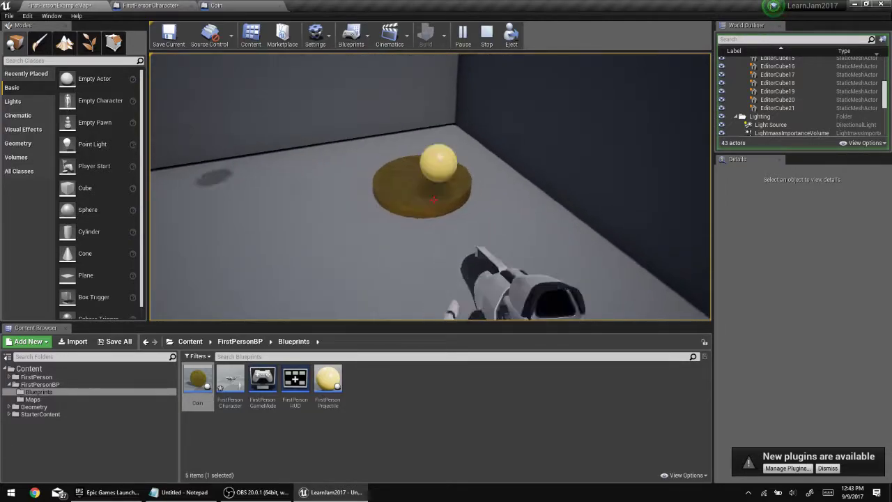
click(434, 200)
click(433, 200)
click(433, 199)
key(w)
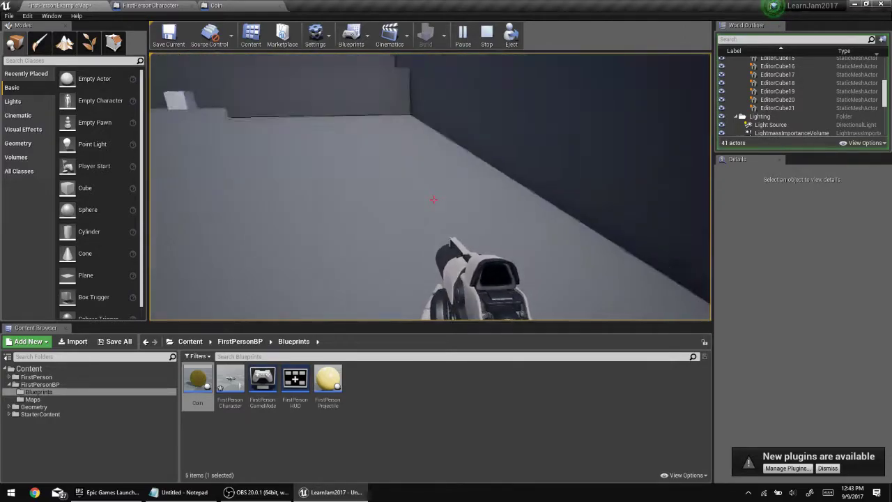
key(Escape)
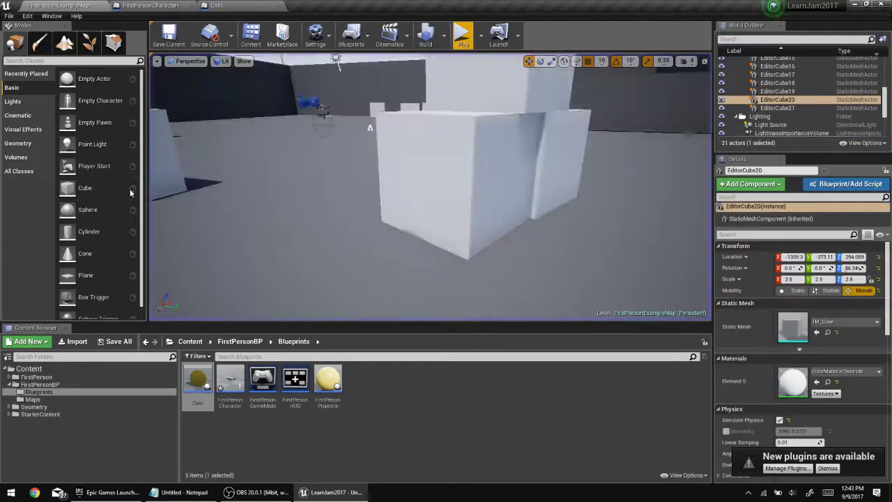
Turn off Simulate Physics on the Coin blueprint's Cylinder and expand its Collision Presets to show the collision responses.
click(216, 5)
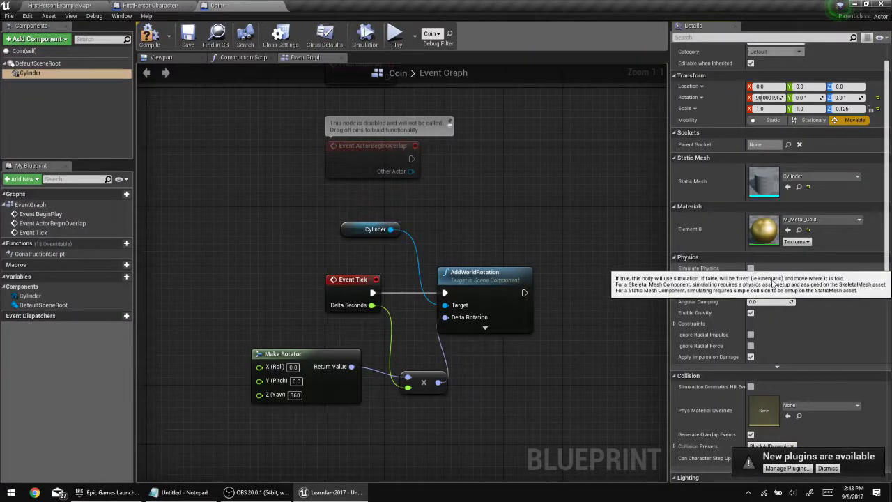
scroll(861, 303, down, 4)
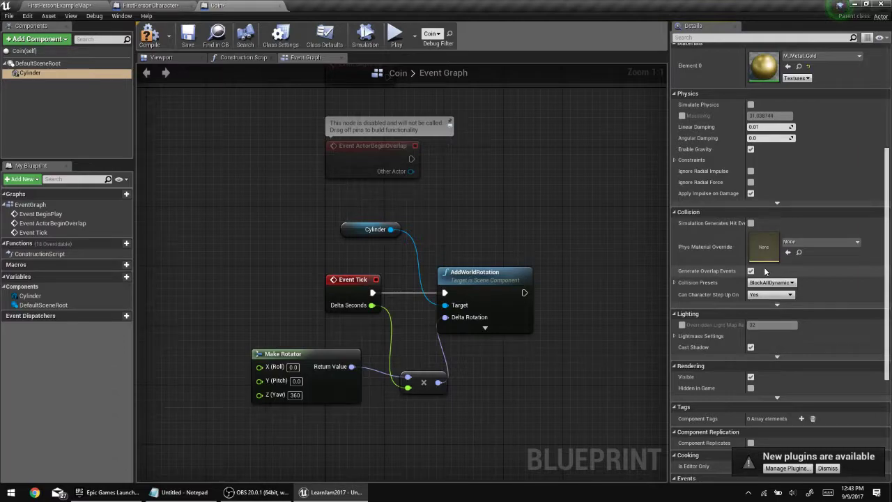
click(673, 282)
scroll(672, 281, down, 2)
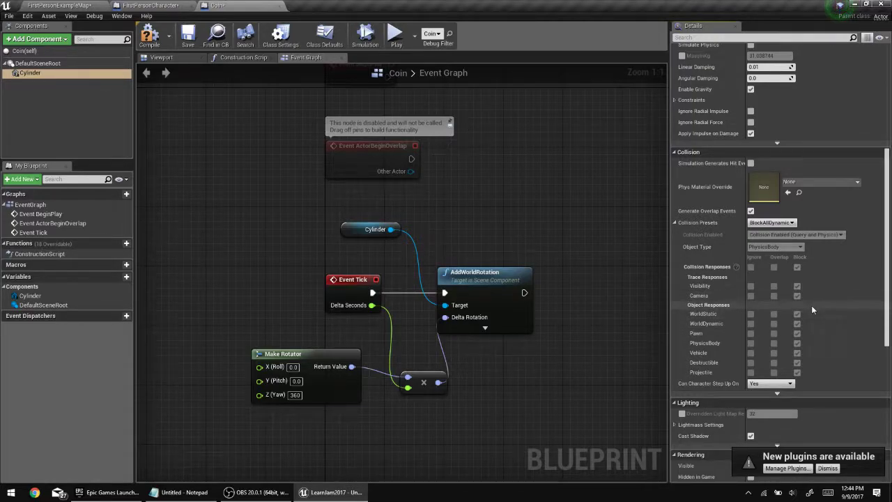
Change the Cylinder's Collision Presets to OverlapAllDynamic and compile the Coin blueprint.
click(756, 222)
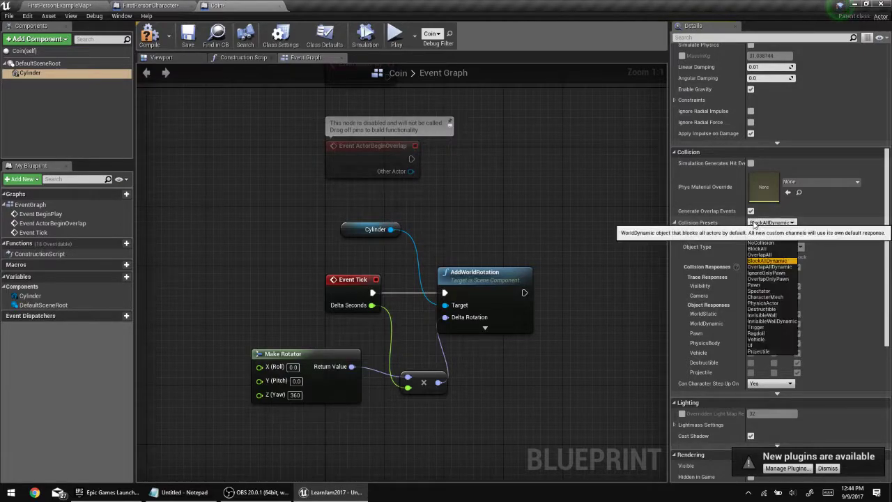
click(774, 255)
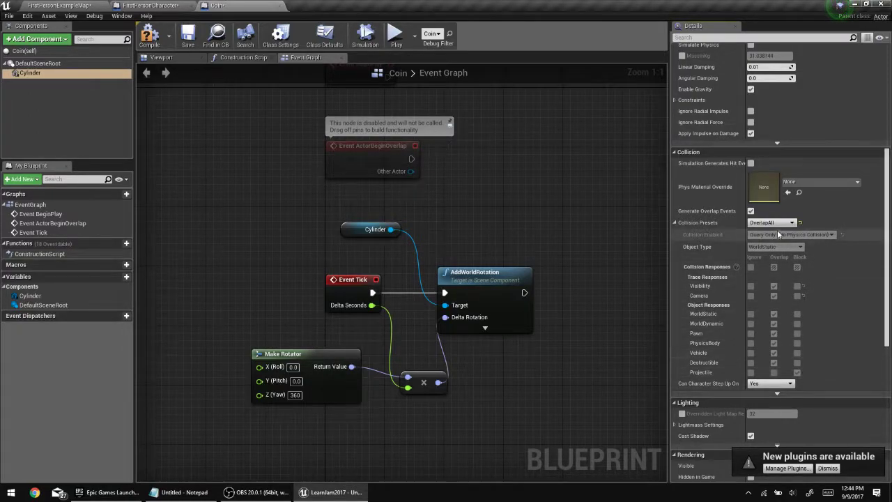
click(770, 223)
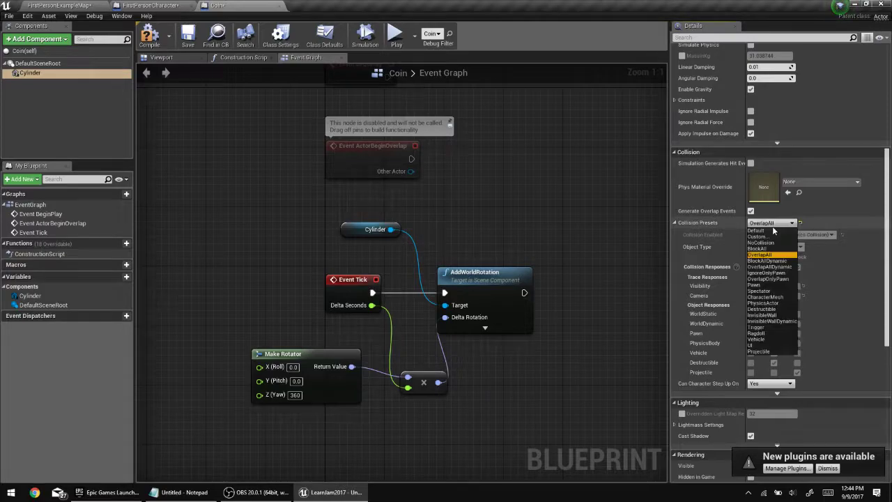
click(771, 266)
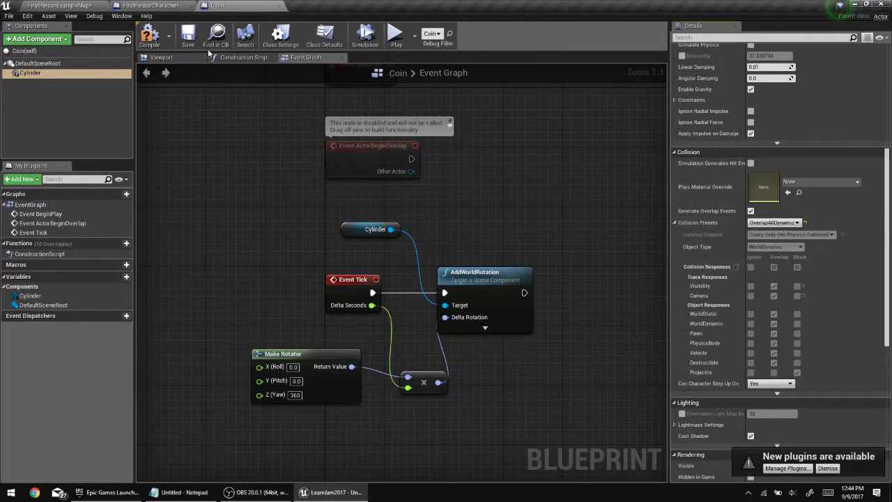
click(169, 34)
click(173, 30)
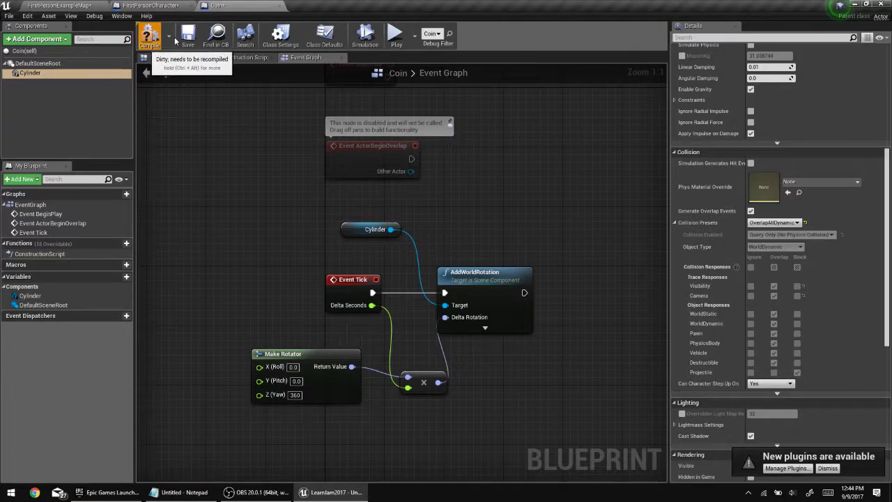
click(149, 35)
Play FirstPersonExampleMap and walk into the spinning coin to test its overlap collision.
click(38, 4)
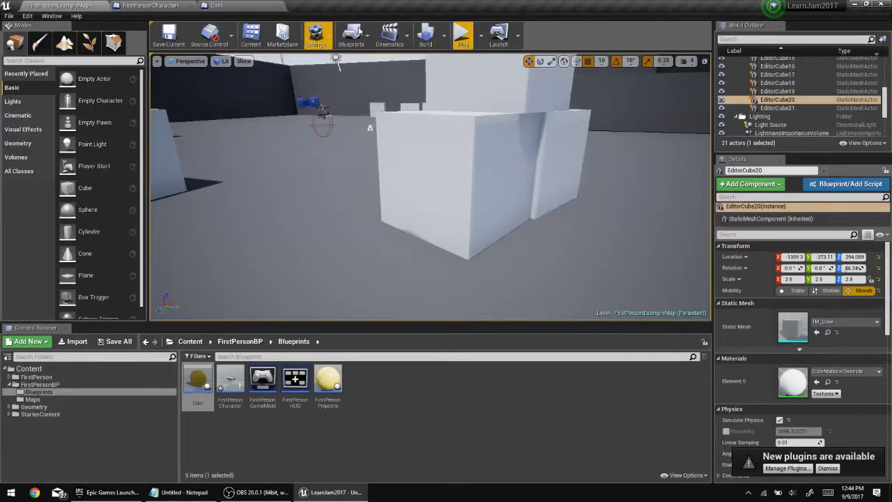
click(462, 35)
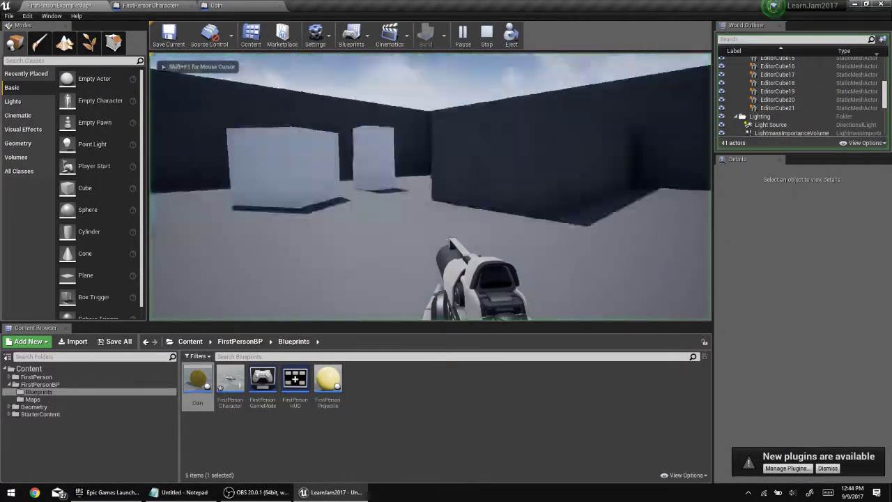
key(w)
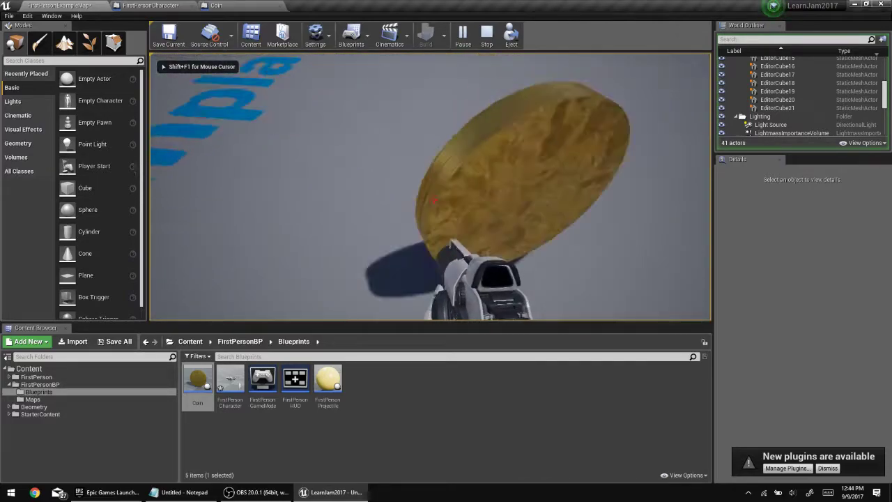
key(w)
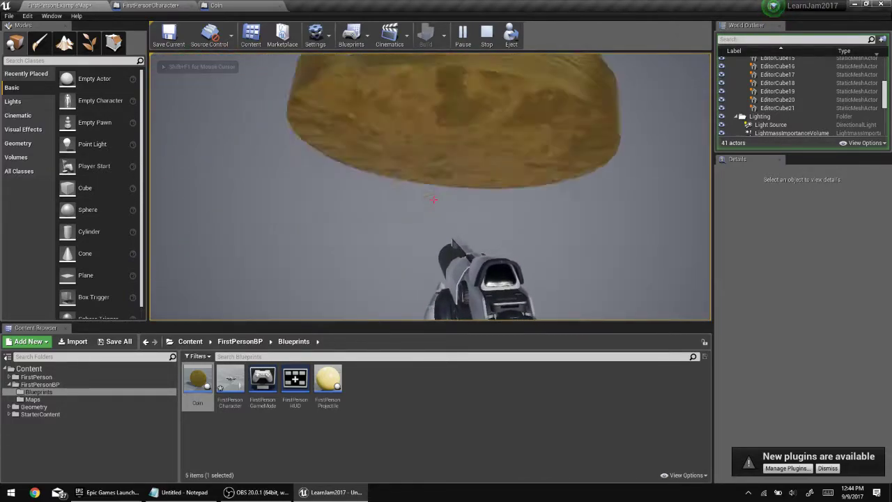
key(d)
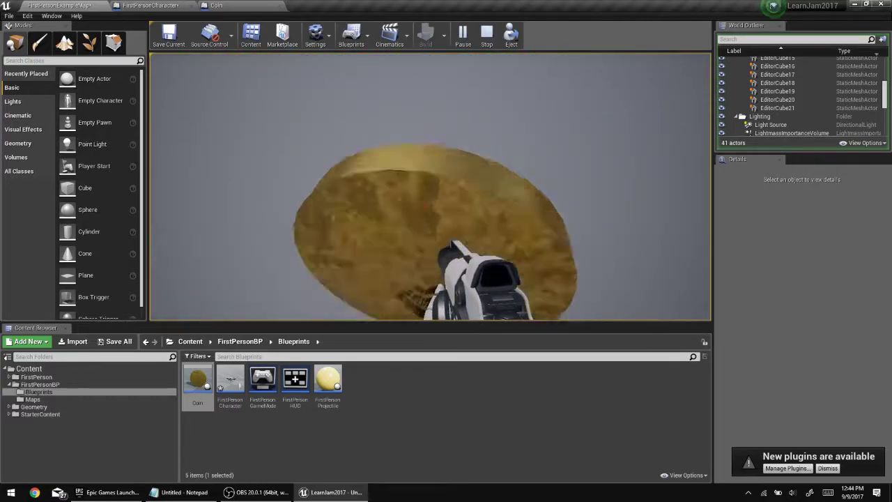
key(s)
click(741, 109)
Walk and jump through the coin several times to check that it no longer blocks the character, and stop playing.
key(w)
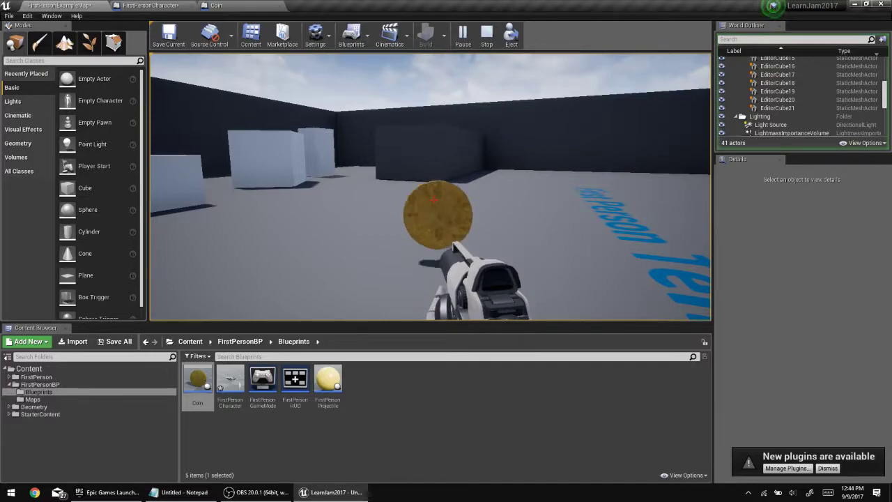
key(w)
key(space)
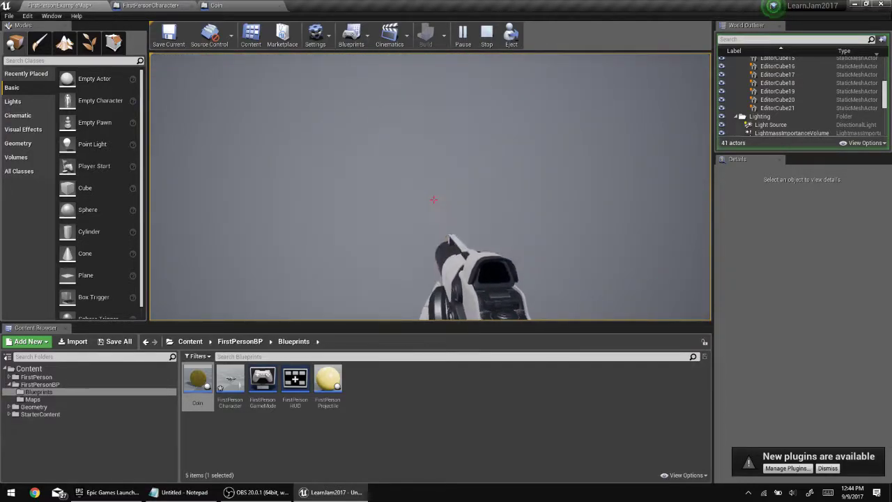
key(w)
key(space)
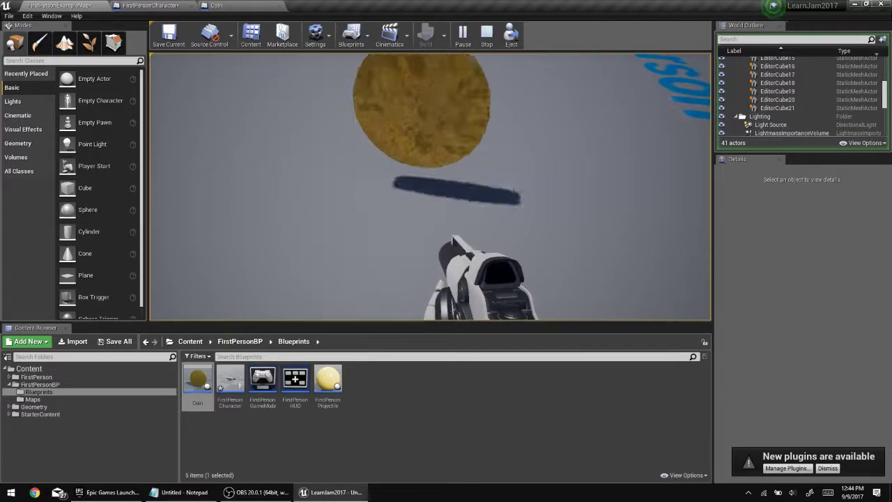
key(s)
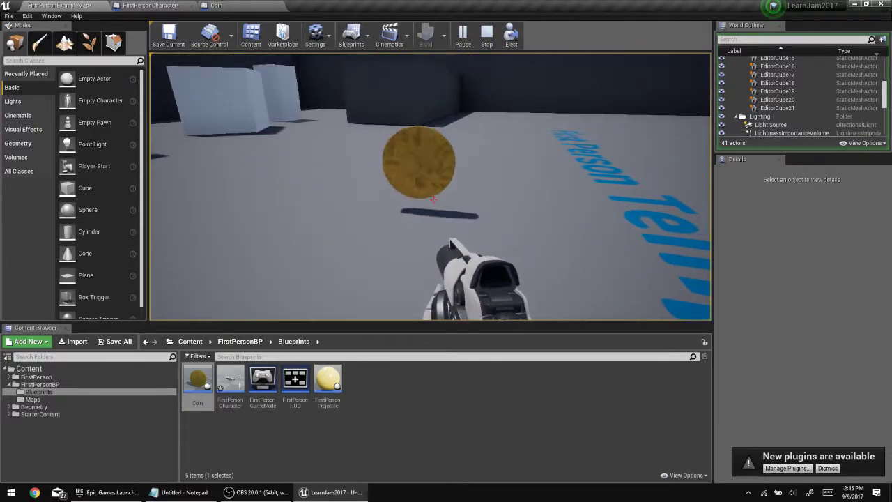
key(Escape)
click(180, 71)
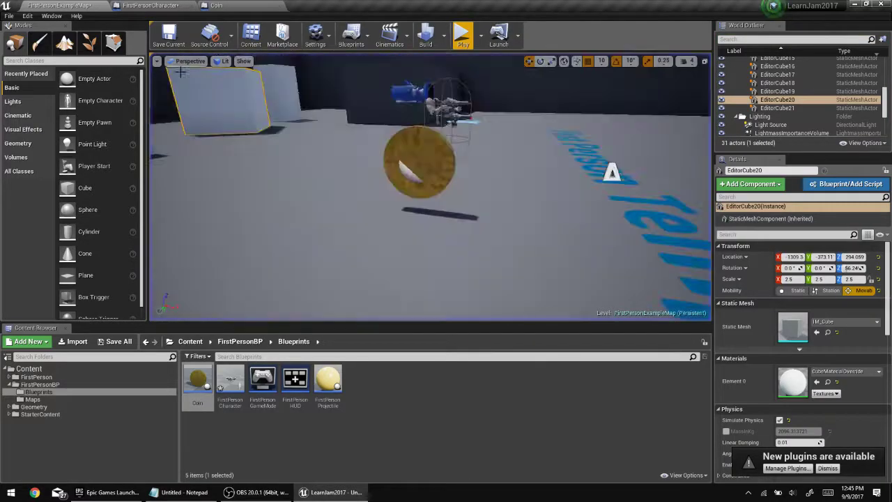
In the Coin blueprint's event graph, delete the unused Event BeginPlay node and move Event ActorBeginOverlap up to clear space above the Cylinder node.
click(225, 5)
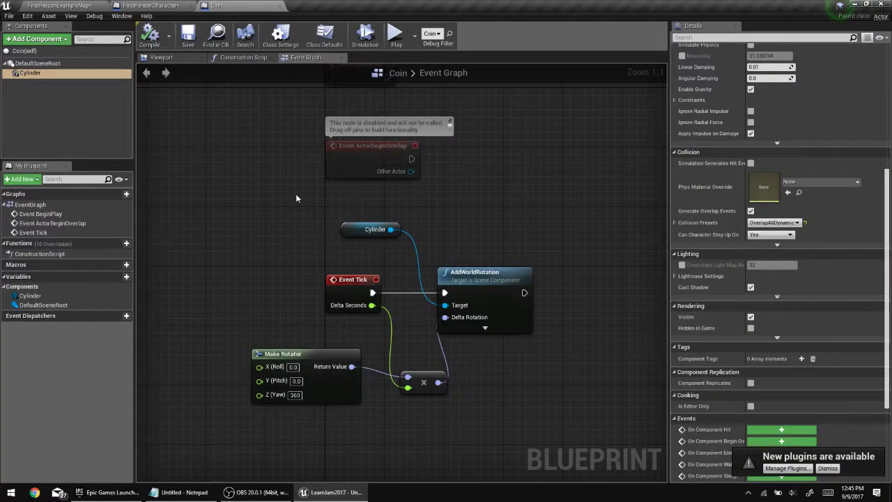
right_drag(347, 176, 330, 238)
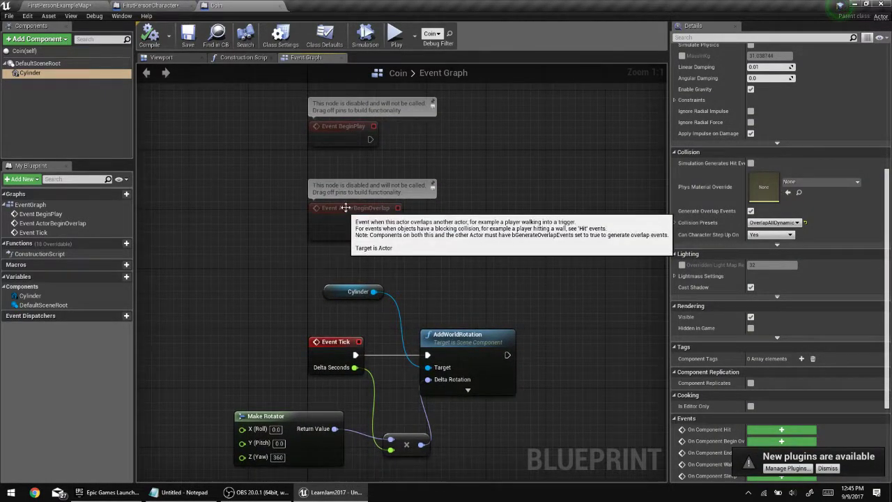
click(354, 137)
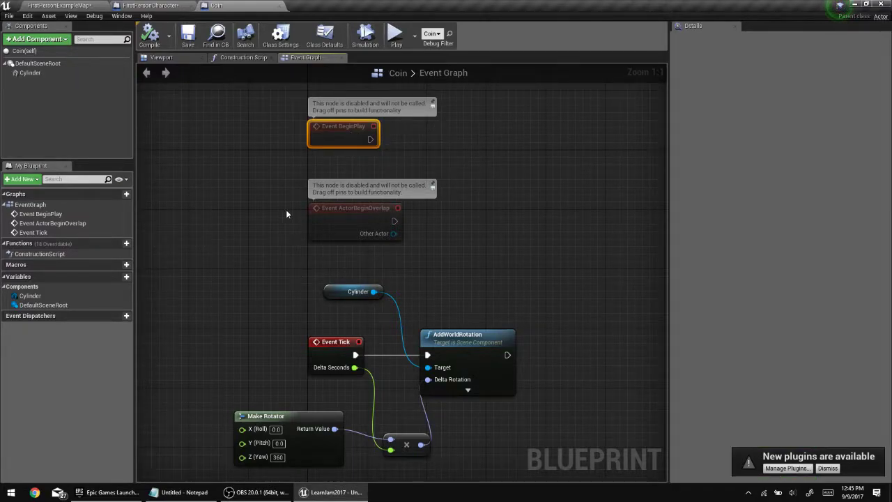
key(Delete)
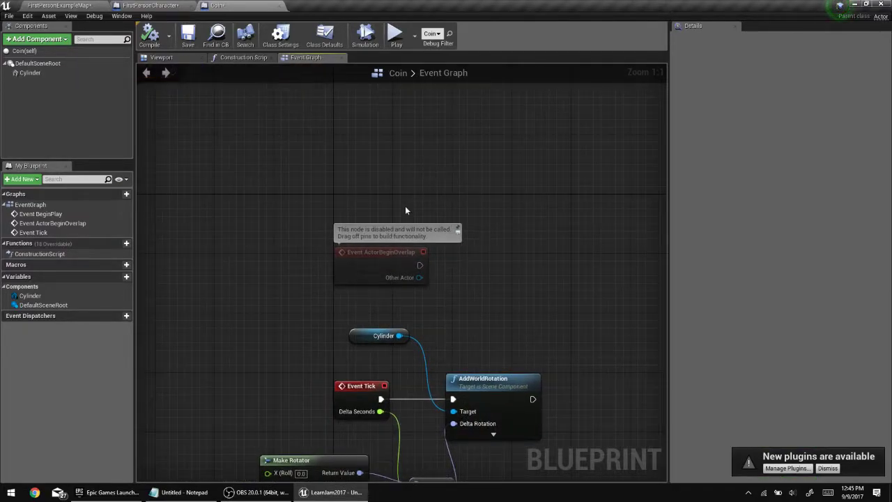
drag(372, 273, 373, 213)
click(396, 232)
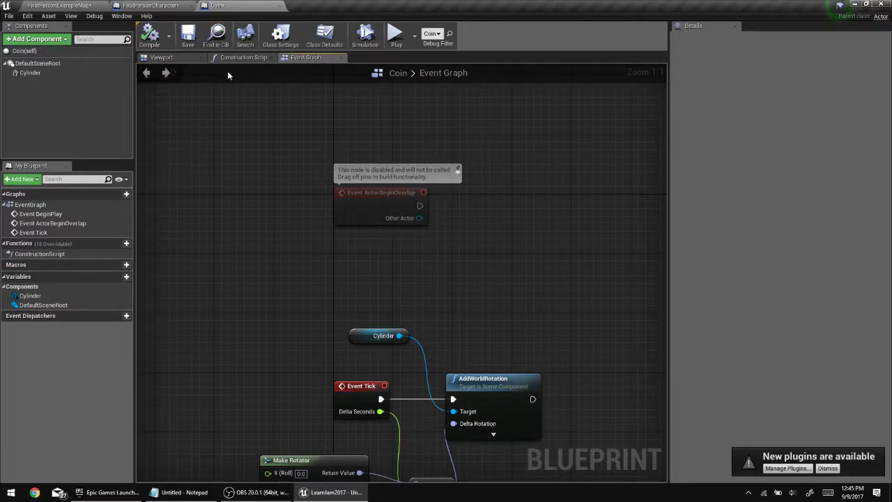
Add a Cast To FirstPersonCharacter node from the overlap event's Other Actor output and align it beside the event.
drag(419, 218, 449, 221)
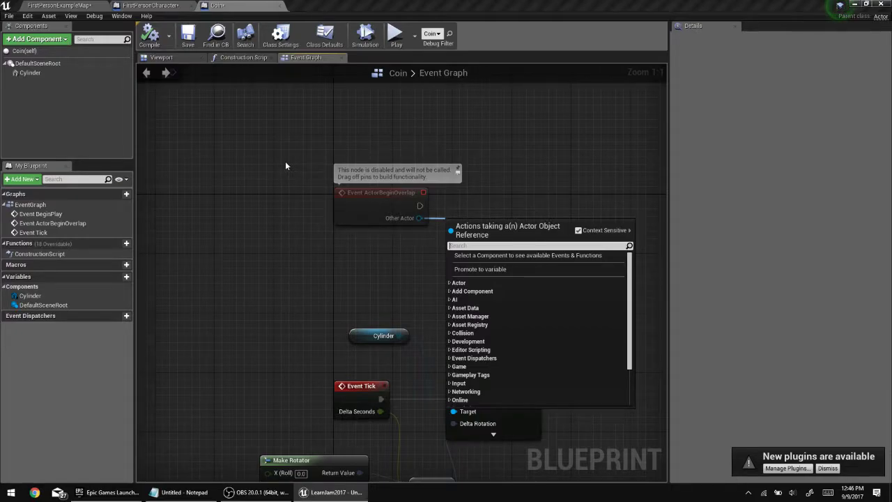
text(firstperson)
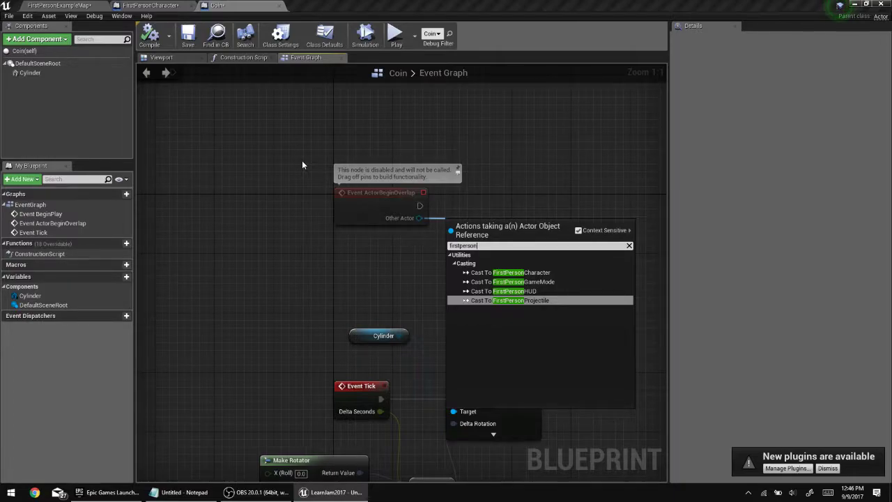
click(526, 272)
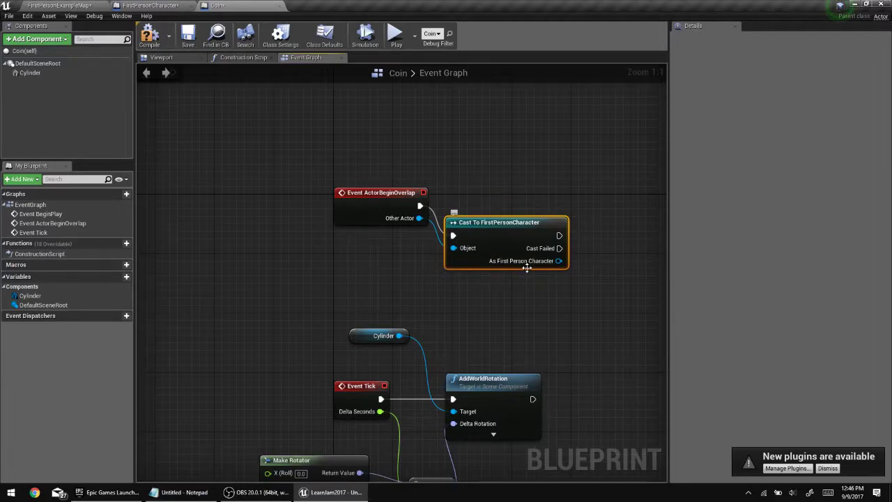
drag(502, 232, 495, 202)
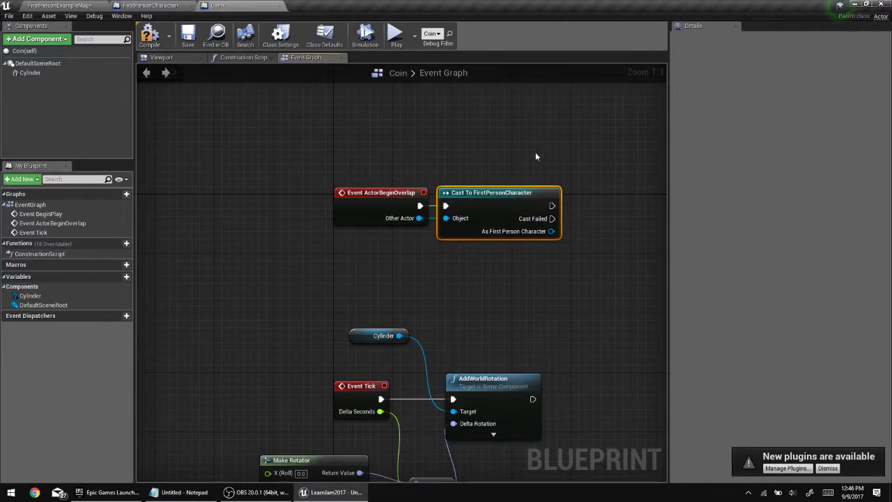
click(508, 262)
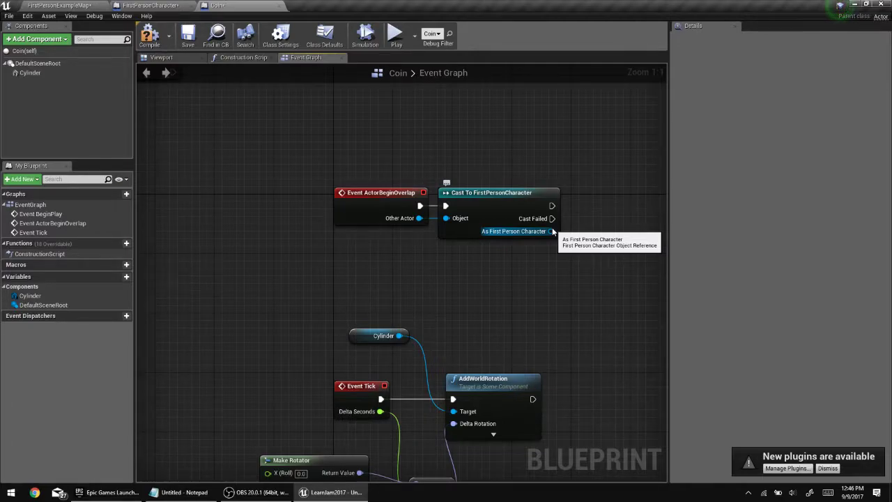
Add a DestroyActor node and place it in line after the Cast To FirstPersonCharacter node.
right_drag(532, 235, 453, 263)
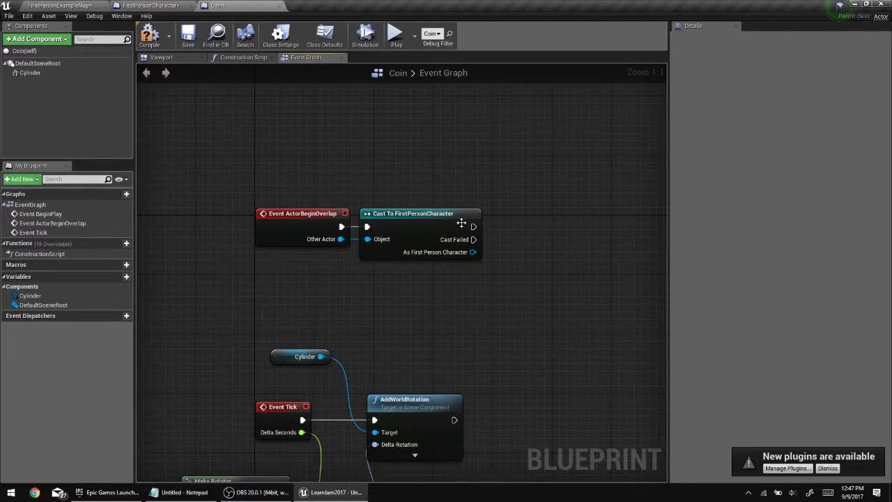
right_click(524, 226)
text(destroy)
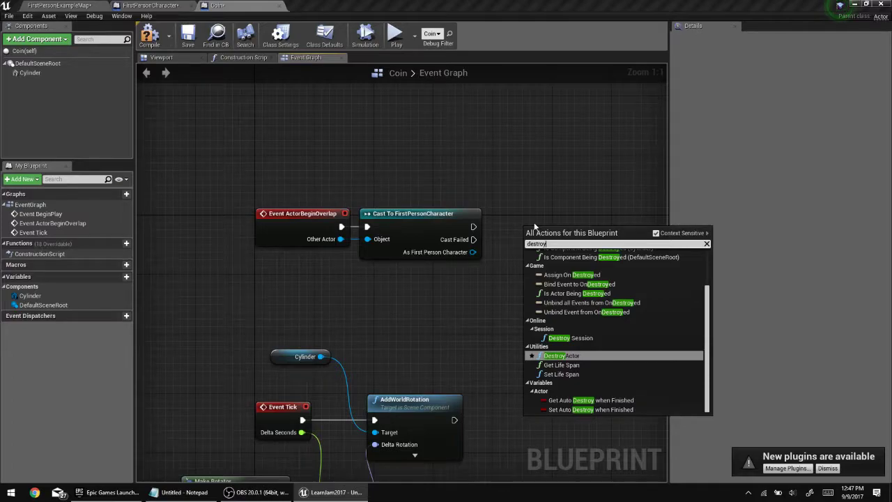
click(565, 355)
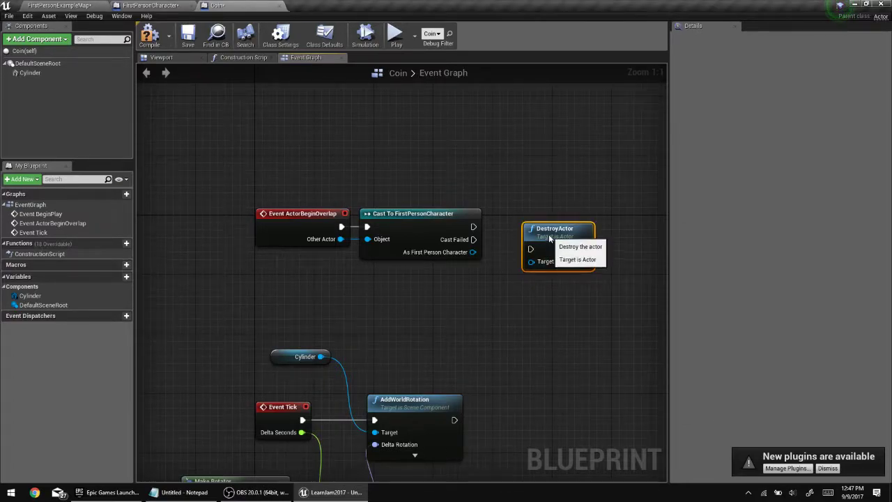
drag(550, 239, 535, 217)
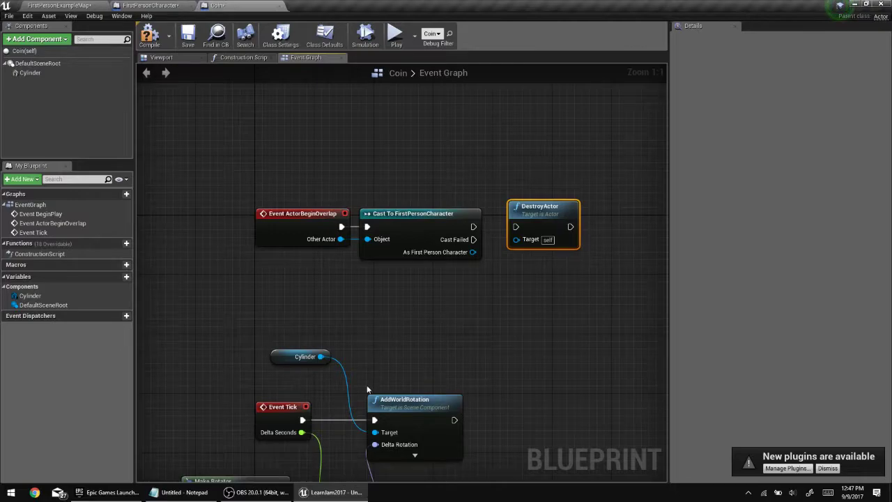
Connect the cast's As First Person Character output to DestroyActor's Target, link their execution pins, and compile the Coin blueprint.
drag(474, 251, 521, 243)
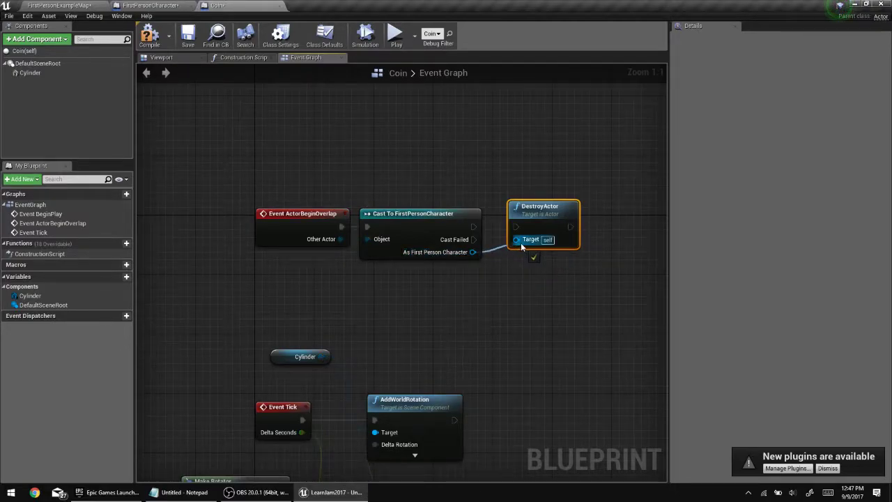
drag(473, 226, 517, 228)
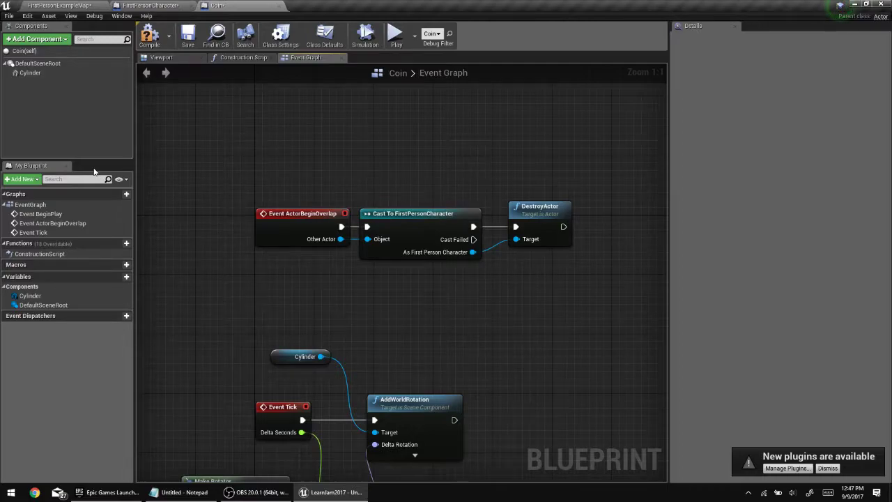
click(148, 44)
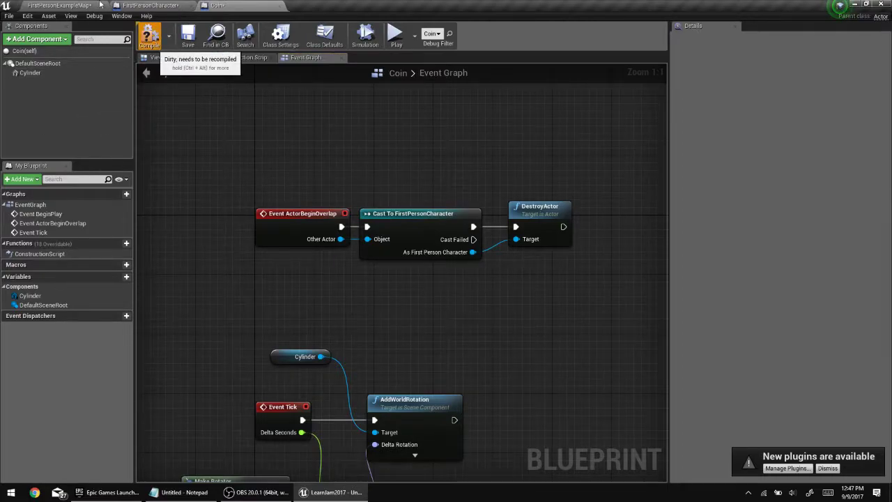
Play the FirstPersonExampleMap level, walk the character into the coin to test the overlap, and stop the play session.
click(23, 4)
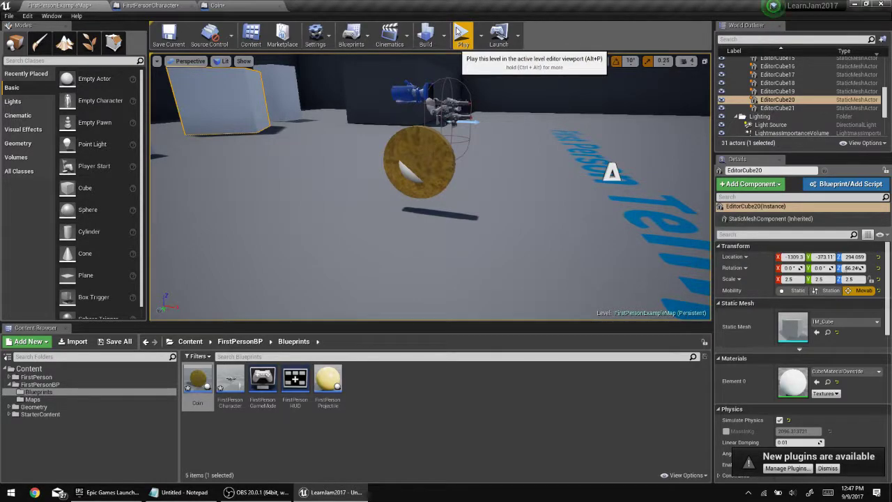
click(458, 30)
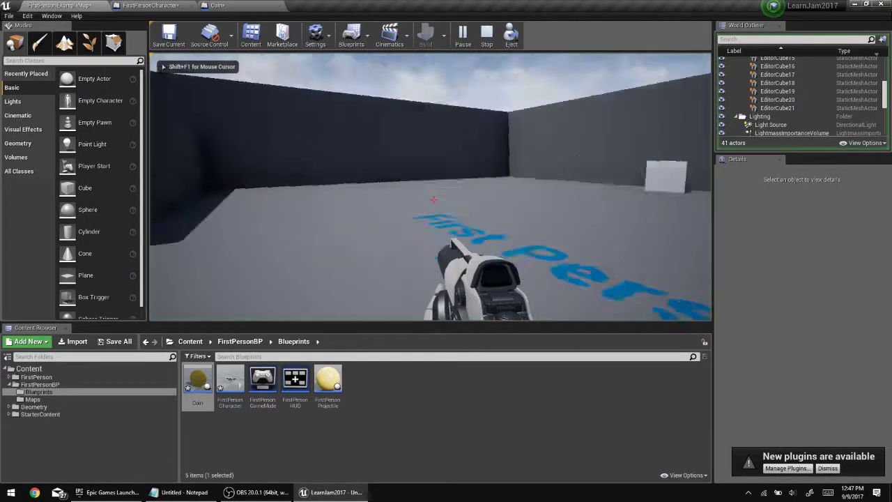
key(w)
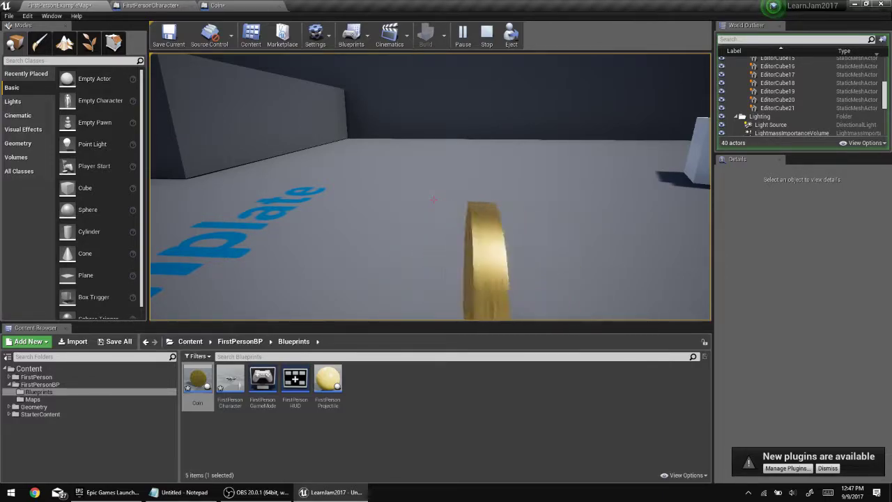
key(Escape)
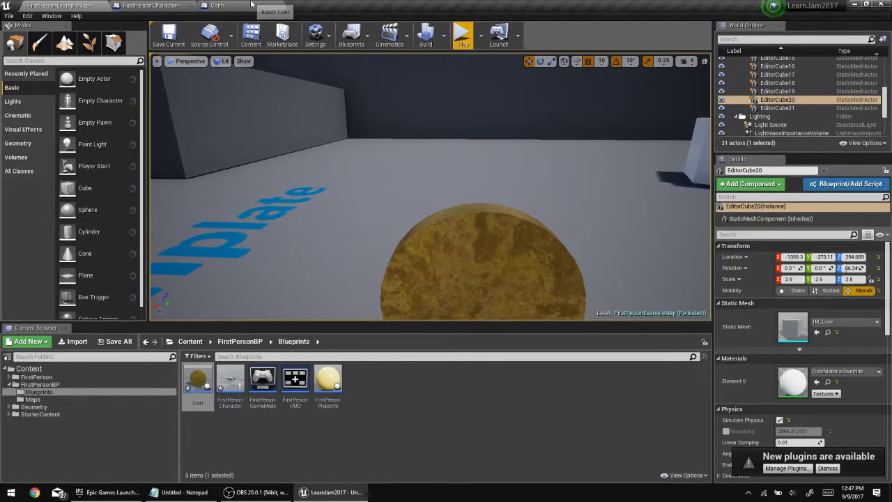
Break the Coin blueprint's link between As First Person Character and DestroyActor's Target so it targets self, and save the blueprint.
click(219, 5)
right_click(517, 240)
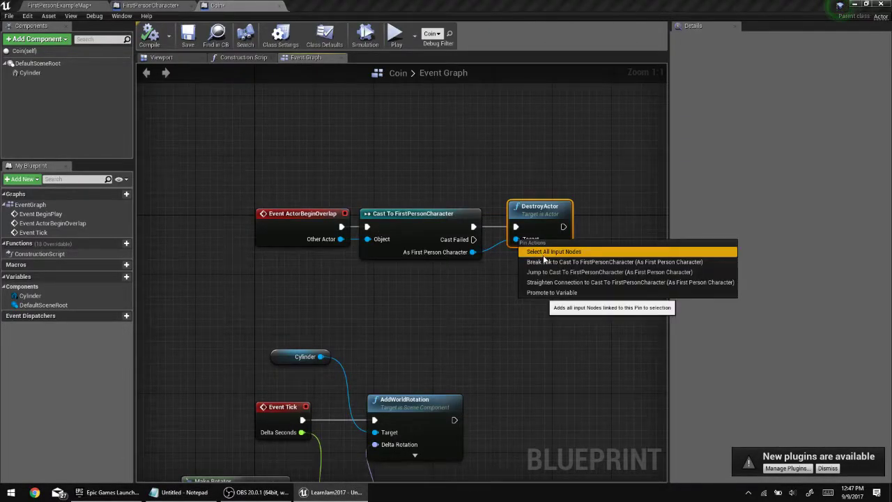
click(543, 261)
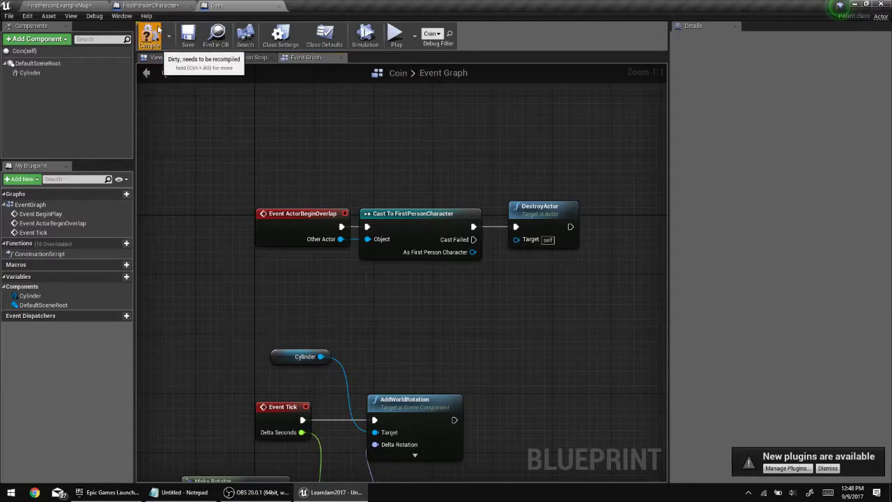
click(188, 36)
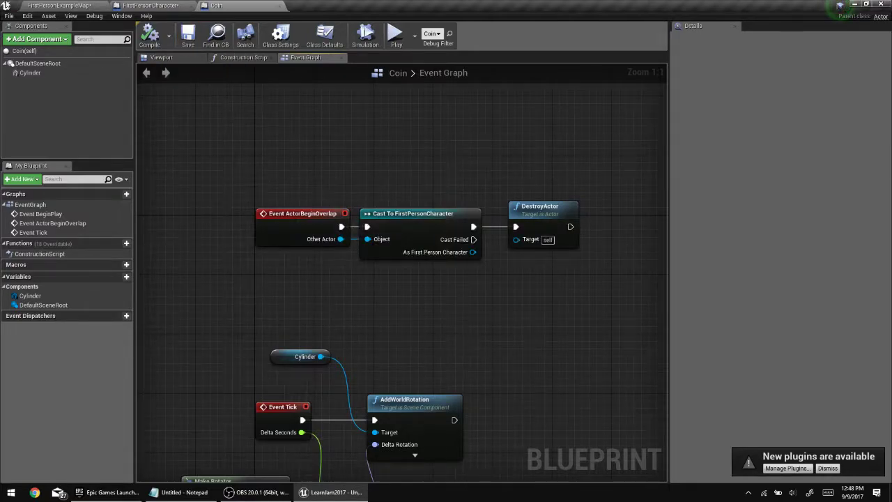
Replay the level to check the coin pickup with DestroyActor targeting self, walking through the coin before ending play.
click(59, 5)
click(463, 36)
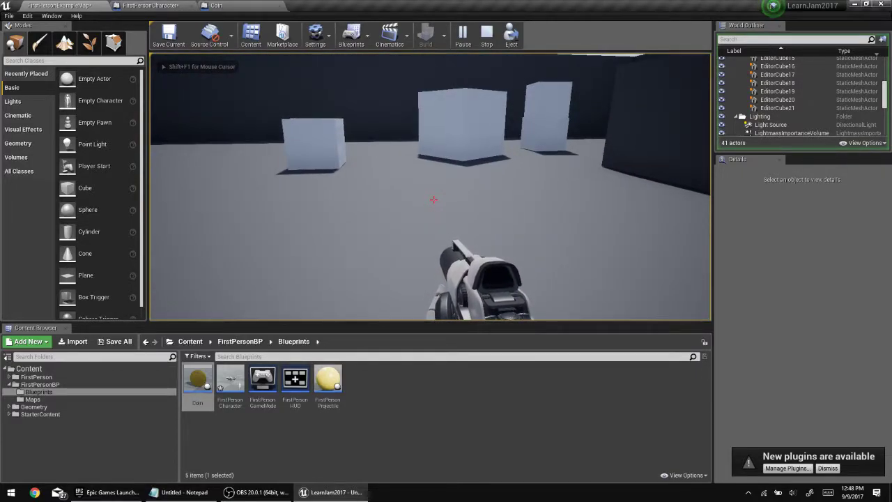
key(w)
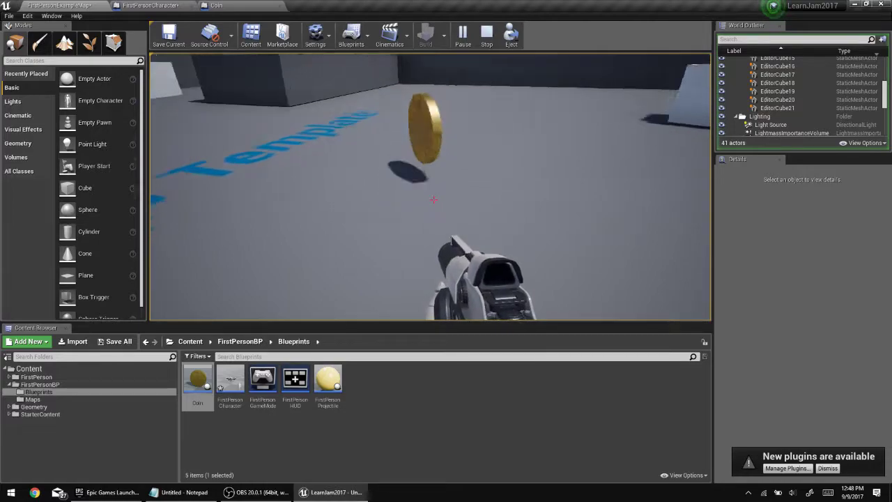
key(w)
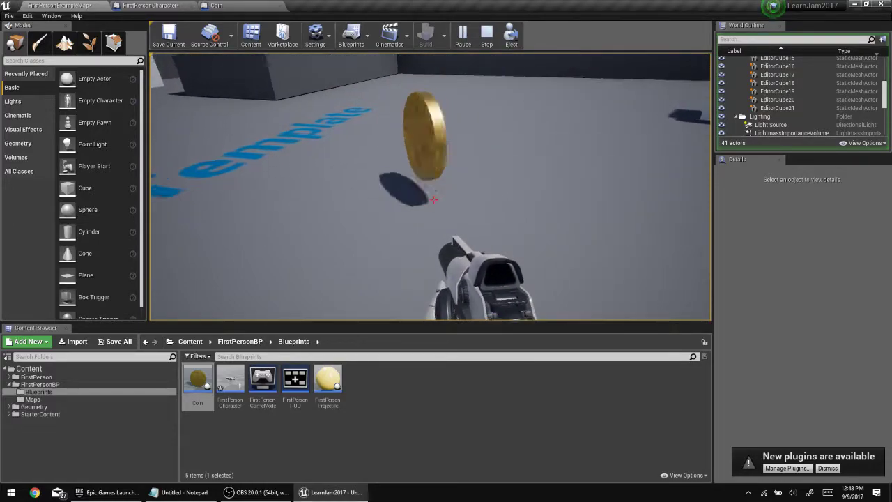
key(s)
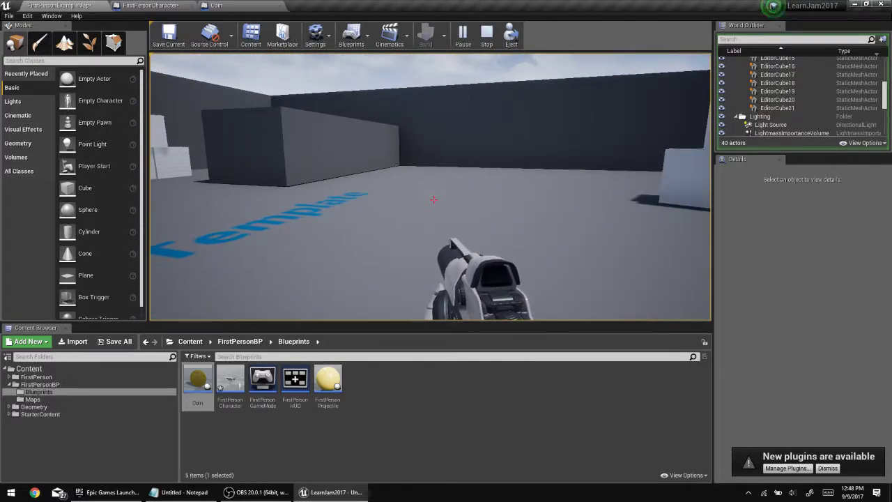
key(Escape)
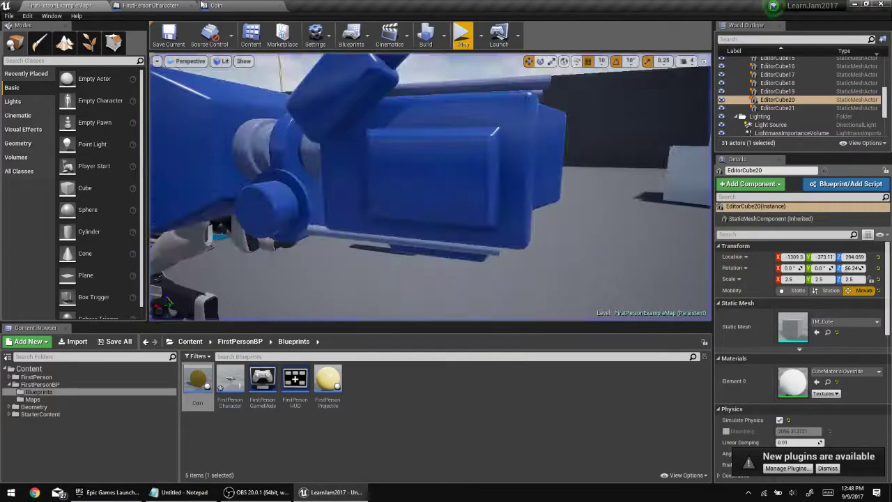
click(216, 4)
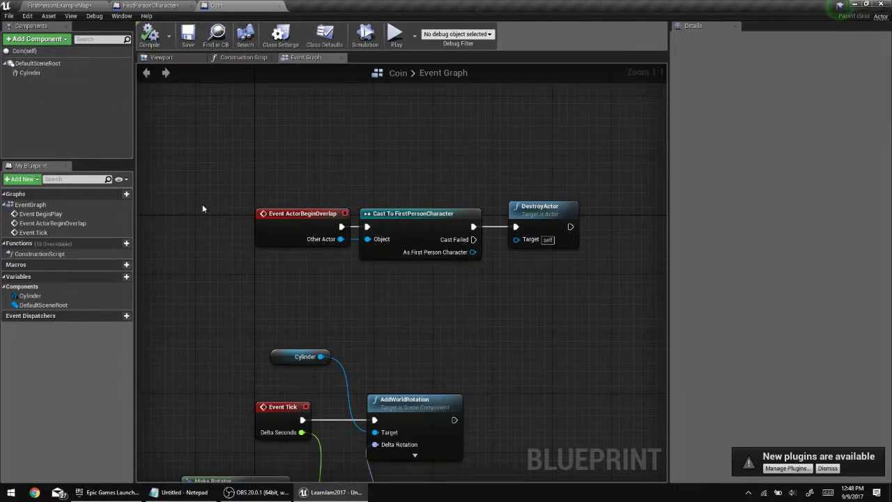
drag(473, 252, 503, 286)
right_click(456, 289)
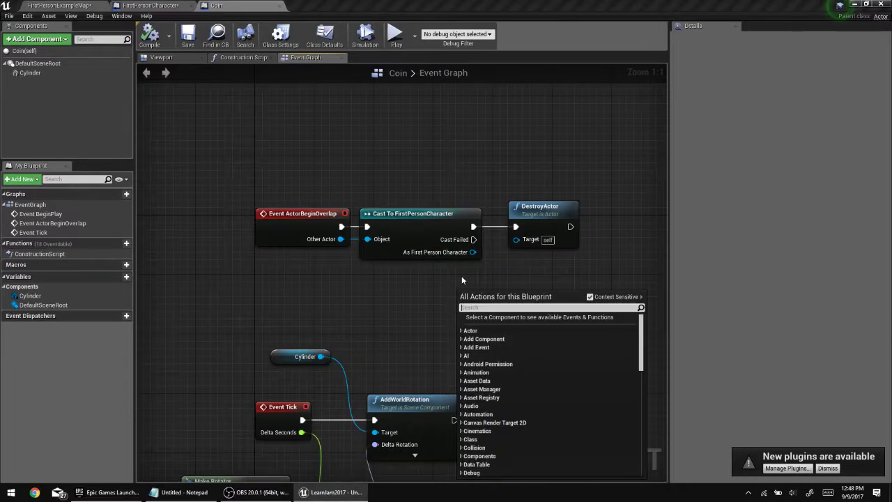
click(394, 295)
key(ctrl+s)
Create a new variable named CoinsCollected in the FirstPersonCharacter blueprint.
click(150, 5)
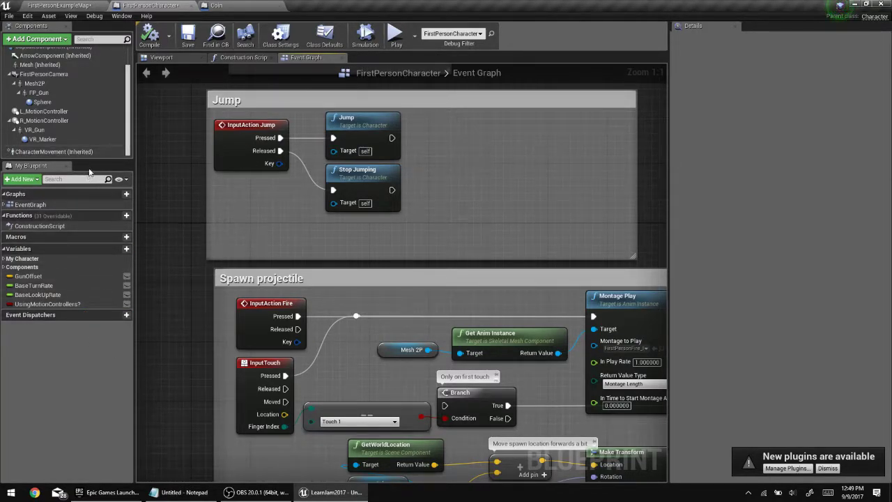
click(118, 248)
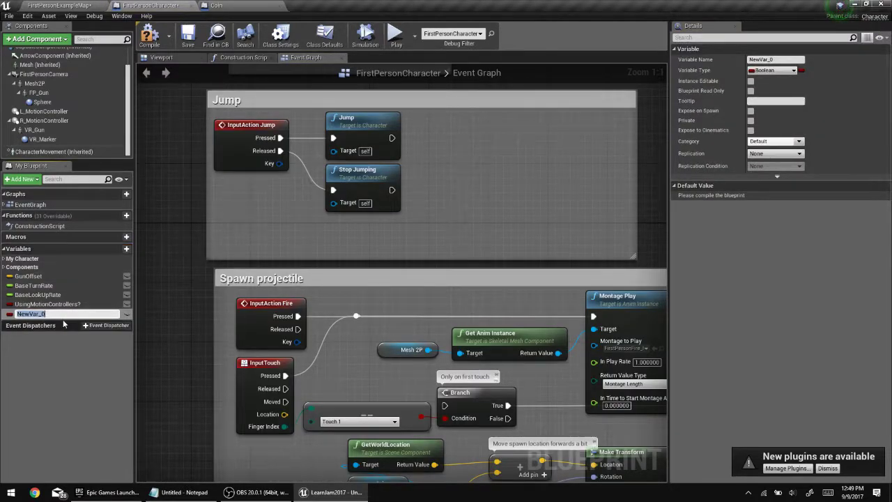
text(cOIN)
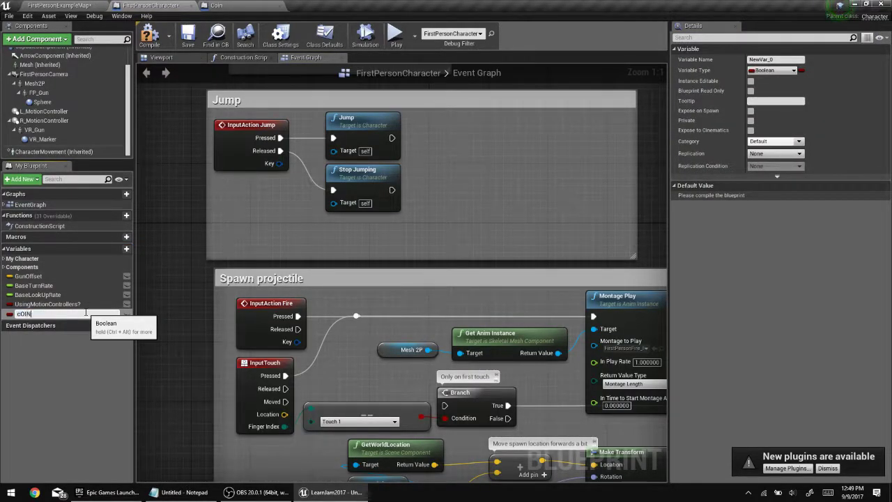
key(BackSpace)
key(BackSpace)
key(BackSpace)
key(BackSpace)
text(CoinsCollected)
key(Return)
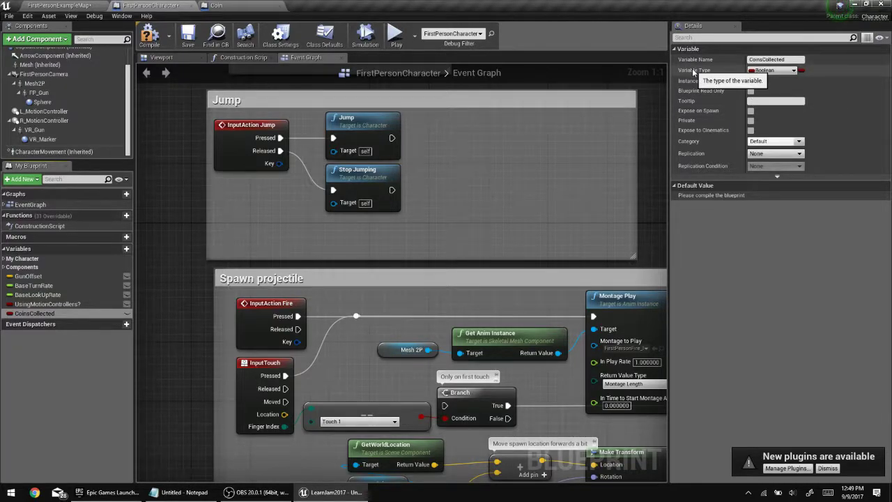
Change the CoinsCollected variable's type to Integer and compile the FirstPersonCharacter blueprint.
click(751, 71)
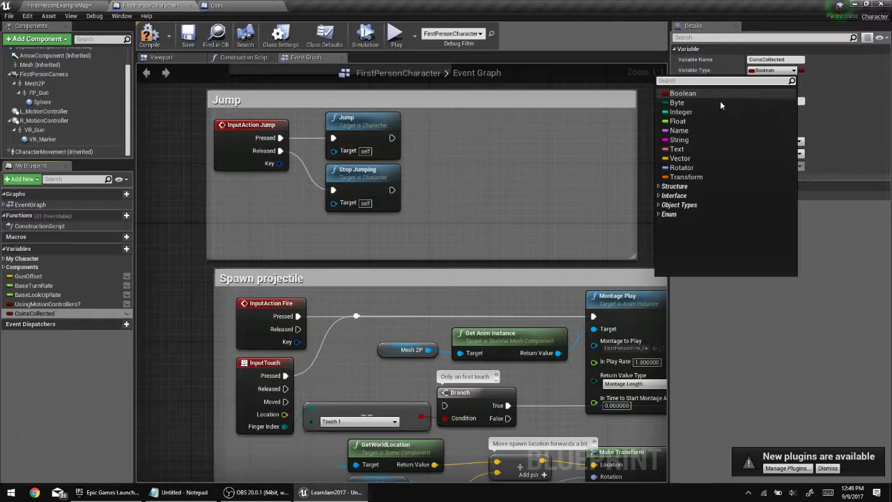
click(681, 112)
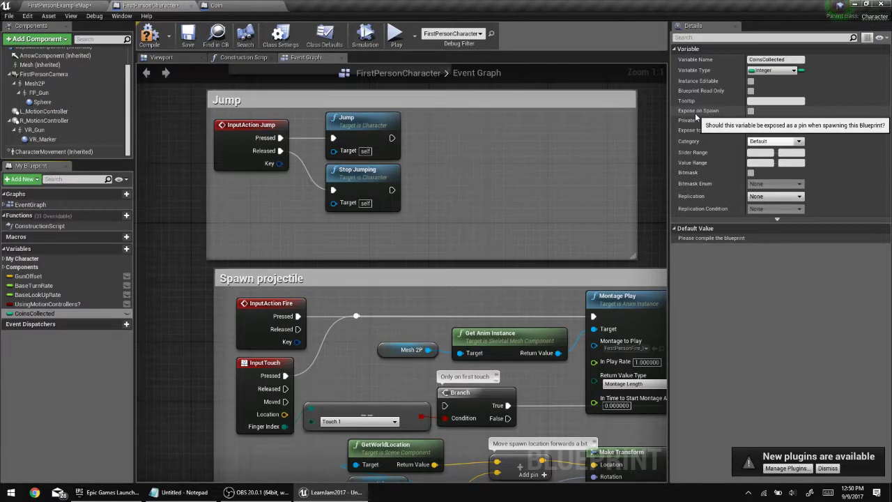
click(149, 35)
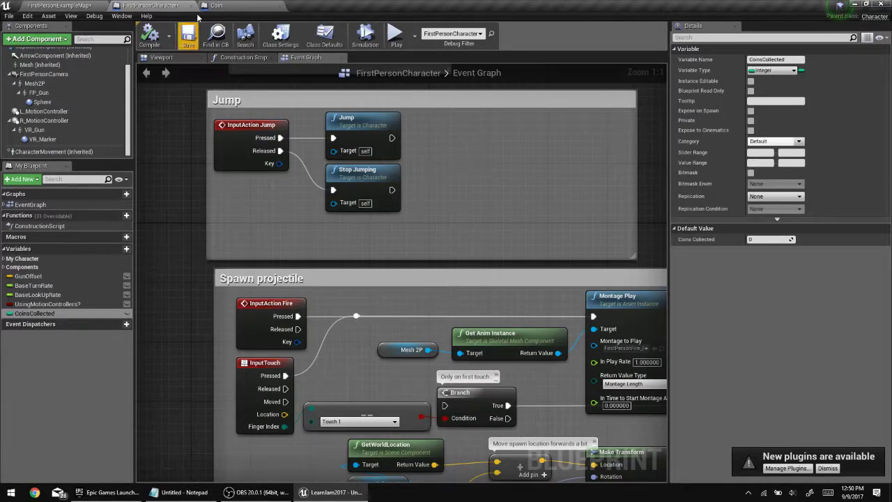
In the Coin blueprint, make room before DestroyActor and add a Set Coins Collected node from the cast's As First Person Character output.
click(216, 5)
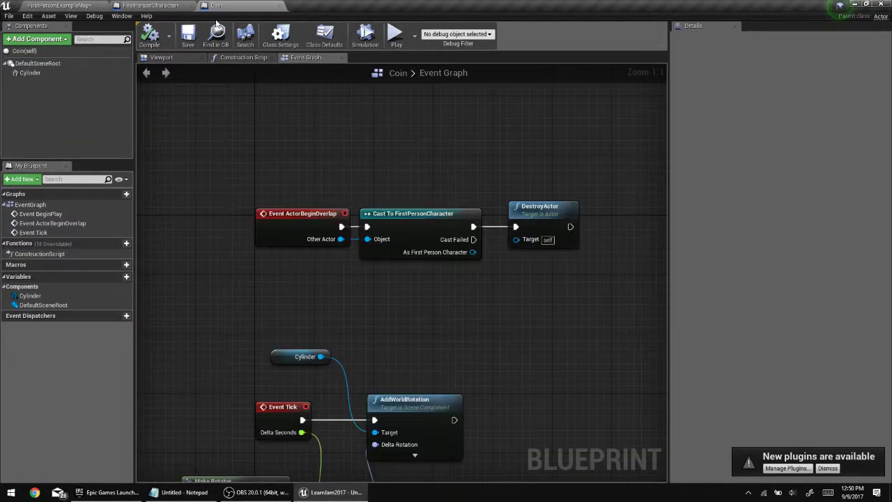
click(150, 6)
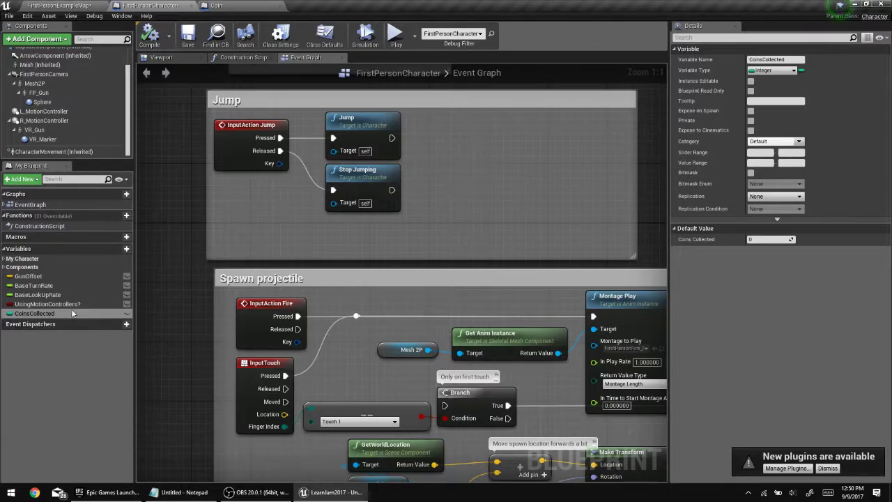
click(221, 5)
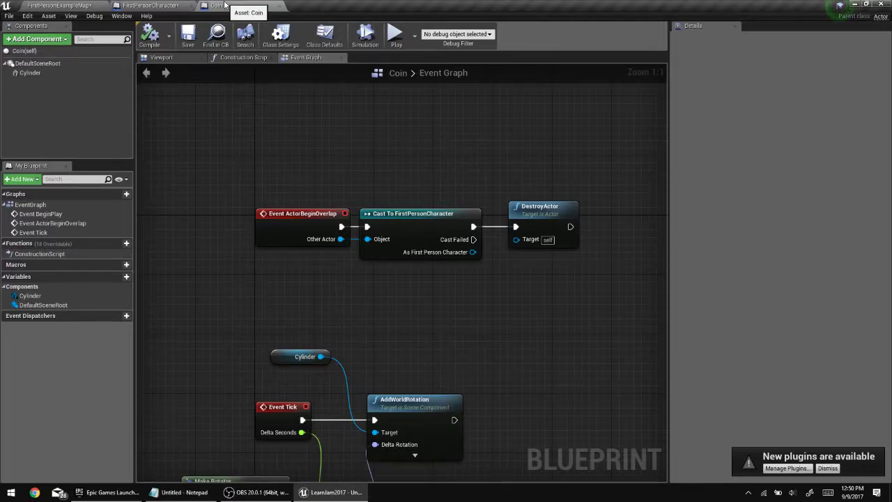
drag(542, 207, 623, 207)
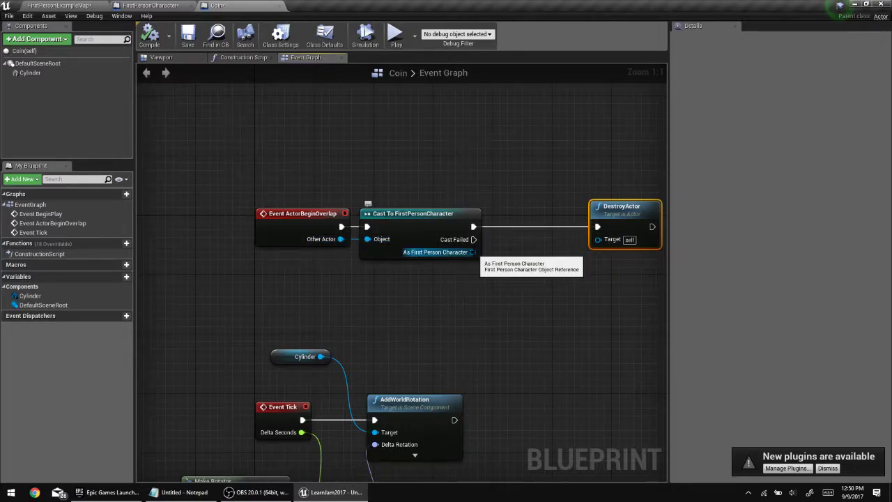
drag(471, 252, 507, 241)
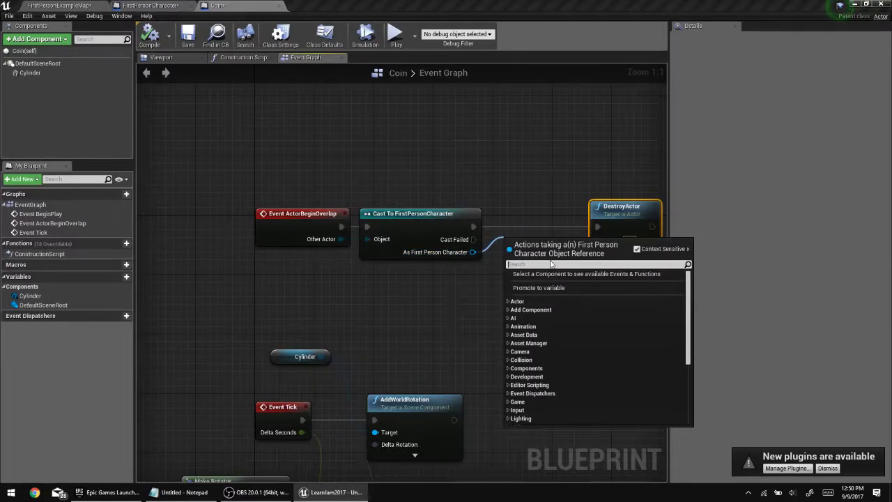
text(coins)
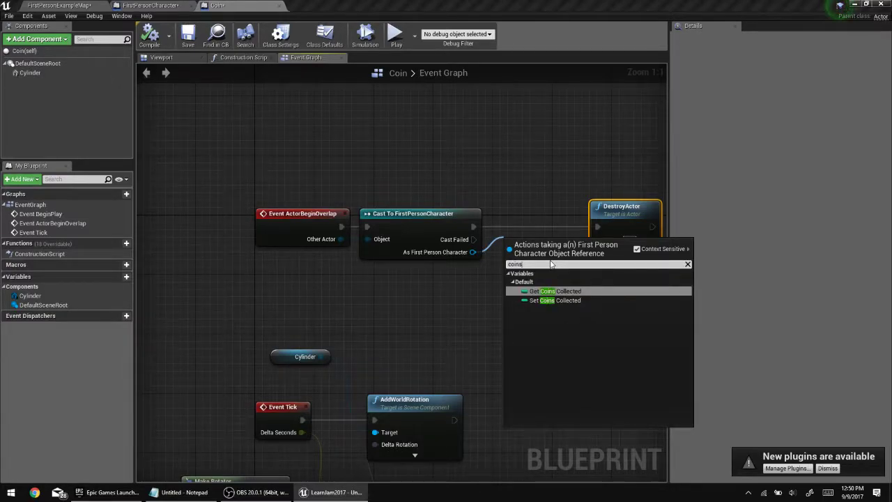
key(Down)
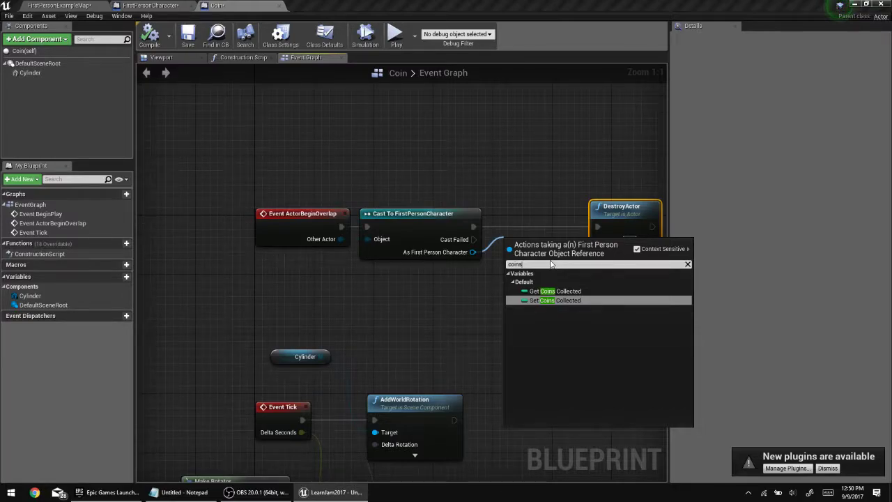
key(Return)
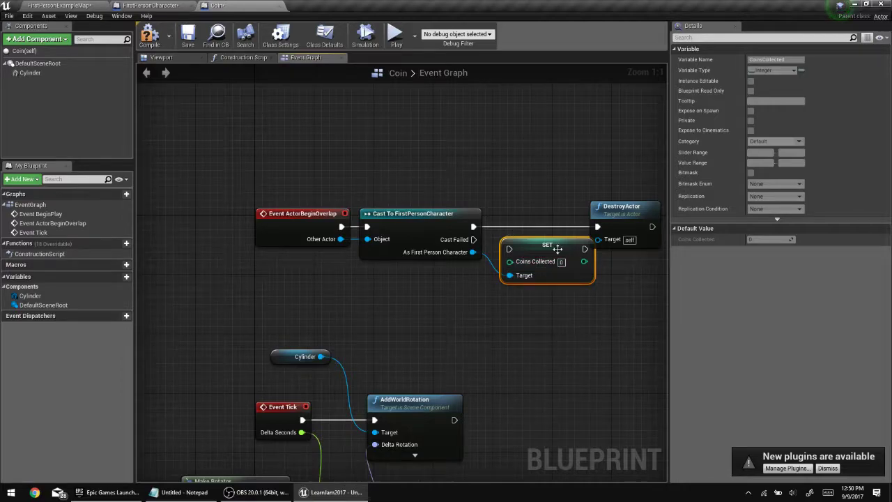
Move DestroyActor farther from the SET node and break its execution link to Cast To FirstPersonCharacter.
right_drag(590, 385, 489, 391)
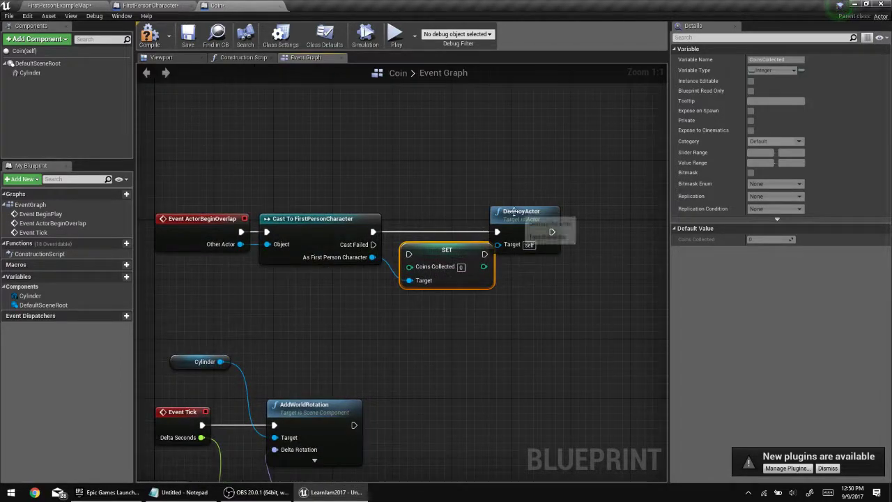
drag(514, 211, 559, 209)
right_click(540, 230)
click(537, 186)
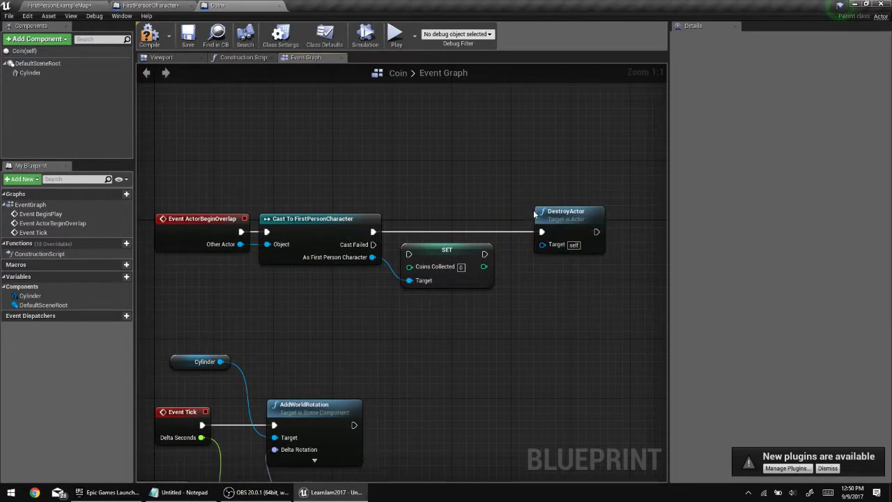
right_click(544, 235)
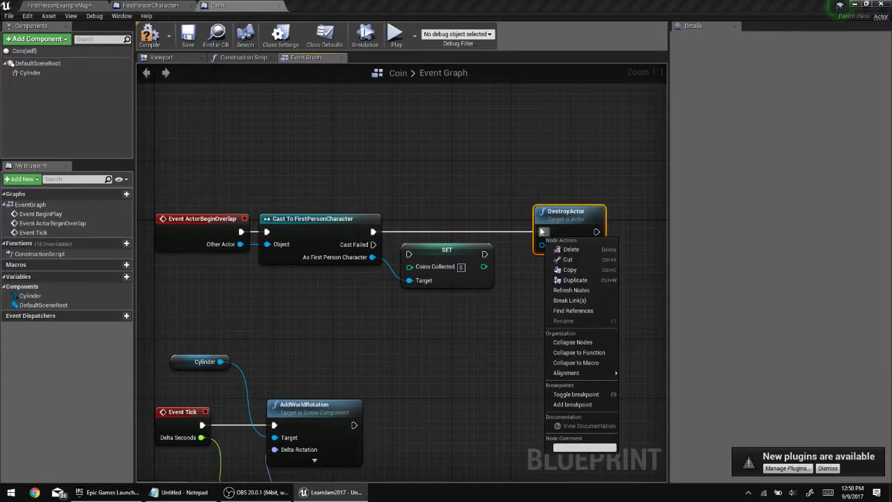
right_click(545, 237)
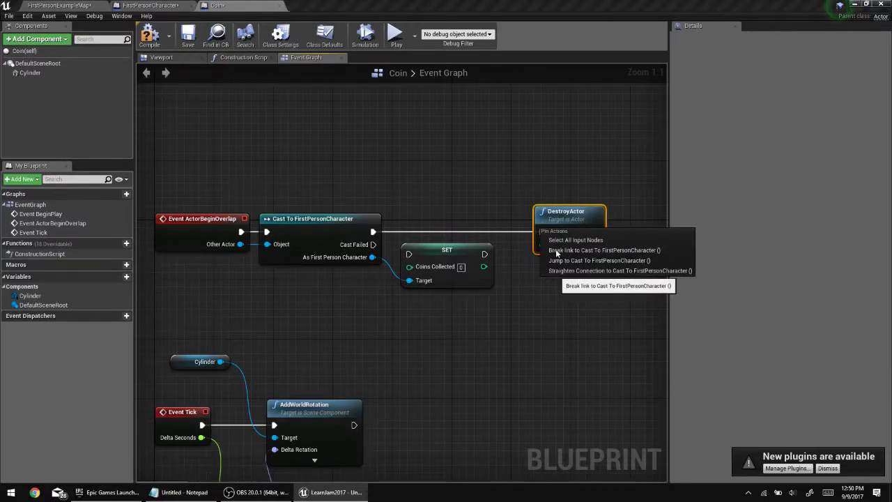
click(557, 250)
Place the SET node between the cast and DestroyActor, wire its execution pins to both, and set Coins Collected to 1.
drag(456, 256, 461, 225)
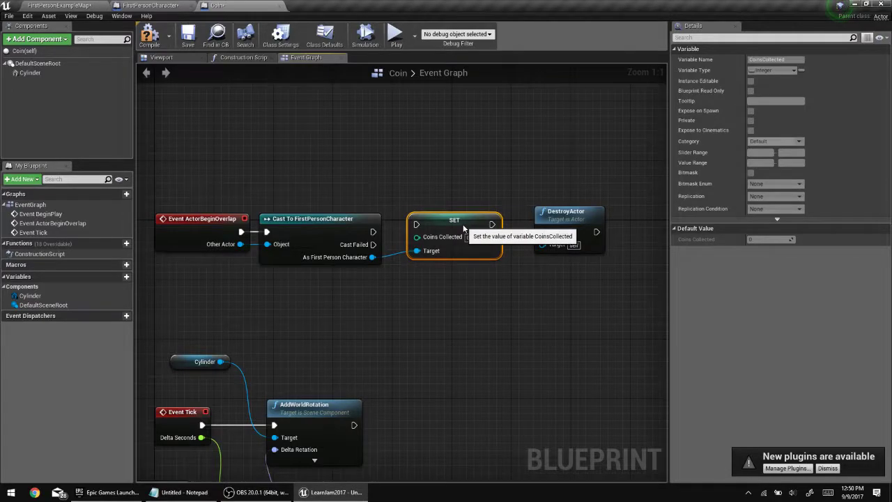
drag(374, 231, 416, 224)
drag(492, 224, 542, 231)
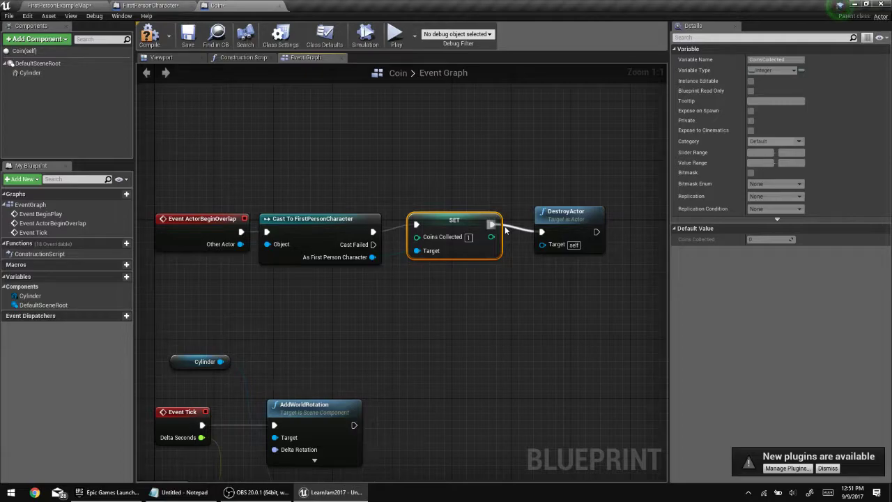
Add a Get Coins Collected node from the cast's As First Person Character output, below the SET node.
drag(372, 257, 370, 279)
text(get coins)
key(Return)
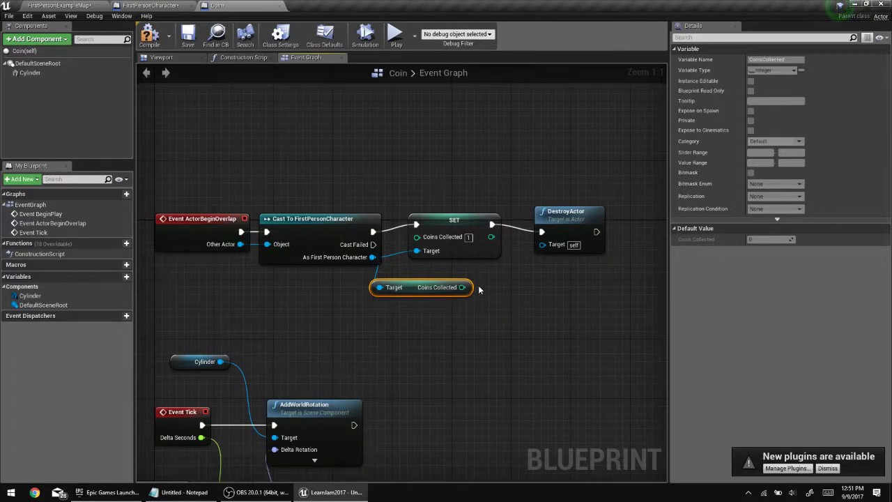
drag(462, 287, 501, 287)
text(+)
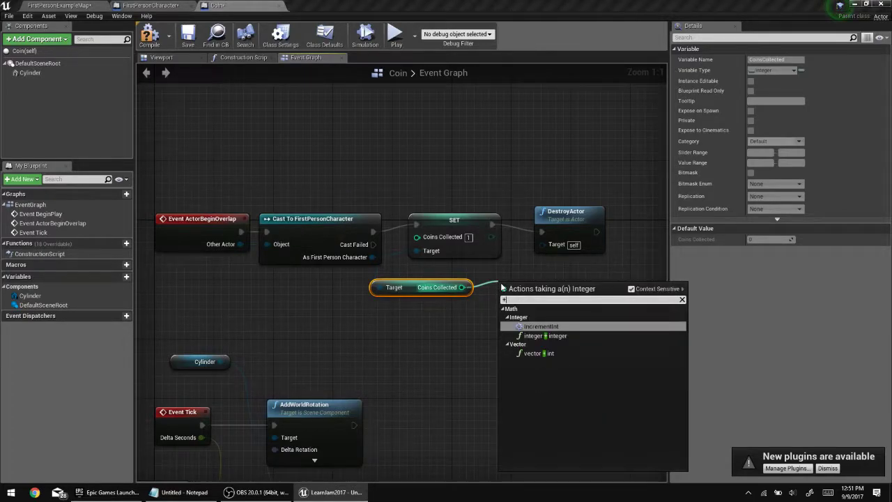
key(Down)
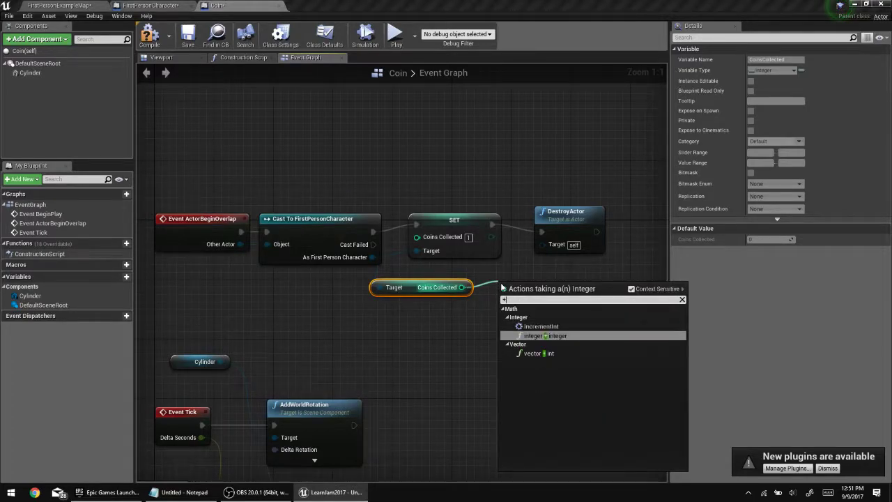
key(Return)
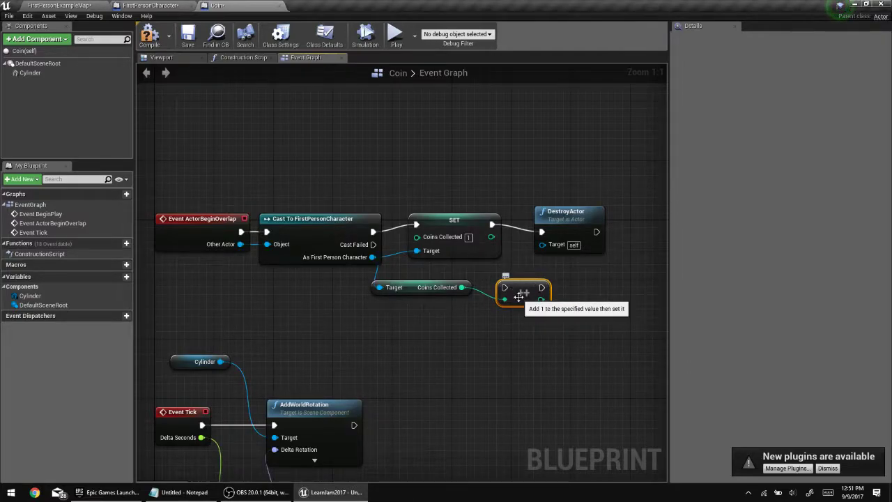
key(Delete)
Add an integer + integer node adding 1 to the Coins Collected getter and connect its result to the SET node's Coins Collected input.
drag(446, 287, 502, 301)
text(+)
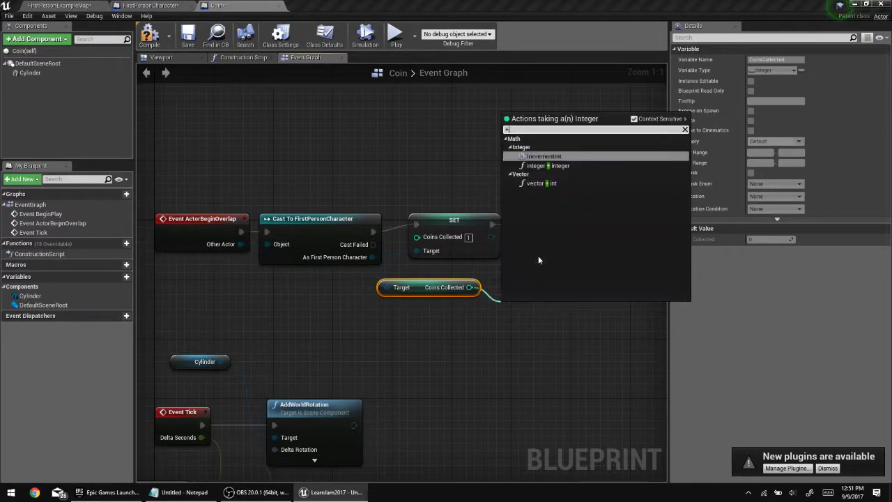
key(Return)
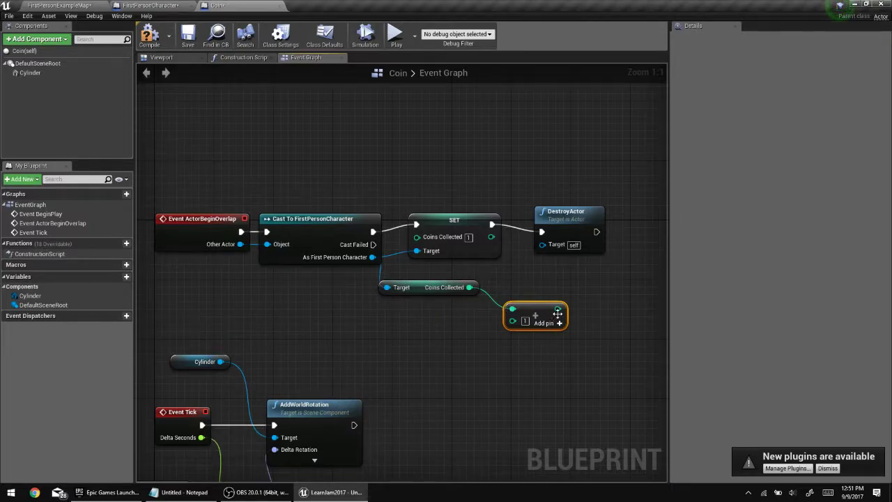
drag(557, 308, 417, 237)
Arrange the Coins Collected getter and the addition node compactly beneath the cast and SET nodes.
drag(415, 282, 347, 285)
drag(531, 315, 386, 315)
click(439, 345)
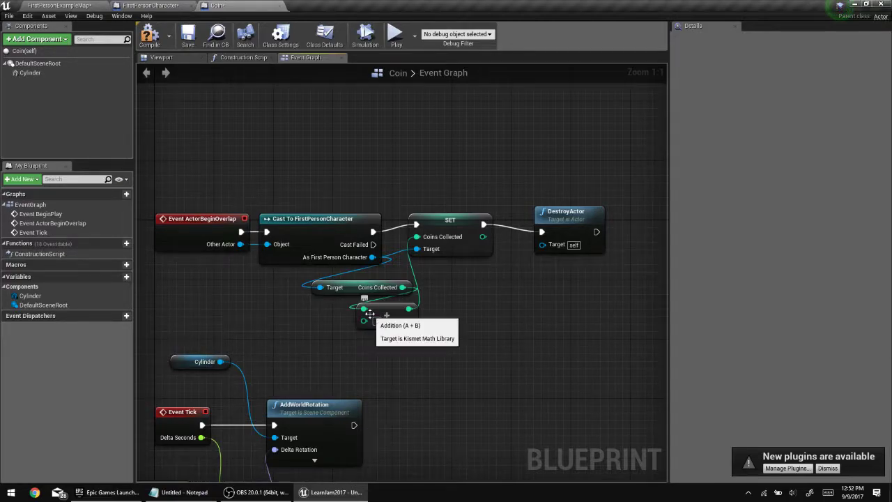
Try to add another Coins Collected getter from the cast's As First Person Character output.
drag(373, 257, 501, 296)
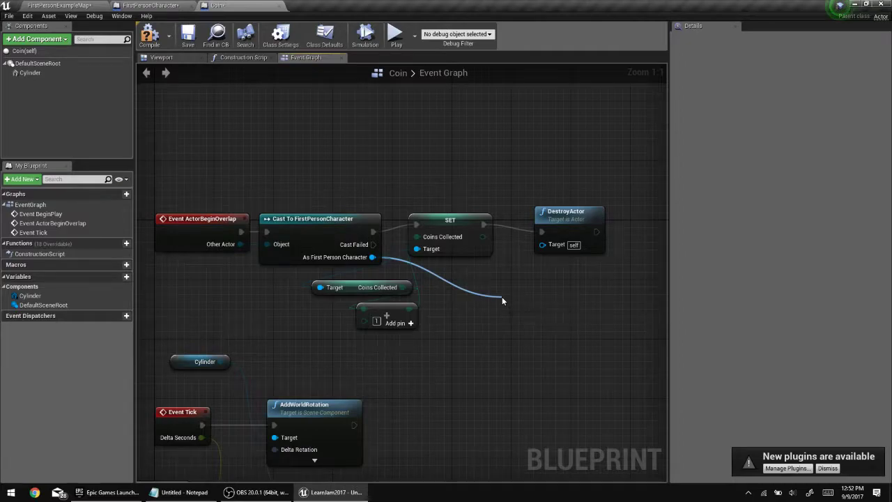
text(get coins)
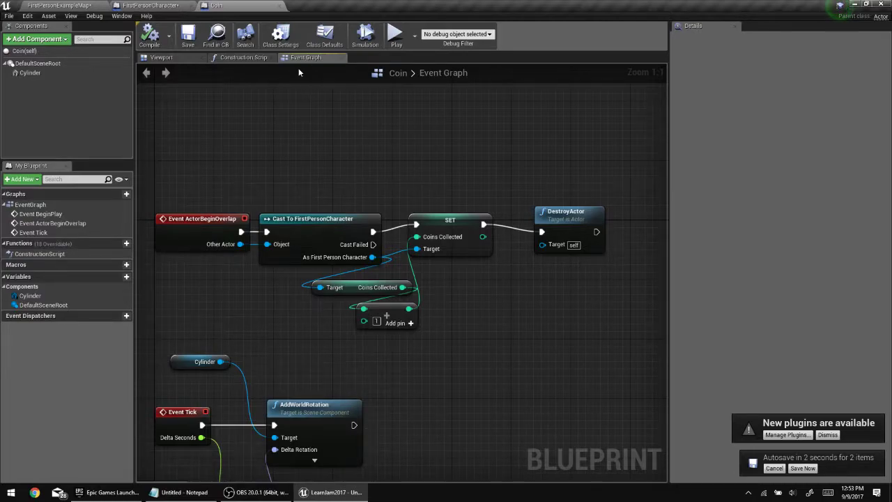
Insert a Print String node between the SET node and DestroyActor and wire its execution pins to both.
drag(572, 213, 630, 206)
click(566, 242)
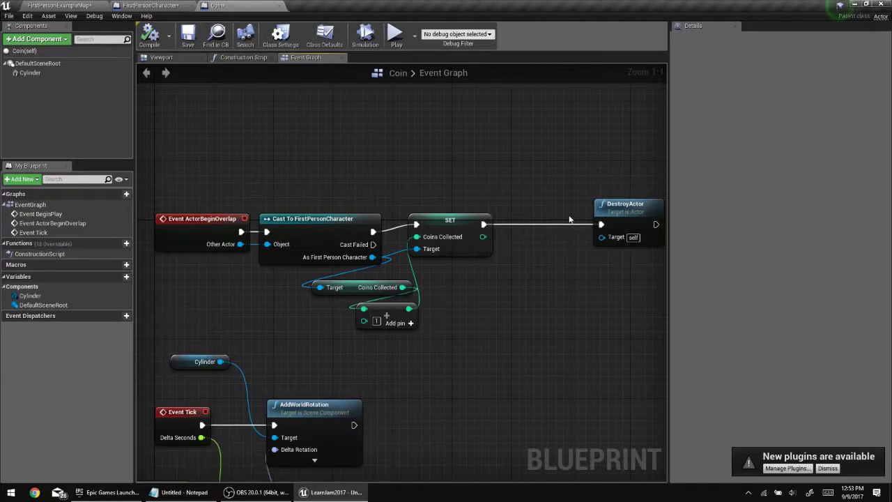
right_click(508, 235)
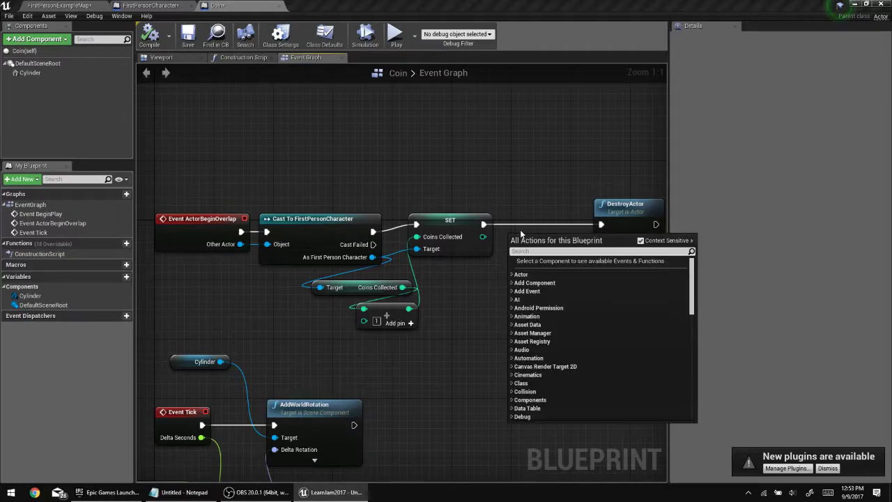
text(print string)
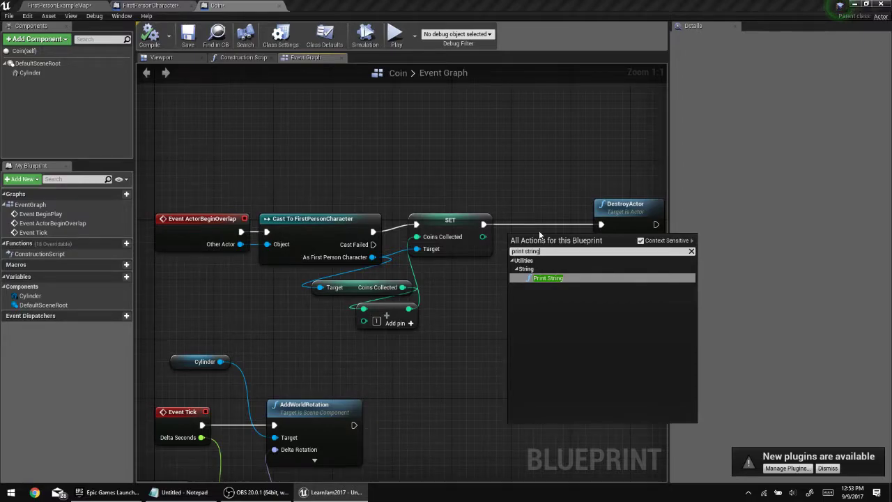
key(Return)
drag(548, 255, 548, 225)
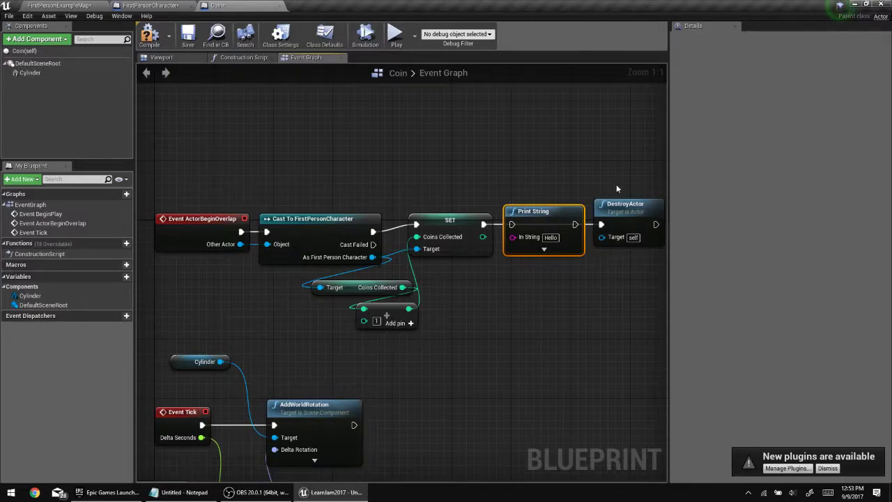
drag(486, 224, 514, 226)
drag(575, 225, 601, 225)
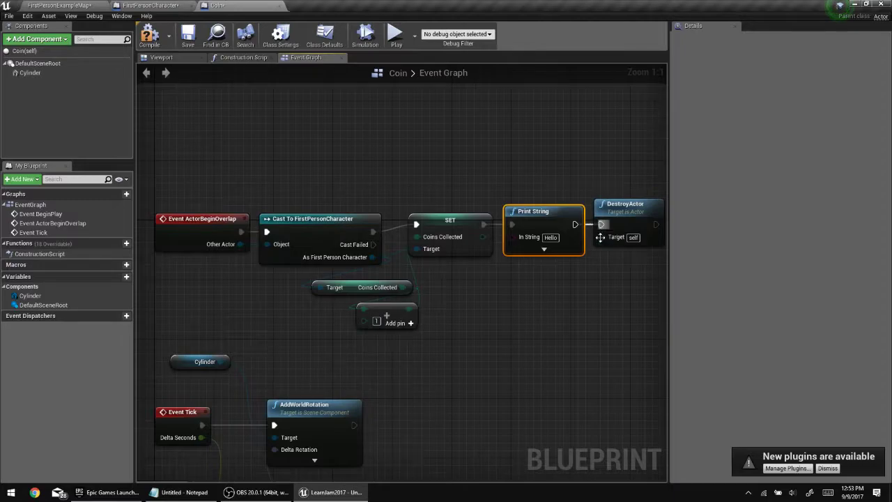
click(591, 289)
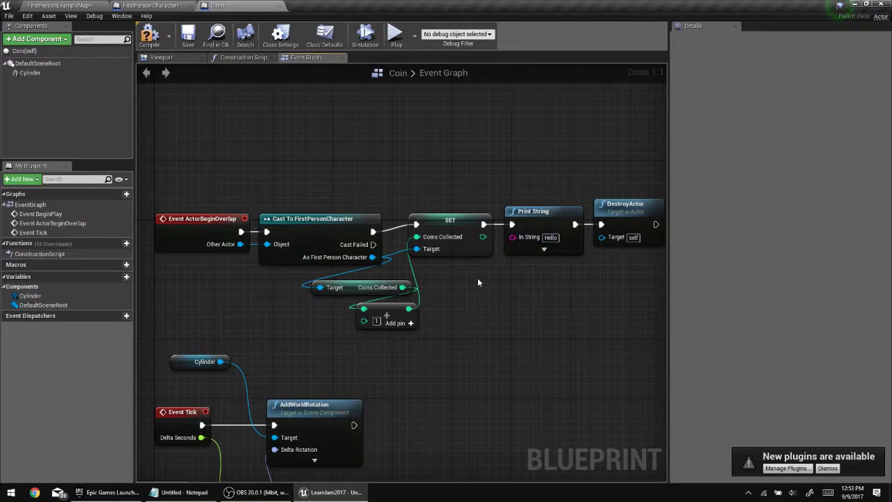
Feed the SET node's Coins Collected output into Print String's In String through a string conversion, and save the Coin blueprint.
drag(483, 237, 508, 262)
click(502, 283)
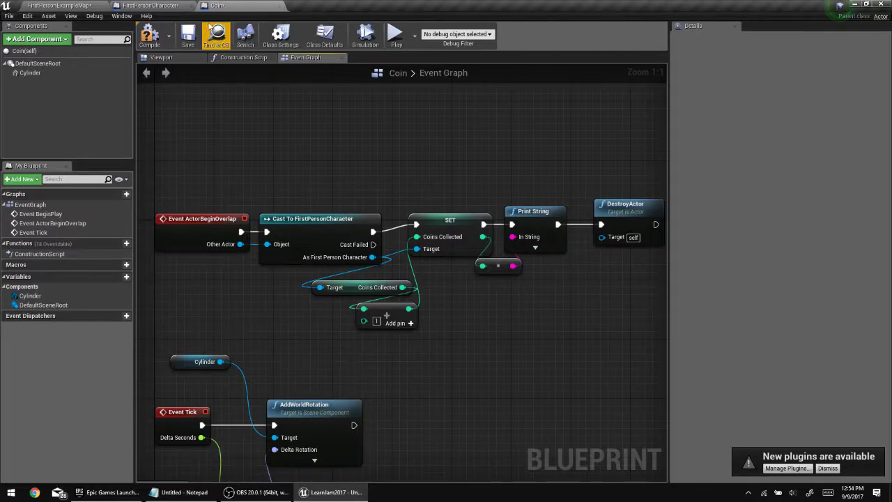
click(188, 36)
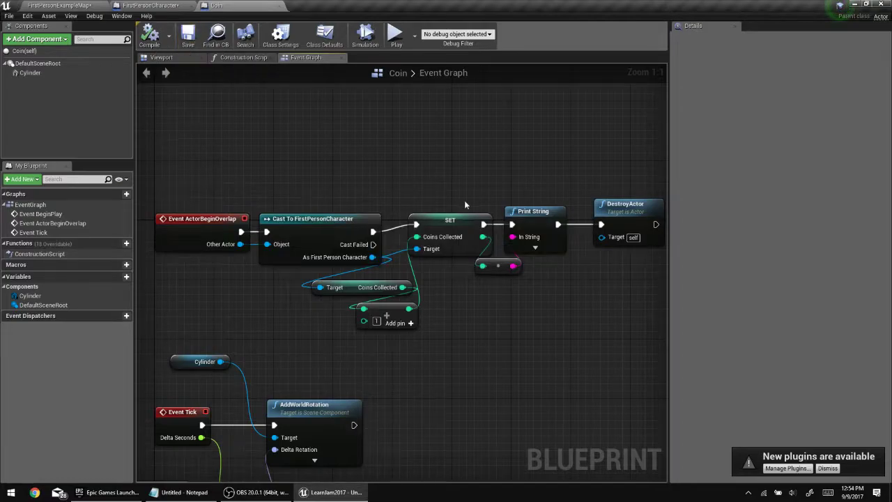
right_drag(524, 326, 515, 310)
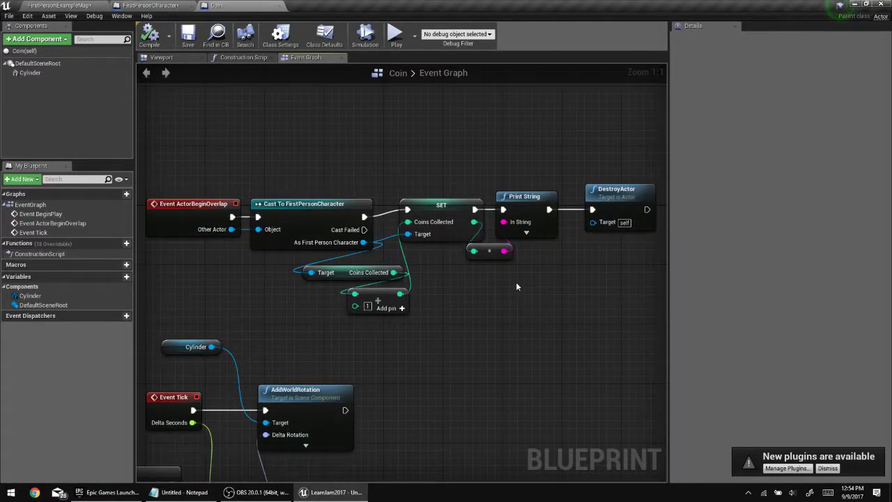
Play-test FirstPersonExampleMap by walking the character into the coin, and end the play session.
mouse_move(191, 212)
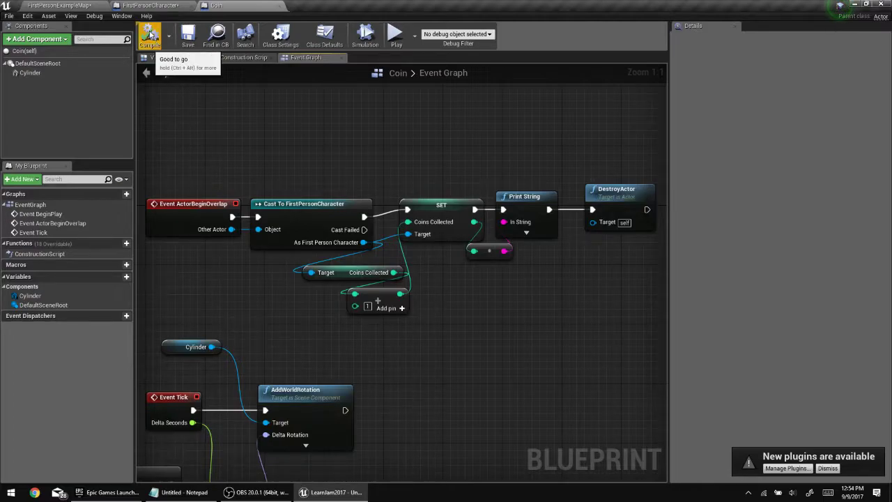
click(55, 5)
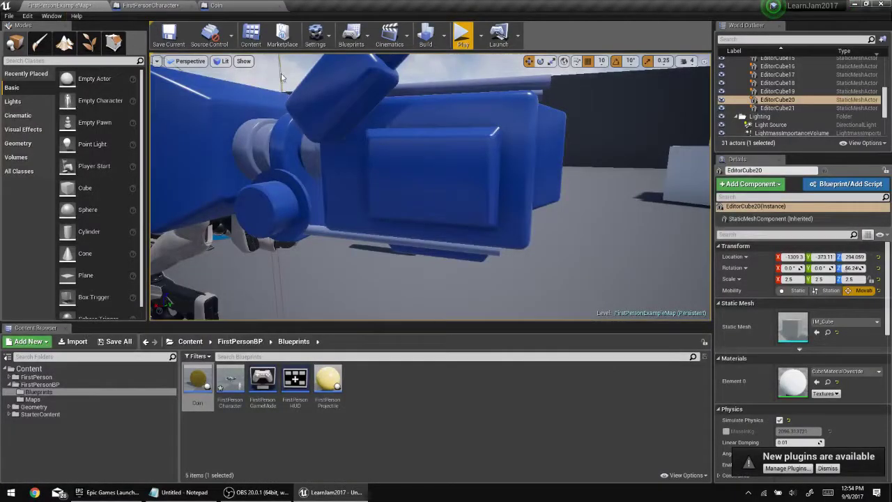
click(463, 36)
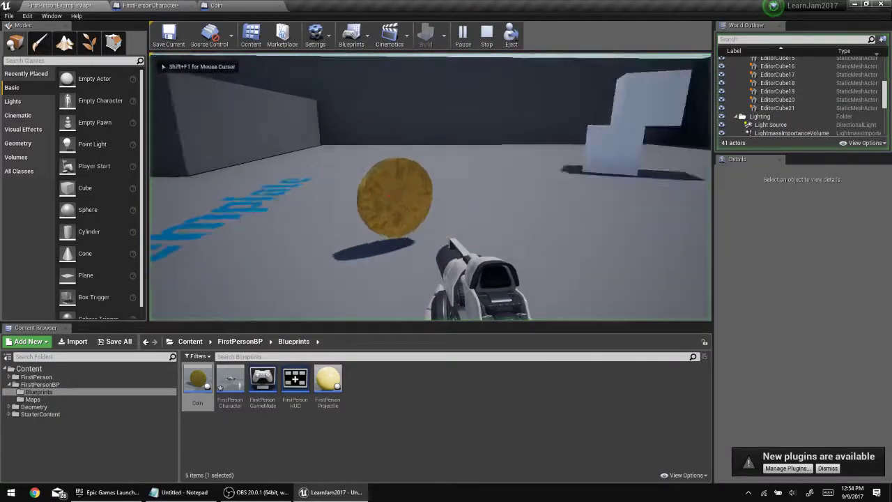
key(w)
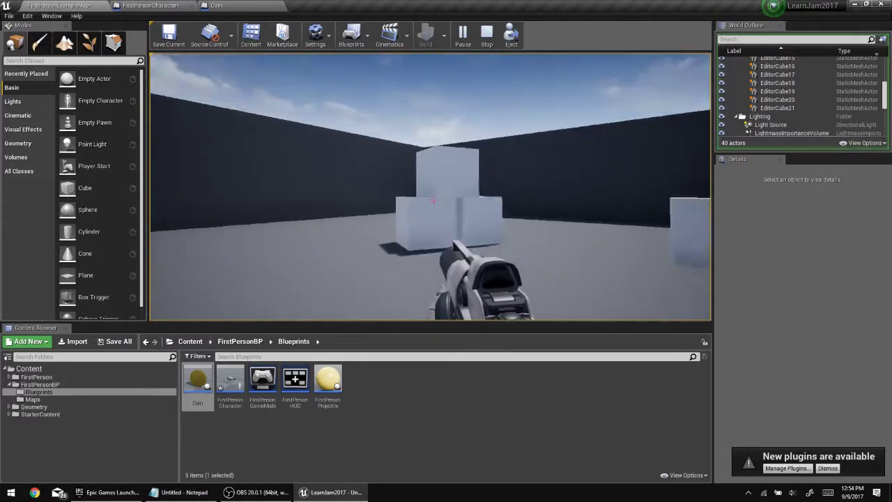
key(Escape)
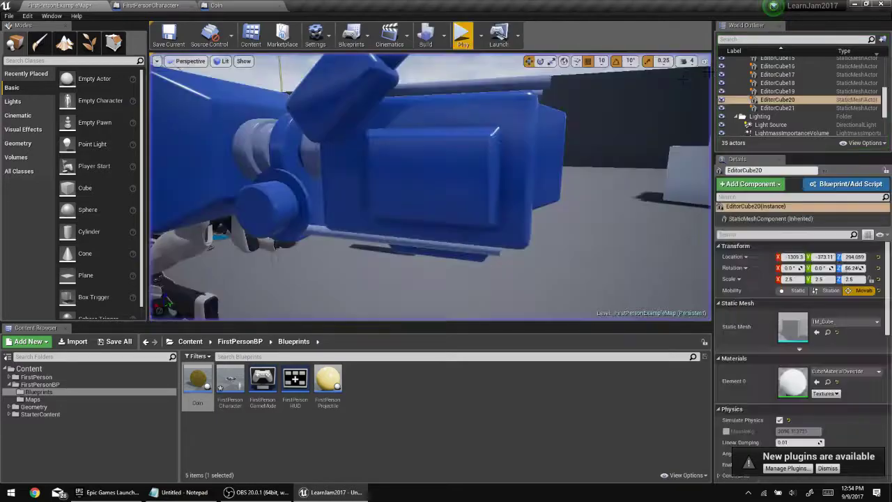
Place four more Coin actors on the floor of FirstPersonExampleMap, spread around the player character.
mouse_move(474, 146)
right_down()
mouse_move(474, 167)
mouse_move(474, 146)
right_up()
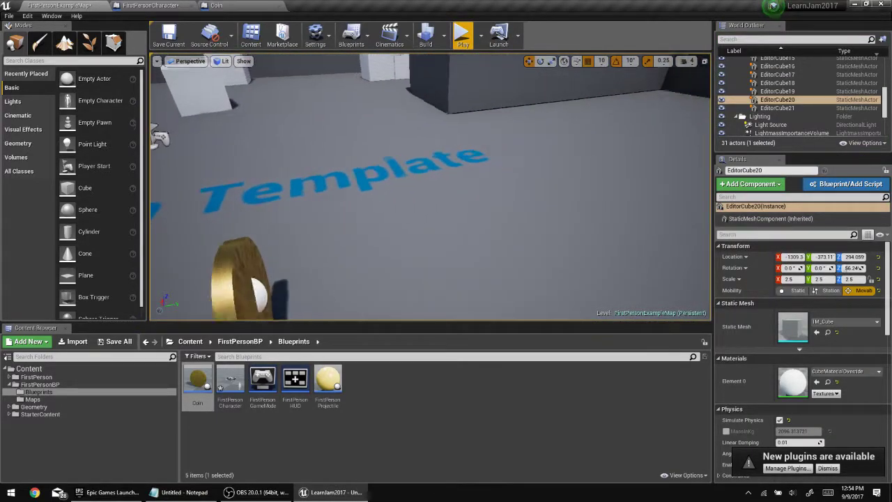
scroll(474, 146, down, 8)
drag(199, 380, 309, 132)
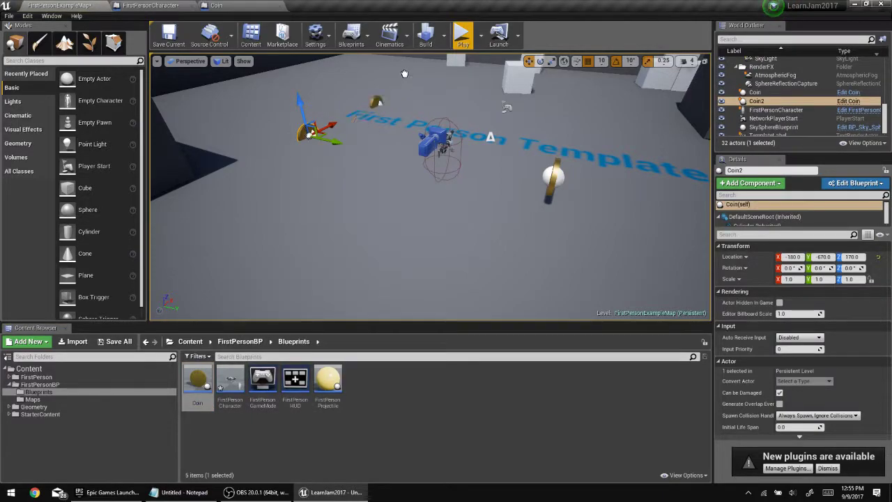
drag(404, 73, 405, 72)
drag(198, 379, 333, 92)
drag(202, 384, 394, 212)
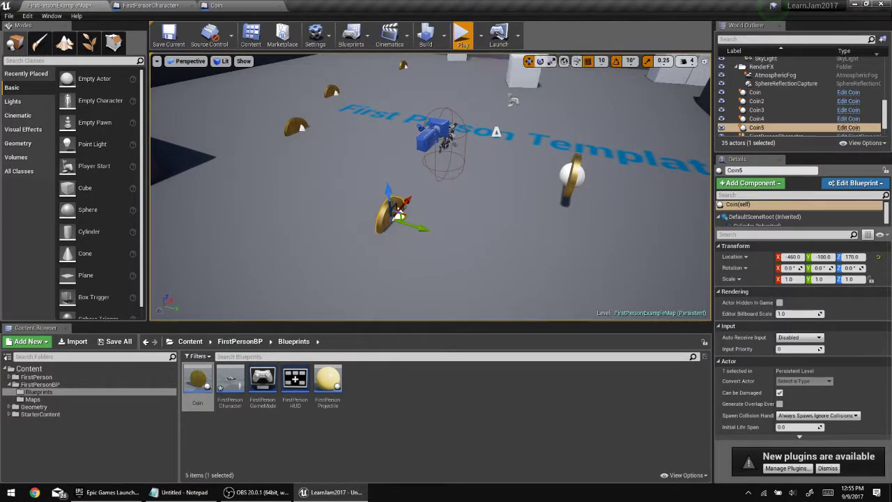
Play-test the map by collecting all the coins, walking and jumping around the arena, and end the session.
click(463, 39)
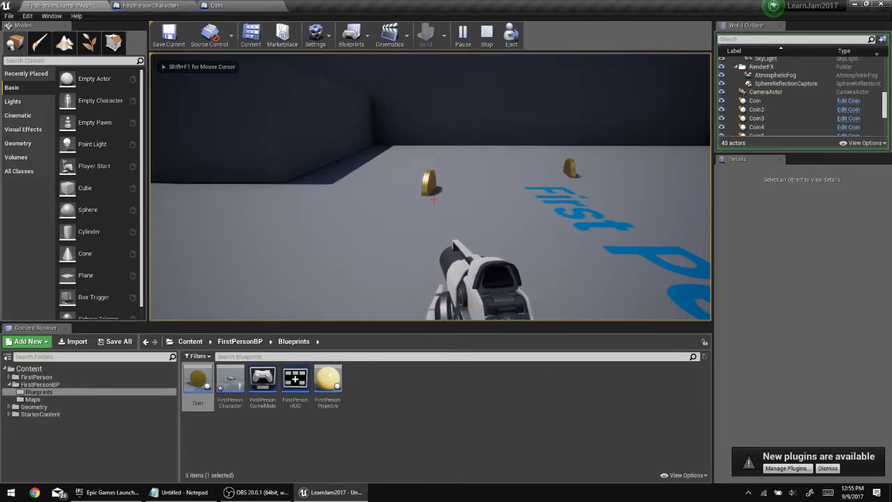
key(w)
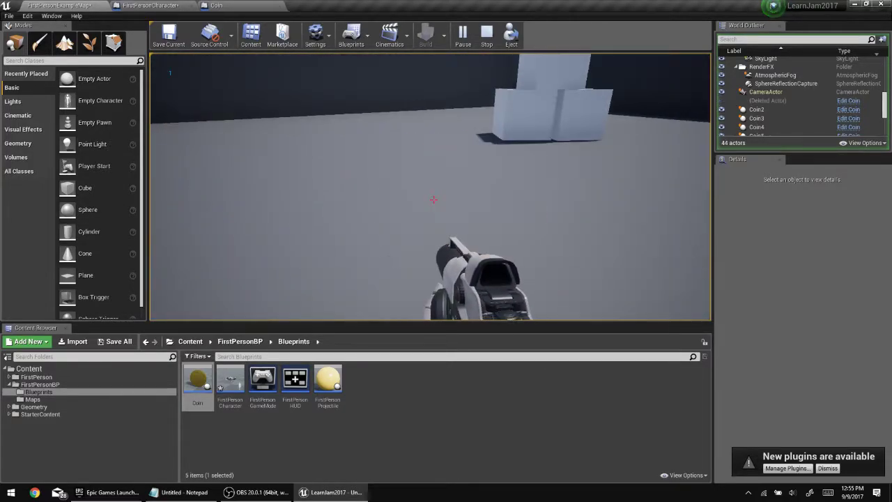
key(w)
key(w)
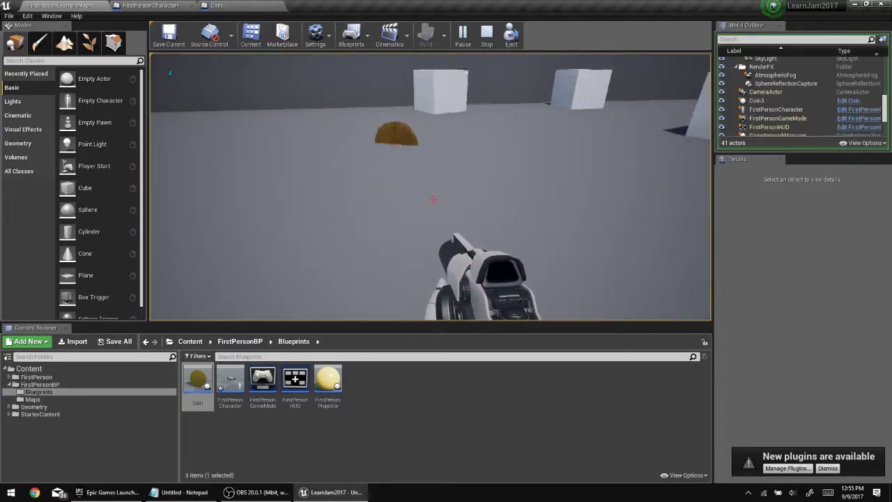
key(w)
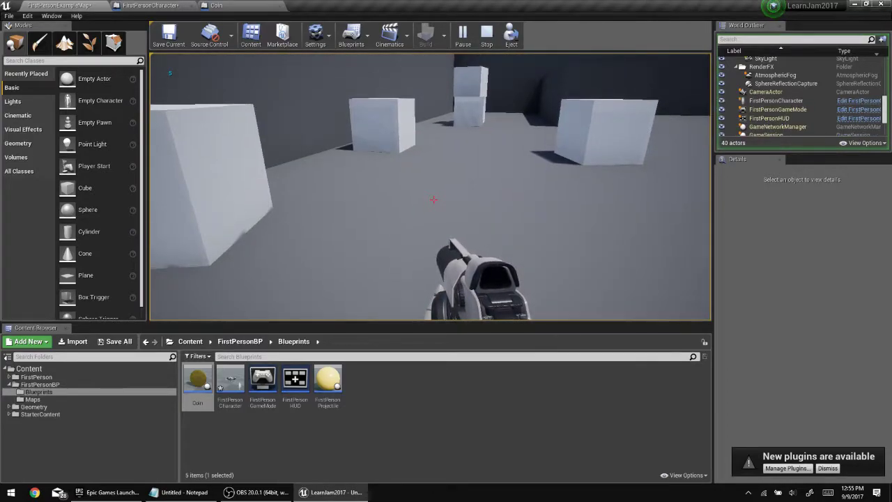
key(w)
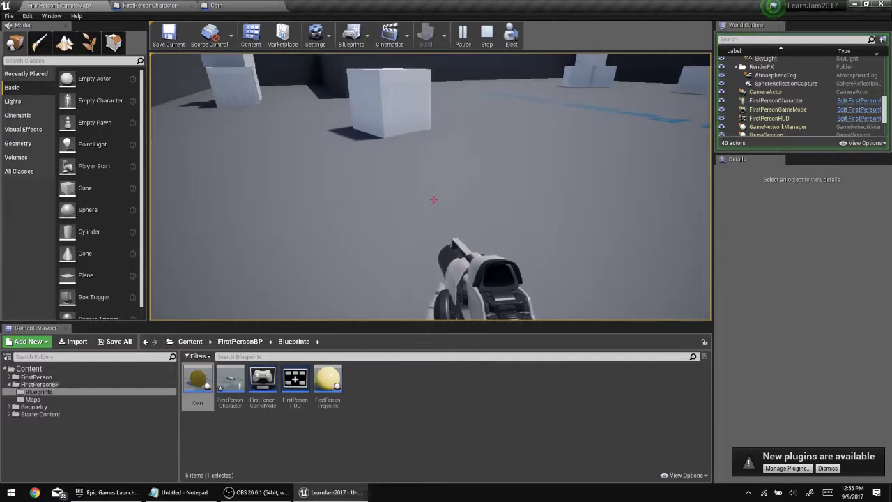
key(w)
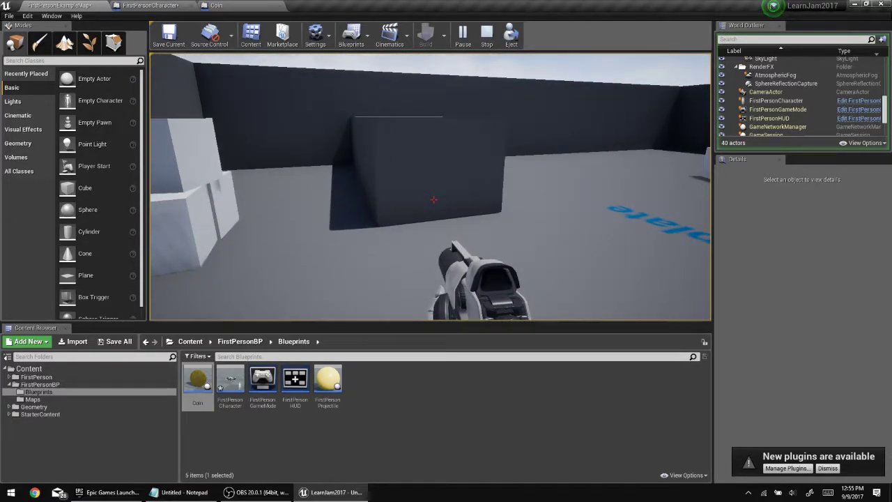
key(w)
key(space)
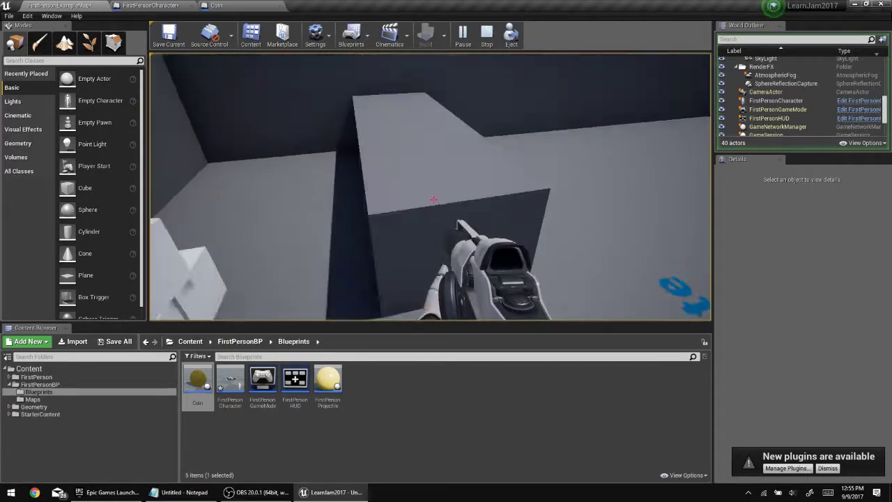
key(Escape)
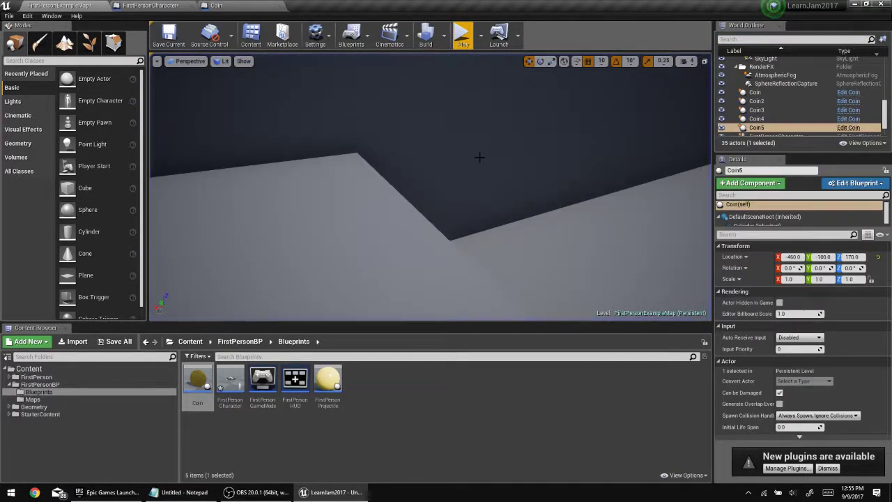
Save FirstPersonExampleMap and create a new level from the Default template.
key(ctrl+s)
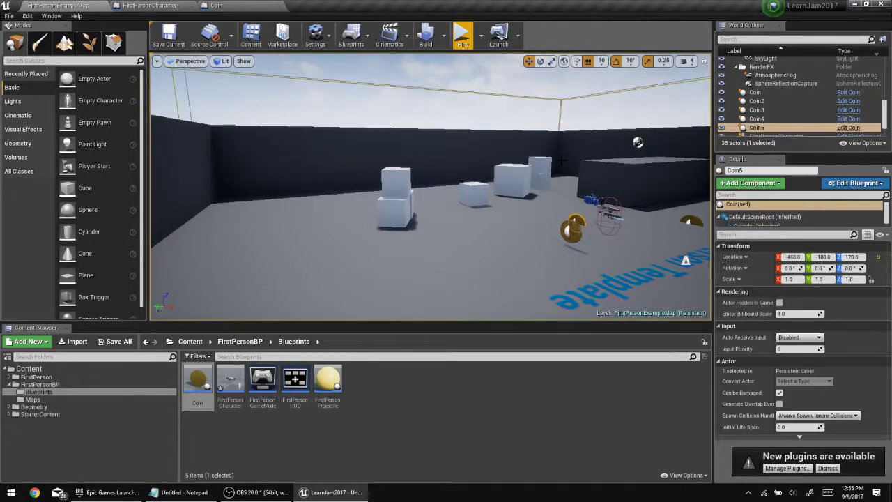
key(ctrl+s)
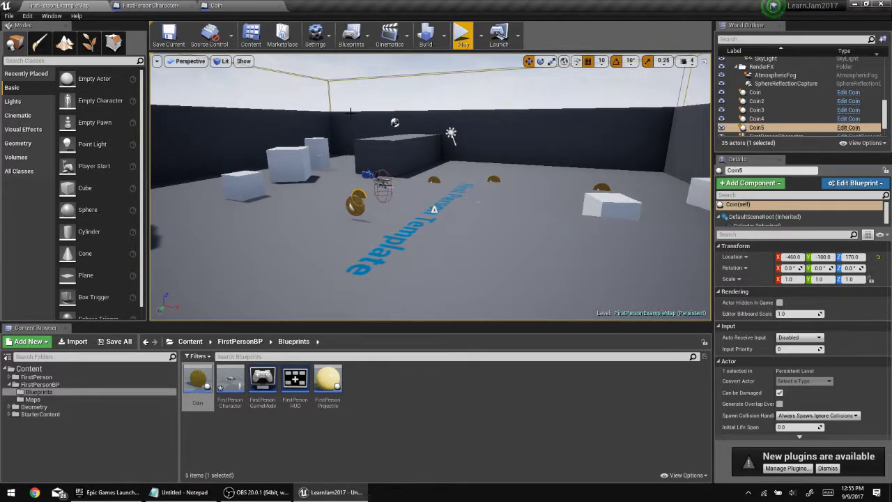
click(10, 15)
click(9, 16)
click(9, 16)
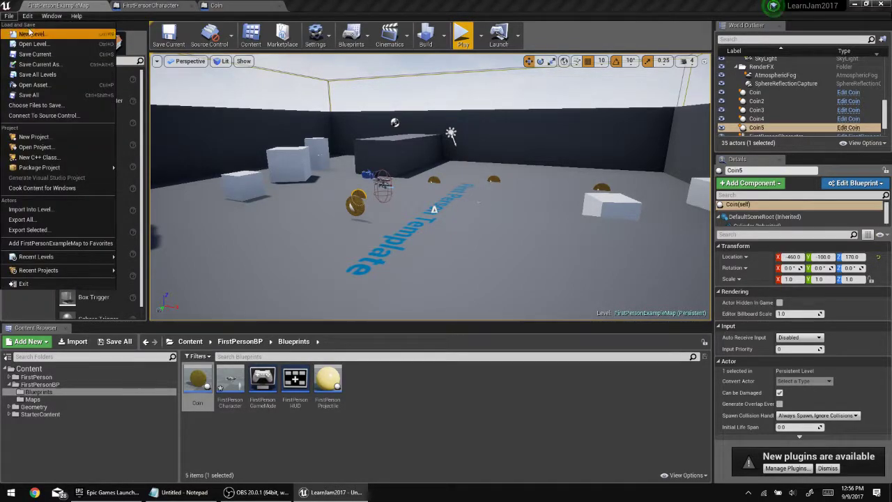
mouse_move(35, 19)
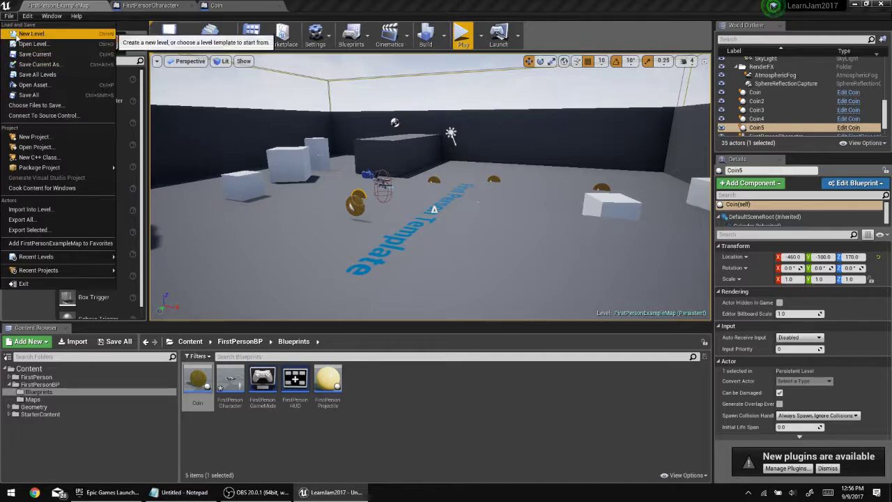
click(14, 35)
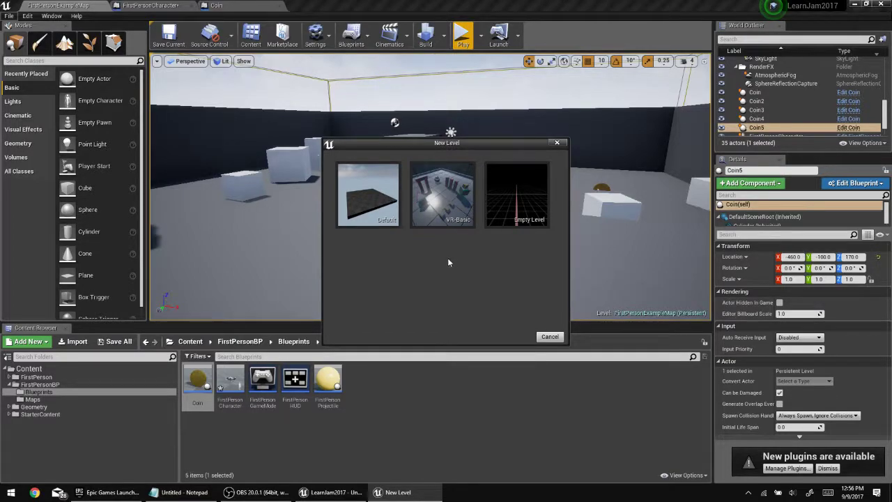
click(368, 197)
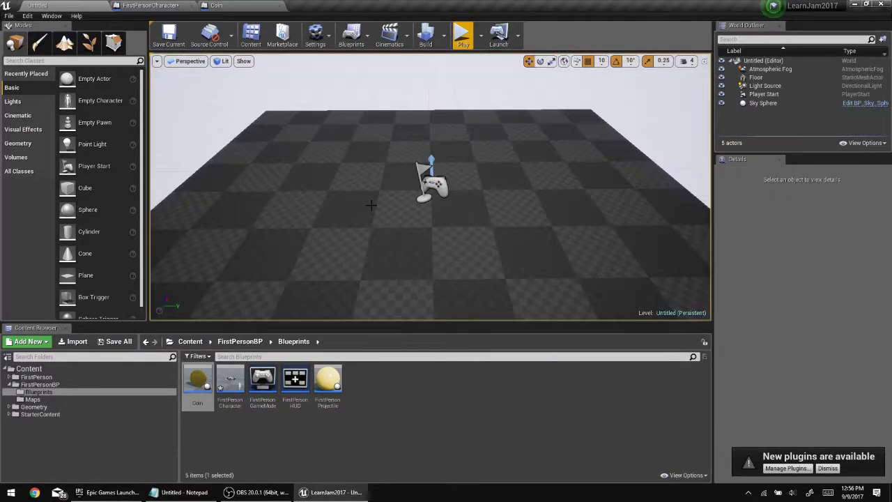
Raise the Player Start high above the floor to a Z location of 812.
right_drag(368, 197, 446, 191)
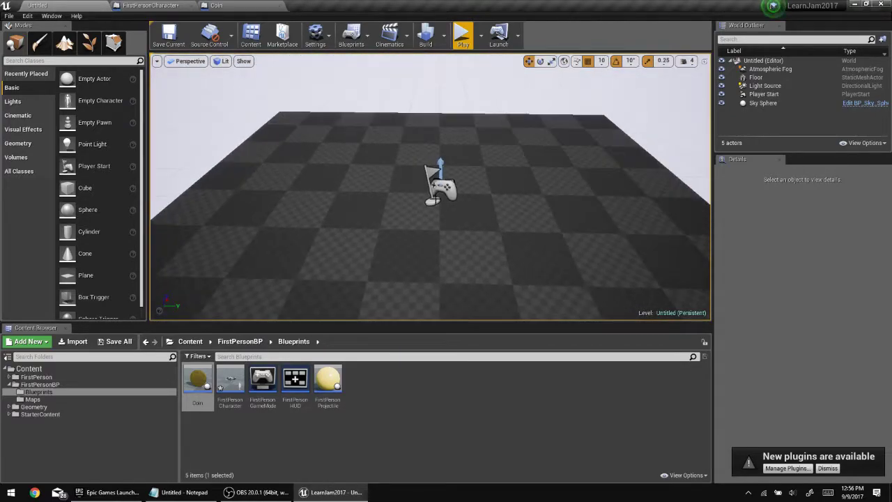
click(438, 185)
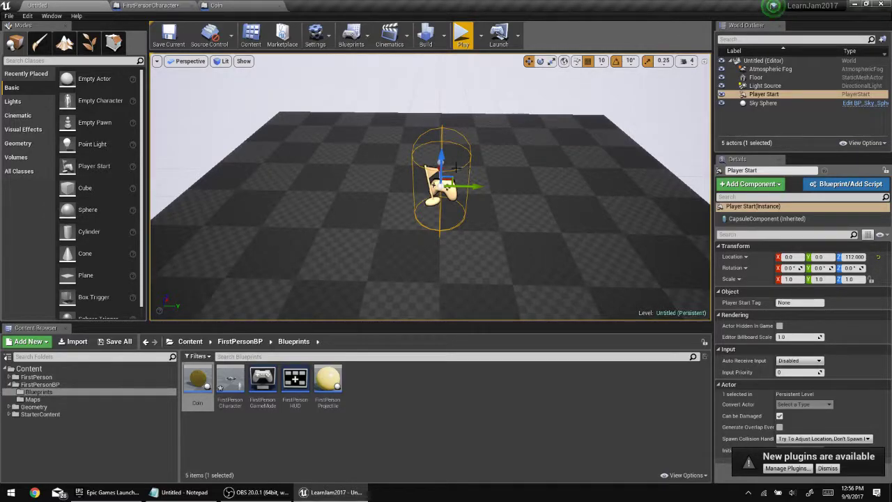
drag(441, 152, 442, 49)
key(f)
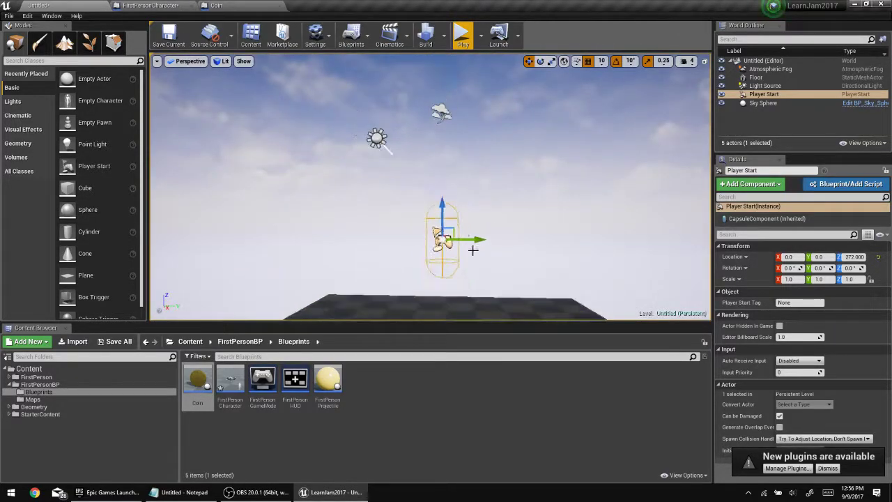
drag(439, 209, 441, 201)
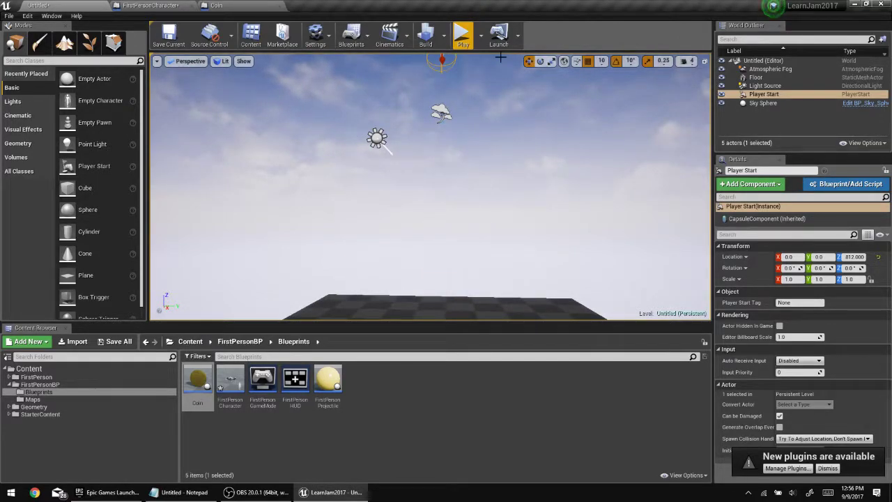
Play-test the new level by firing projectiles and jumping off the edge of the floor, and end the session.
click(462, 35)
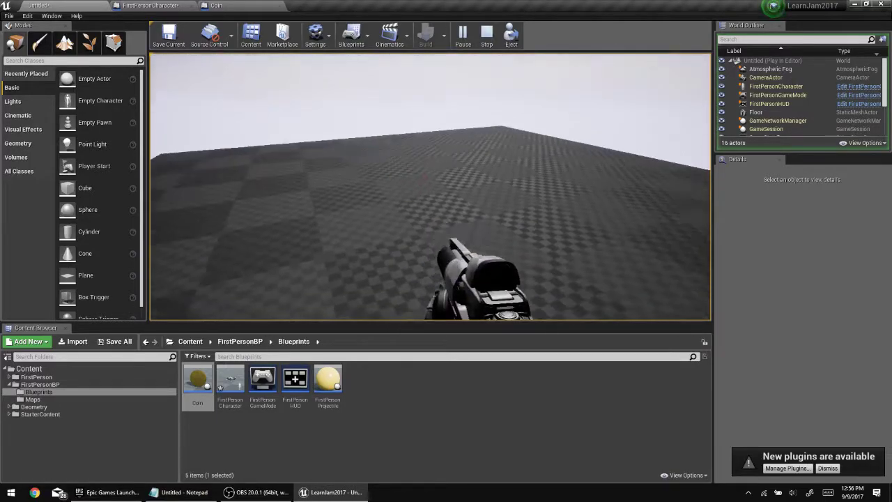
click(434, 199)
click(434, 199)
click(434, 199)
click(434, 200)
click(433, 199)
click(434, 199)
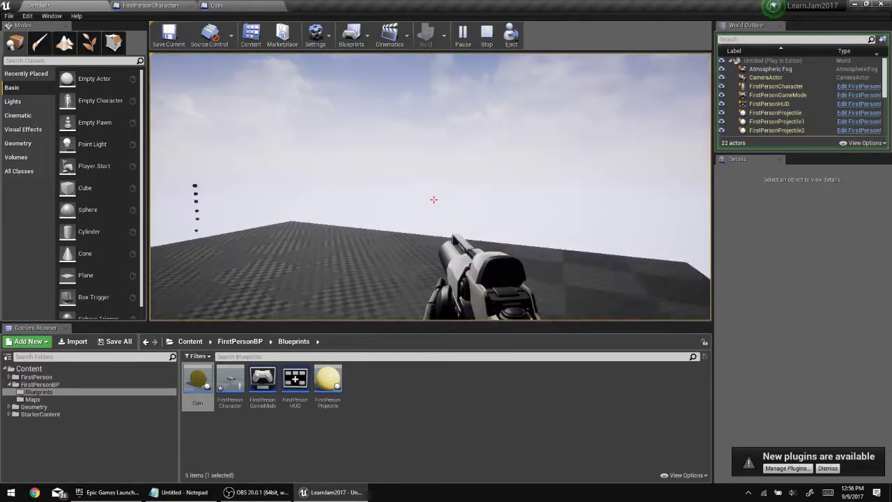
key(space)
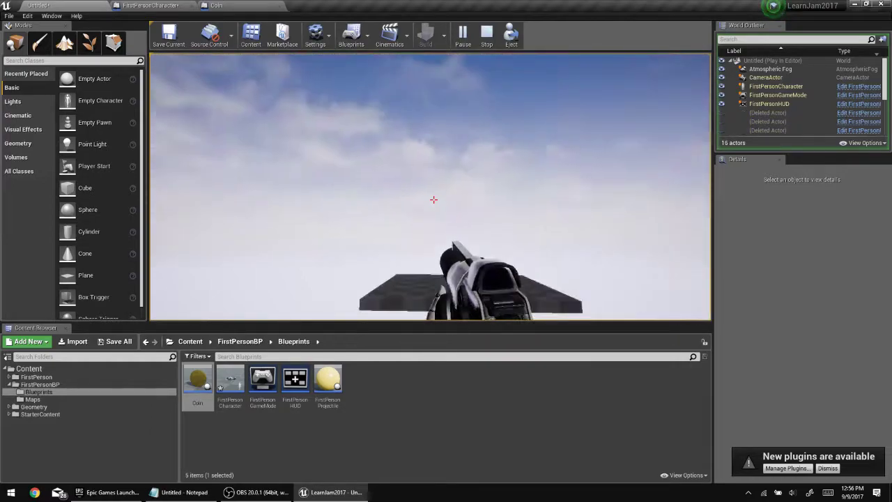
click(433, 199)
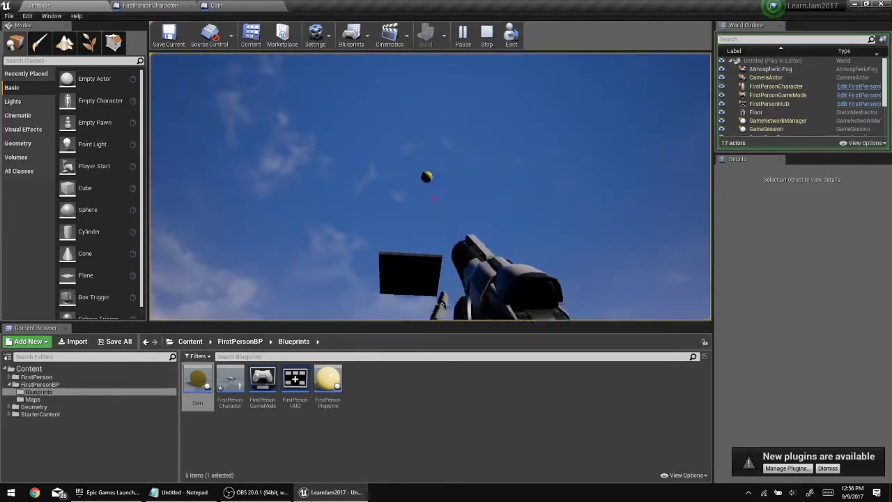
click(433, 199)
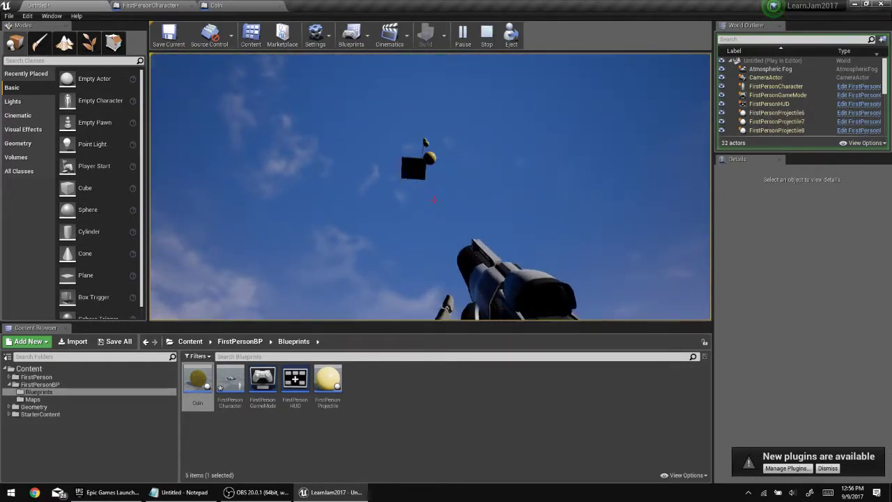
key(Escape)
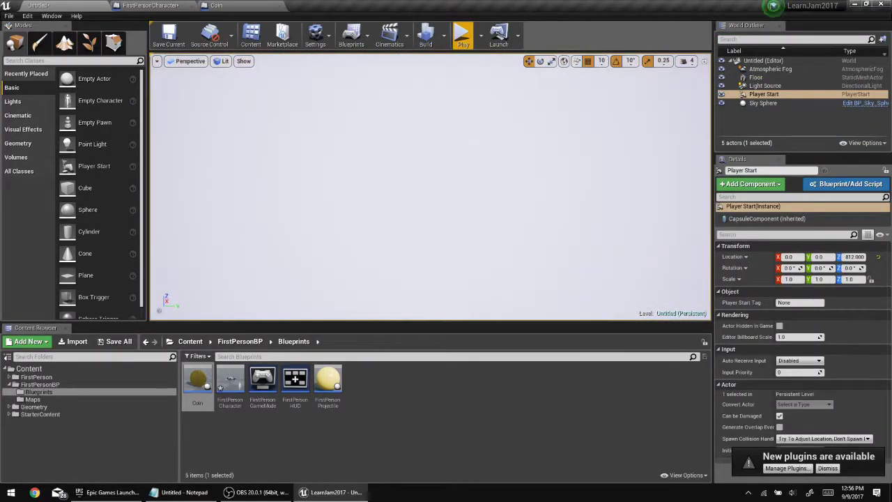
Examine the new level's Player Start, Sky Sphere and Light Source by focusing the view on each actor.
double_click(759, 95)
right_drag(530, 138, 510, 174)
click(766, 94)
double_click(763, 102)
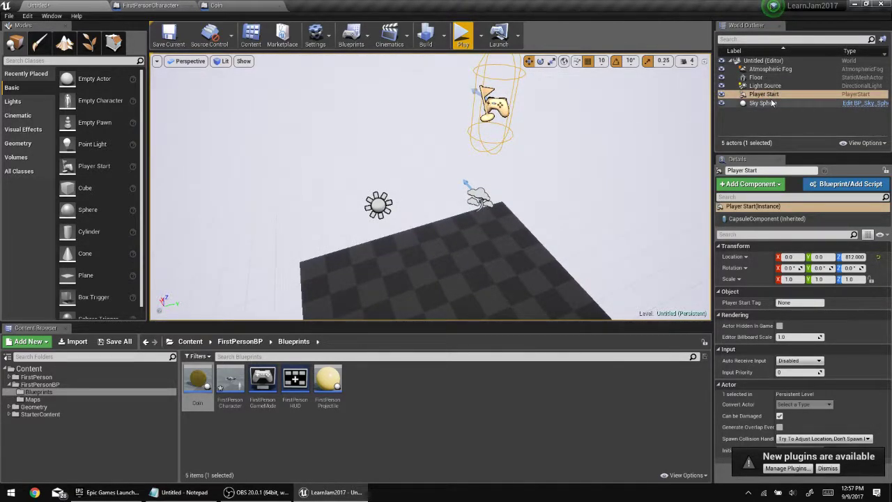
right_drag(577, 125, 592, 91)
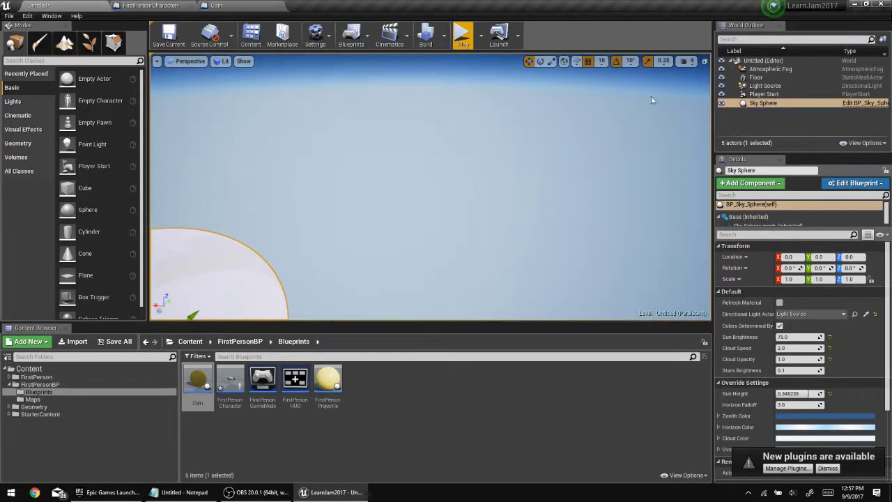
double_click(764, 86)
right_drag(519, 141, 536, 156)
Save the new level as Map1 in the FirstPersonBP/Maps folder.
key(ctrl+s)
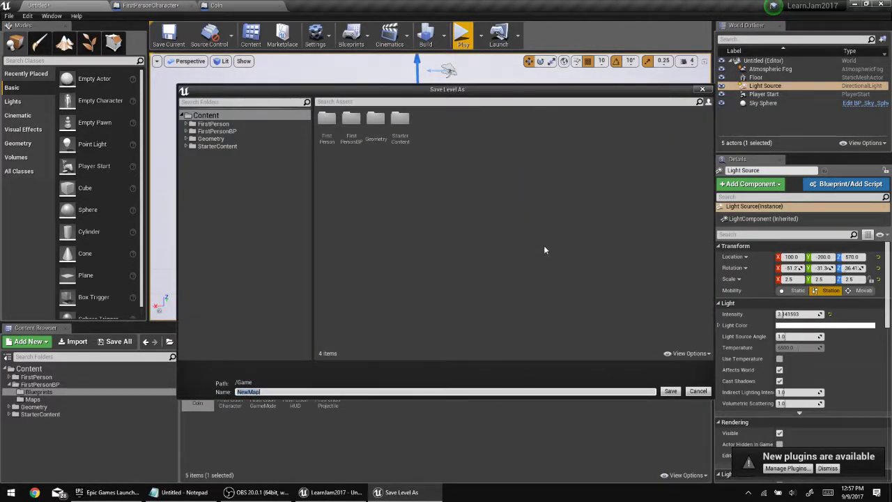
double_click(353, 122)
double_click(351, 123)
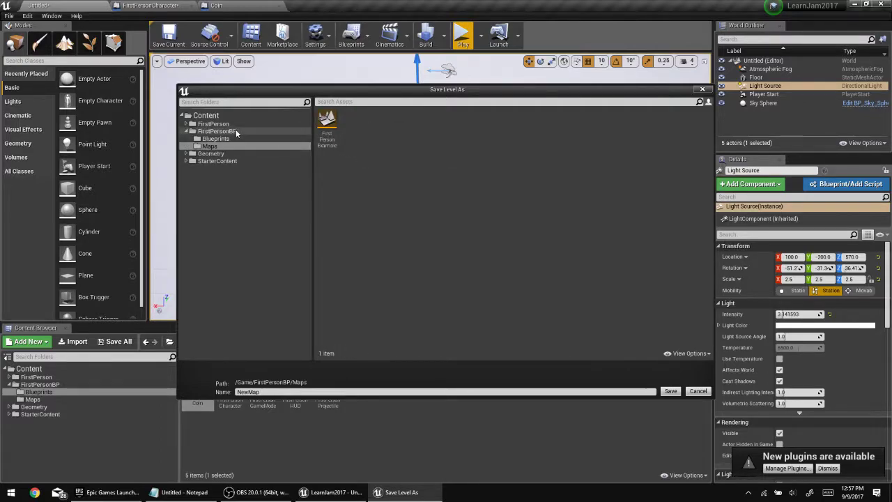
click(261, 390)
text(Map1)
key(Return)
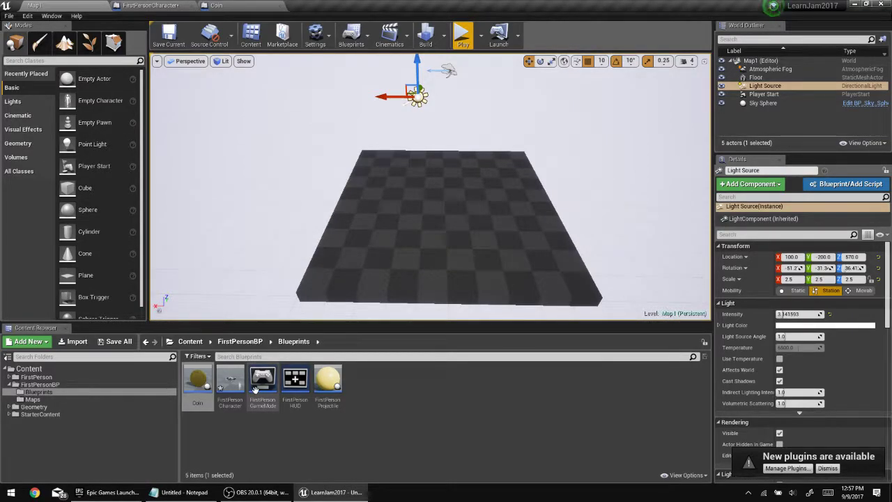
Place an additive Linear Stair brush on the floor at about X 350, Y -130, Z 40.
right_drag(418, 209, 321, 199)
drag(488, 234, 425, 164)
drag(331, 96, 332, 96)
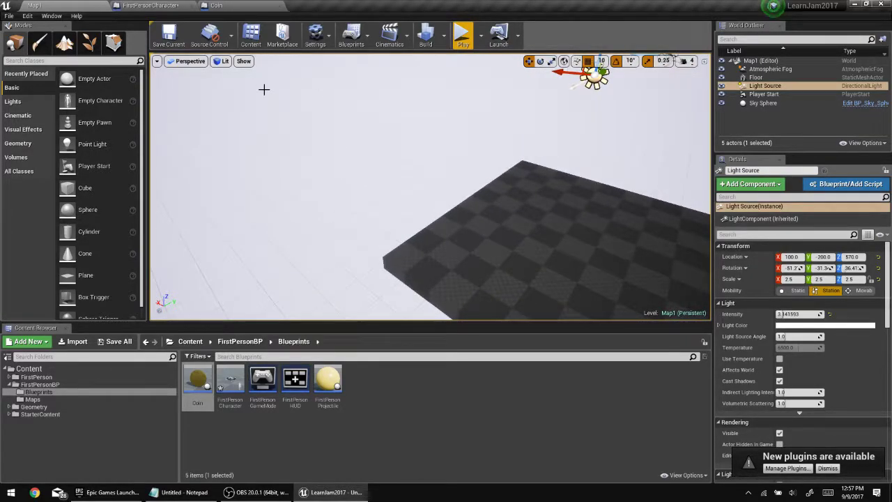
click(24, 144)
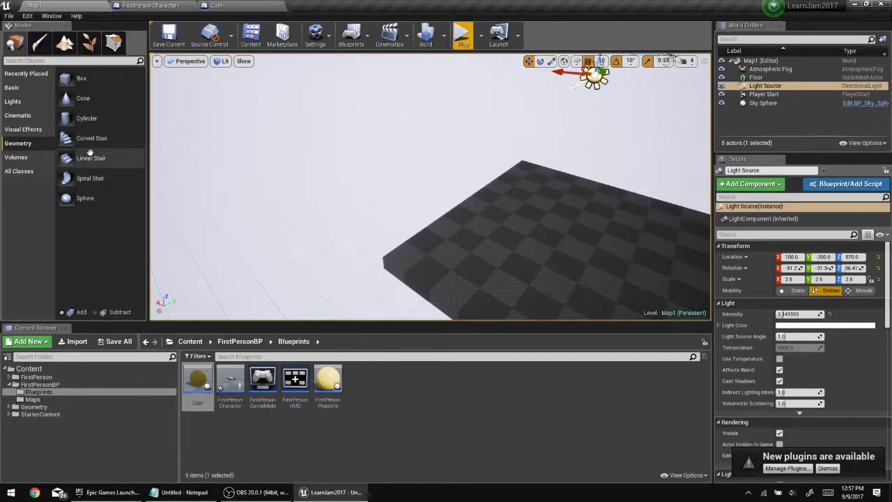
drag(104, 157, 170, 144)
mouse_move(425, 198)
mouse_down()
mouse_move(483, 211)
mouse_move(483, 226)
mouse_up()
mouse_move(482, 227)
right_down()
mouse_move(411, 213)
mouse_move(299, 219)
right_up()
mouse_move(419, 223)
right_down()
mouse_move(523, 226)
mouse_move(491, 225)
right_up()
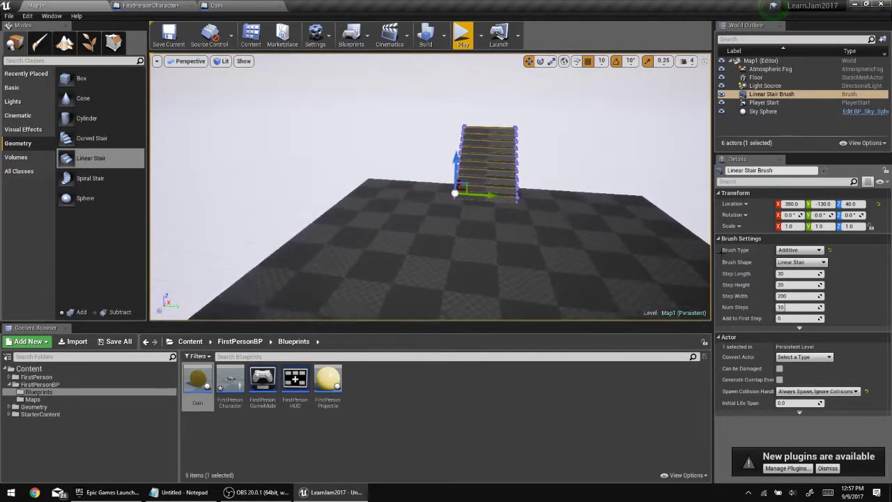
Set the stair brush's Step Width to 1000 and shift it to Y -510 so it spans the floor's edge.
click(798, 296)
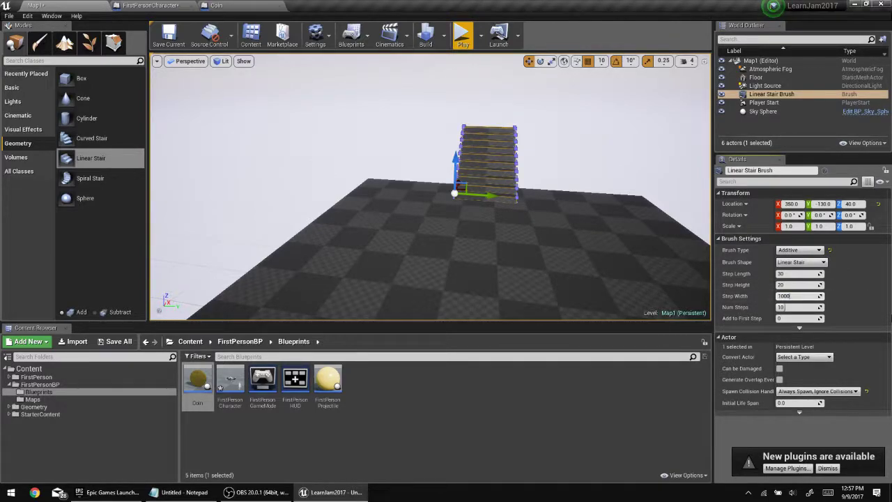
key(Return)
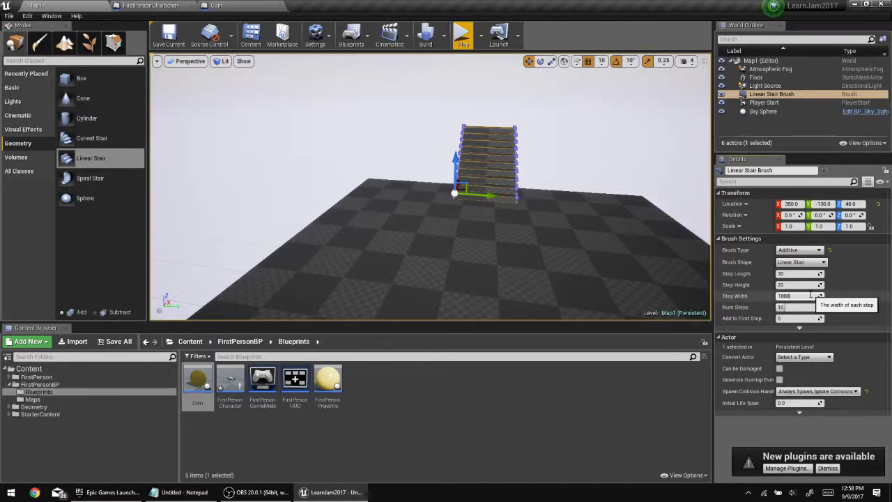
key(Return)
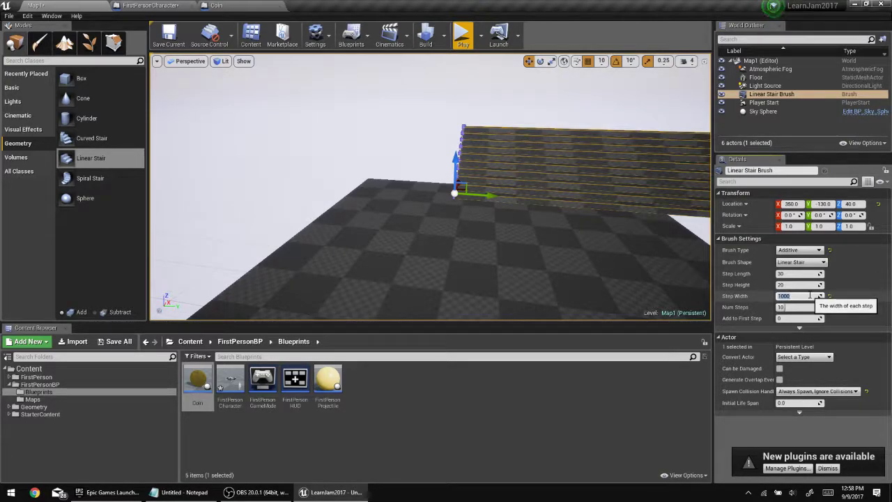
right_drag(414, 216, 398, 203)
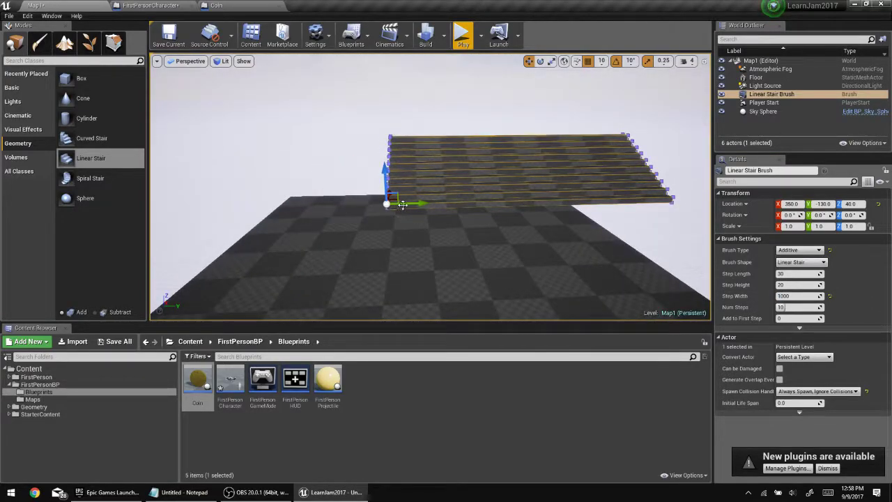
drag(400, 204, 302, 206)
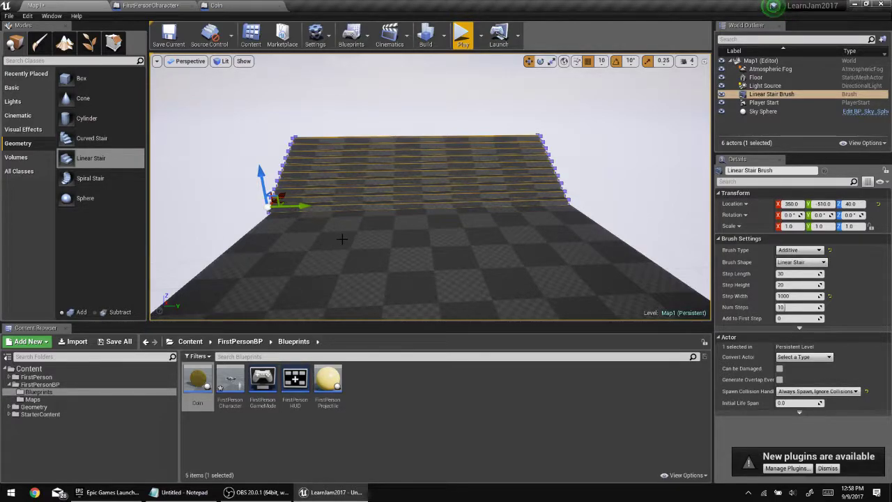
Set the stair brush's Num Steps to 45 to extend the staircase.
click(385, 248)
click(424, 179)
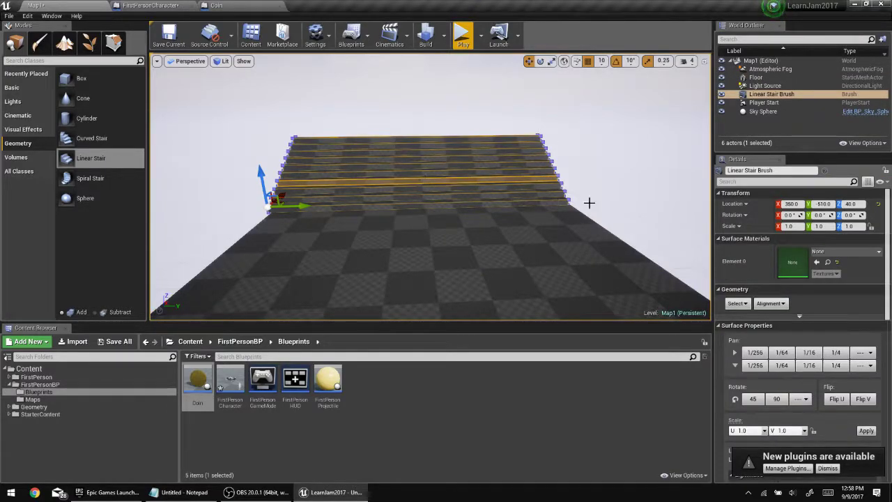
click(501, 170)
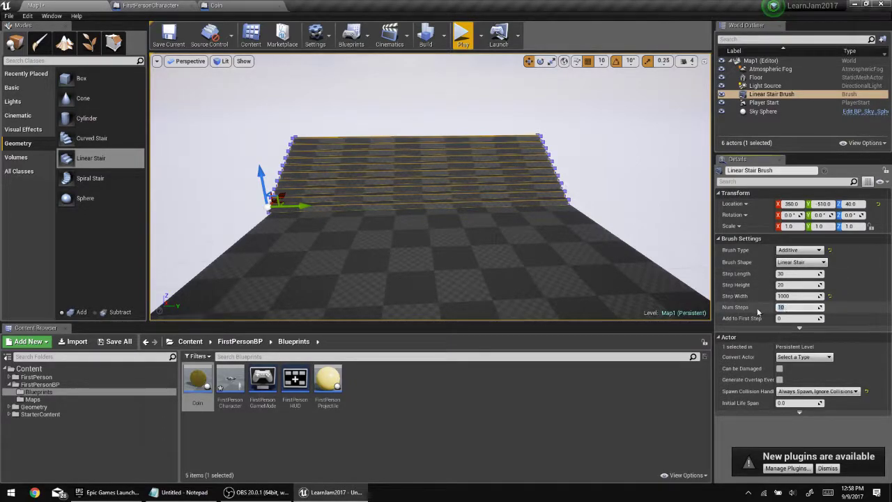
text(45)
key(Return)
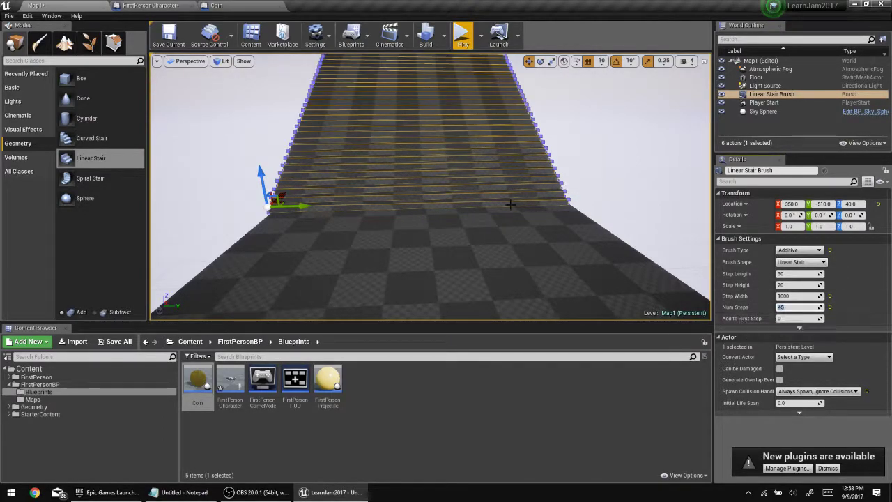
right_drag(430, 187, 428, 182)
right_drag(502, 220, 463, 226)
click(509, 137)
key(s)
right_drag(509, 138, 520, 137)
click(301, 273)
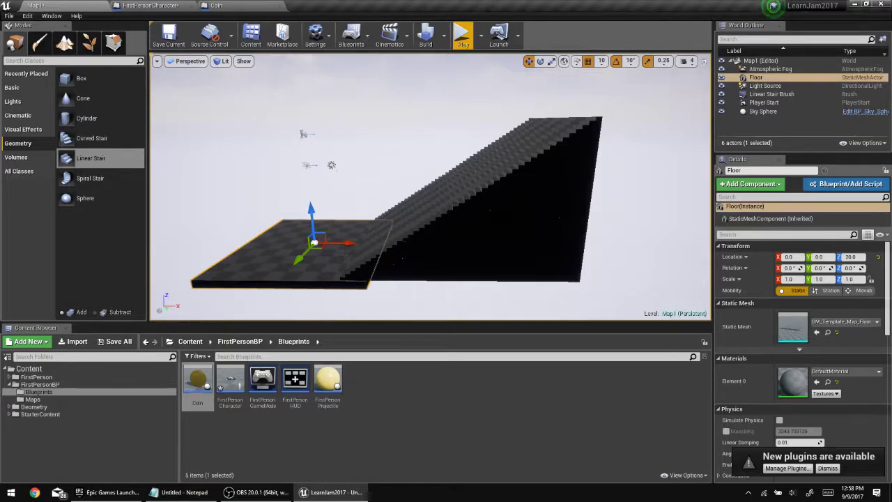
right_click(341, 257)
click(326, 260)
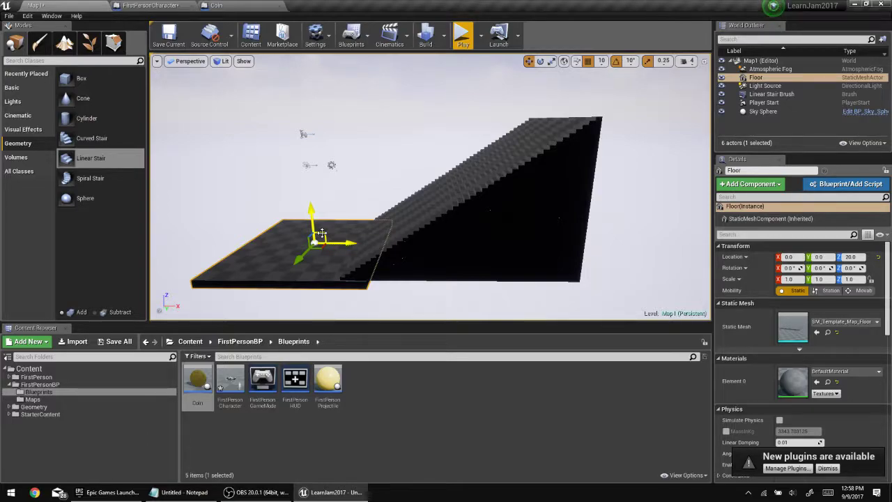
right_drag(315, 241, 327, 242)
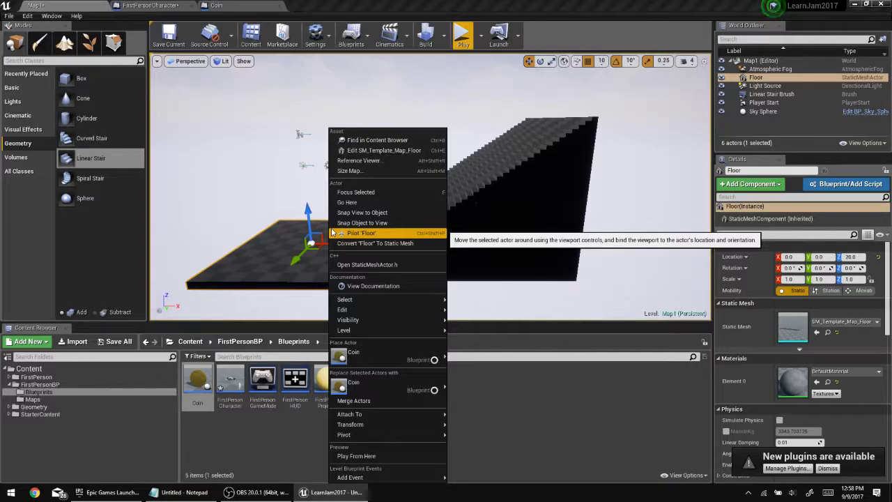
click(285, 140)
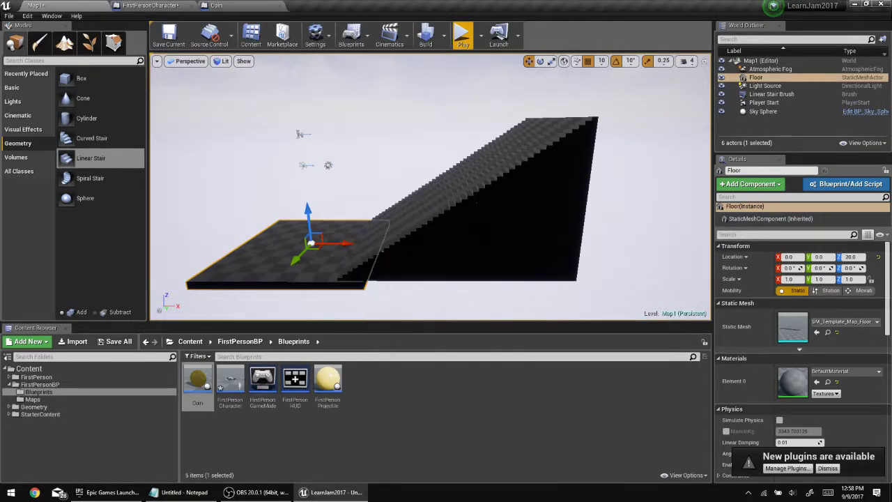
alt+drag(322, 239, 640, 110)
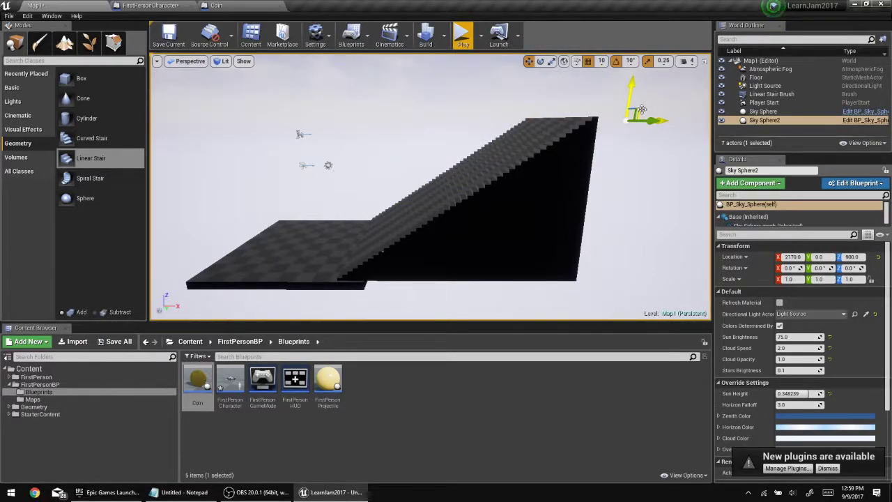
right_drag(626, 126, 591, 142)
key(w)
key(w)
key(Delete)
Duplicate the Floor straight up to a Z location of 350.
right_drag(667, 114, 666, 122)
key(a)
click(552, 184)
right_drag(553, 183, 585, 179)
key(a)
key(f)
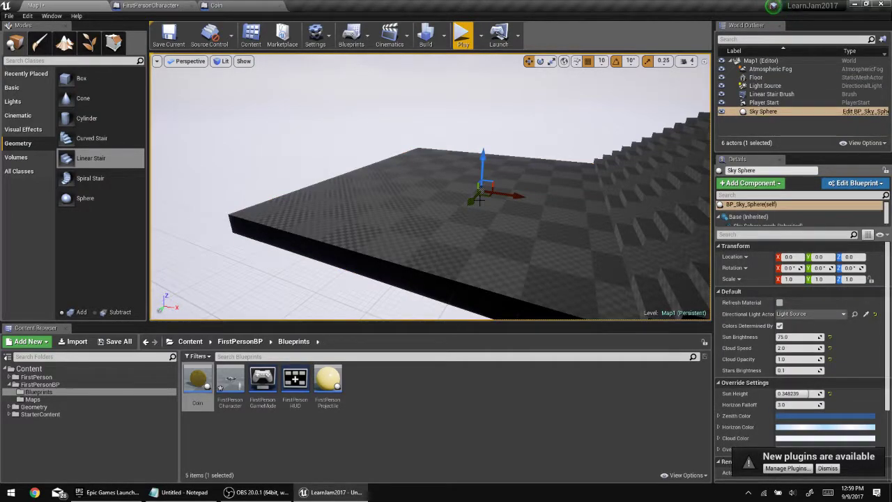
alt+drag(484, 143, 499, 50)
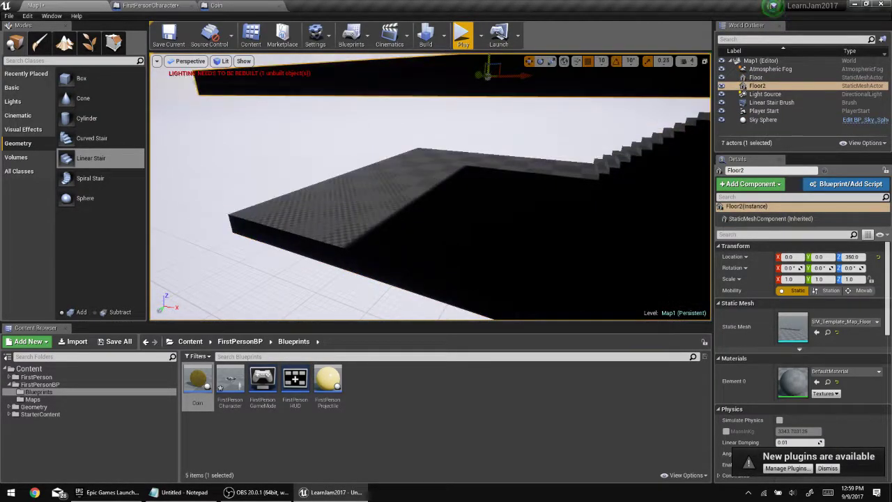
Move the floor copy to the upper end of the staircase at X 2200, Z 960.
right_drag(499, 91, 500, 154)
scroll(500, 92, down, 10)
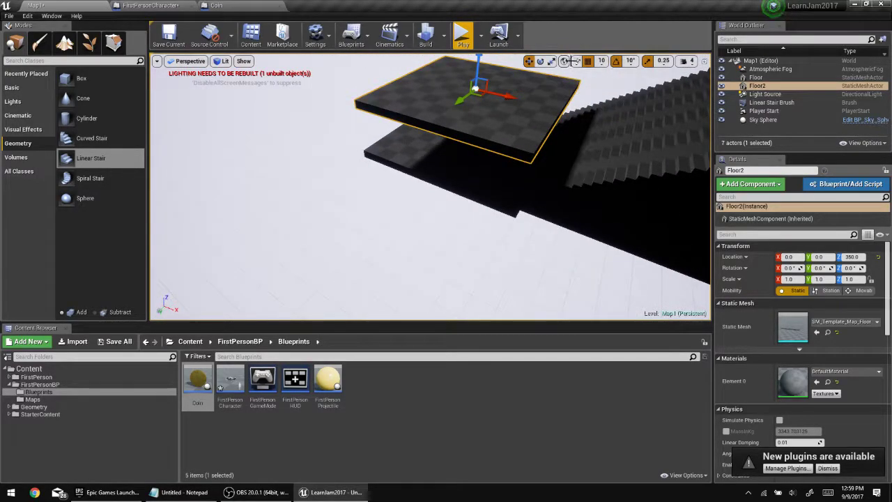
right_drag(601, 135, 640, 85)
scroll(602, 135, down, 8)
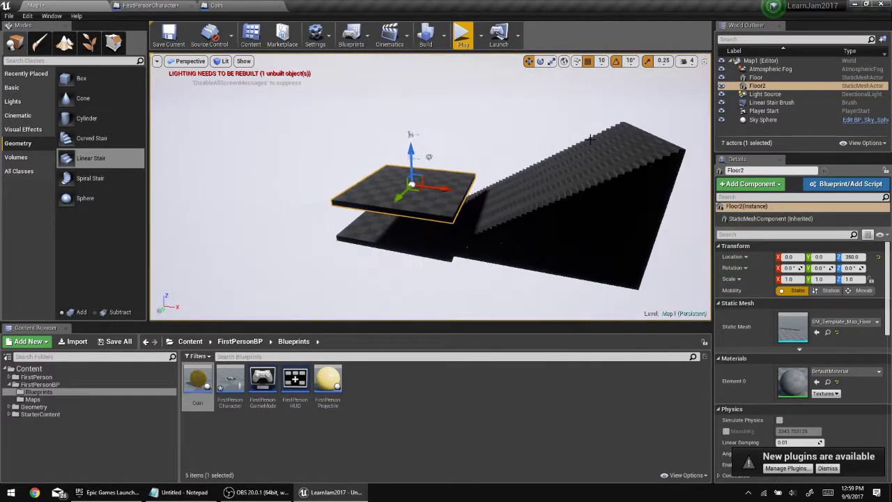
right_drag(525, 172, 543, 150)
drag(397, 204, 672, 148)
scroll(573, 174, up, 10)
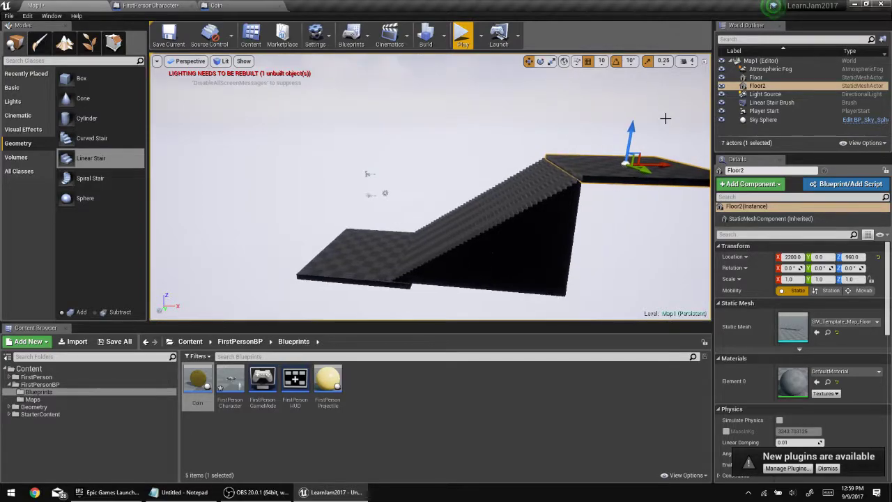
Lower the upper floor to a Z location of 940 to align it with the highest stair step.
right_drag(573, 174, 552, 158)
key(f)
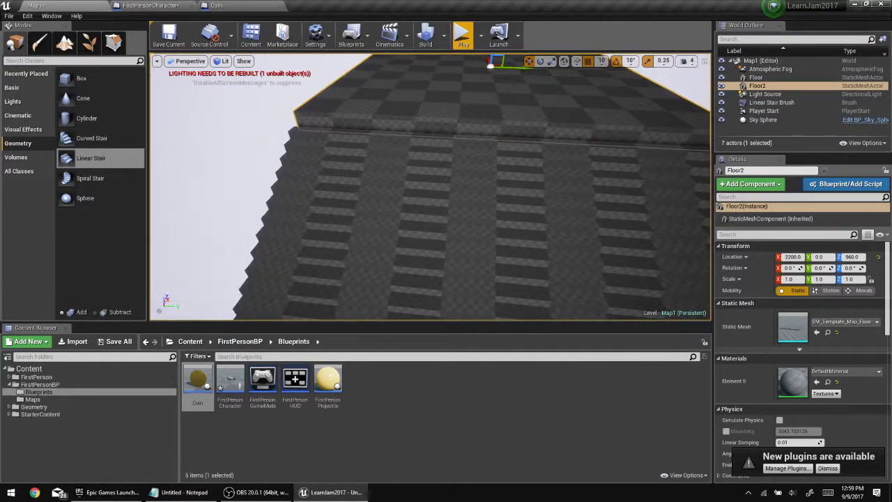
drag(460, 100, 453, 109)
mouse_move(434, 122)
right_down()
mouse_move(418, 123)
mouse_move(437, 112)
right_up()
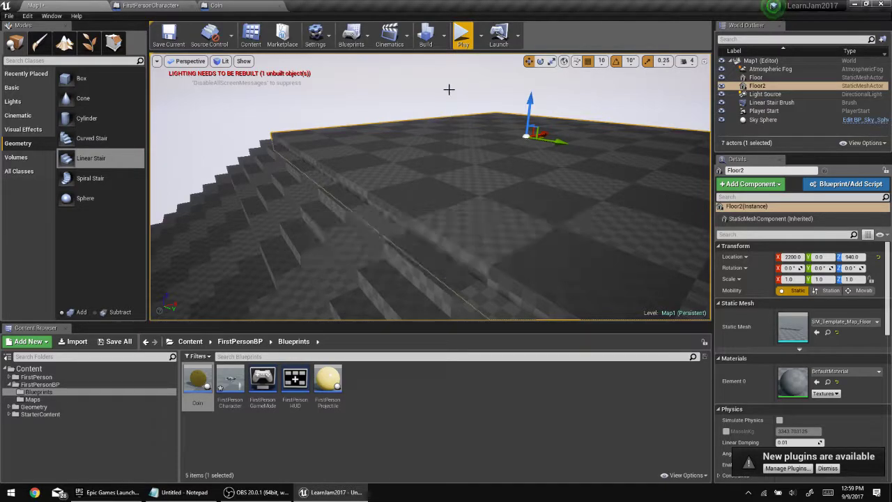
Play-test Map1 by climbing the stairs, jumping off the upper floor and firing projectiles, and end the session.
click(463, 35)
key(w)
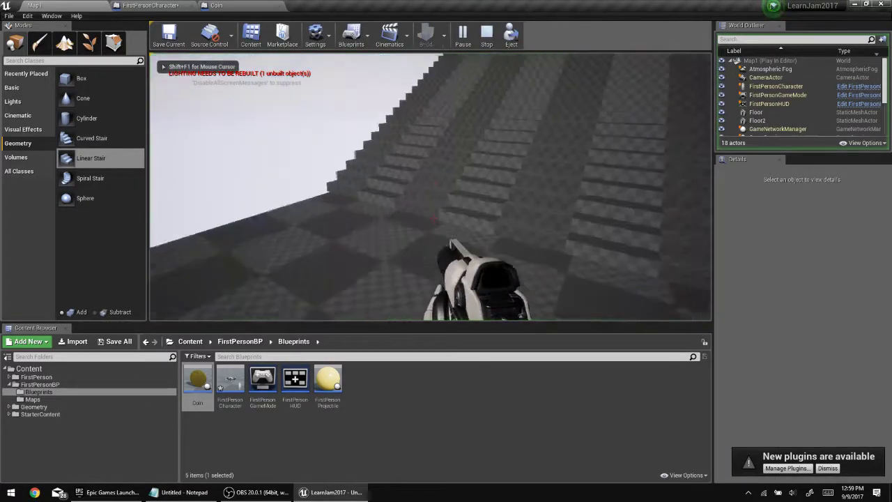
key(w)
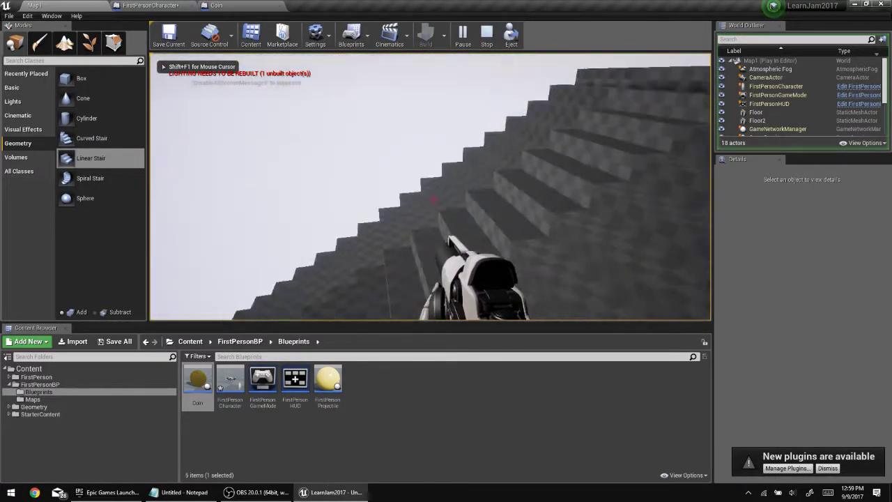
key(w)
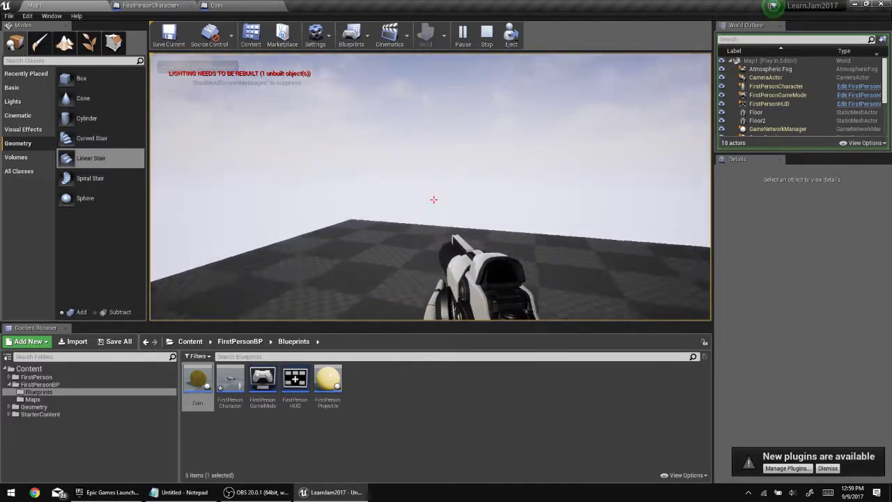
click(434, 199)
key(w)
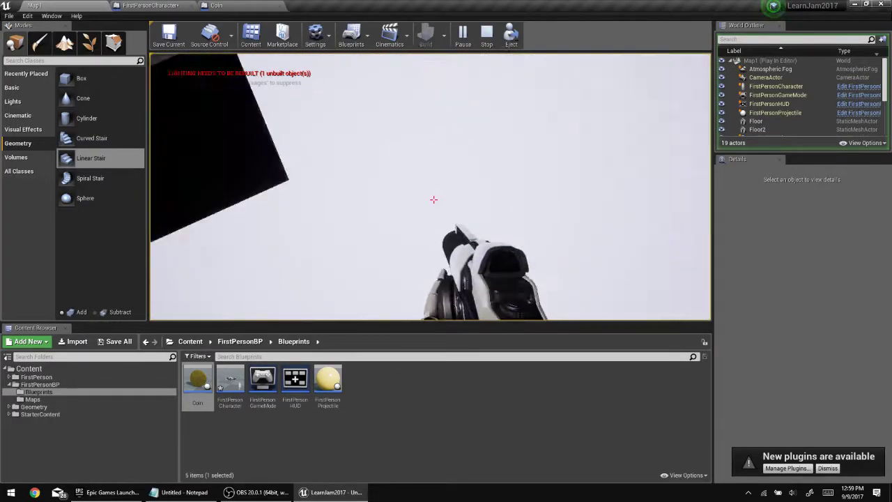
click(434, 199)
click(434, 199)
click(434, 199)
click(433, 200)
click(434, 200)
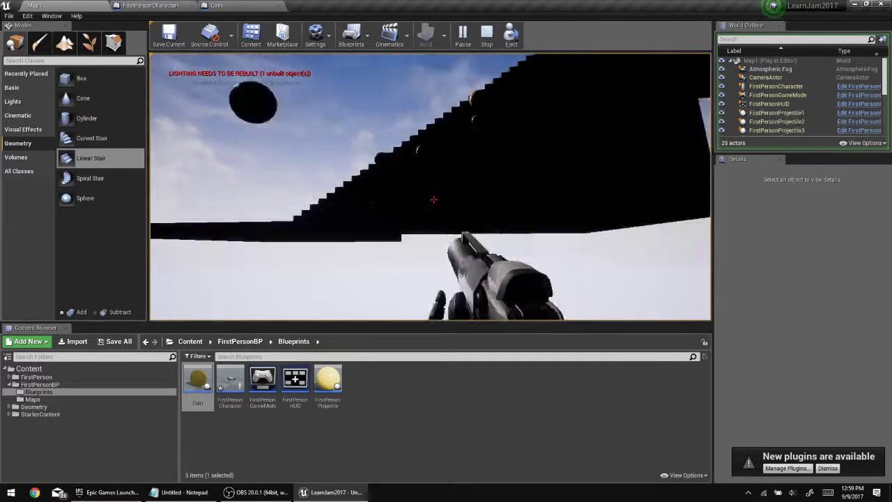
click(434, 199)
click(433, 200)
click(433, 199)
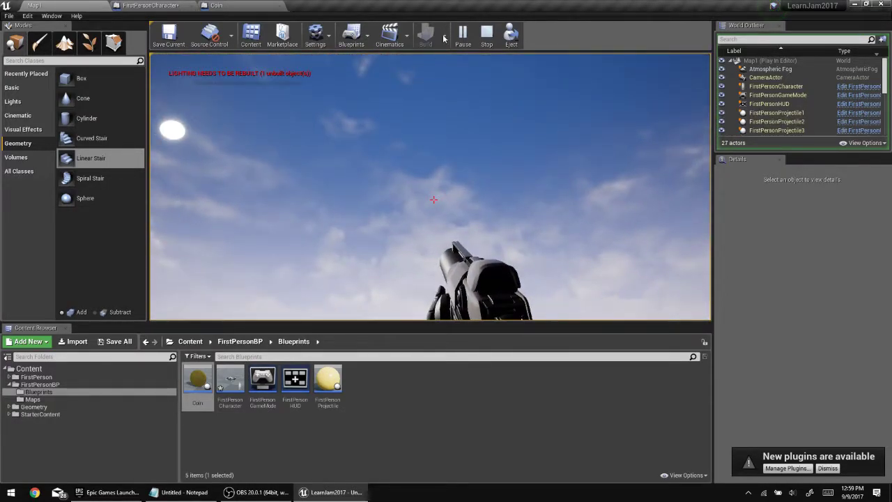
click(482, 34)
Save Map1 with the new staircase and upper floor.
key(ctrl+s)
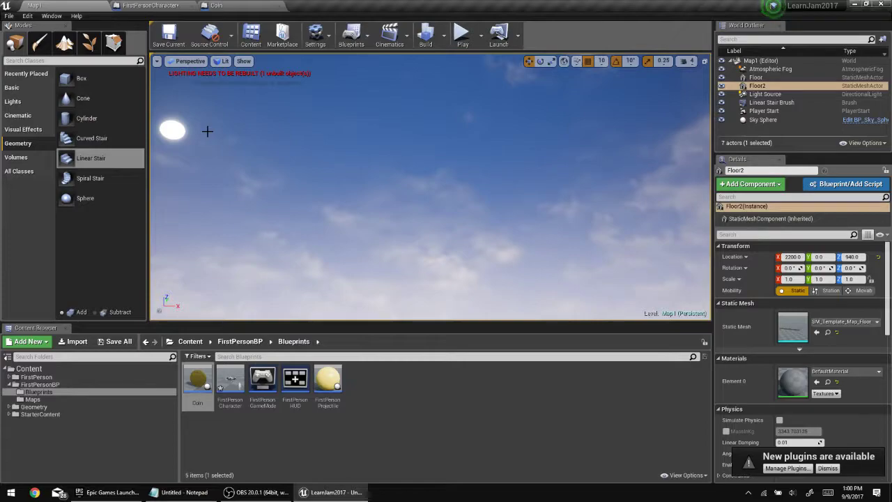
right_drag(385, 122, 621, 265)
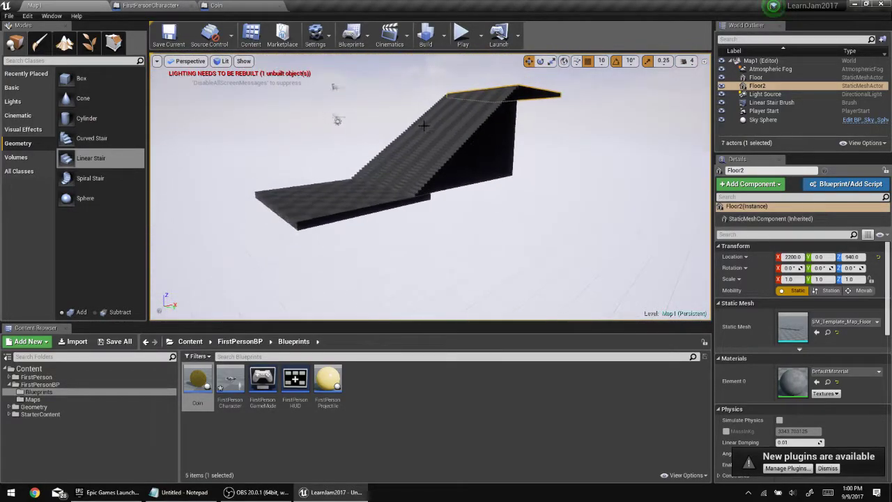
key(ctrl+s)
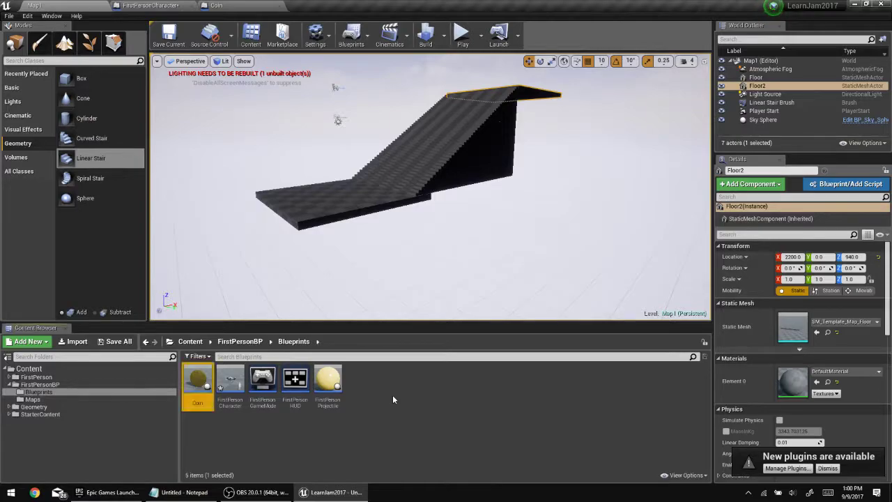
Create a Blueprint class based on Actor in the Blueprints folder, name it KillZ, and open it for editing.
right_click(393, 394)
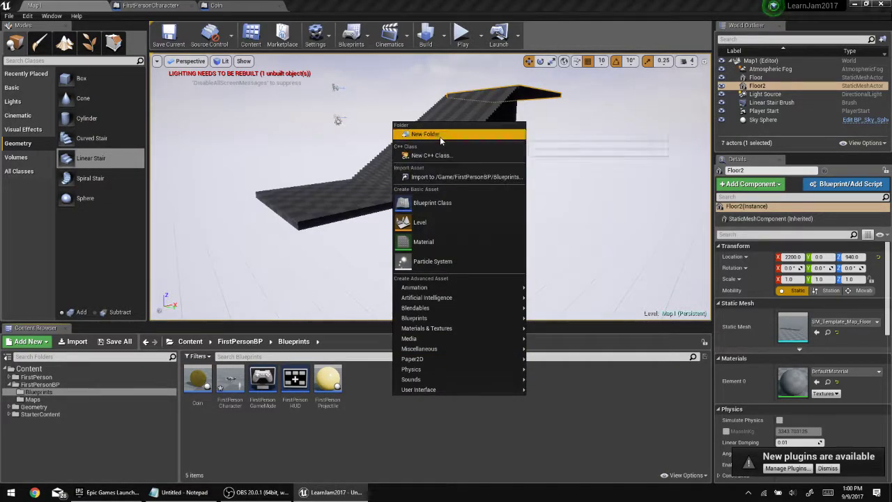
click(433, 203)
click(362, 159)
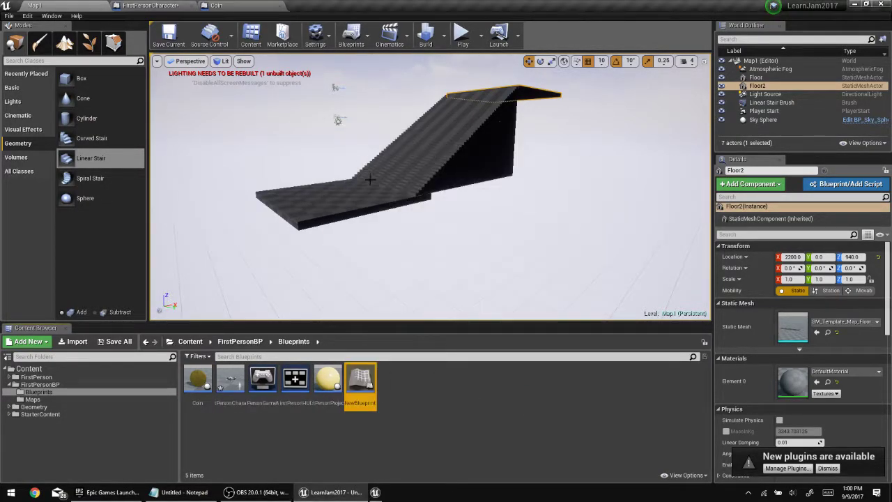
text(KillZ)
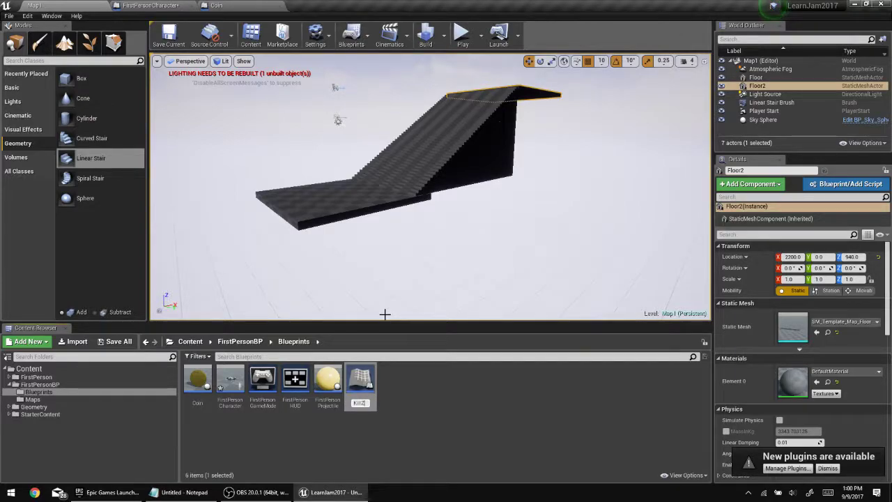
key(Return)
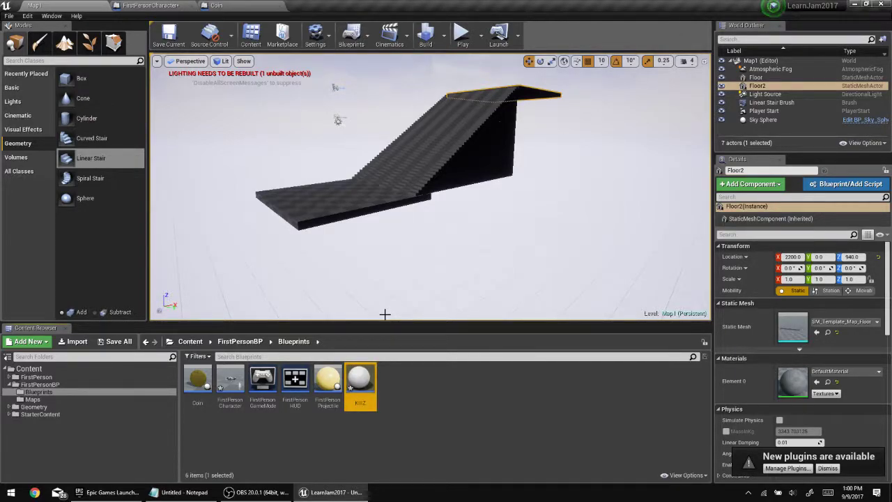
double_click(369, 377)
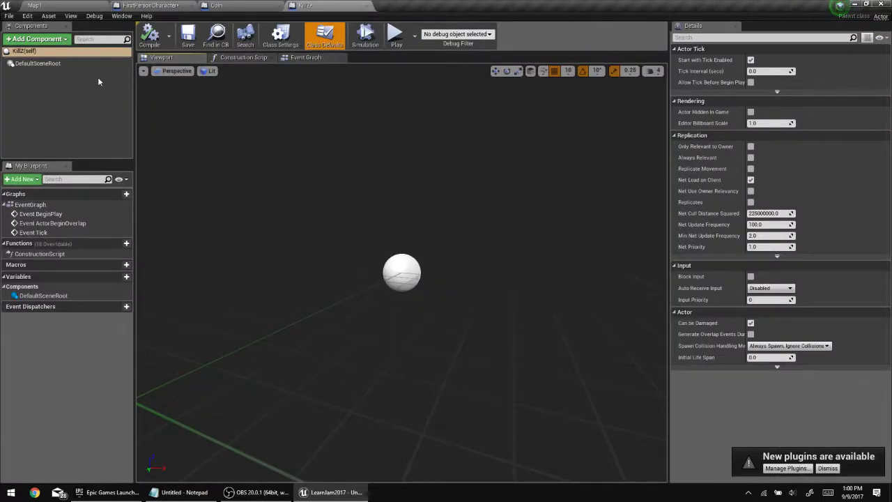
click(34, 5)
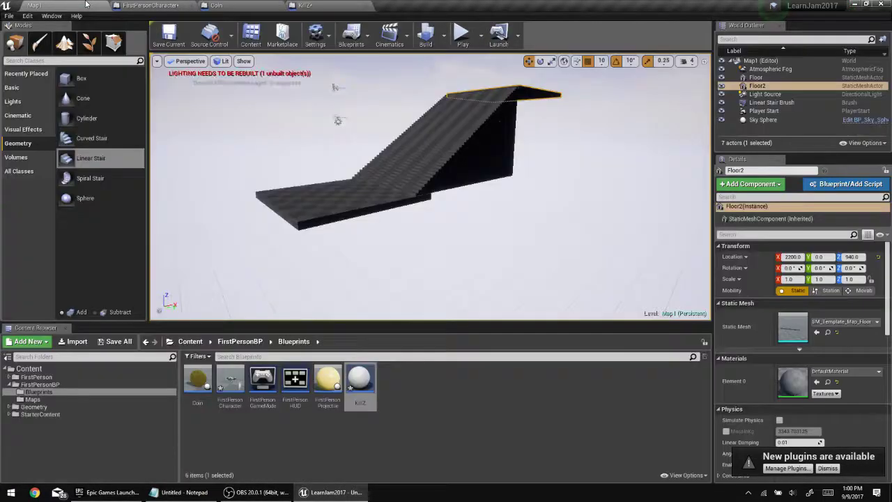
right_click(428, 399)
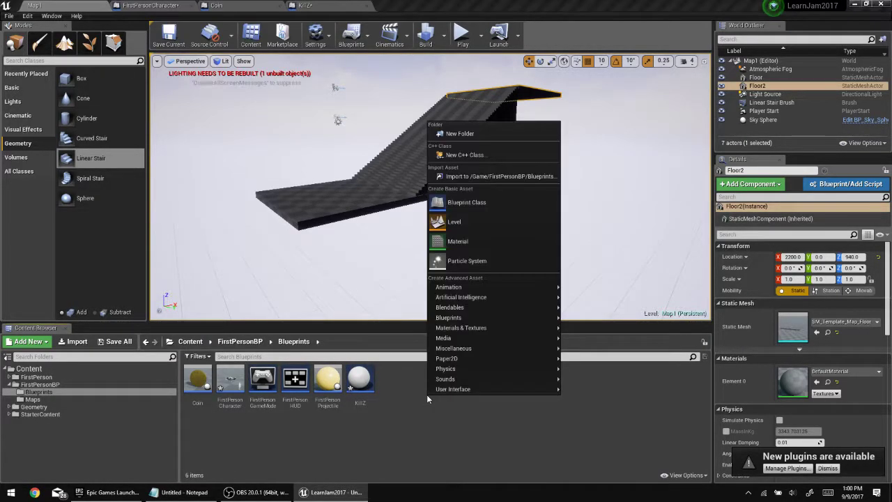
click(483, 200)
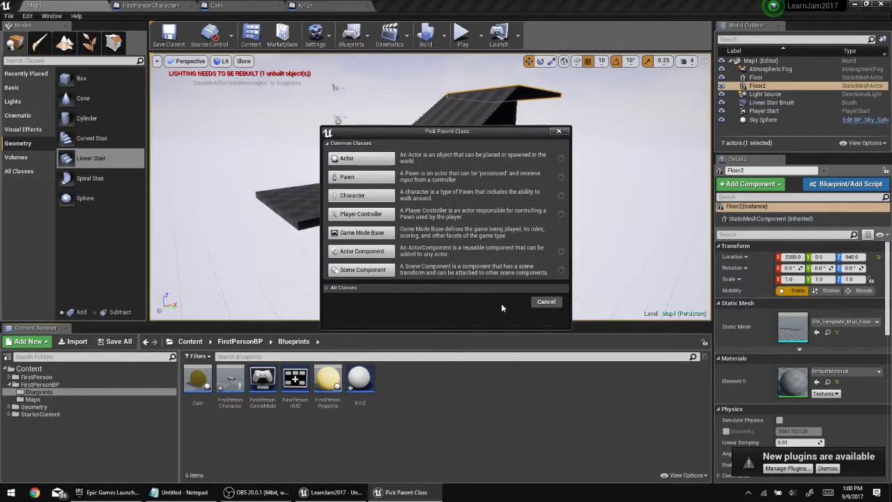
click(554, 302)
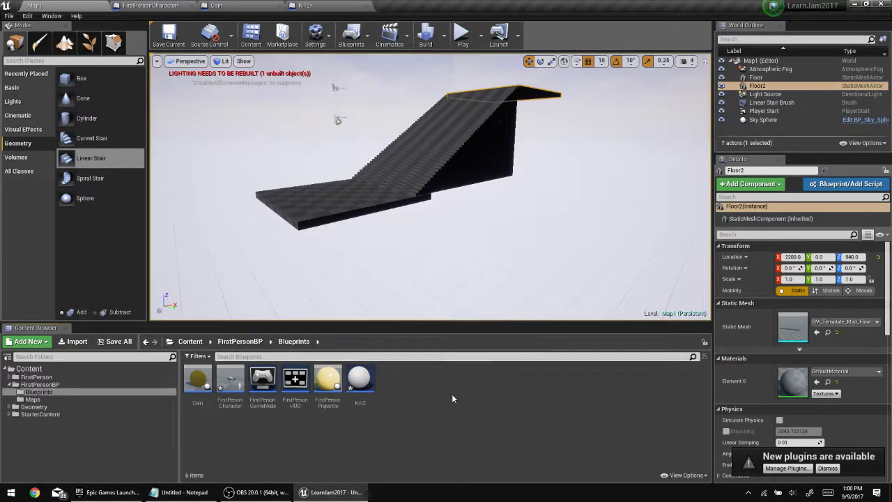
double_click(359, 379)
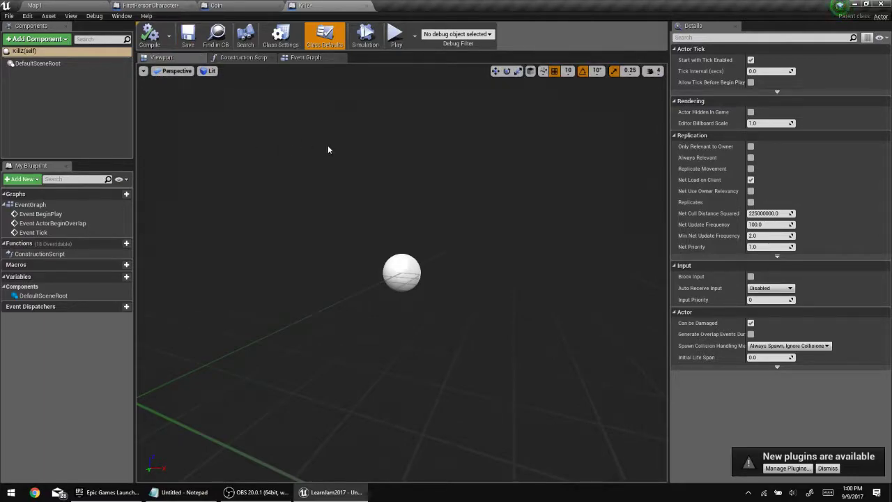
Add a Box Collision component to the KillZ blueprint under its default scene root.
right_drag(340, 133, 355, 131)
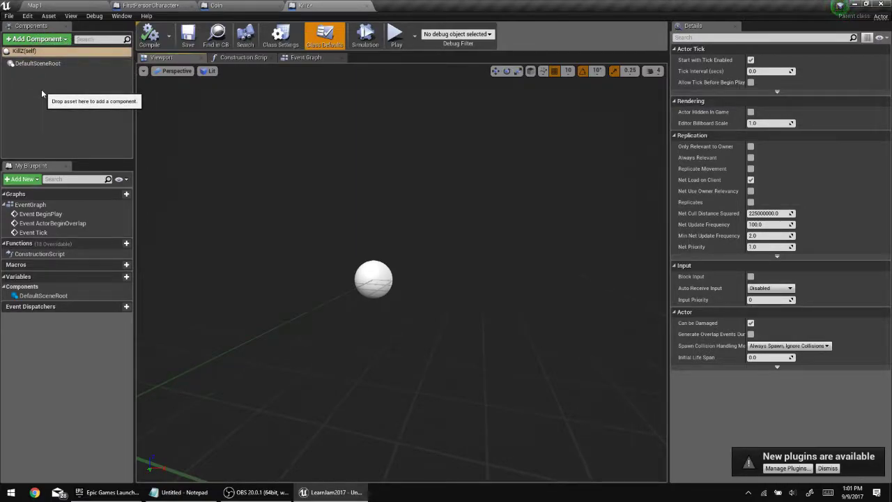
click(50, 41)
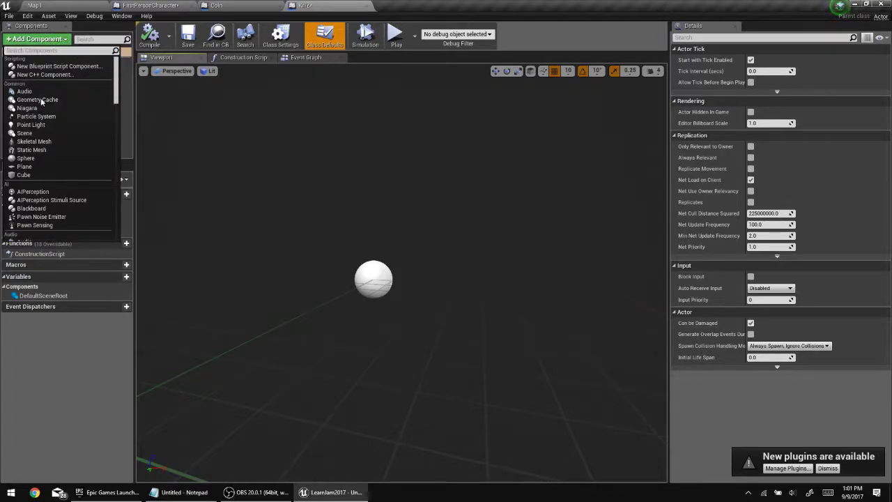
scroll(40, 107, down, 5)
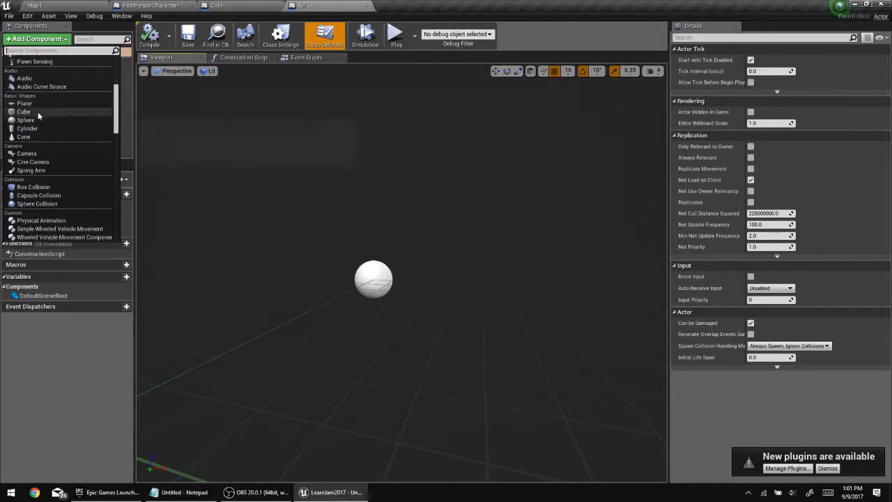
scroll(43, 111, down, 5)
scroll(44, 110, down, 10)
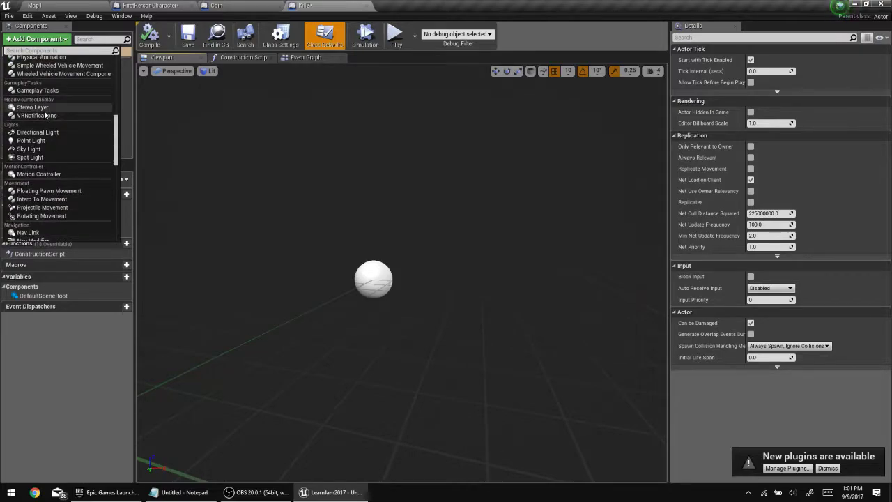
scroll(44, 115, up, 15)
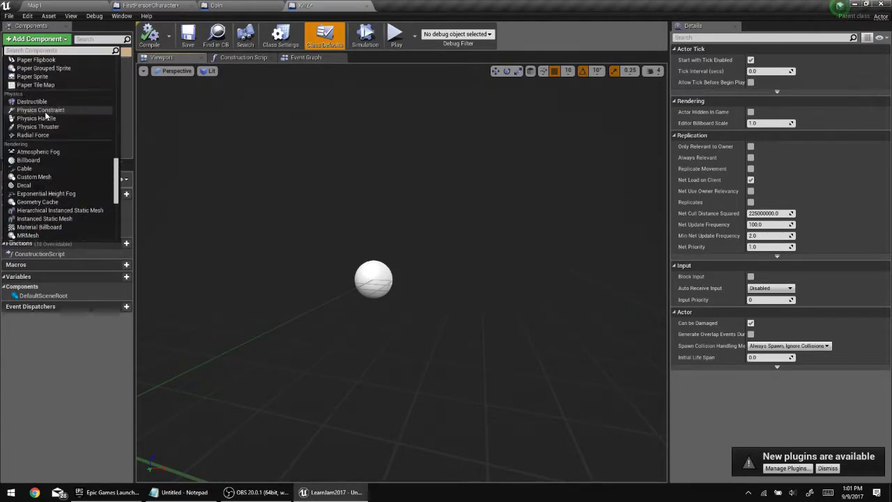
scroll(56, 131, up, 4)
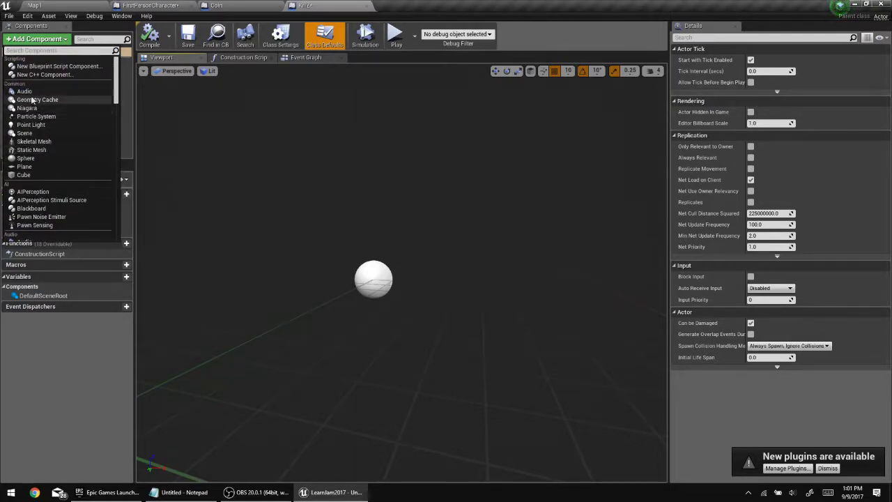
text(cube)
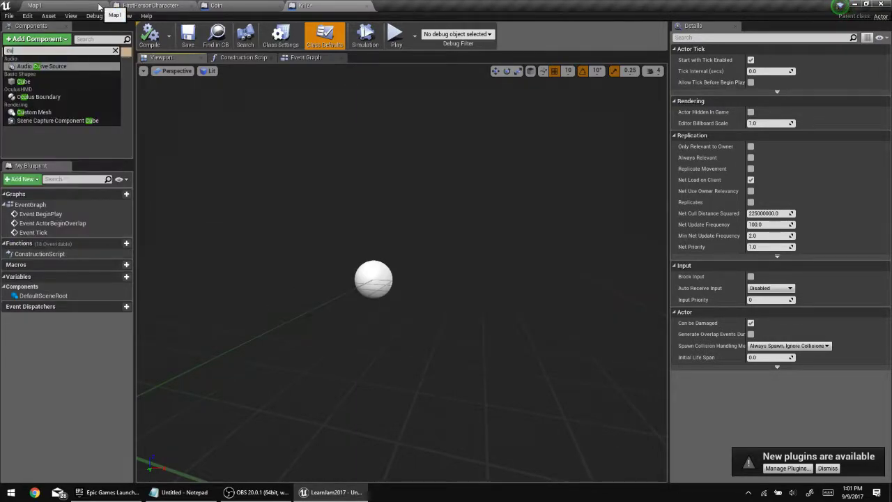
key(BackSpace)
key(BackSpace)
key(BackSpace)
key(BackSpace)
text(box)
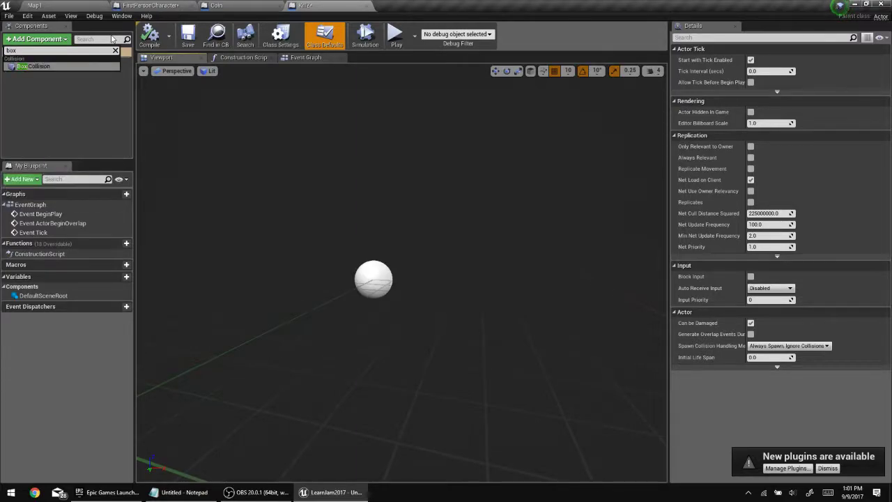
key(BackSpace)
key(BackSpace)
key(BackSpace)
text(collision)
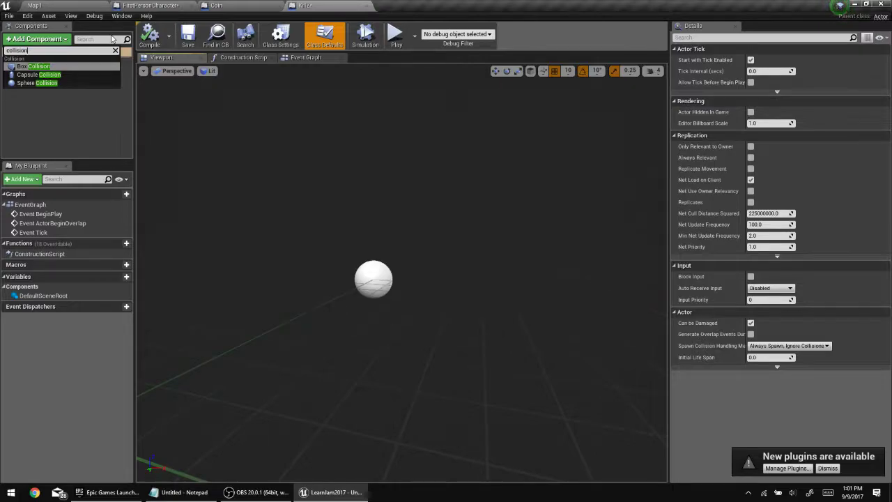
click(26, 66)
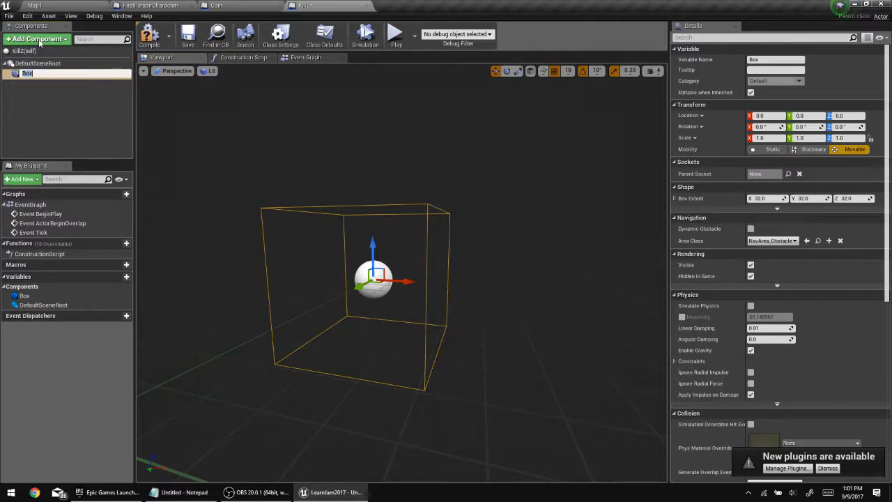
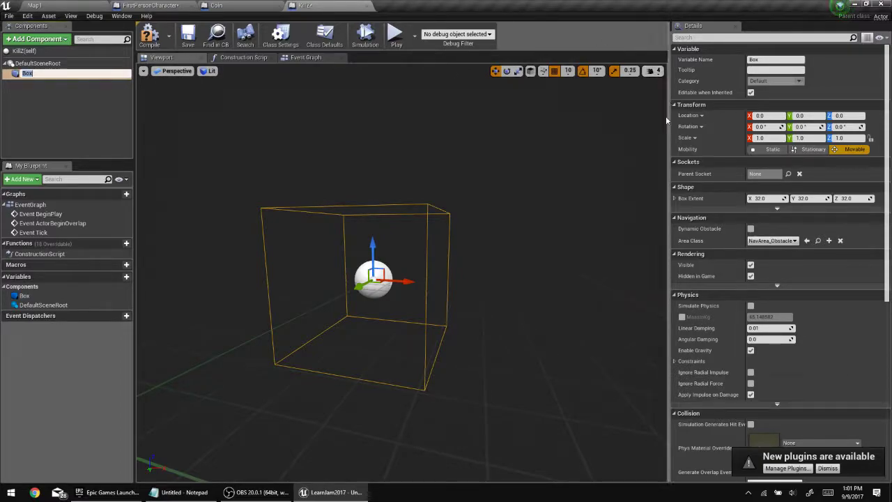
Set the collision box's extent to 1000000 in X and Y, and save the KillZ blueprint.
click(765, 197)
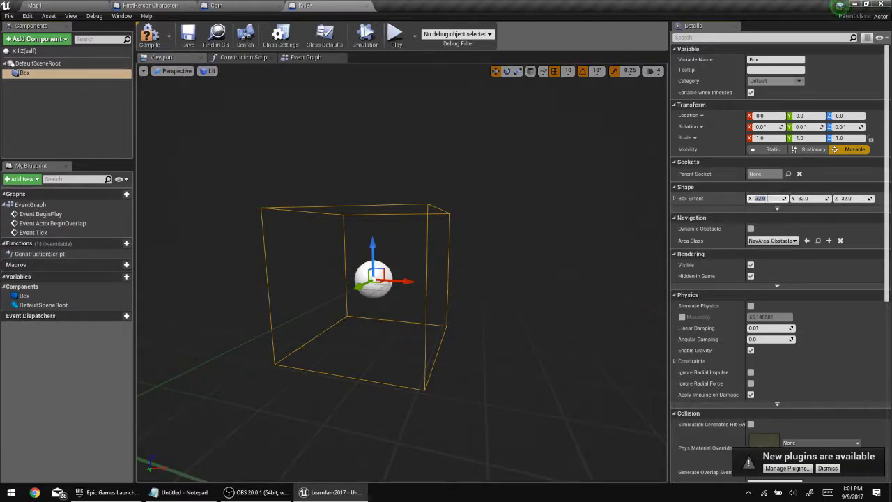
text(1000000)
key(Tab)
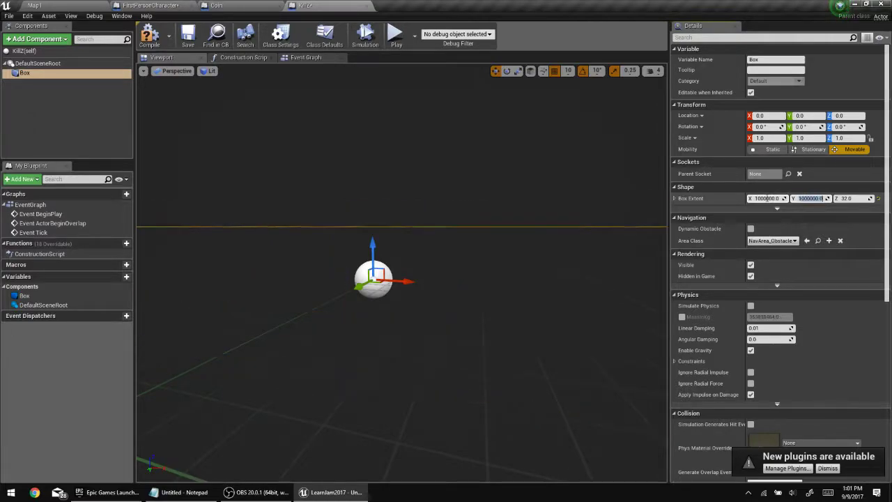
key(Return)
scroll(553, 224, down, 5)
mouse_move(553, 224)
right_down()
mouse_move(554, 203)
mouse_move(554, 218)
right_up()
right_drag(422, 234, 422, 234)
key(ctrl+s)
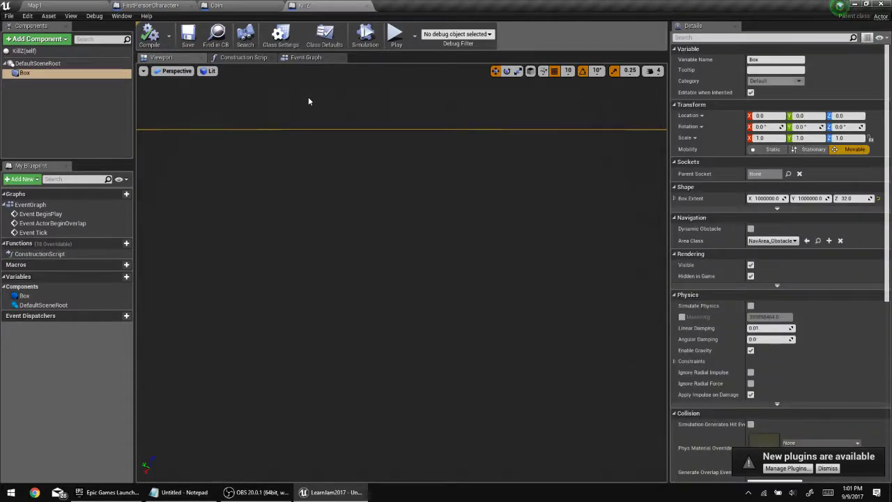
right_drag(310, 113, 310, 114)
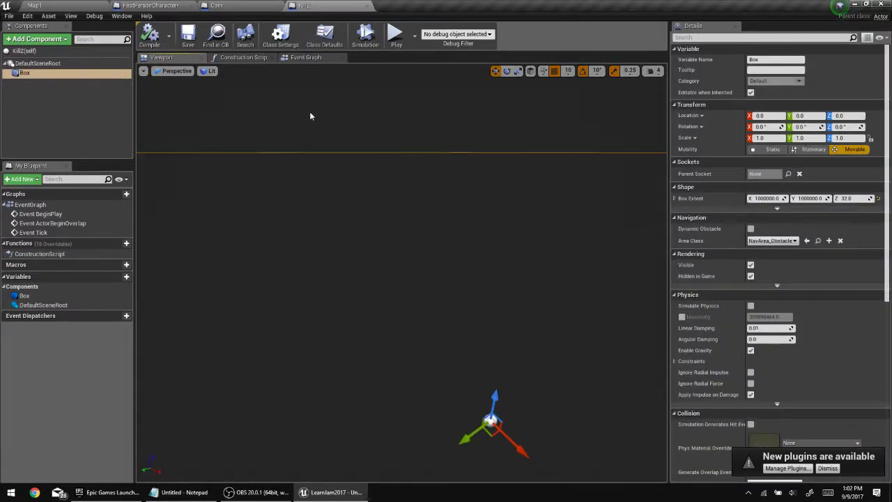
In KillZ's event graph, cast the Other Actor of Event ActorBeginOverlap to FirstPersonCharacter and compile the blueprint.
click(298, 58)
right_drag(304, 240, 298, 249)
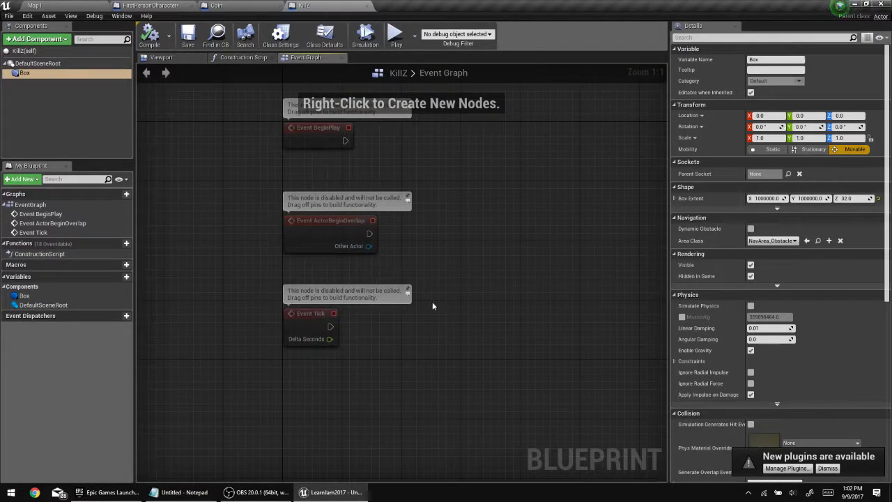
drag(369, 246, 409, 241)
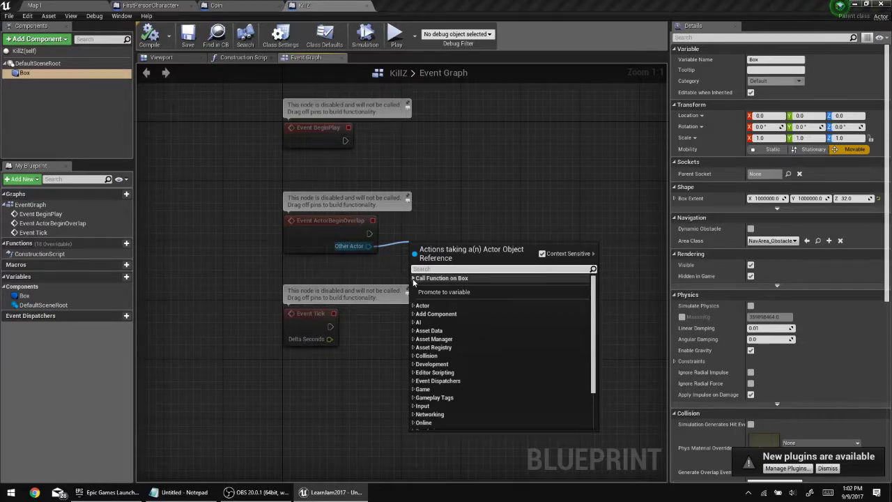
text(firstperson)
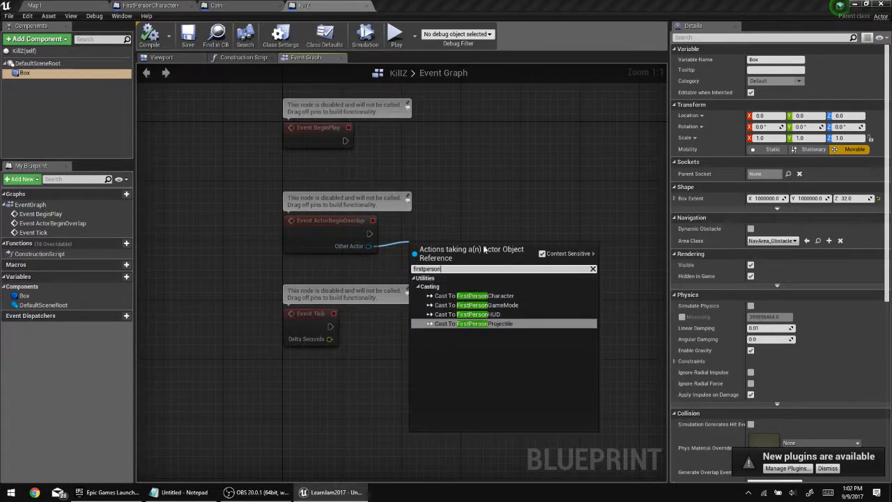
click(481, 296)
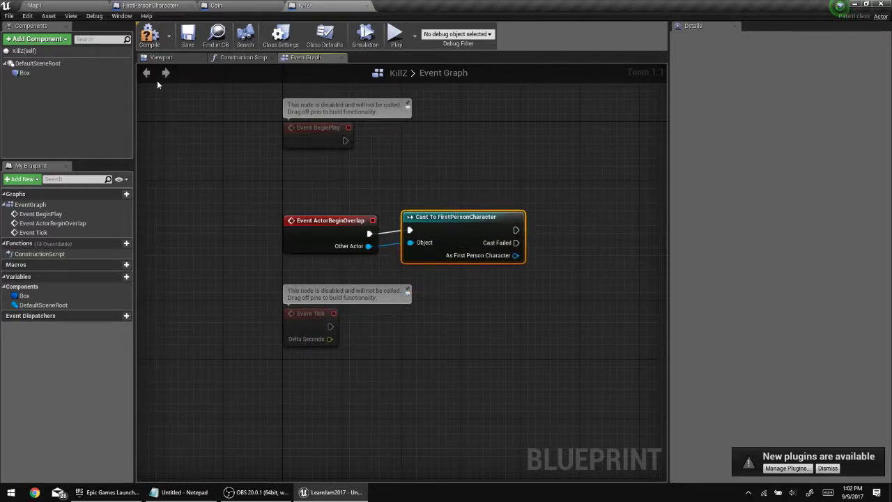
click(155, 42)
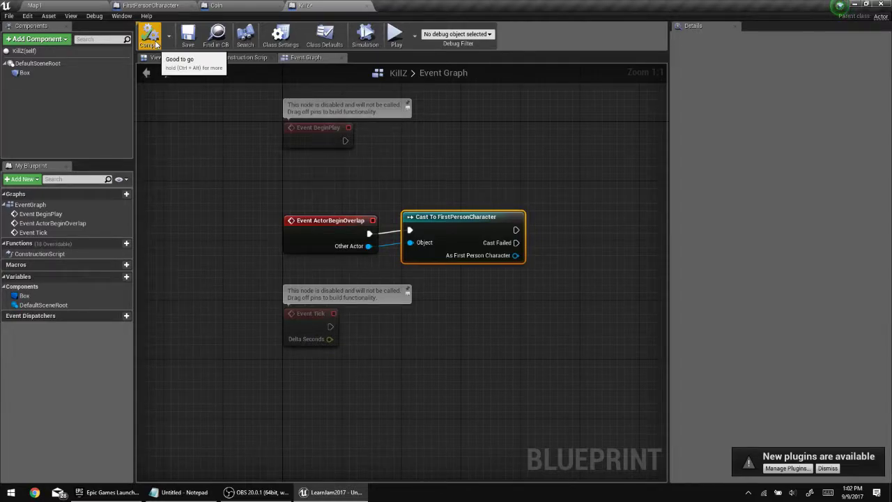
Search the event graph's available actions for a restart or reset node.
right_click(610, 181)
text(restl)
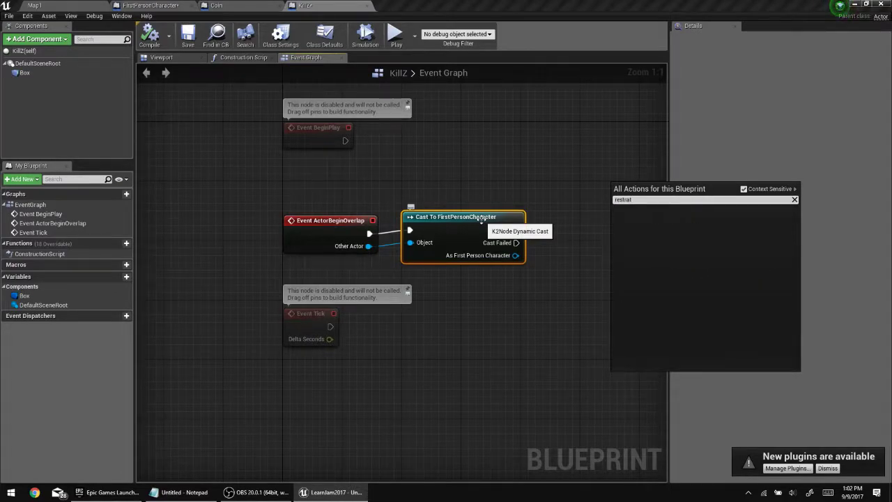
key(BackSpace)
key(BackSpace)
key(BackSpace)
text(art)
key(BackSpace)
key(BackSpace)
key(BackSpace)
key(BackSpace)
text(et)
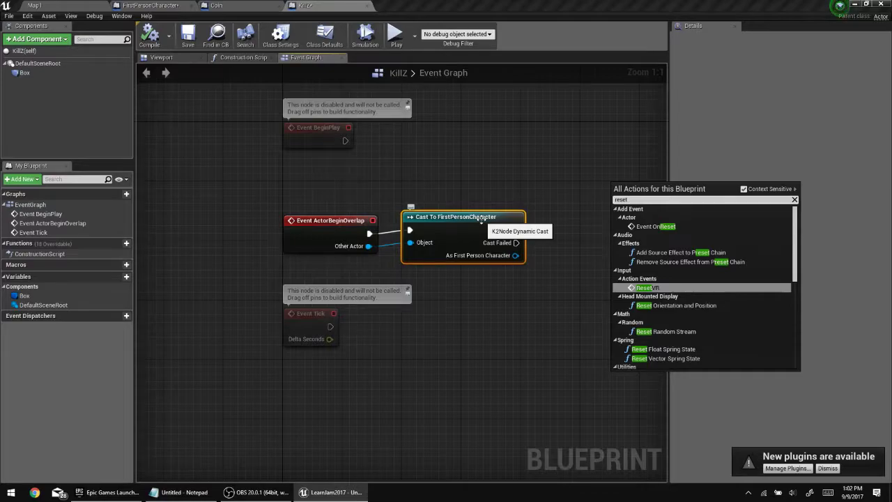
key(Down)
key(Down)
key(Down)
key(Down)
key(Down)
key(Down)
key(Down)
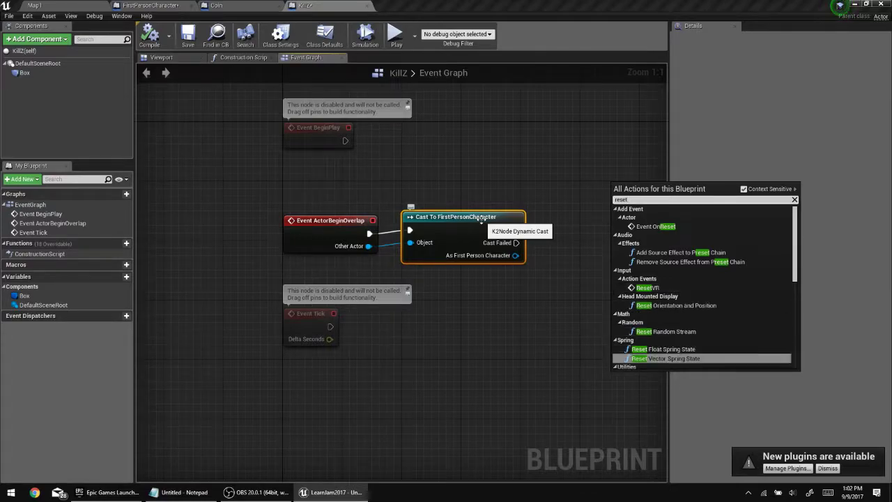
Find the Open Level function and add its node to the graph beyond the FirstPersonCharacter cast.
key(BackSpace)
key(BackSpace)
key(BackSpace)
key(BackSpace)
key(BackSpace)
text(open level)
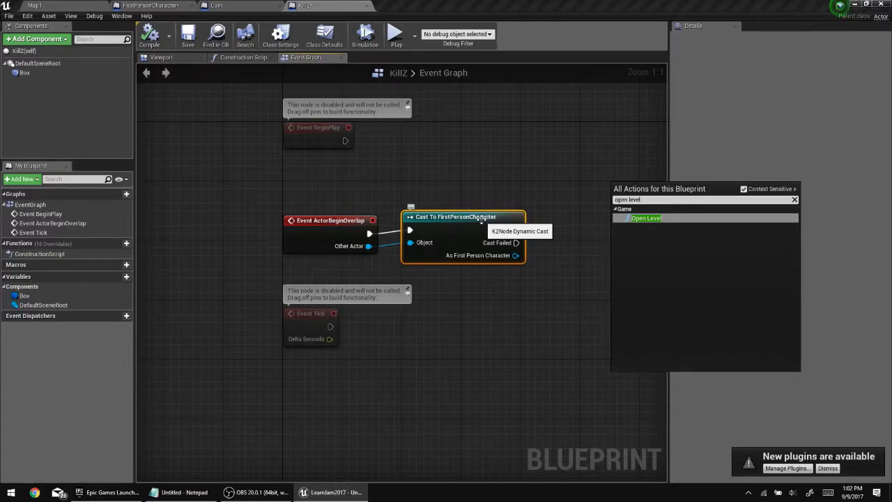
key(Return)
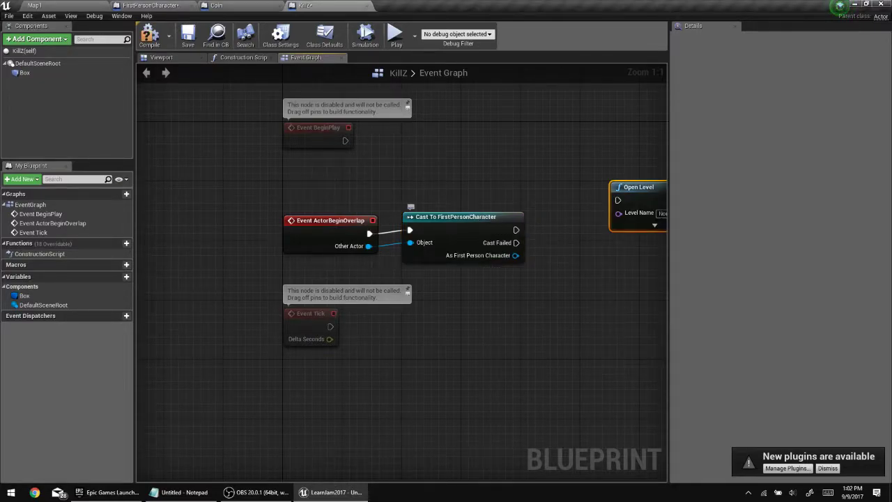
Move the Open Level node beside the FirstPersonCharacter cast and set its level name to Map1.
right_drag(600, 251, 509, 262)
drag(547, 203, 472, 226)
click(484, 308)
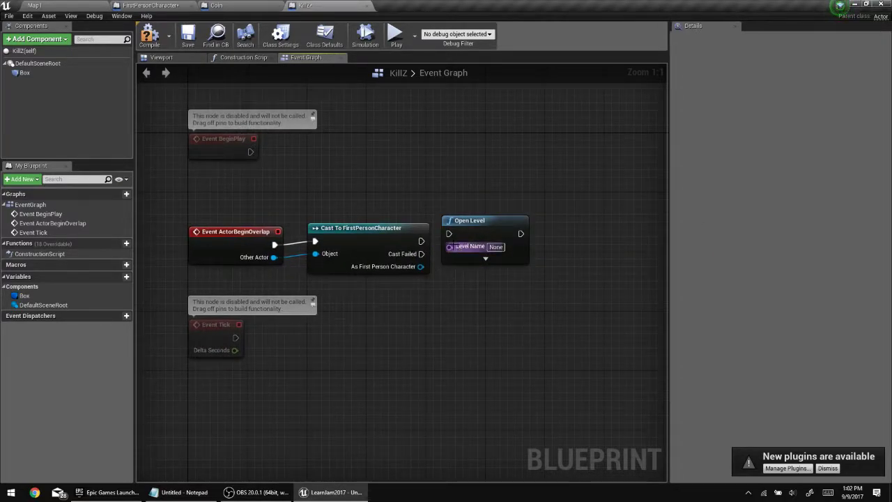
click(496, 248)
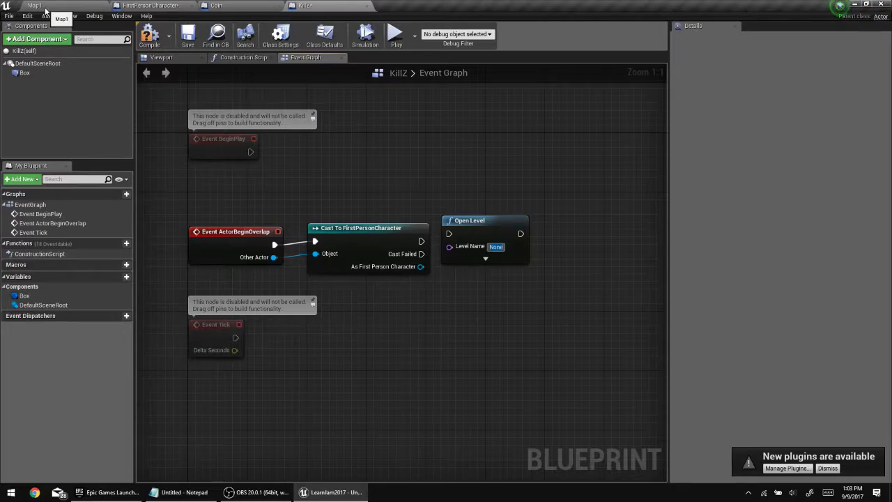
text(Map1)
key(Return)
Connect the cast's success execution output to the Open Level node, compile the blueprint, and align the node with the cast.
drag(421, 241, 448, 234)
click(149, 35)
drag(504, 228, 534, 236)
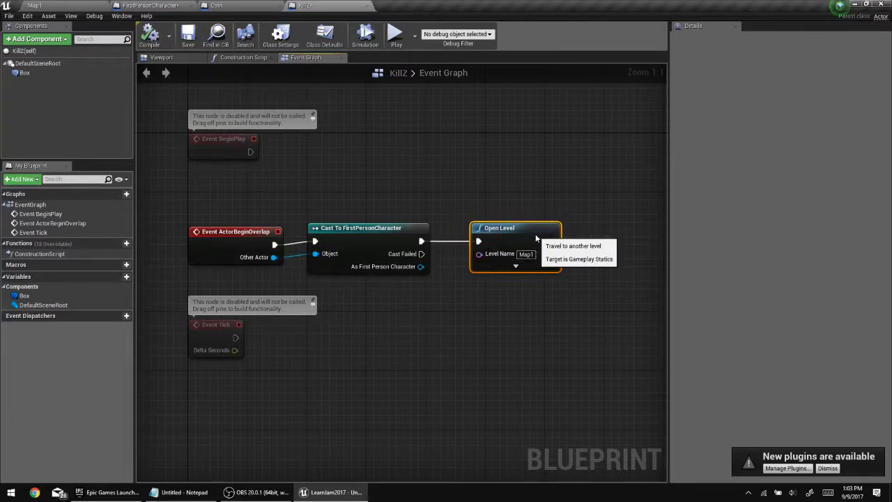
Clear the Open Level node's level name and add a Get Current Level Name node to the graph.
right_click(387, 275)
text(level name)
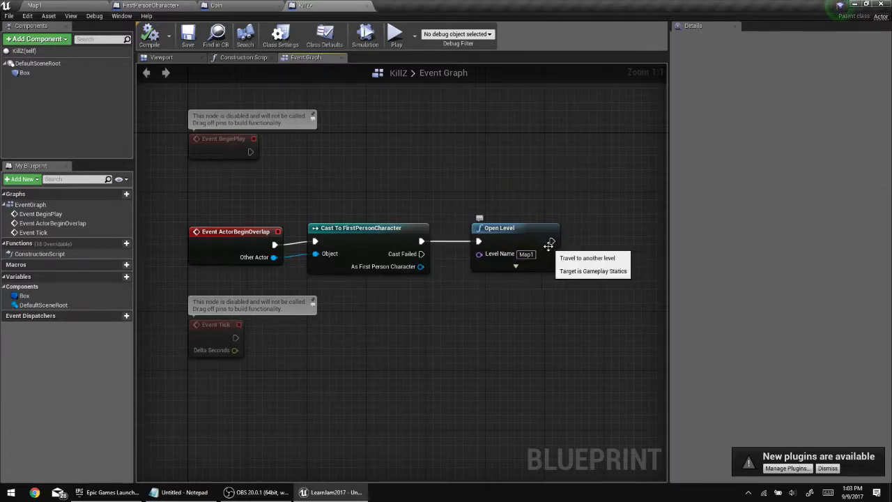
click(526, 254)
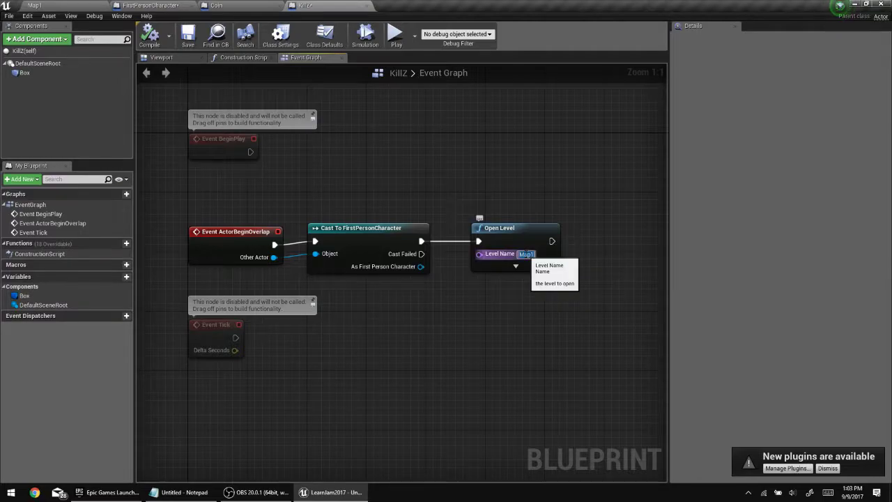
key(BackSpace)
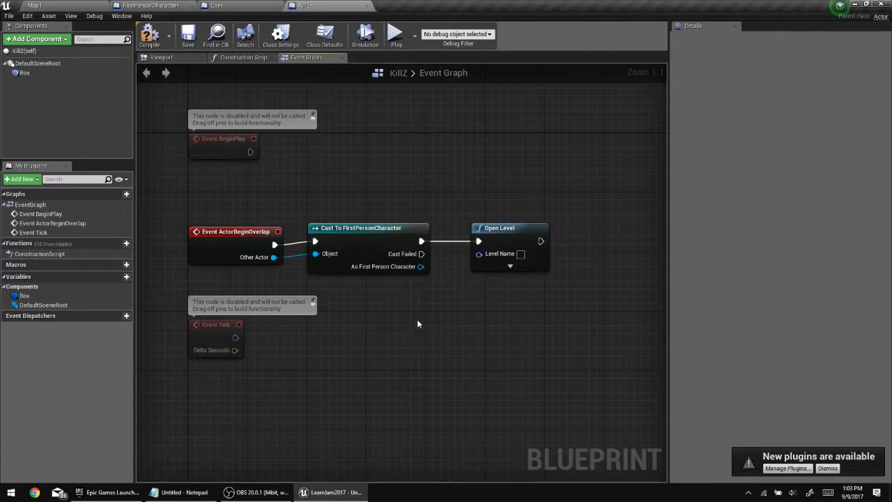
right_click(417, 319)
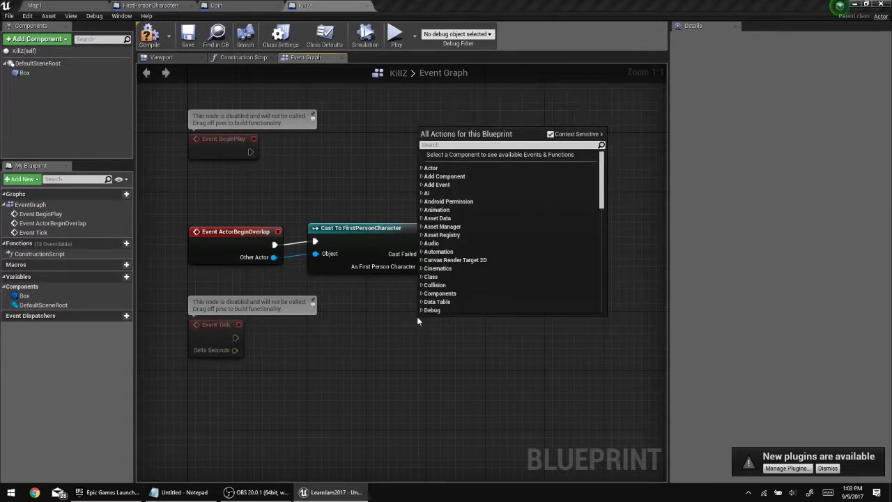
text(level name)
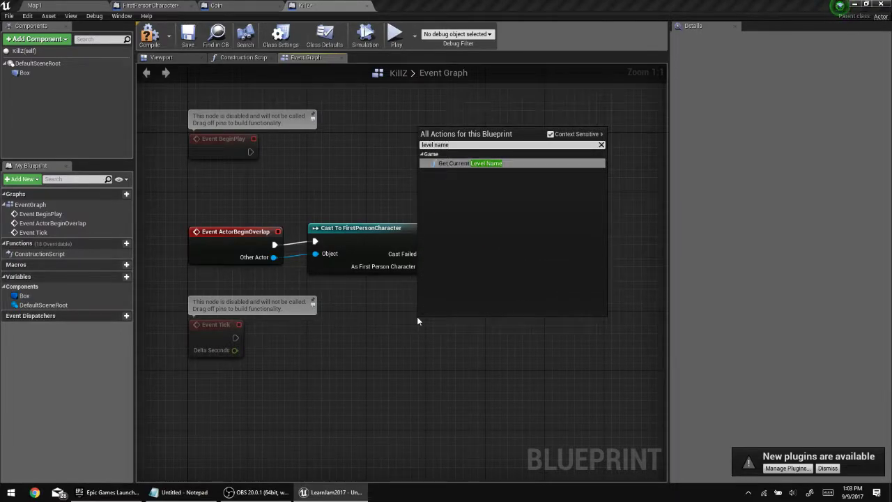
key(Return)
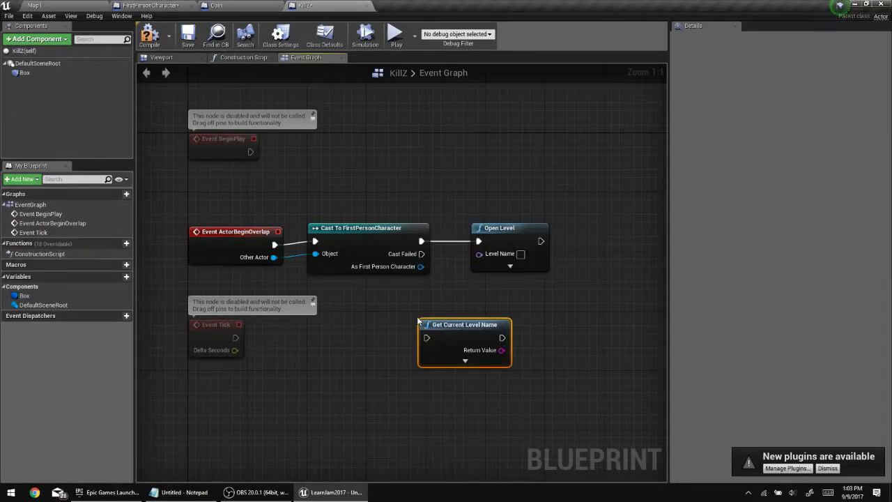
Chain Get Current Level Name between the cast and Open Level, feed its return value into Level Name, and compile.
drag(502, 227, 582, 228)
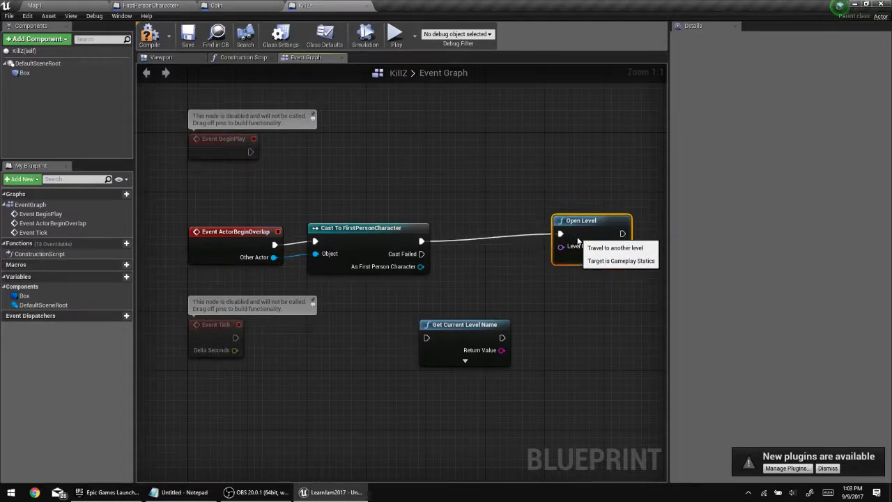
drag(445, 334, 449, 249)
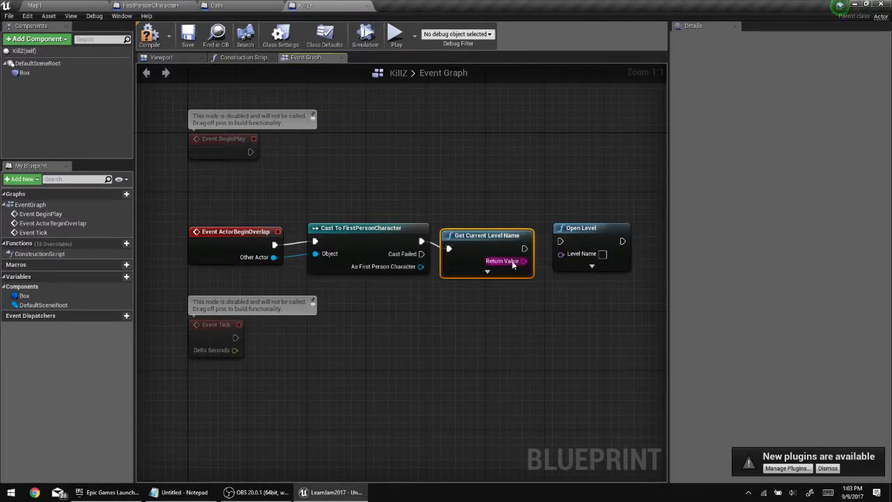
drag(525, 249, 555, 298)
click(487, 271)
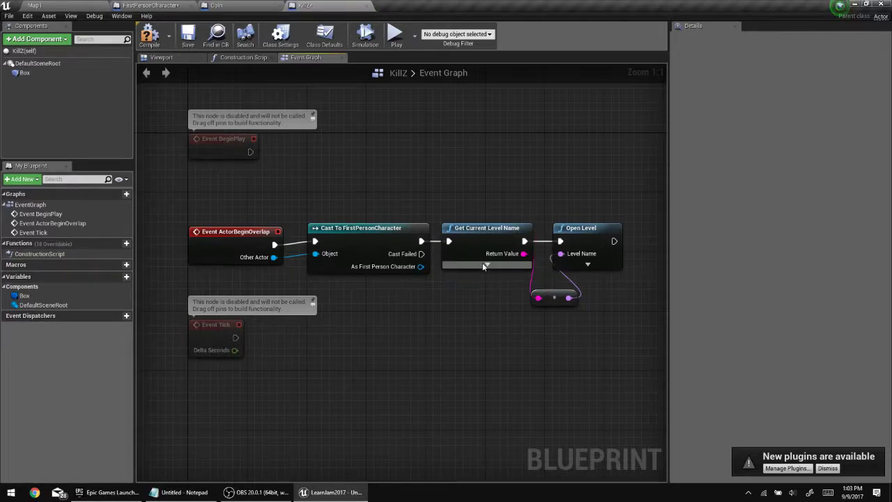
click(510, 268)
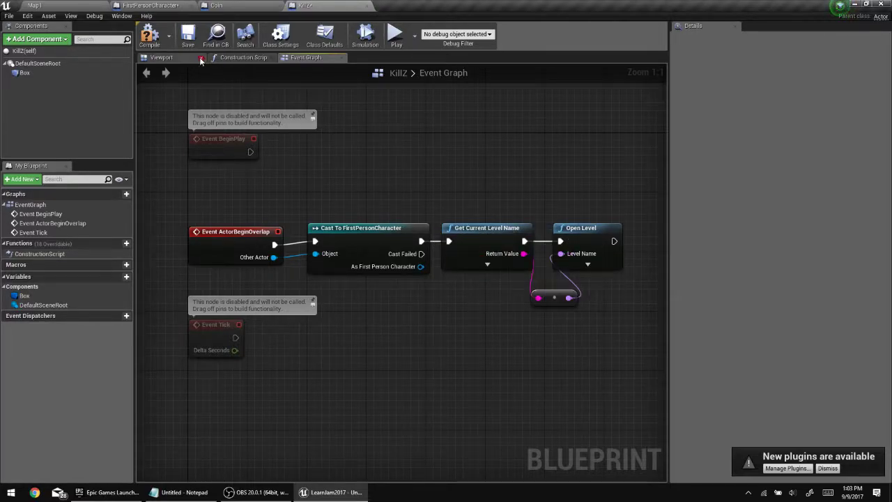
click(149, 35)
Switch to the Map1 level, run it briefly in the editor viewport, and stop the play session.
click(80, 5)
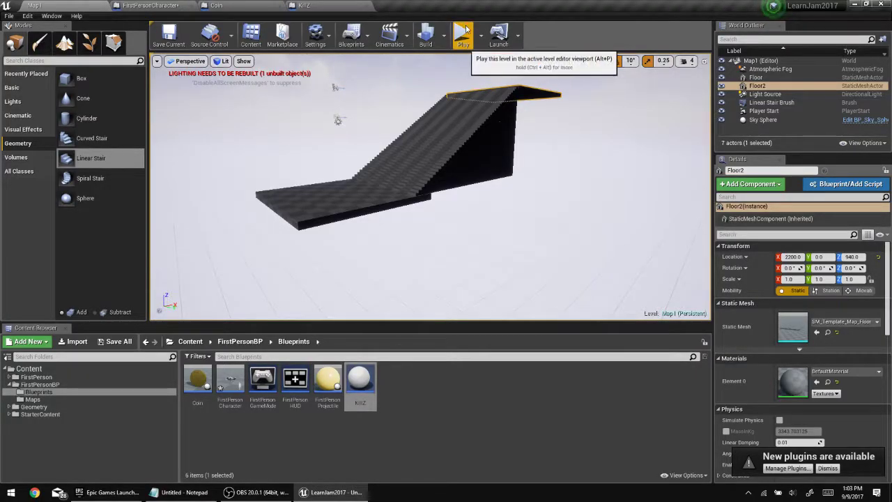
click(466, 28)
key(Escape)
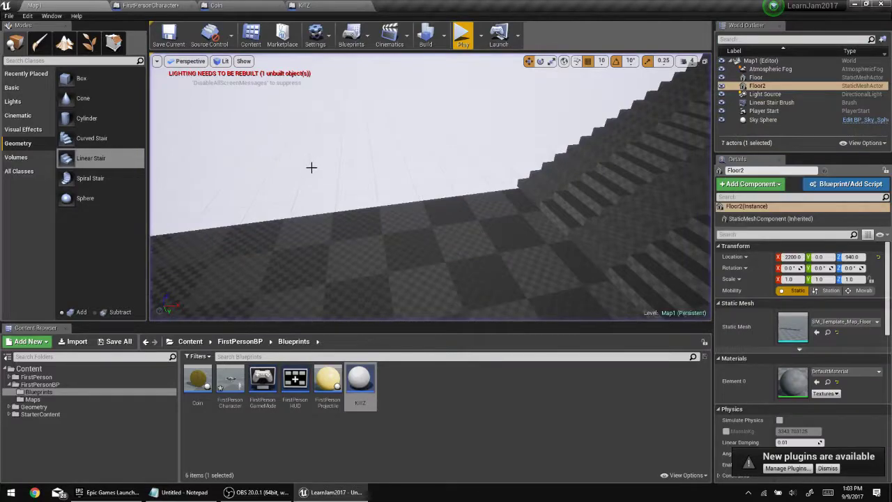
Place a KillZ actor on the lower floor of Map1, at the foot of the stairs.
right_drag(304, 78, 337, 122)
key(s)
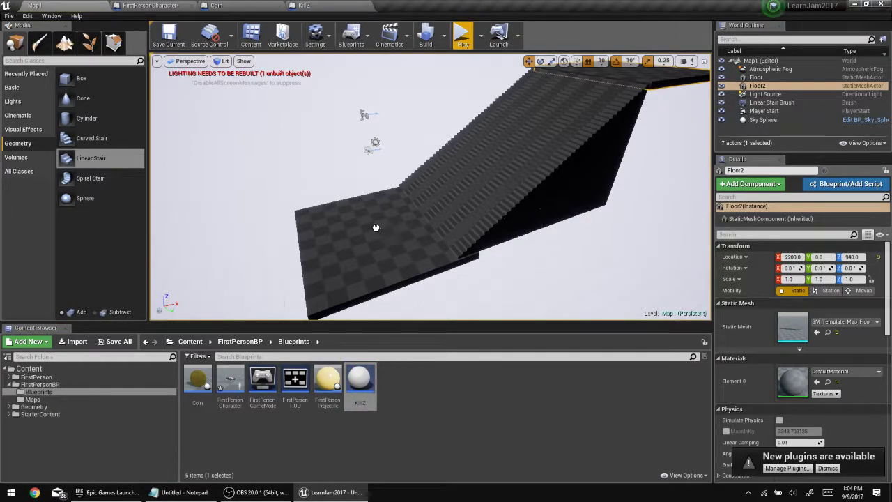
drag(376, 229, 376, 229)
right_drag(413, 231, 412, 231)
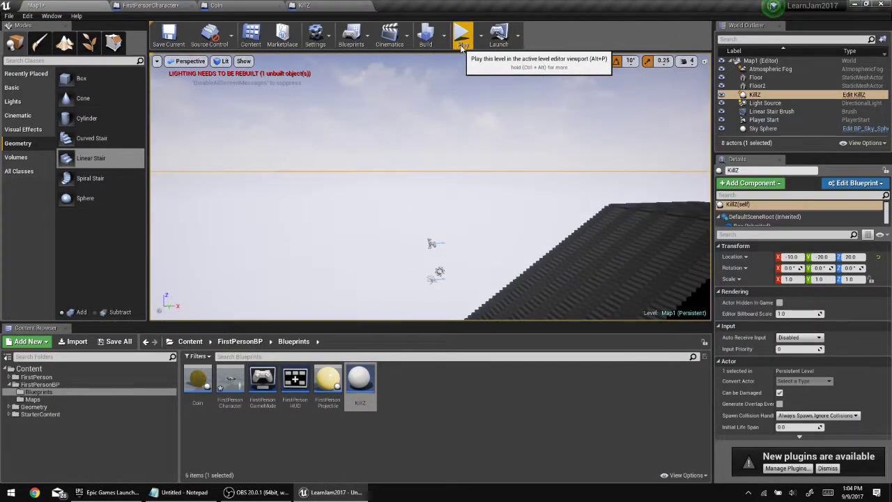
key(f)
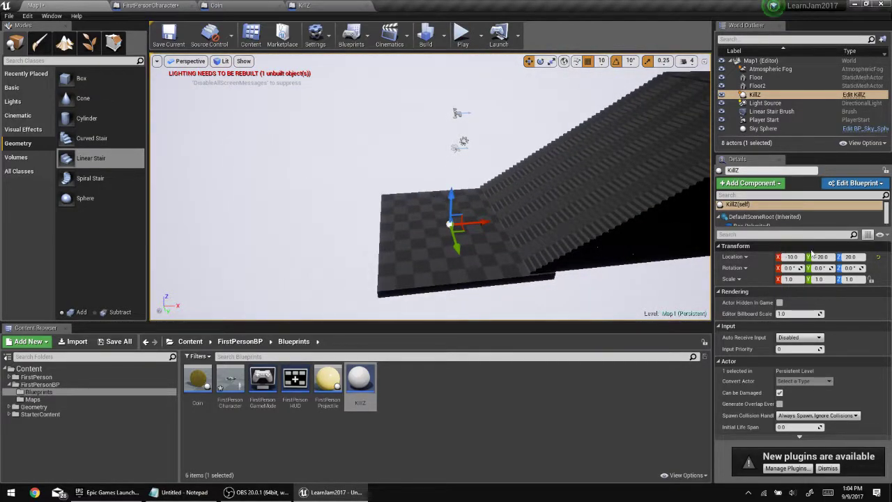
Set the placed KillZ actor's Z location to -1500 and save the level.
click(856, 258)
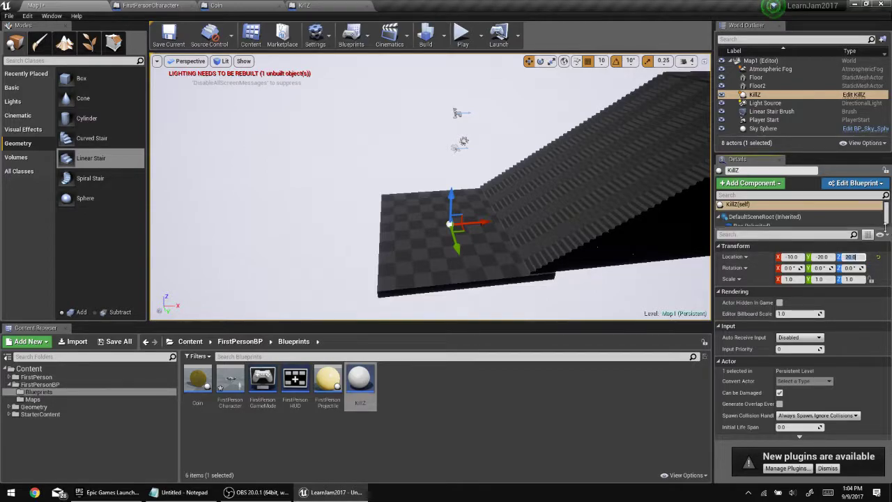
text(-1500)
key(Return)
key(ctrl+s)
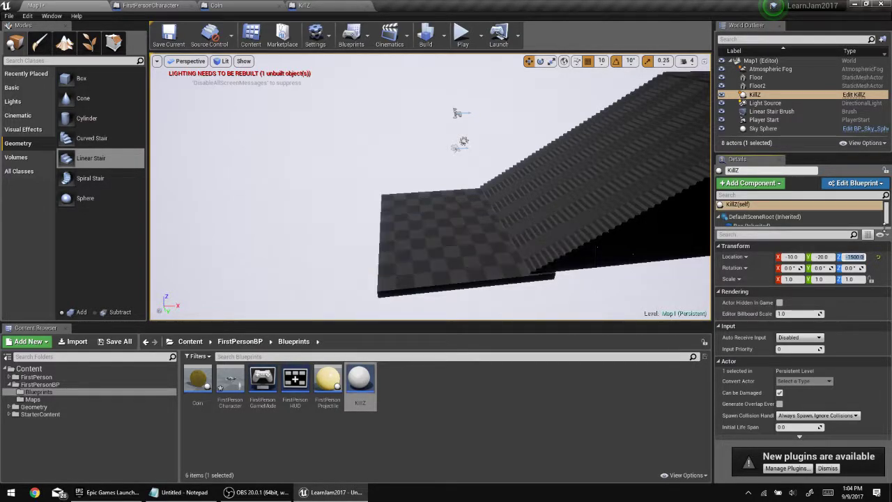
key(f)
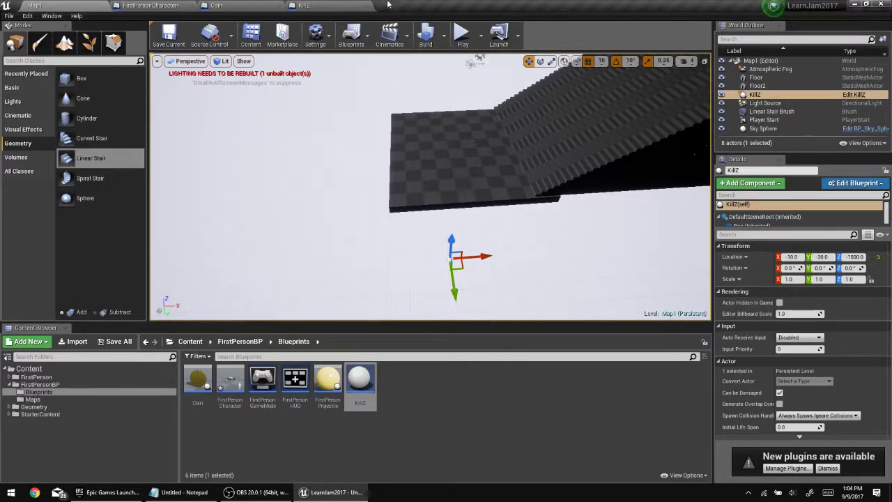
In KillZ's event graph, move the Event ActorBeginOverlap node slightly up and away from the FirstPersonCharacter cast.
click(331, 6)
right_drag(498, 291, 511, 276)
drag(265, 217, 258, 207)
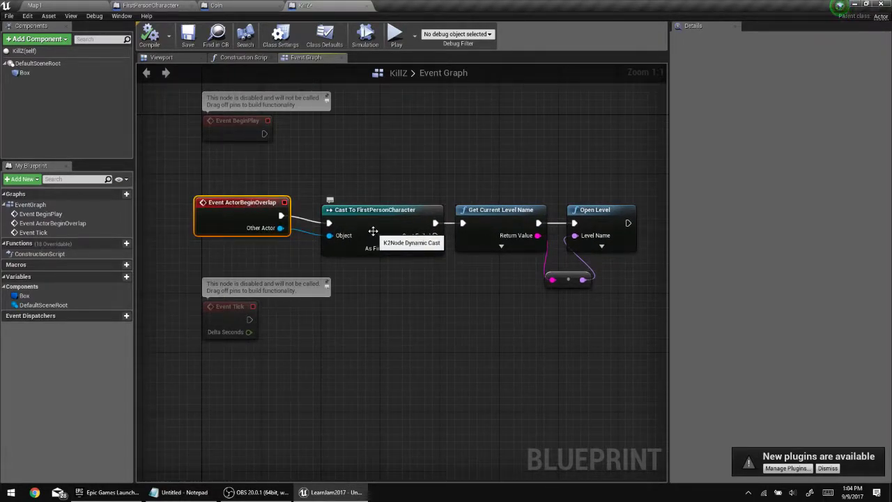
right_click(471, 291)
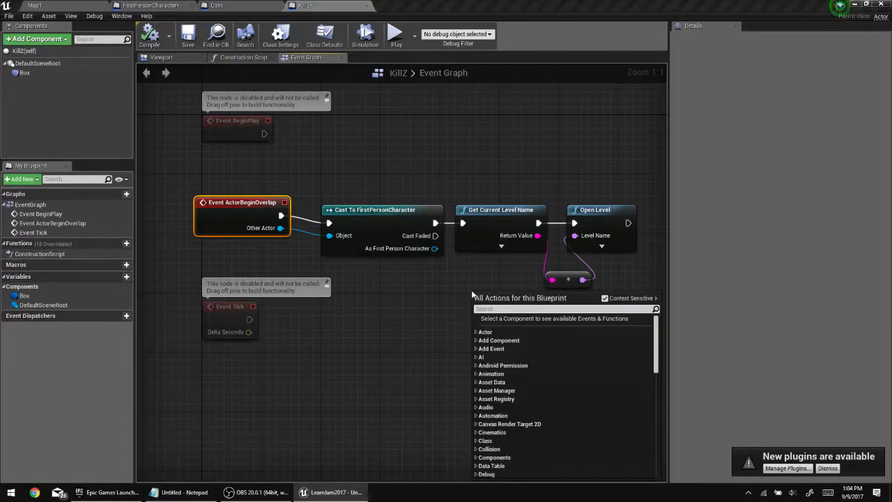
click(469, 308)
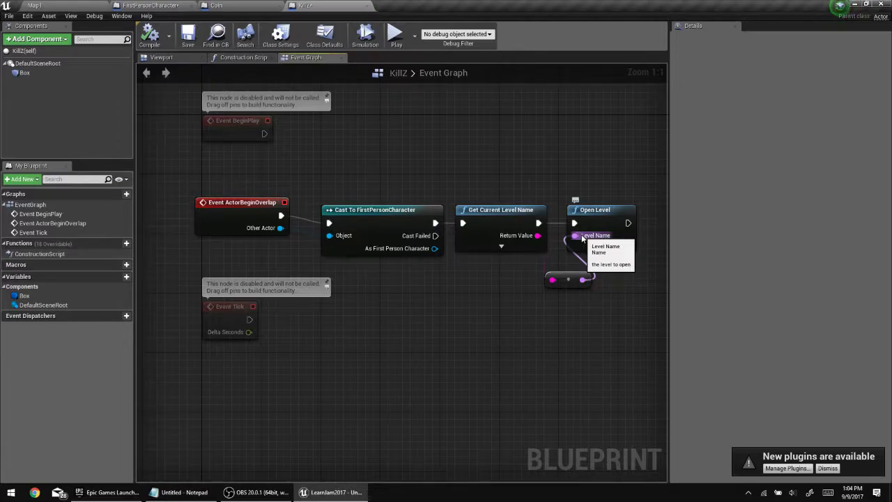
Place a second KillZ actor in Map1, set its Z location to -1500, and save the level.
click(33, 5)
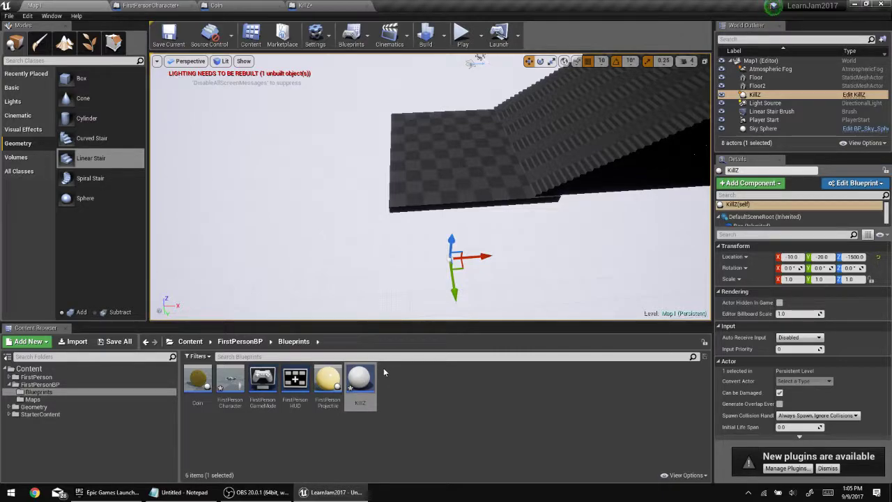
drag(362, 371, 445, 149)
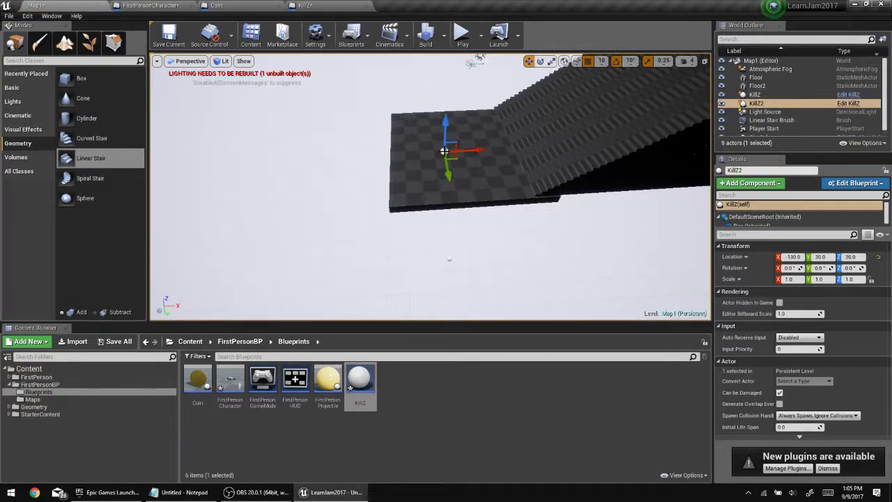
click(856, 257)
key(BackSpace)
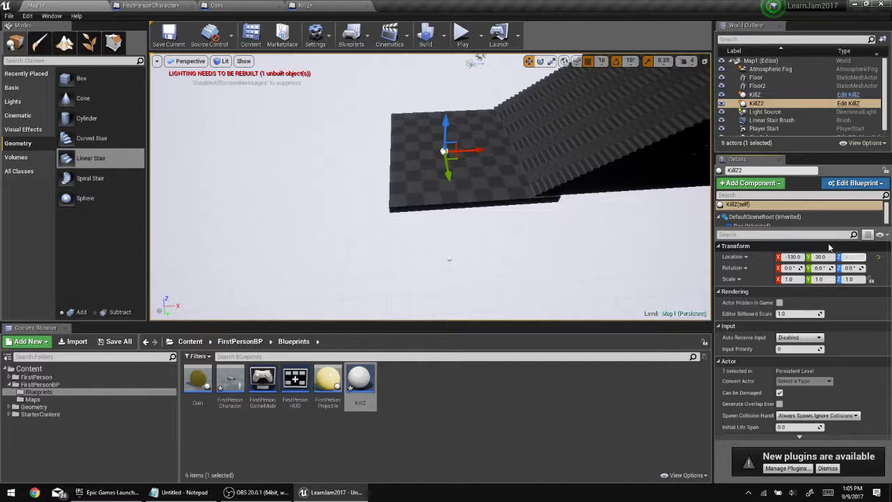
key(Return)
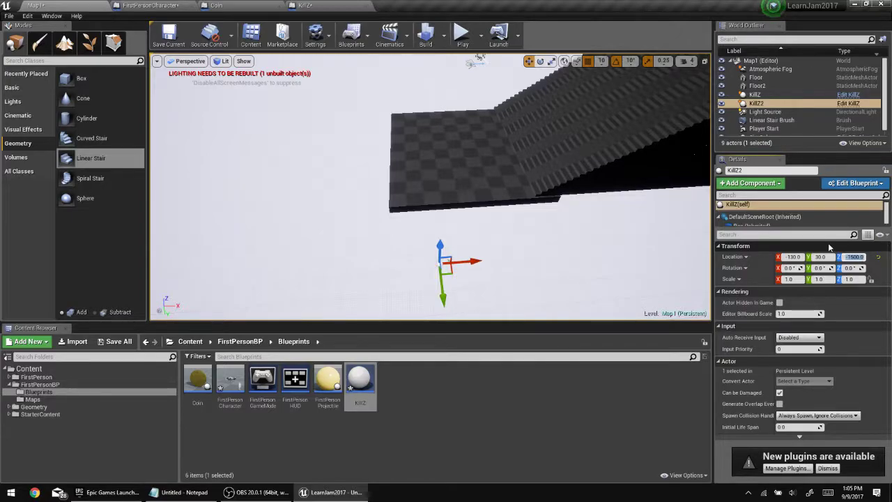
key(ctrl+s)
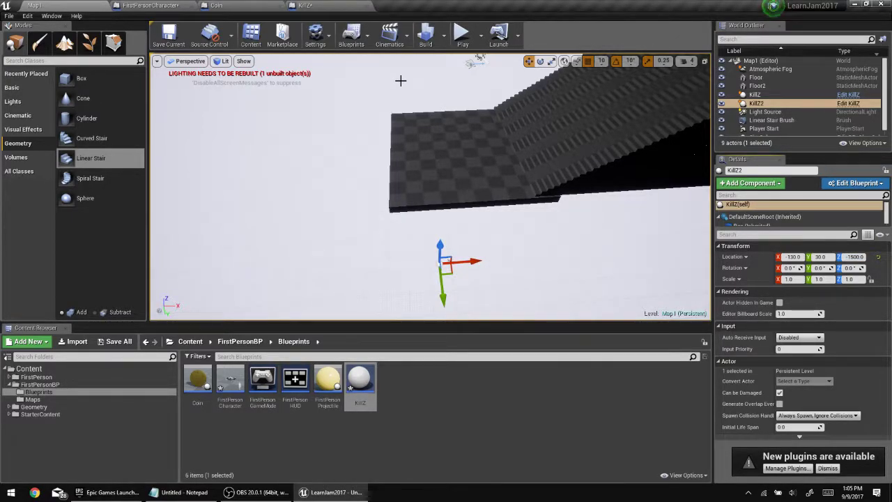
Play-test Map1 in the editor, walking the character around the floor and toward the stairs.
click(462, 35)
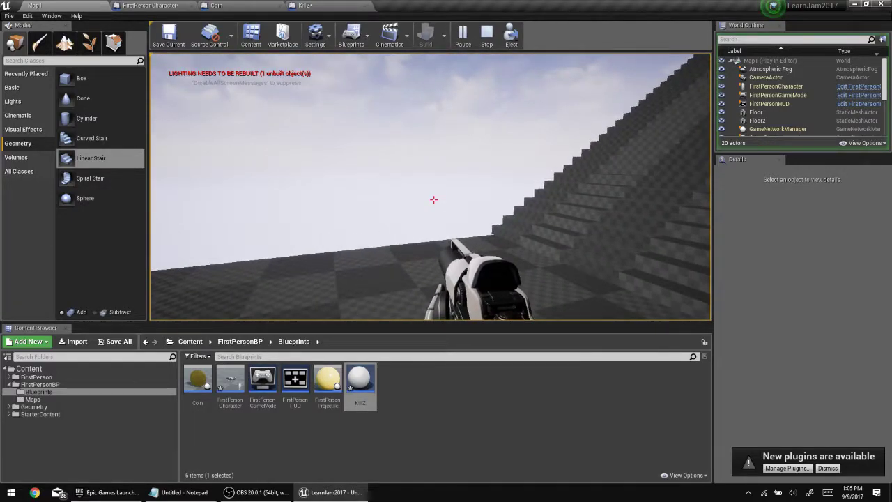
key(w)
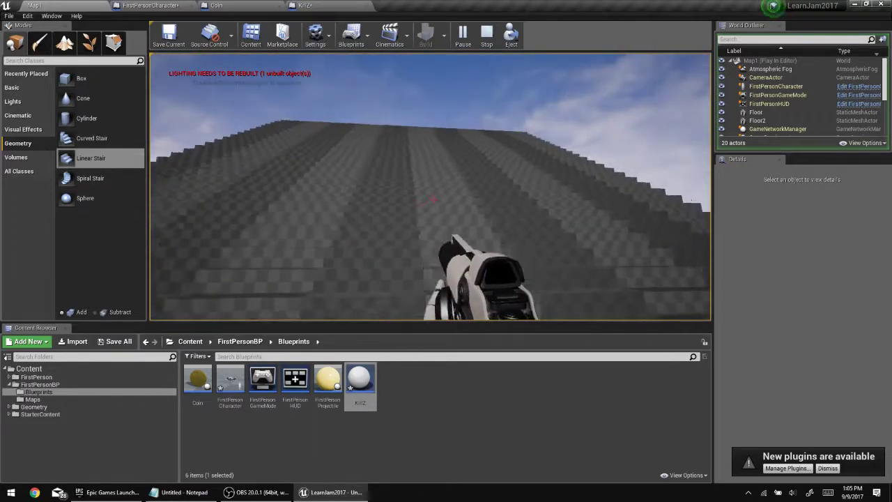
key(w)
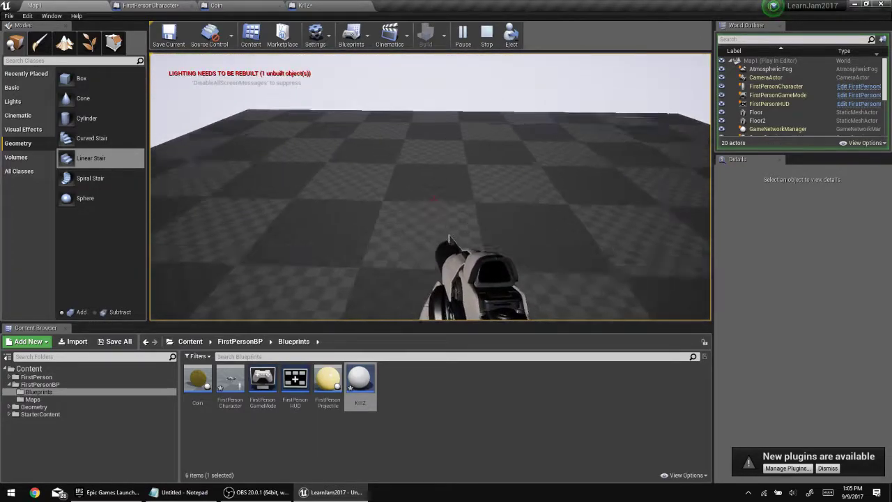
key(s)
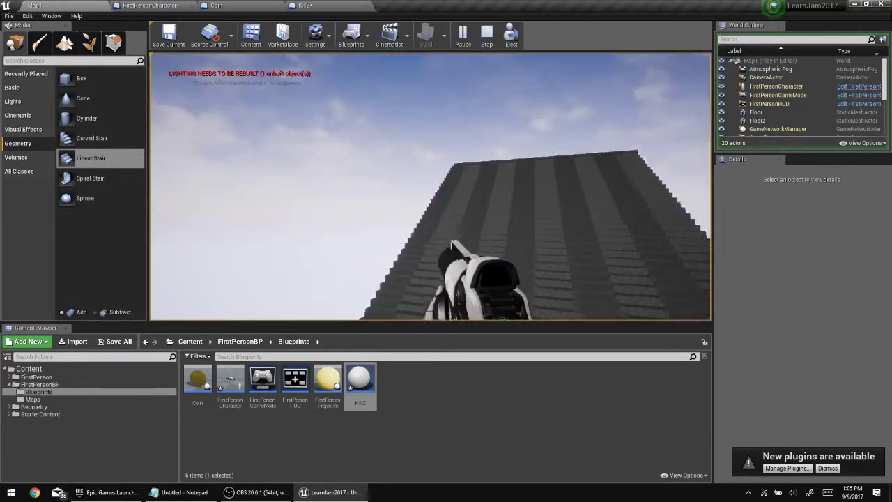
key(w)
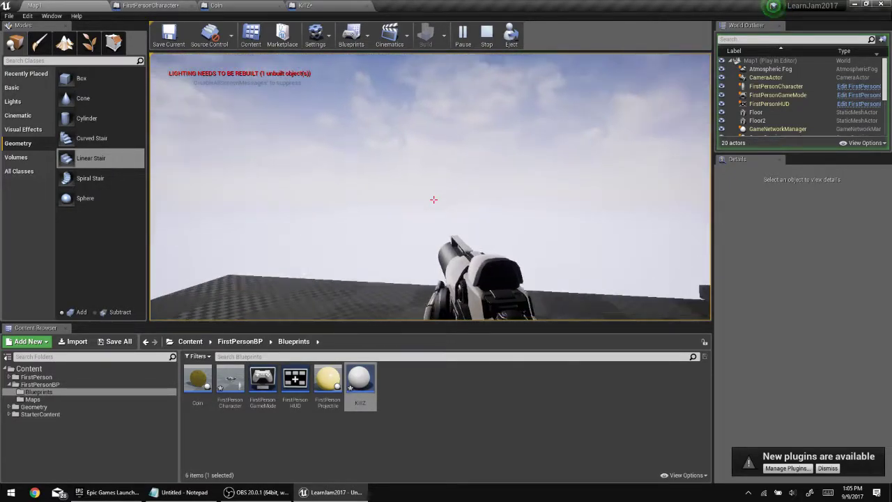
Fire a series of projectiles out over the floor's edge to test the default weapon.
click(434, 199)
click(434, 200)
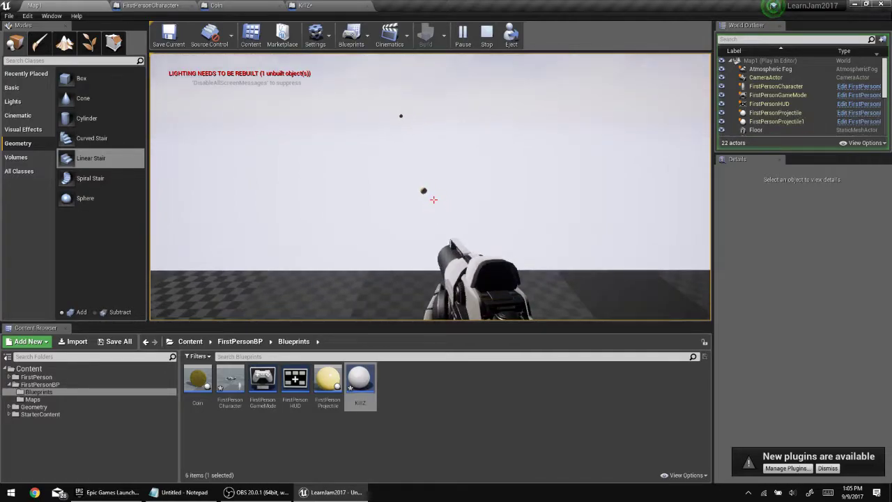
click(433, 199)
click(433, 199)
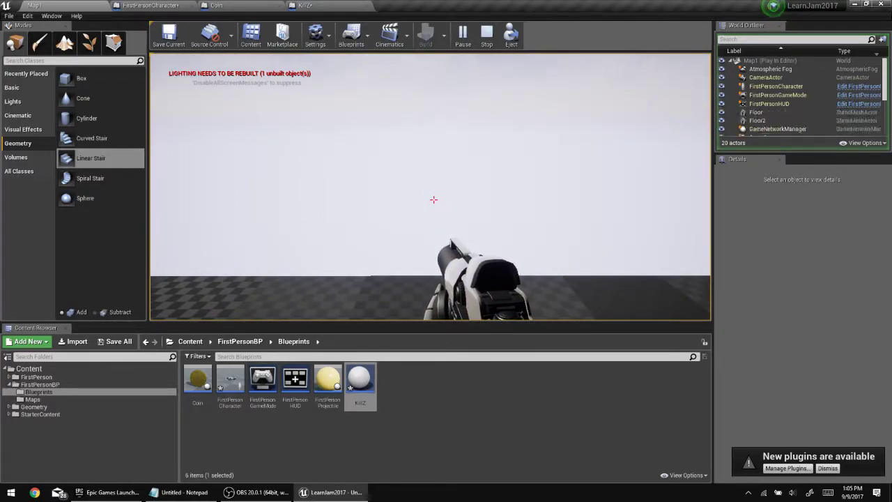
click(434, 199)
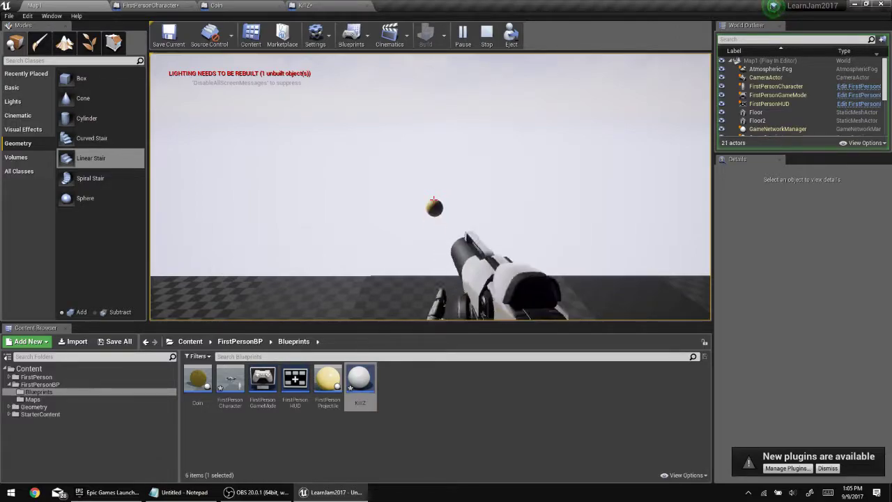
click(433, 199)
click(434, 199)
click(433, 200)
click(433, 199)
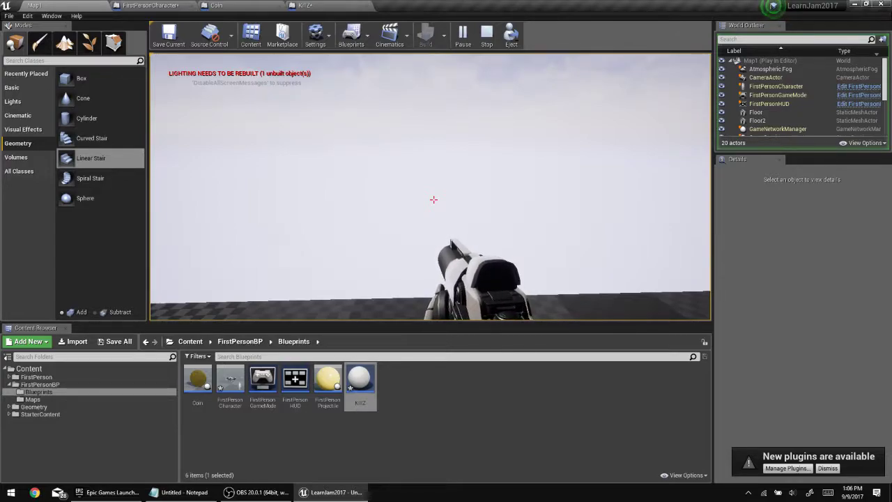
Walk back toward the stairs, end the play session, and save the level.
key(w)
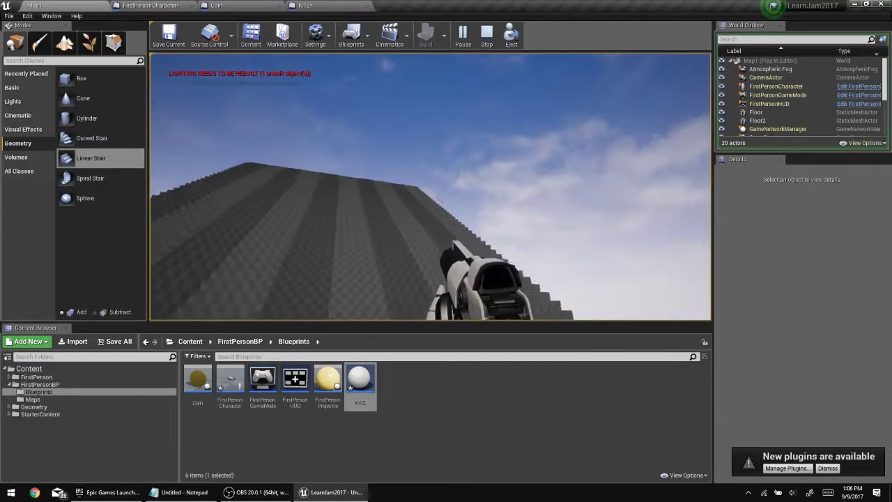
key(Escape)
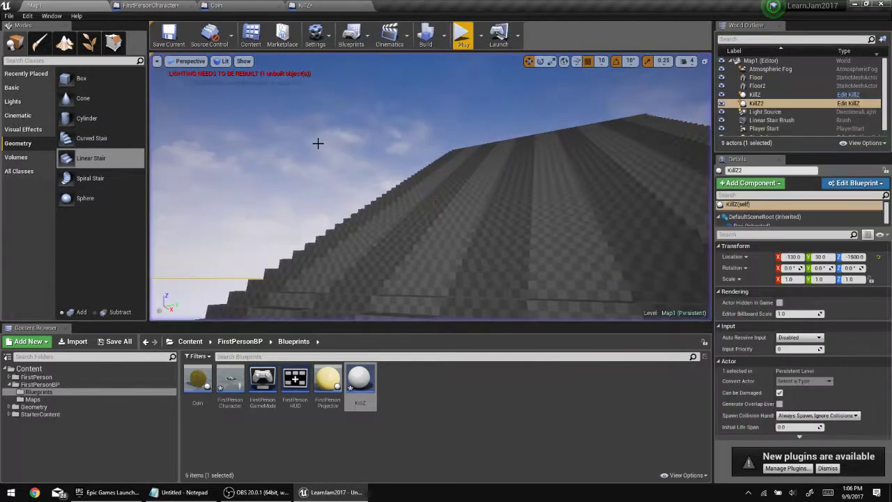
key(ctrl+s)
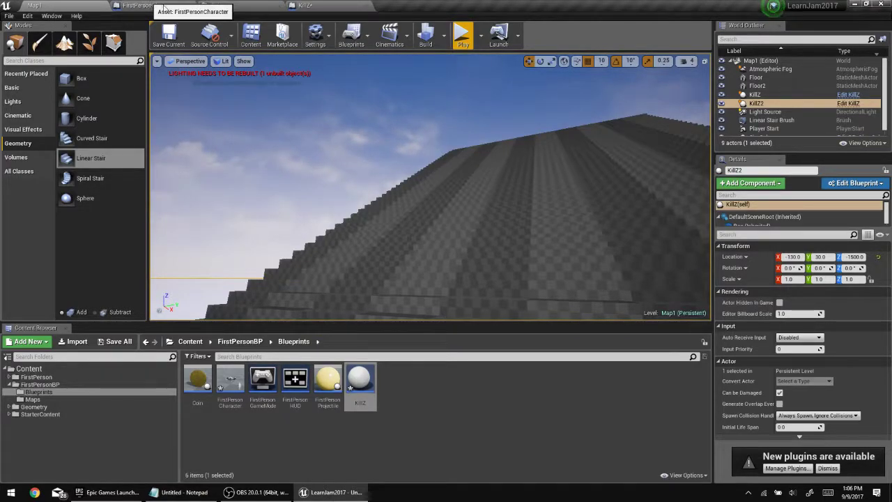
Open the FirstPersonProjectile blueprint, review its Event Hit graph, and show the projectile's 3D preview.
click(325, 404)
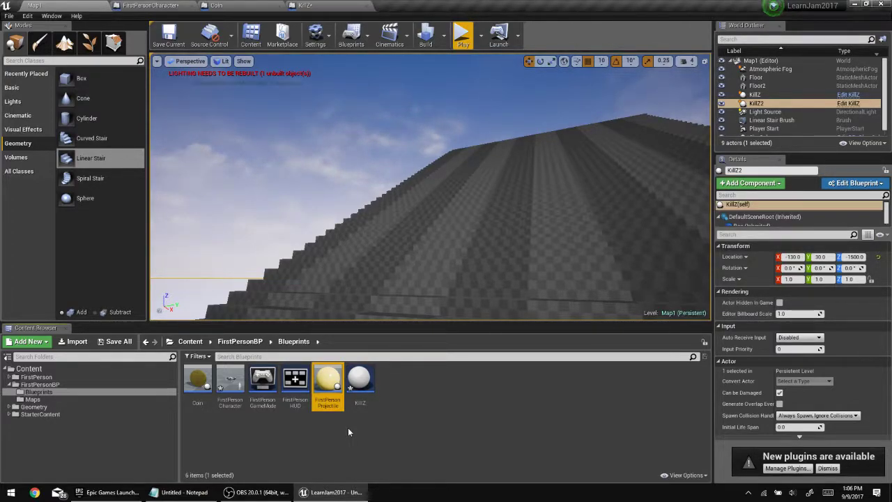
double_click(326, 395)
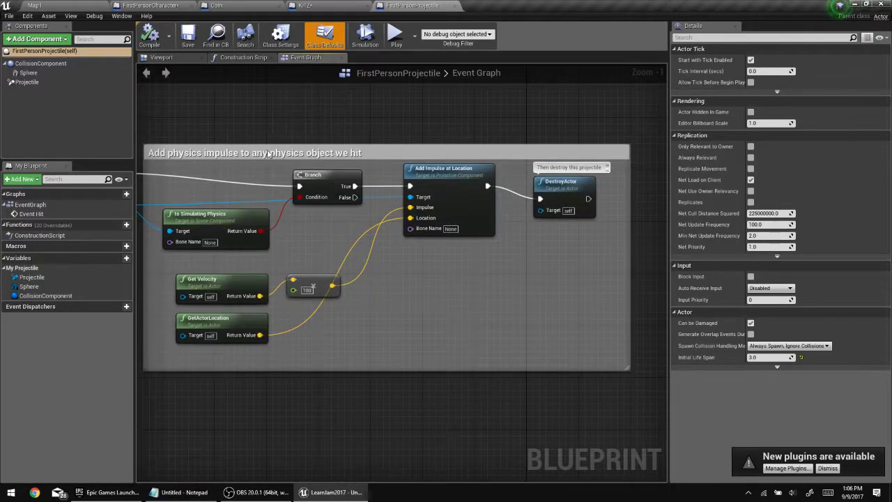
right_drag(233, 174, 400, 194)
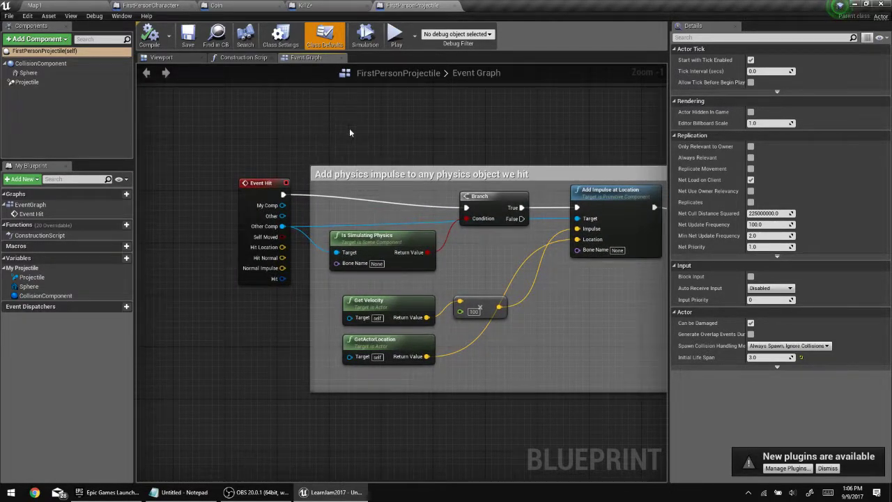
right_drag(543, 238, 507, 222)
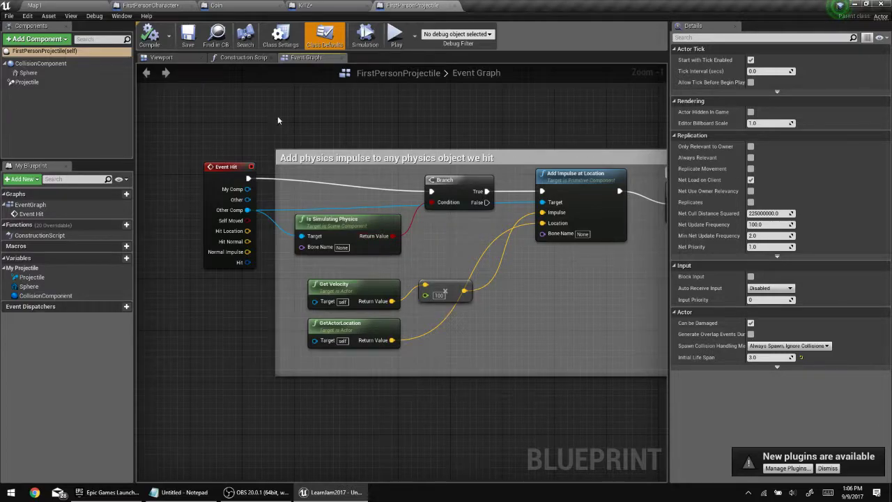
click(162, 57)
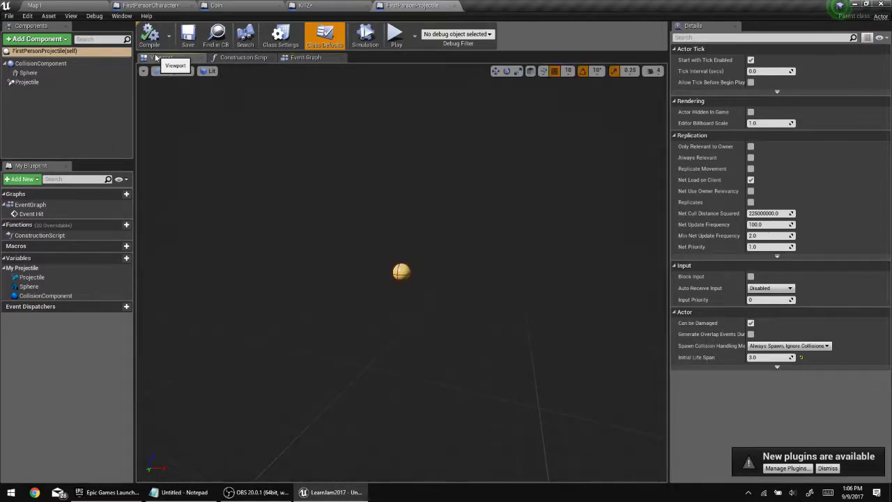
scroll(374, 294, up, 3)
scroll(394, 277, down, 1)
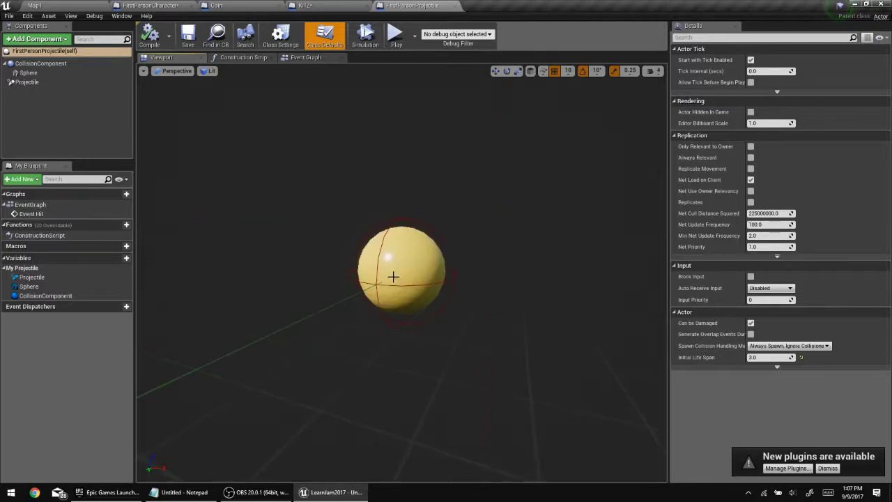
click(33, 39)
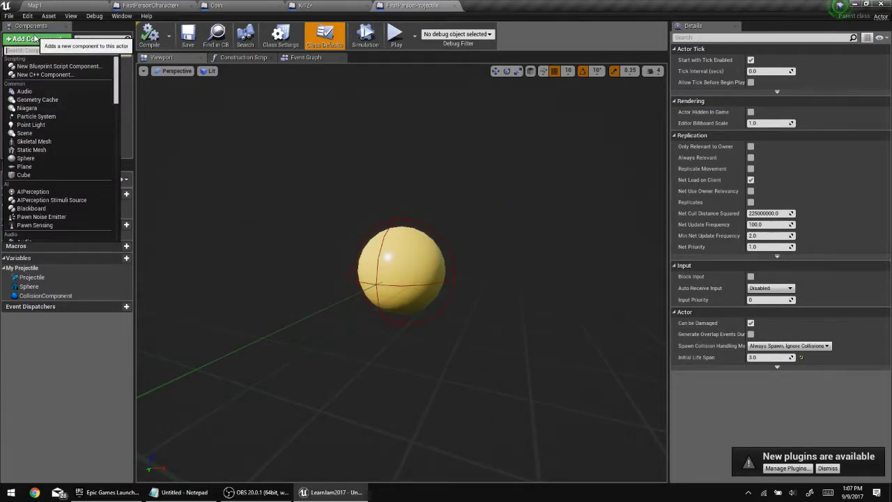
text(sta)
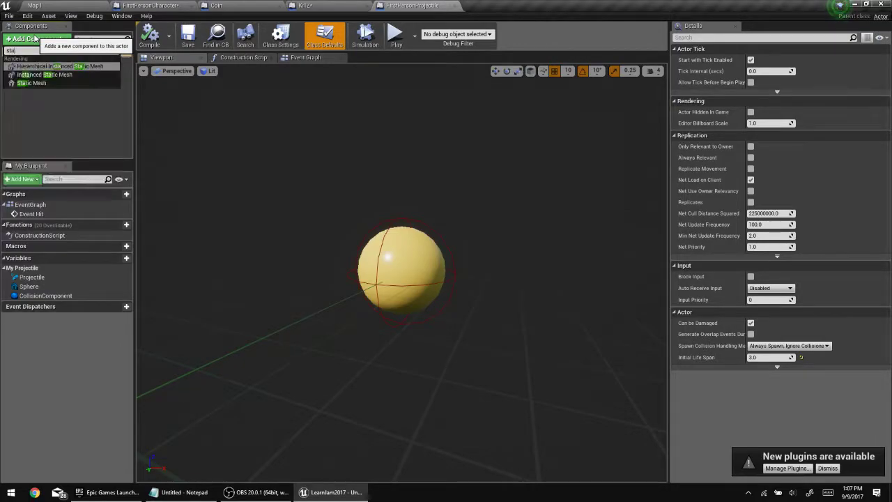
text(tic mesh)
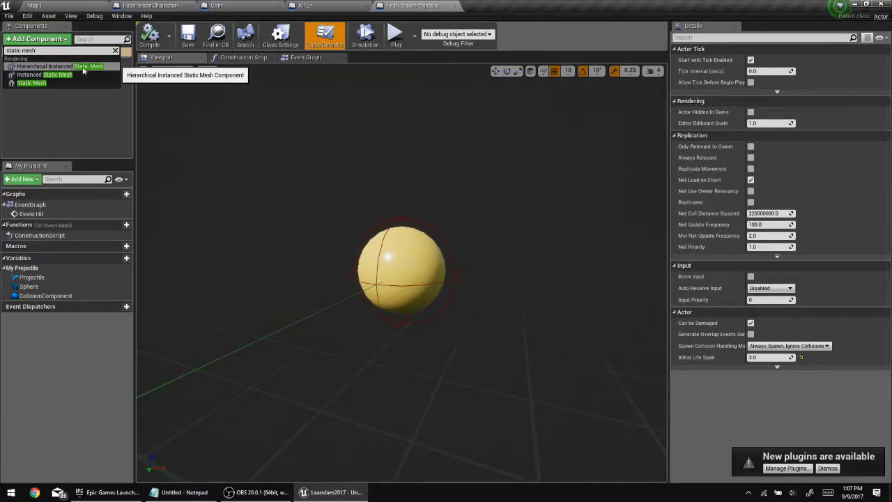
click(26, 92)
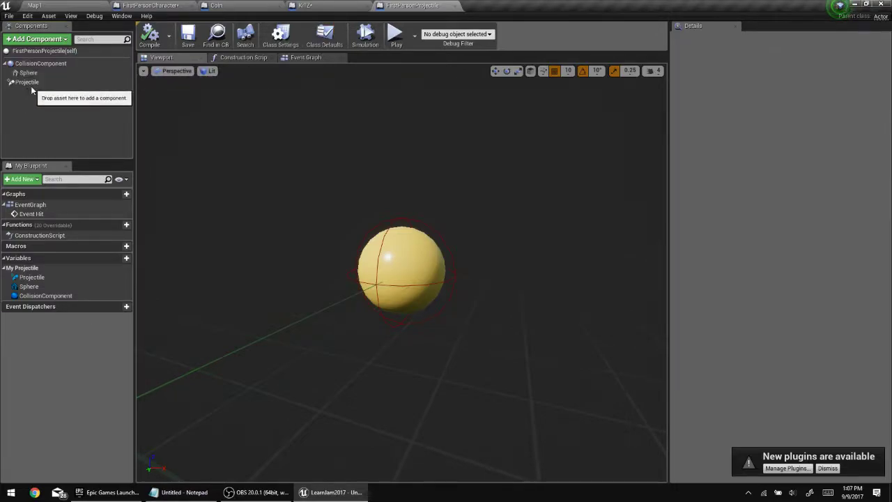
Add a Static Mesh component to the FirstPersonProjectile blueprint.
click(62, 40)
text(static)
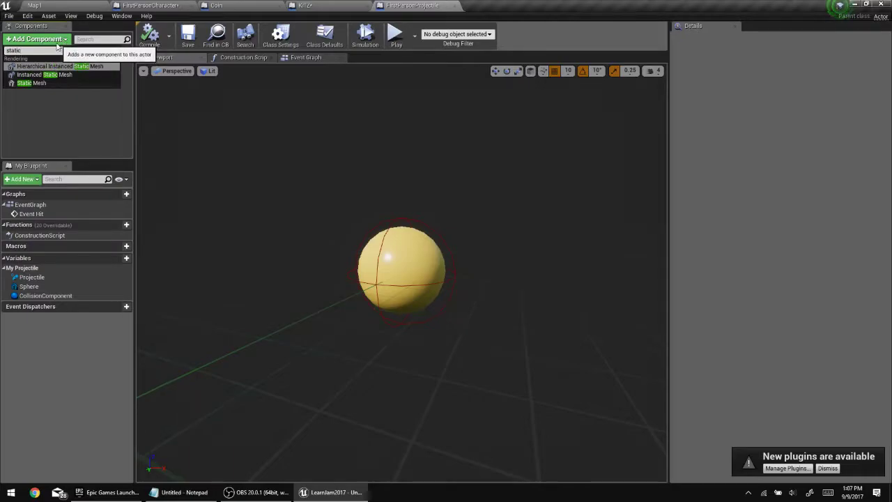
click(32, 83)
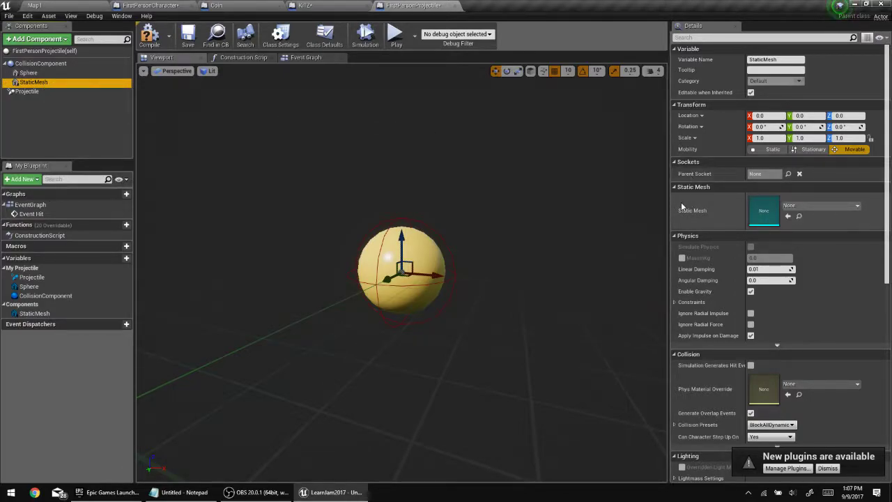
Assign the SM_Chair mesh to the new StaticMesh component, then compile and save the projectile blueprint.
click(808, 206)
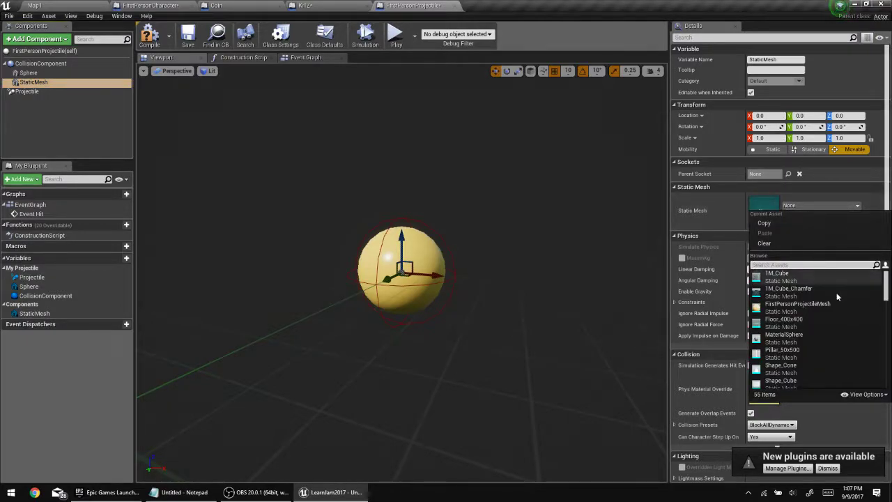
scroll(839, 304, down, 1)
scroll(839, 305, down, 4)
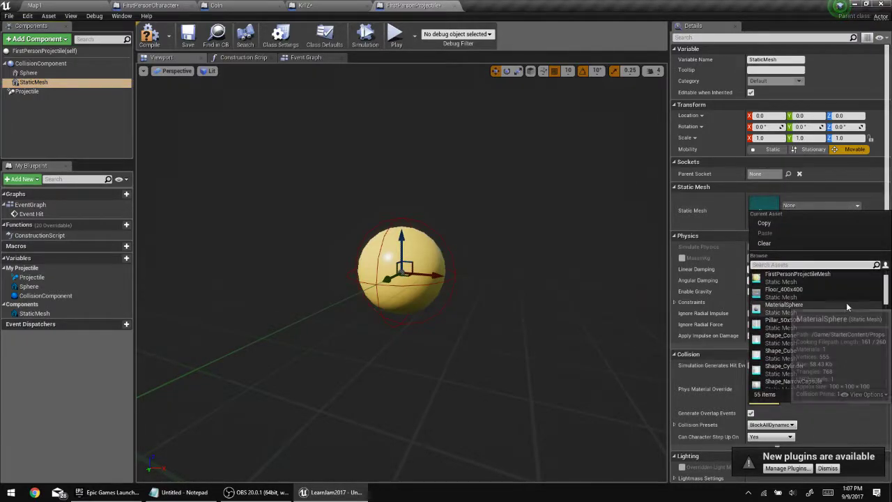
text(chair)
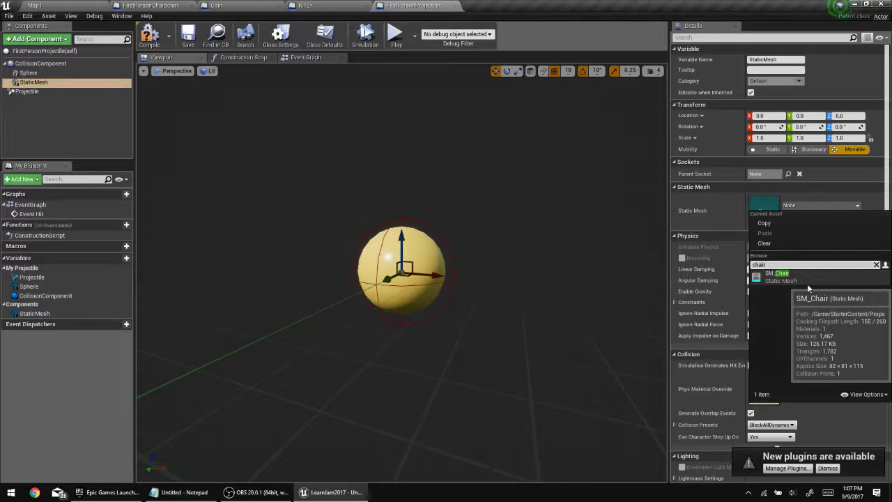
click(807, 282)
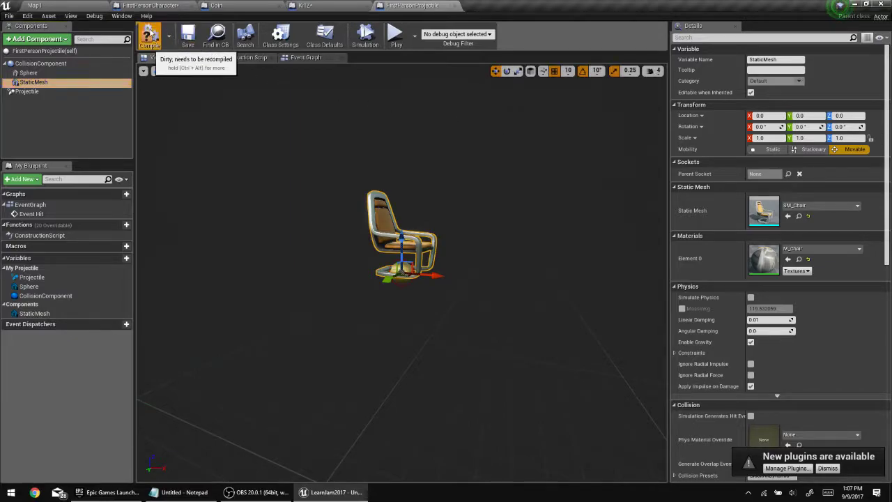
click(188, 35)
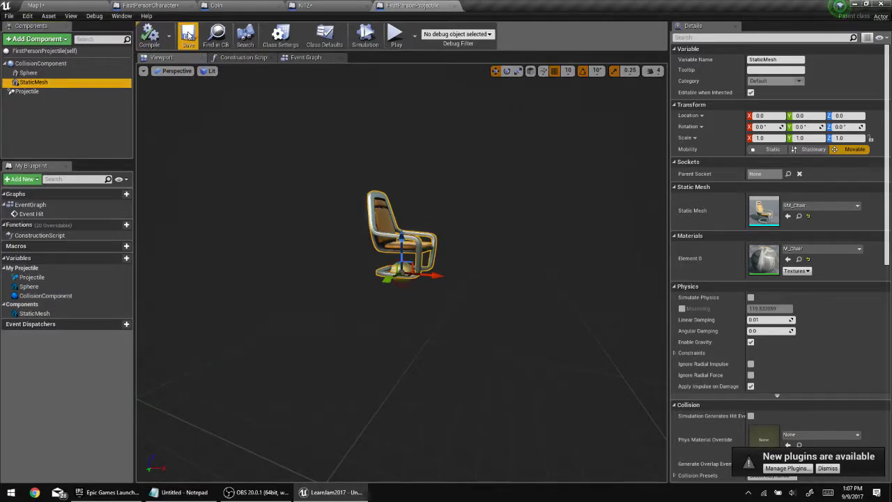
Play-test Map1 again, firing the chair projectiles around the floor and stairs.
click(73, 5)
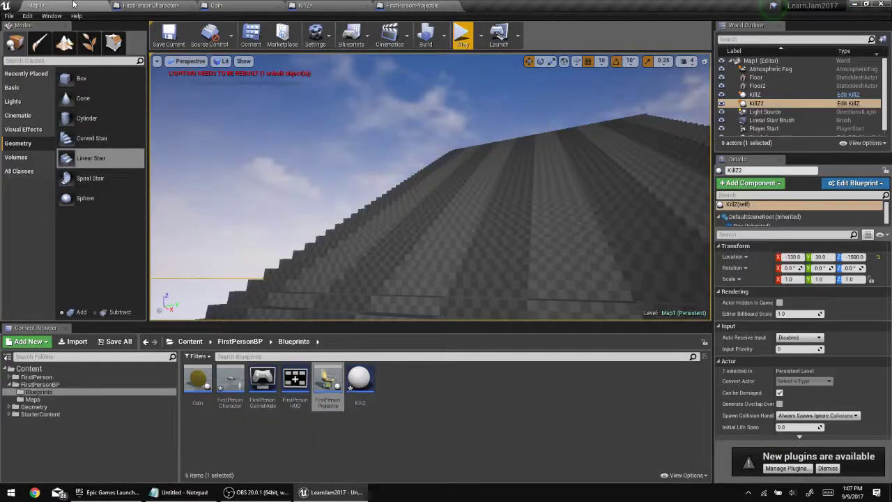
click(463, 36)
click(433, 199)
click(434, 200)
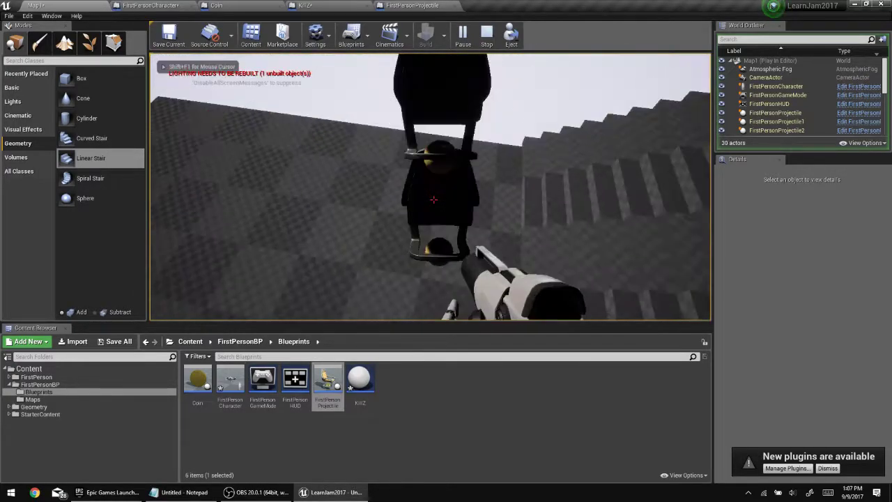
click(433, 200)
click(433, 200)
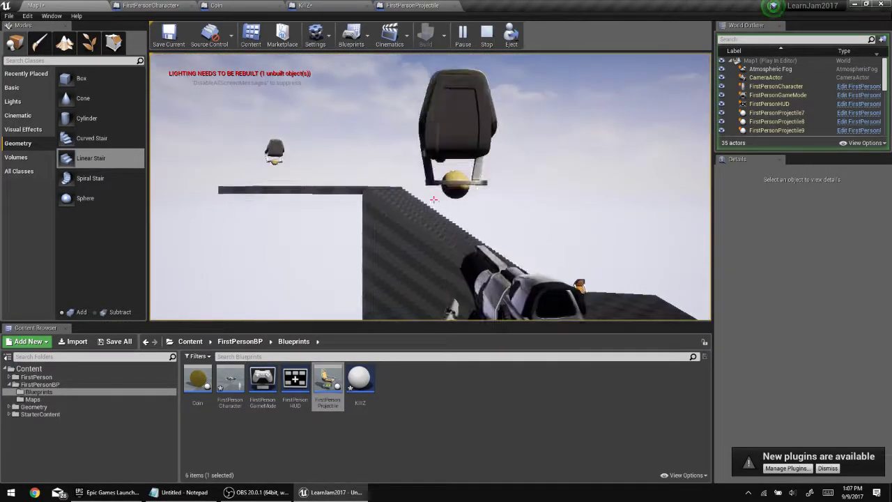
click(433, 199)
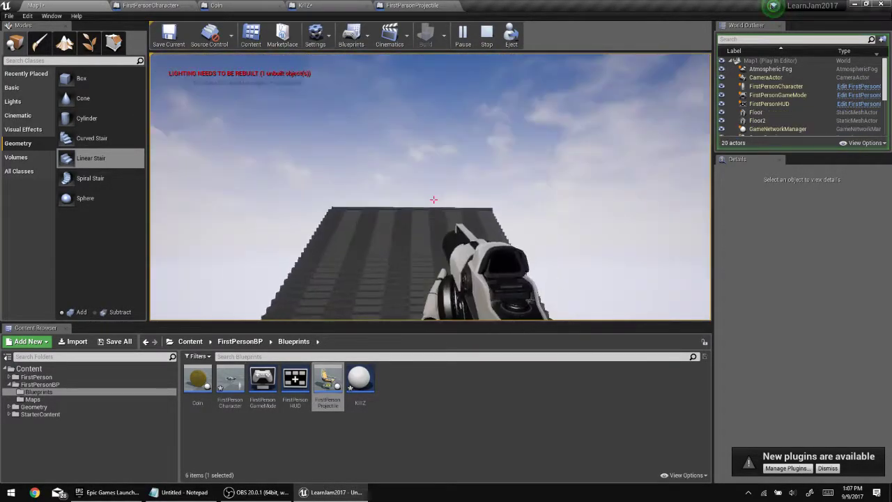
click(434, 199)
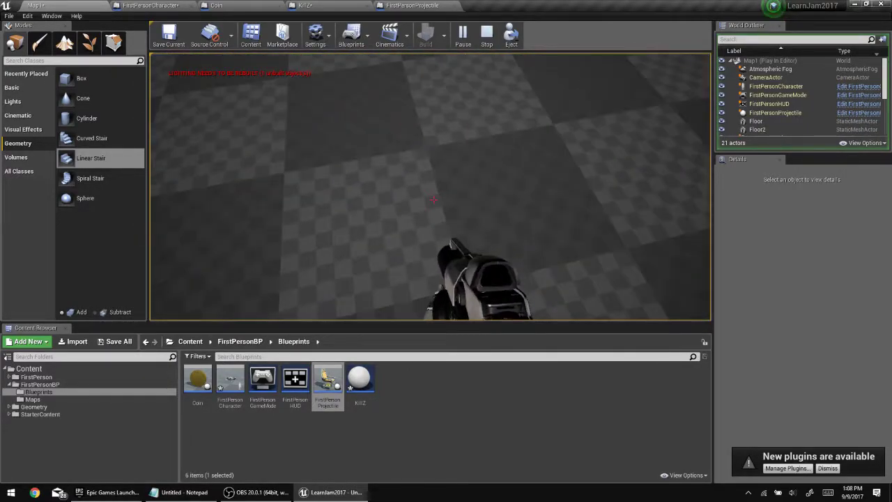
click(433, 199)
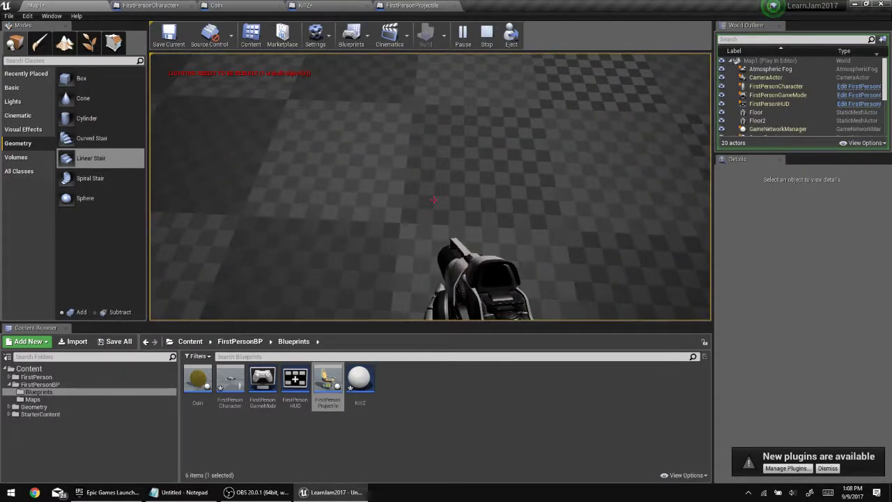
Fire more chair projectiles over the floor and into the open sky while moving around Map1 in the play test.
click(433, 200)
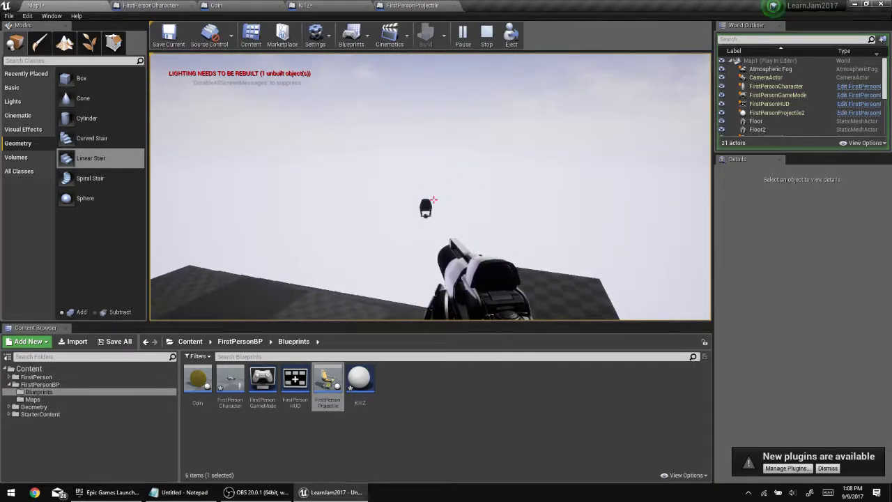
click(433, 200)
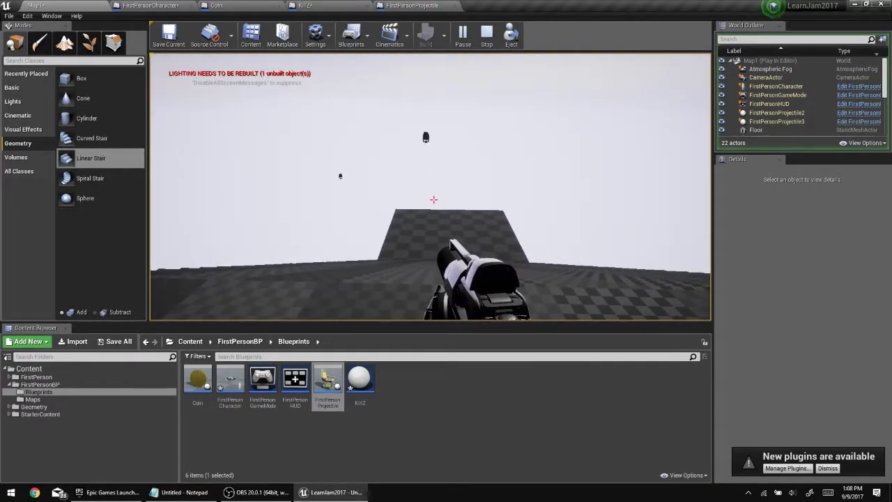
click(433, 200)
key(w)
click(433, 200)
click(433, 200)
click(434, 200)
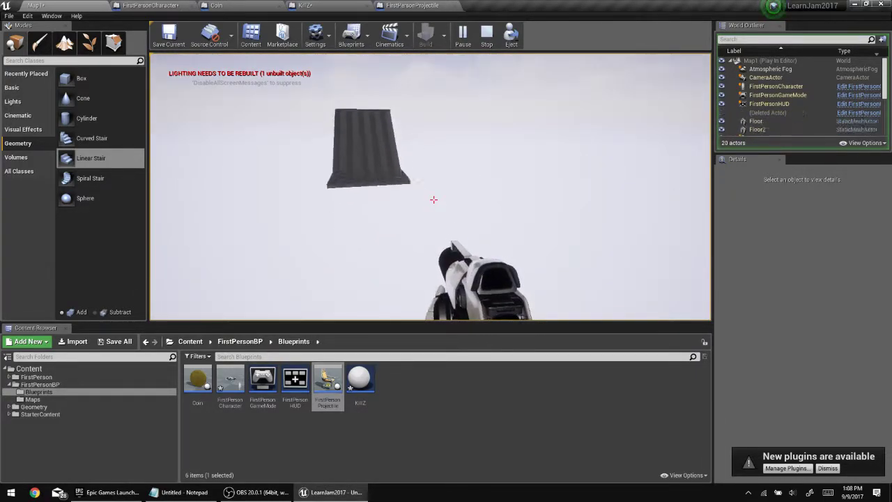
Walk to the foot of the large linear staircase and inspect it from the front and side.
key(w)
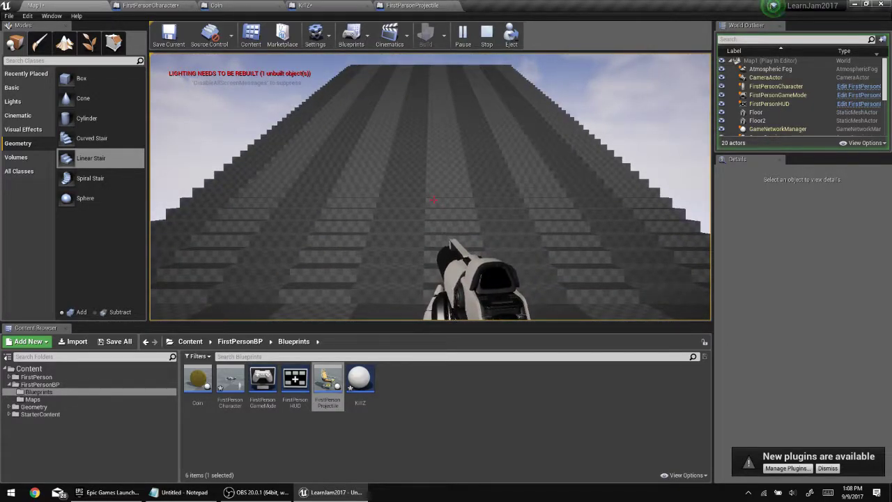
key(w)
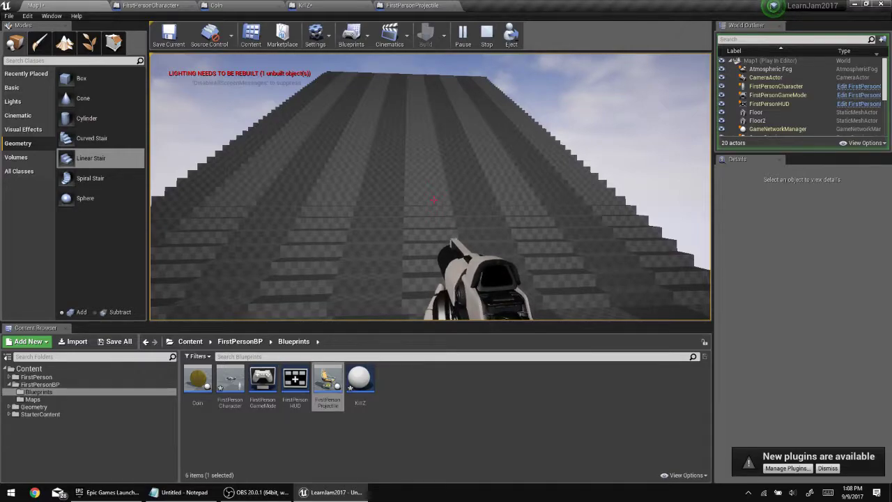
key(w)
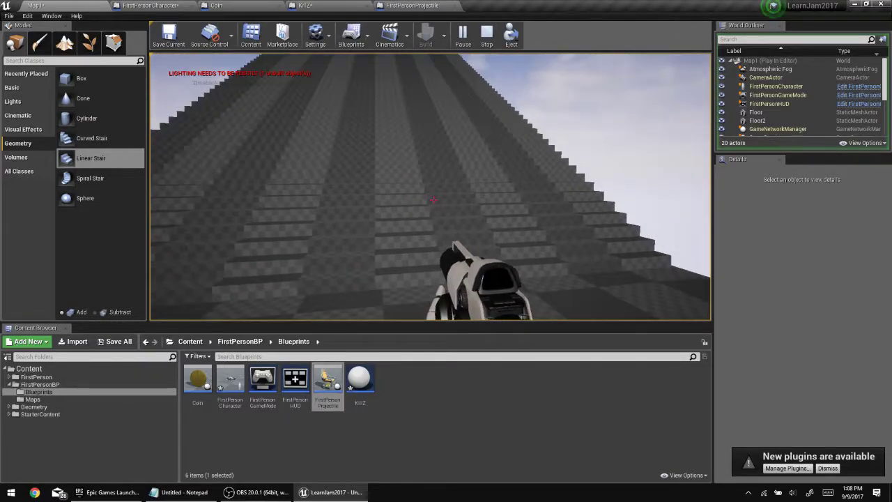
key(w)
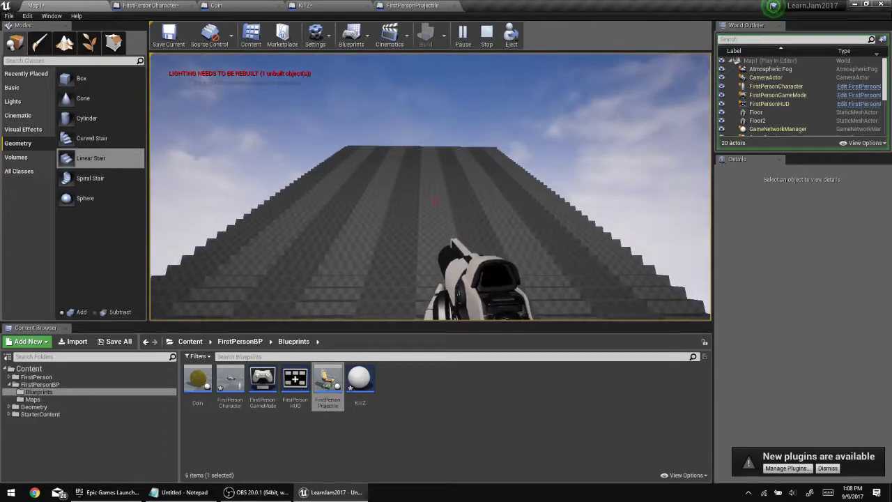
key(w)
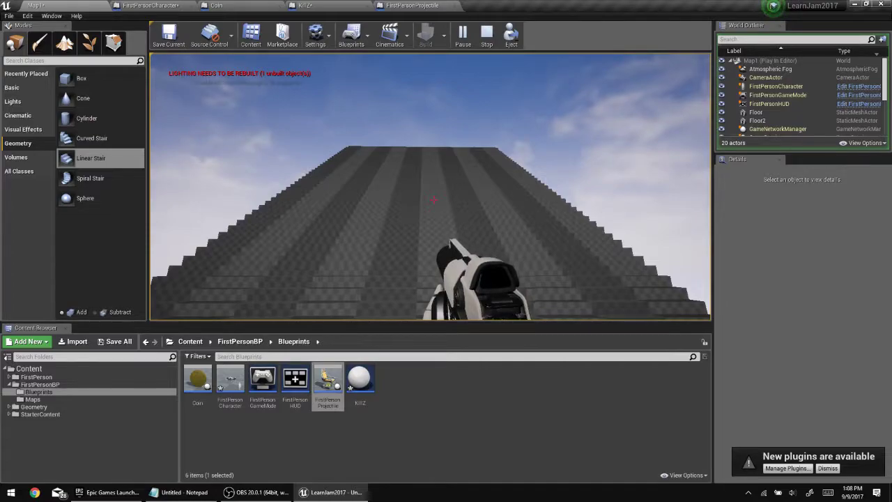
key(w)
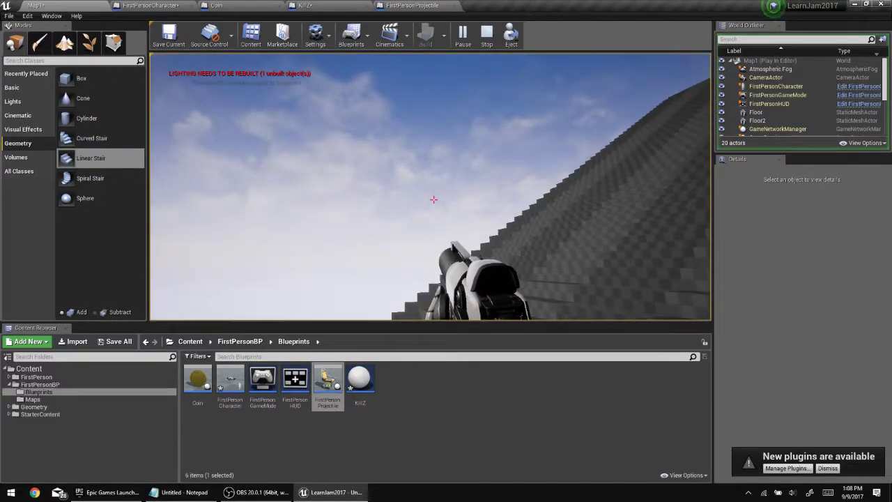
key(w)
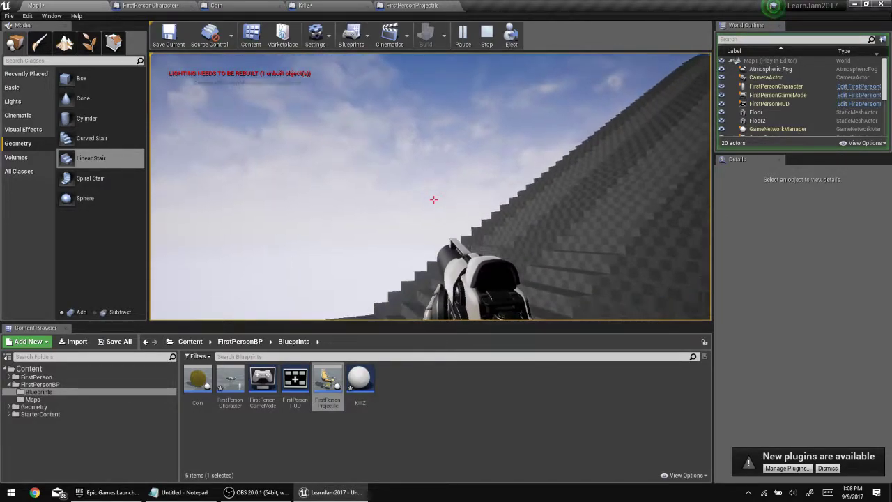
End the play test and save Map1.
key(Escape)
key(ctrl+s)
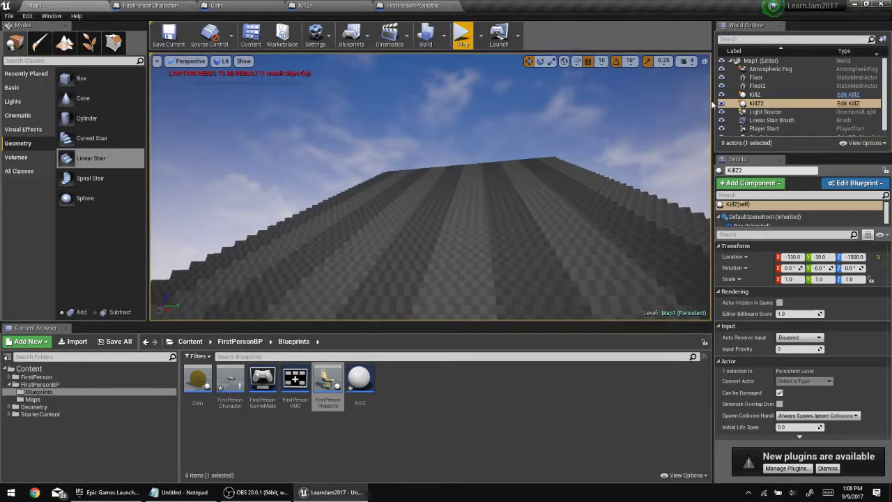
scroll(415, 123, down, 2)
key(ctrl+s)
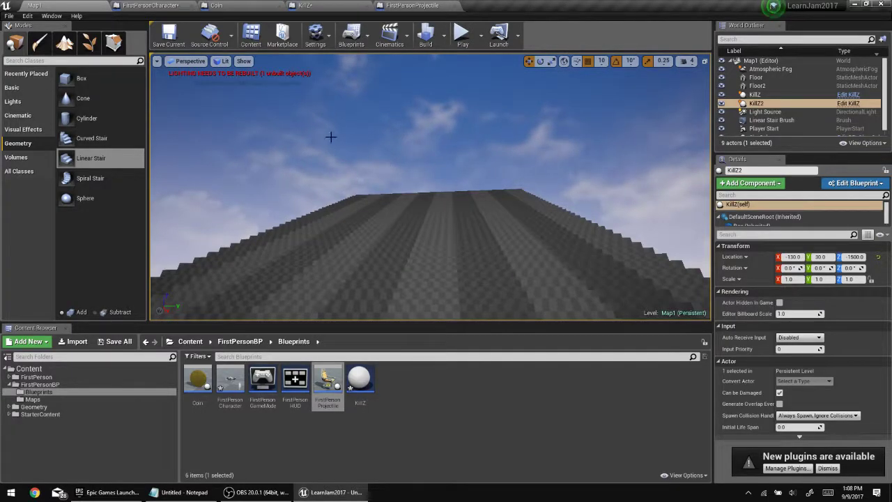
Create a new Actor-based Blueprint Class named Goal in the Blueprints folder.
right_click(404, 391)
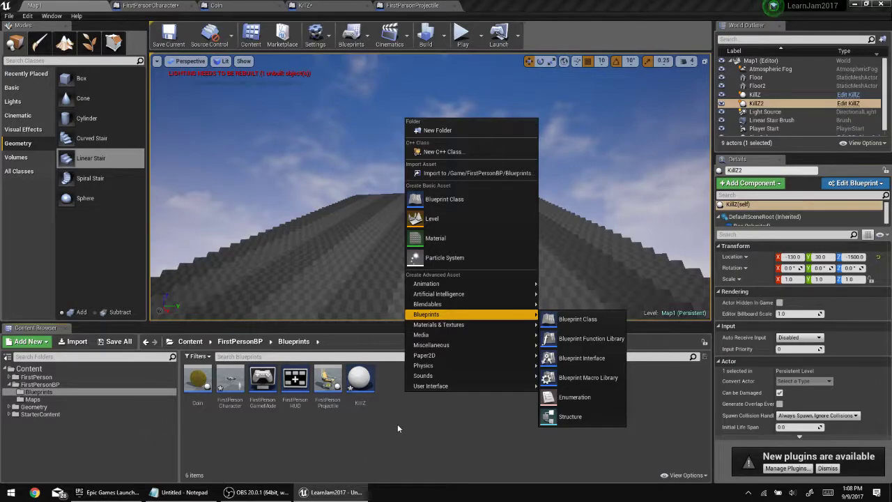
click(408, 393)
right_click(409, 391)
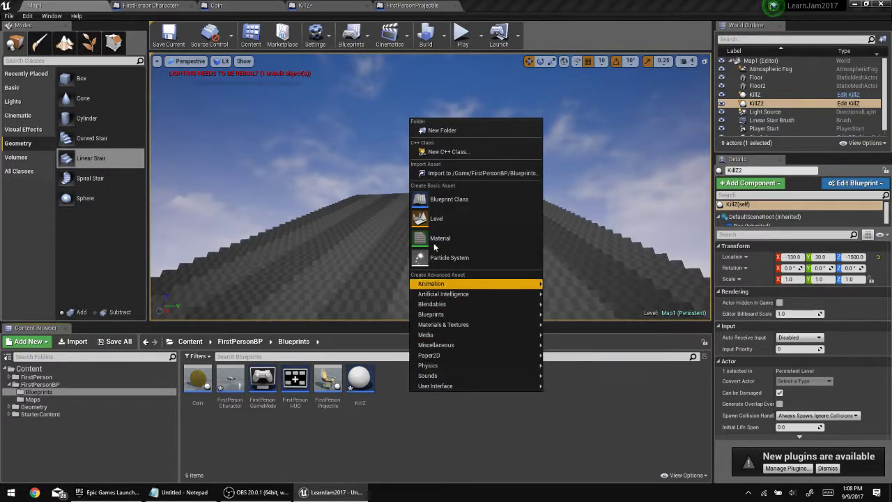
click(444, 199)
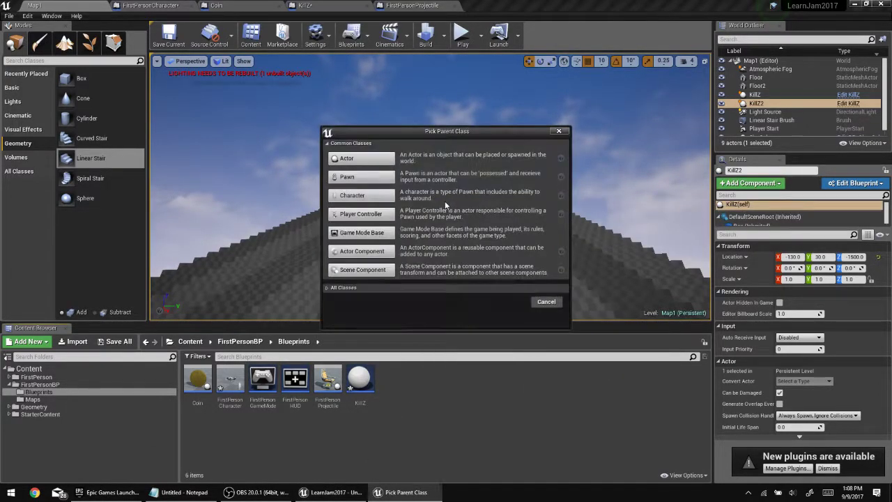
click(345, 158)
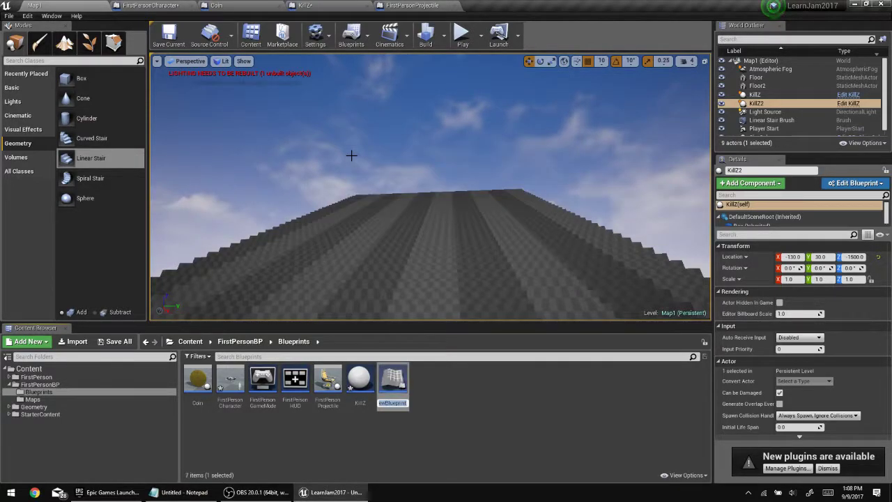
text(Goal)
key(Return)
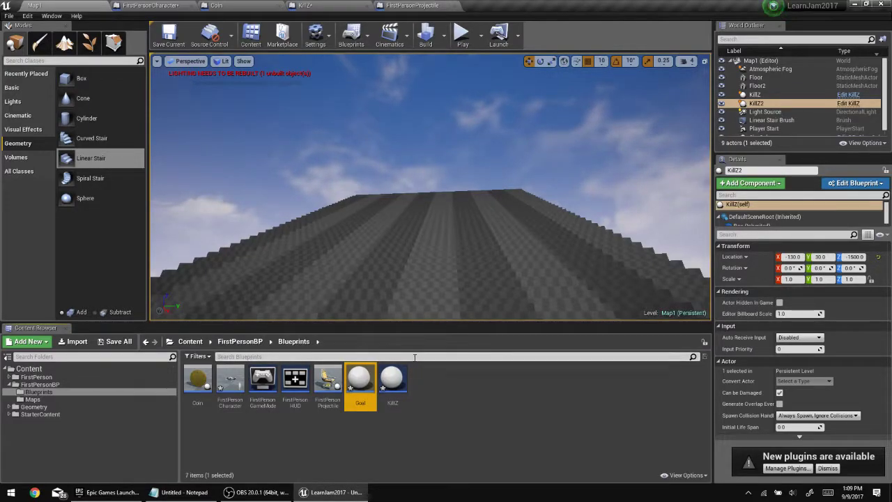
Open the Goal blueprint and add a variable named NextLevel.
double_click(368, 387)
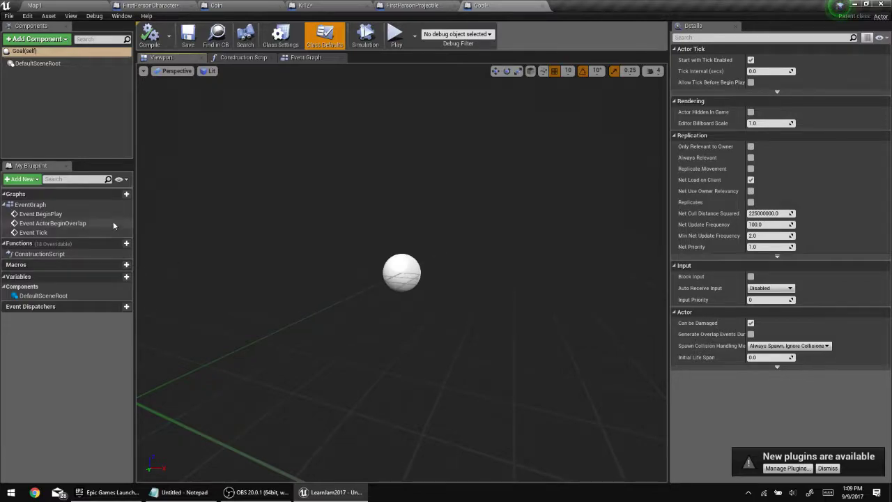
click(123, 277)
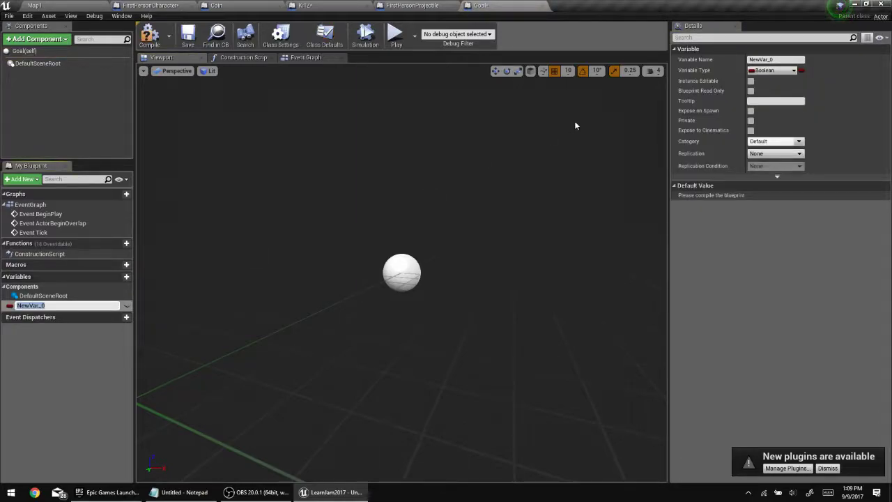
text(NextLevel)
key(Return)
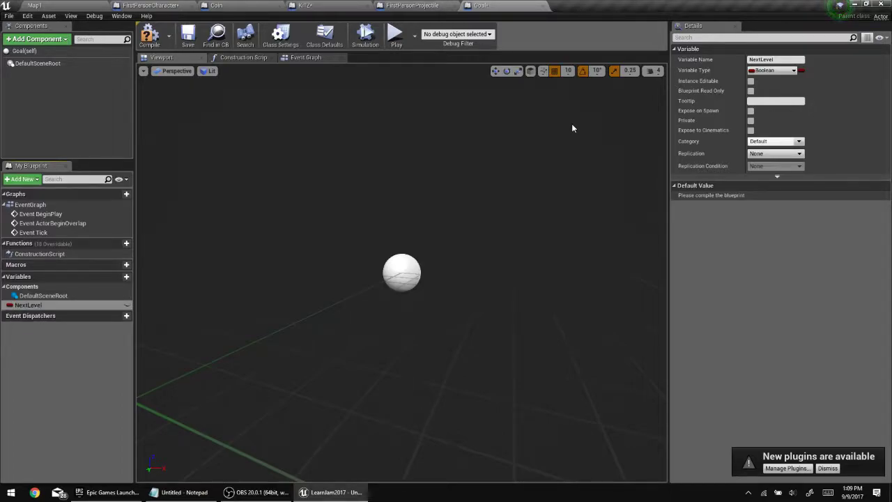
Change the NextLevel variable's type to Name, make it instance editable, and compile and save the Goal blueprint.
click(767, 71)
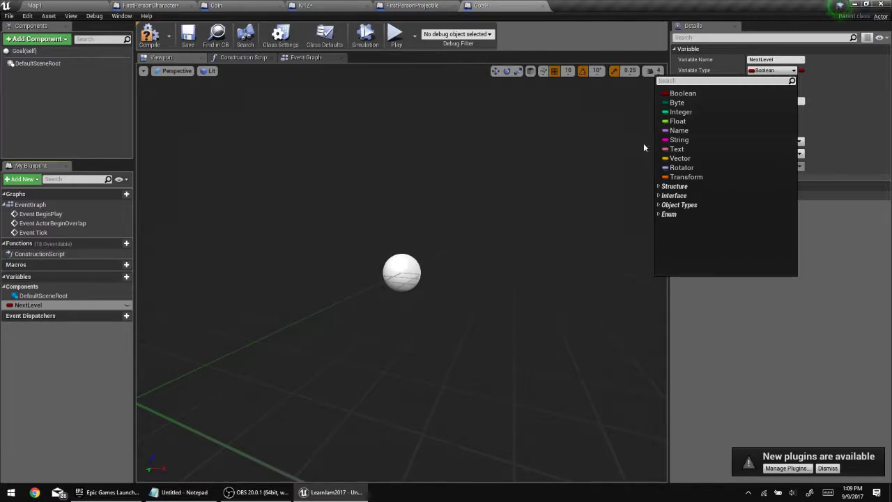
click(694, 130)
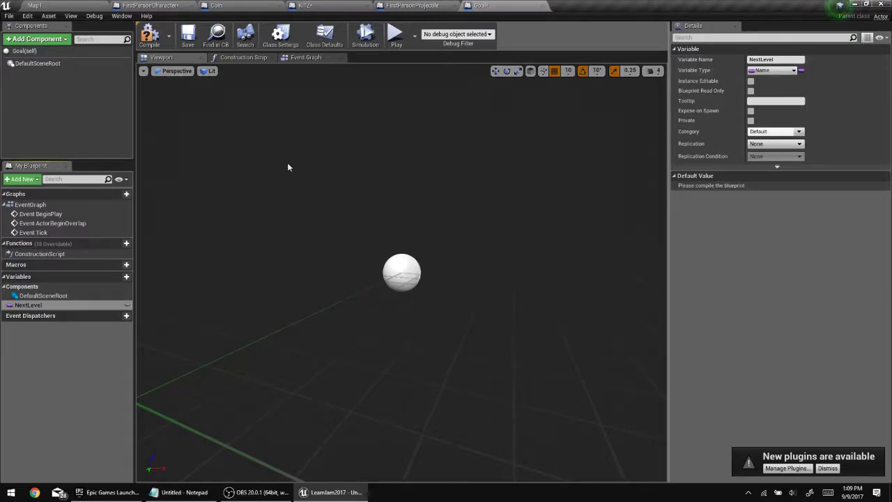
click(127, 305)
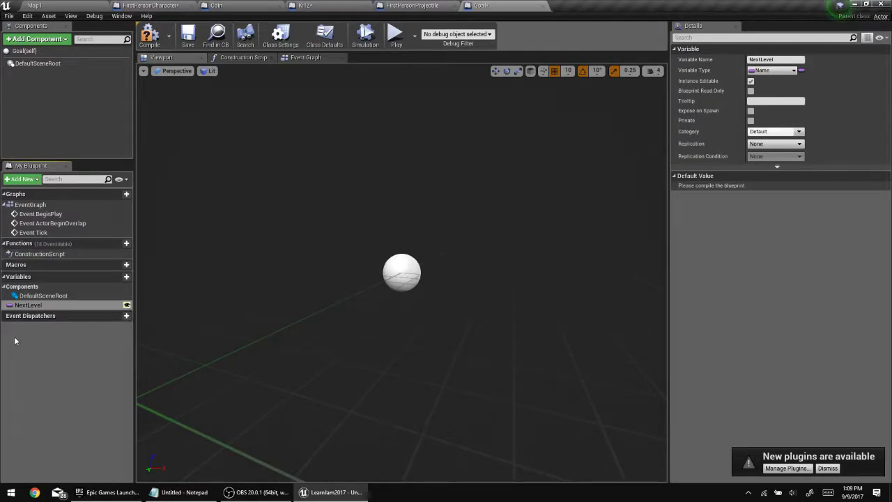
click(149, 33)
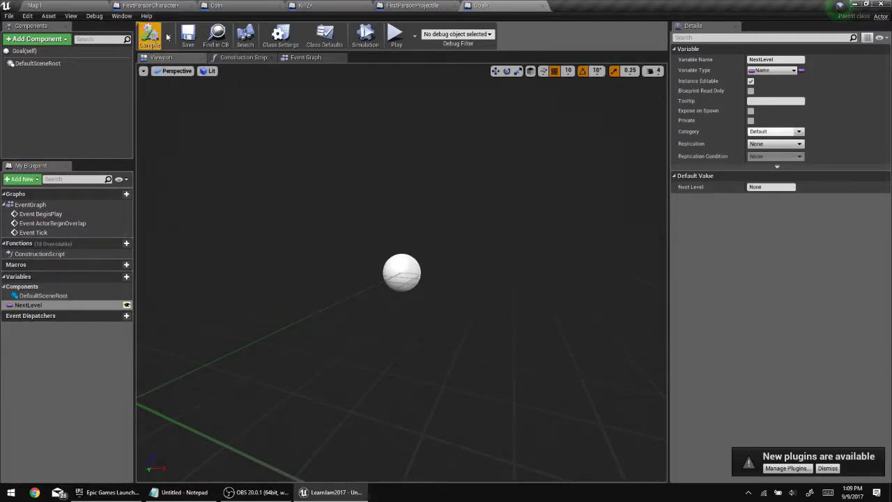
click(188, 39)
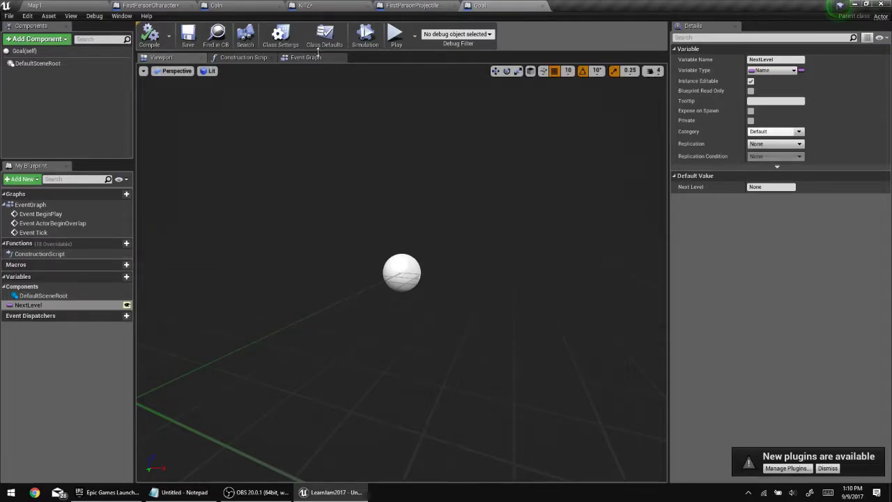
Add a Static Mesh component to the Goal blueprint and assign it the Shape_NarrowCapsule mesh.
click(50, 40)
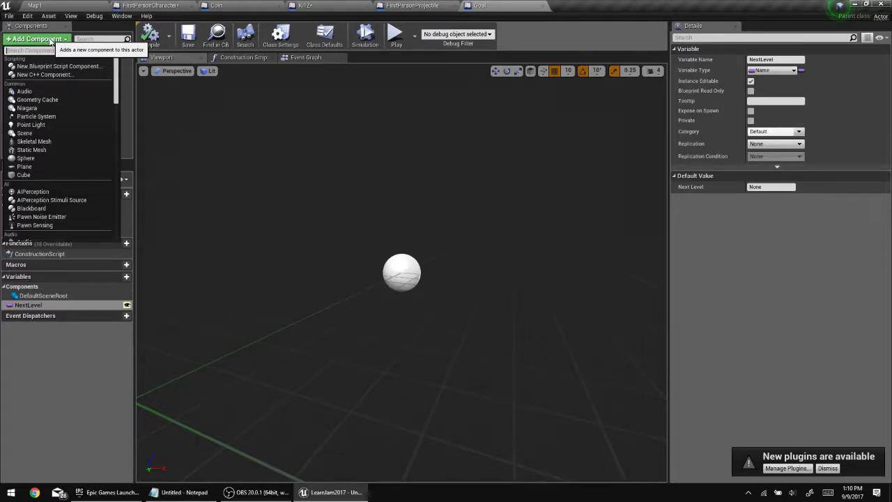
text(static)
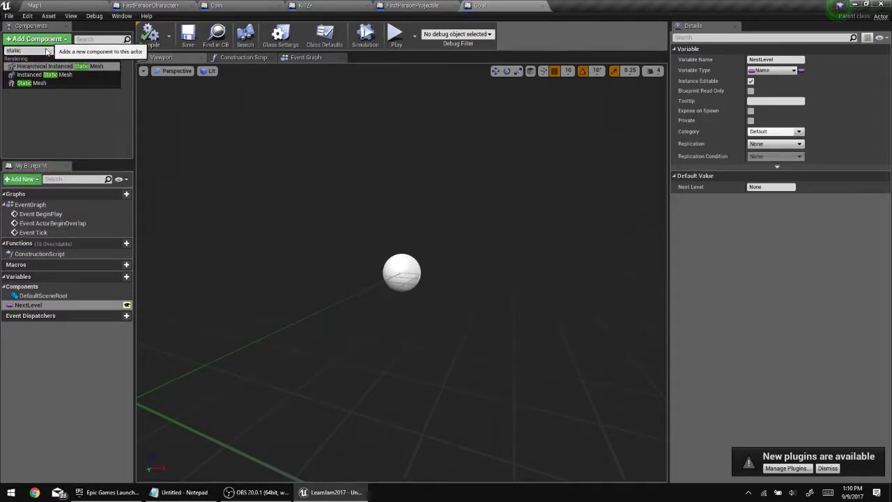
click(28, 82)
key(Return)
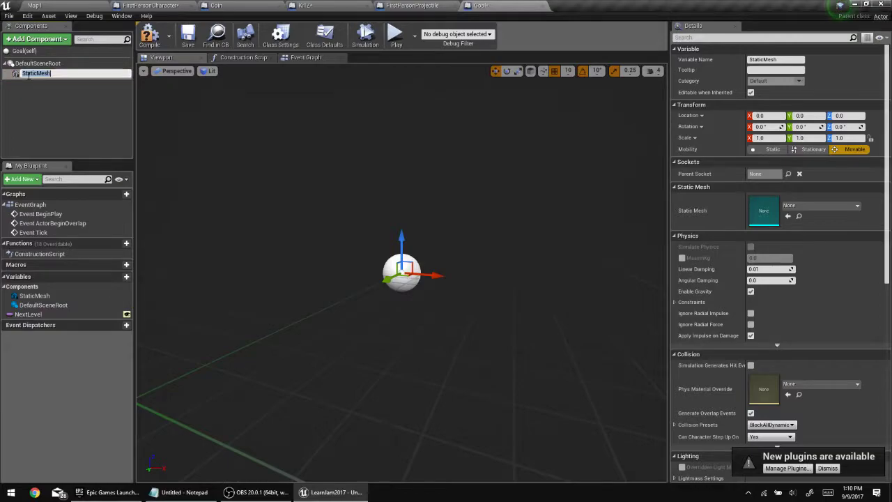
click(815, 206)
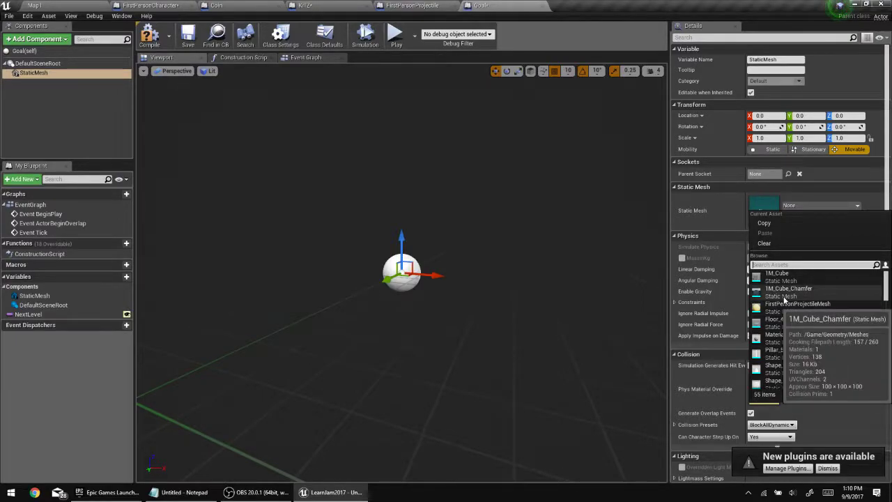
scroll(787, 307, down, 2)
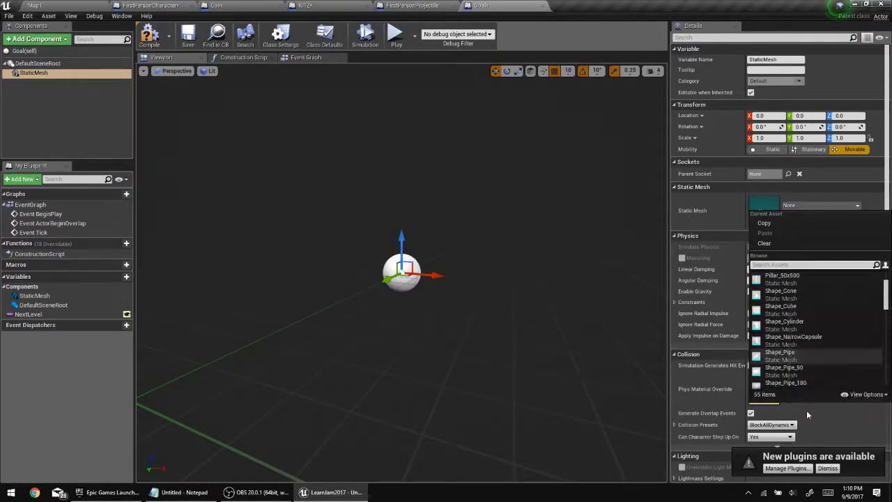
click(795, 339)
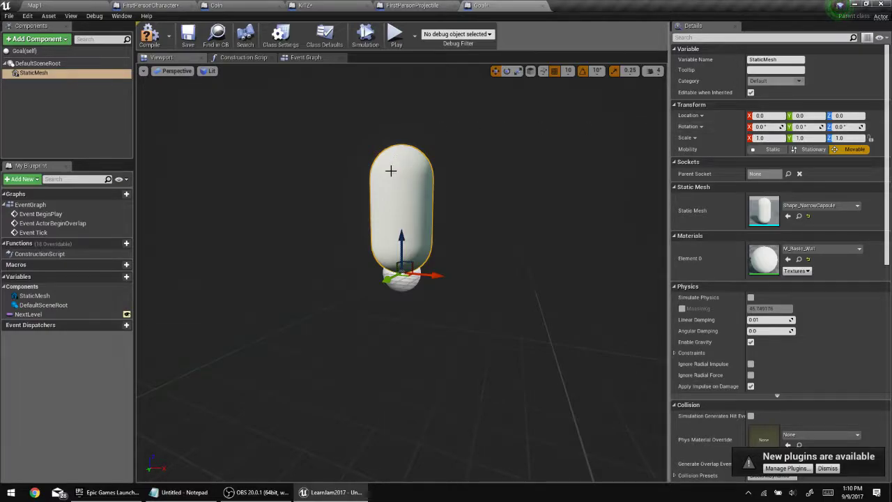
Set the Goal blueprint's StaticMesh collision preset to OverlapAllDynamic and compile the blueprint.
scroll(719, 246, down, 4)
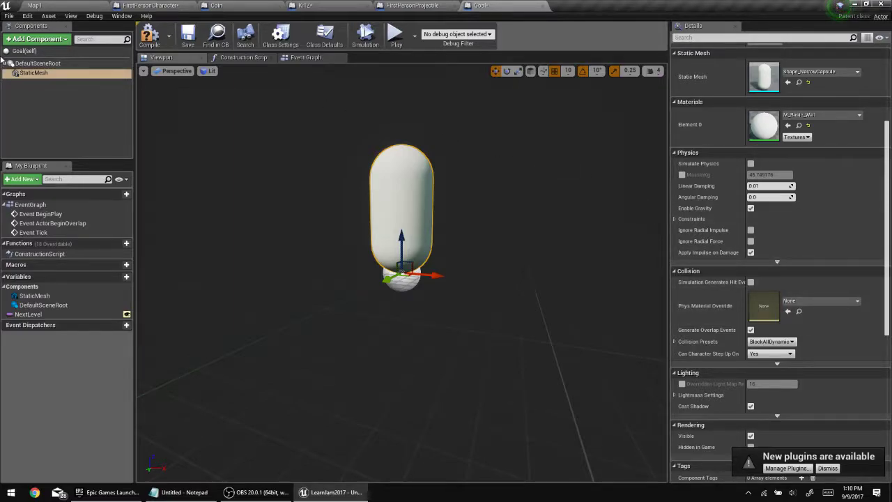
click(23, 40)
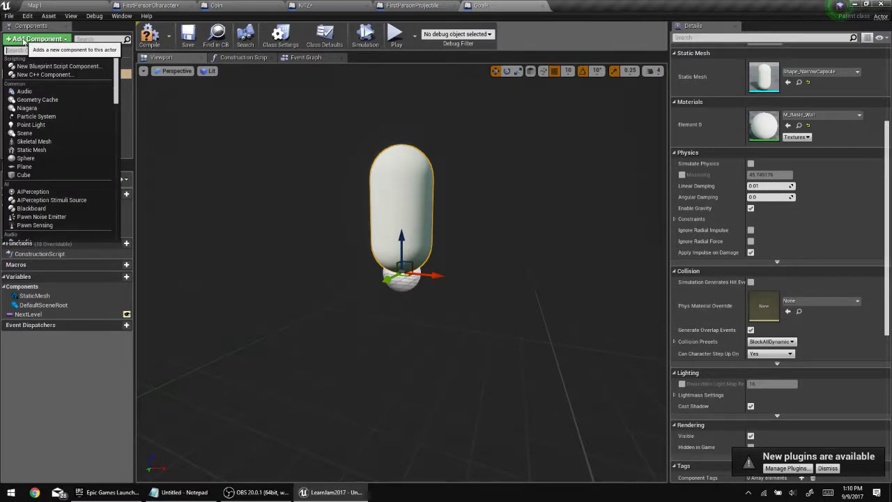
click(36, 39)
click(43, 73)
scroll(722, 163, up, 2)
scroll(722, 164, up, 3)
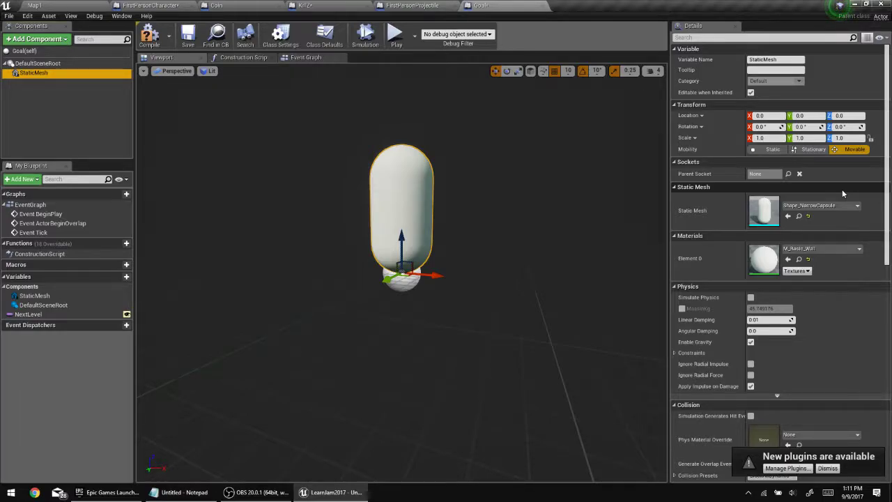
scroll(854, 263, down, 3)
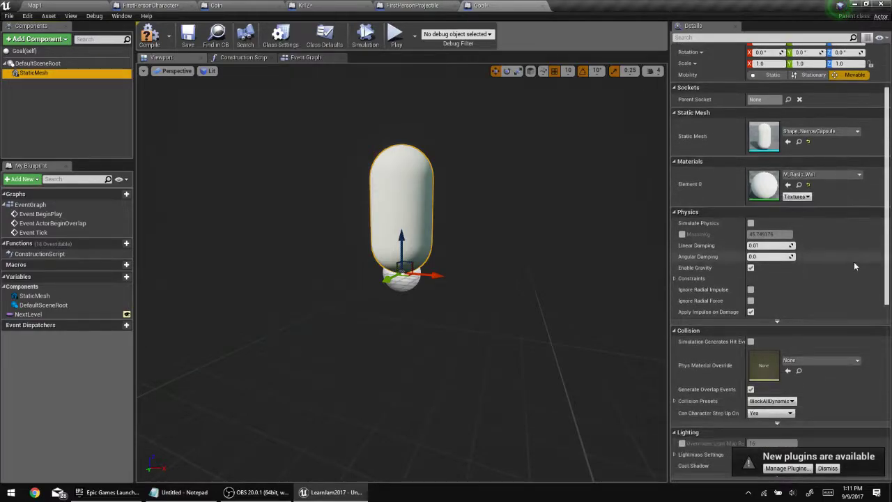
scroll(854, 262, down, 5)
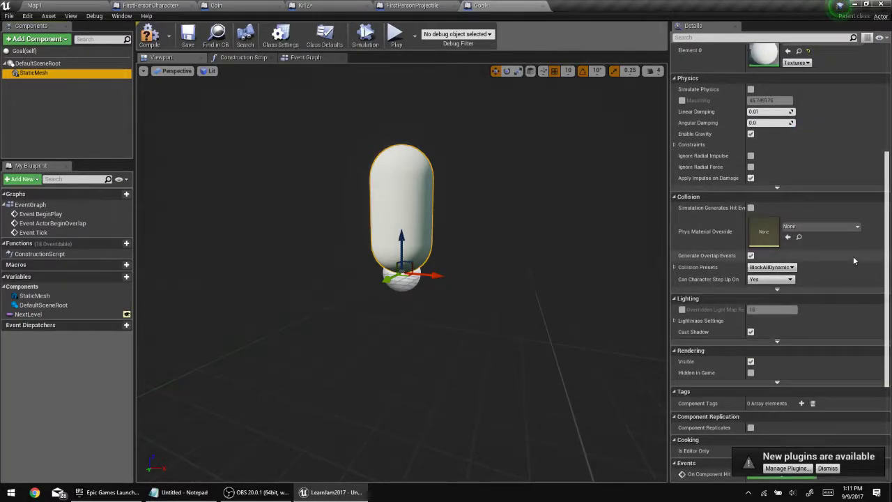
scroll(853, 256, down, 3)
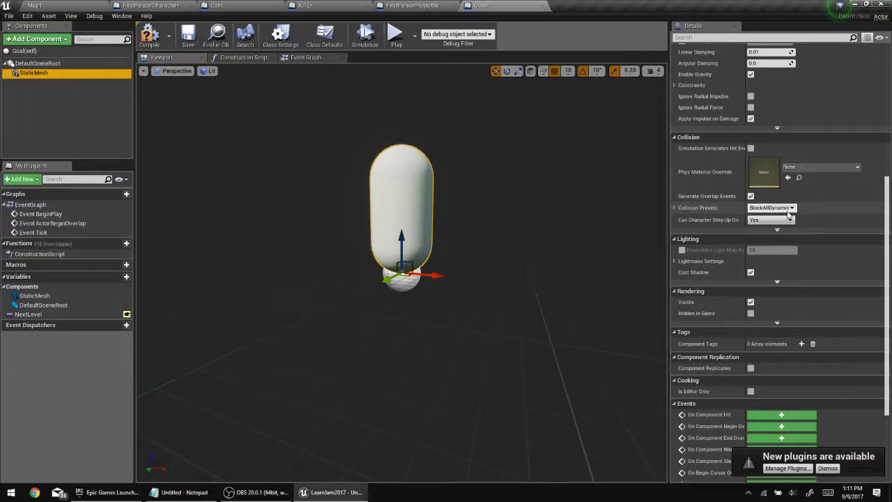
click(787, 212)
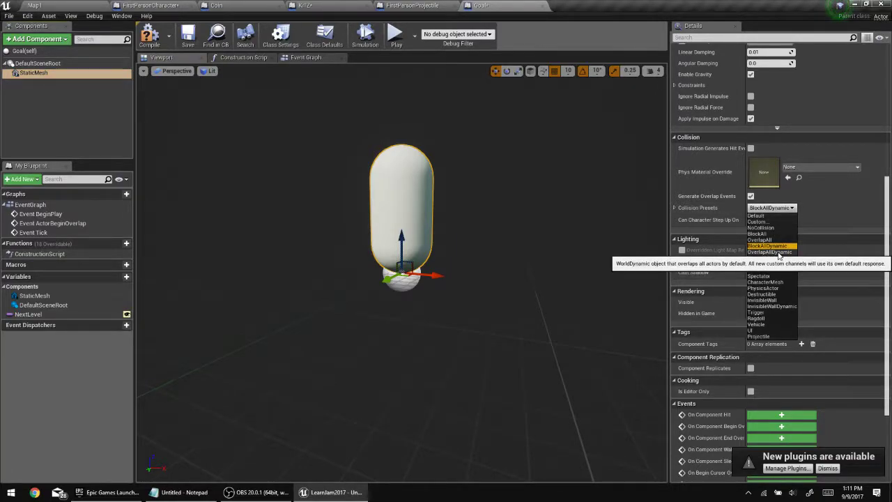
click(770, 251)
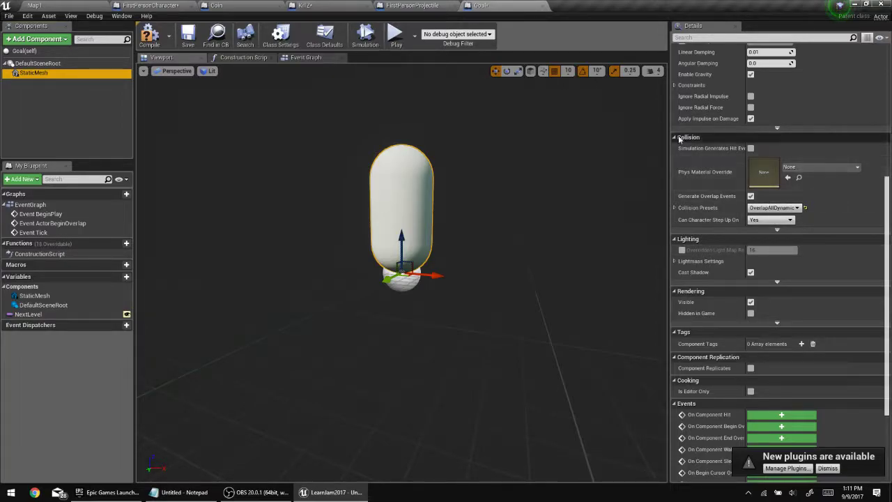
scroll(801, 288, up, 4)
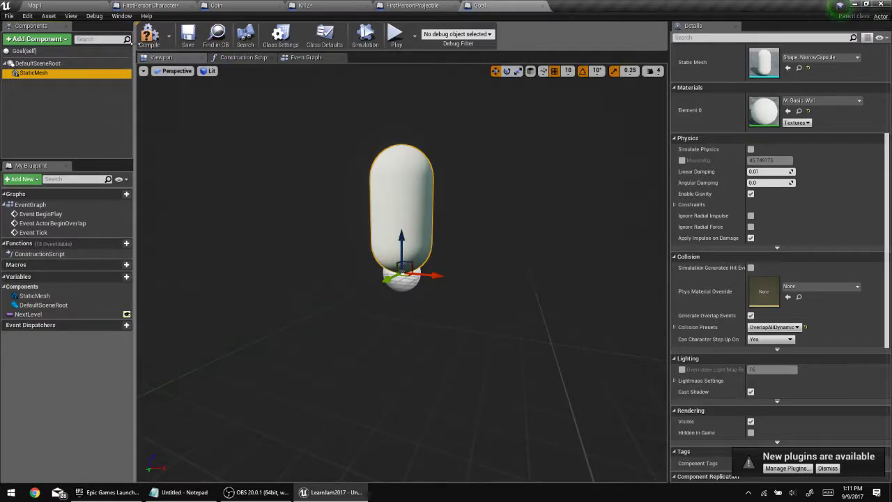
click(152, 39)
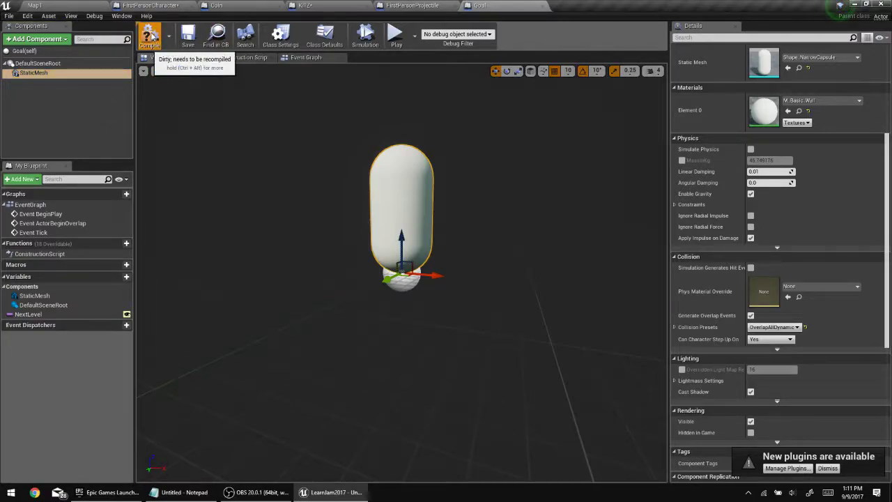
In the Goal event graph, add a Cast To FirstPersonCharacter node fed by Event ActorBeginOverlap's Other Actor.
click(310, 60)
right_drag(559, 221, 501, 169)
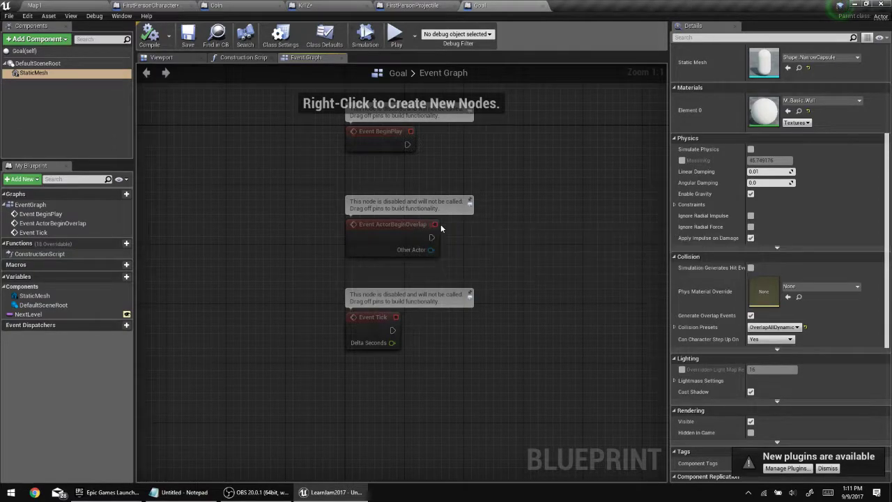
drag(431, 250, 483, 252)
text(firstperson)
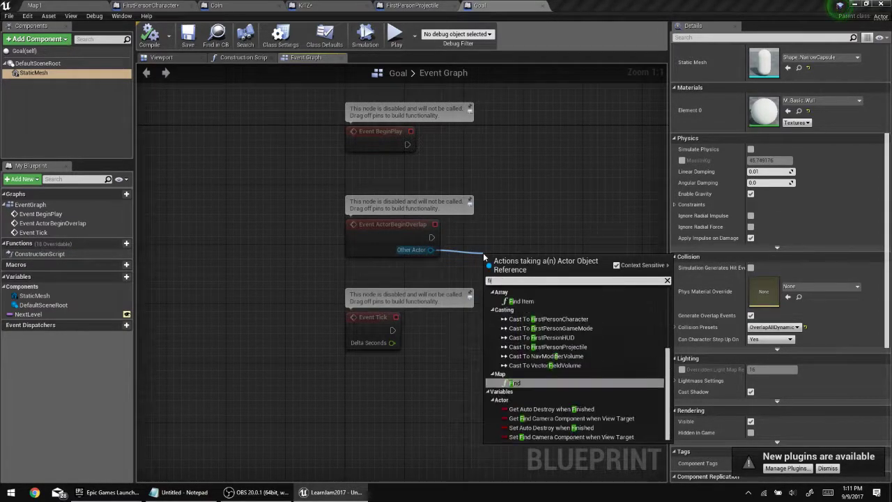
key(Up)
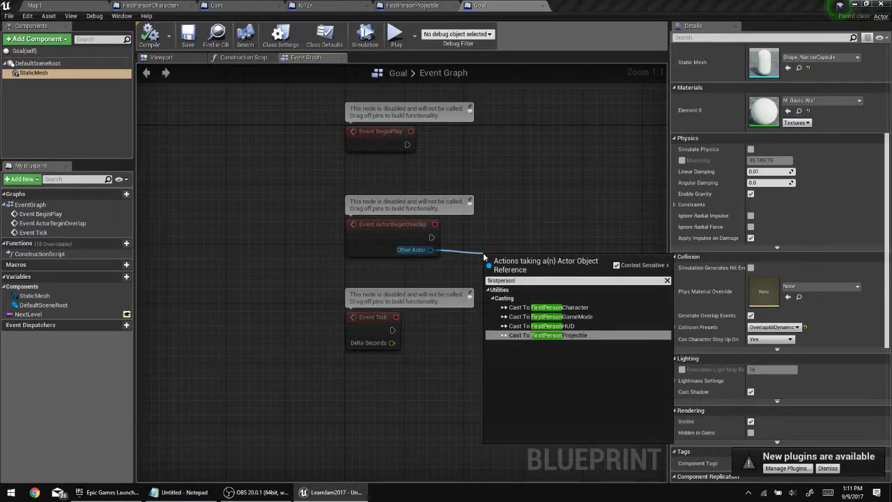
key(Down)
key(Return)
drag(556, 268, 525, 232)
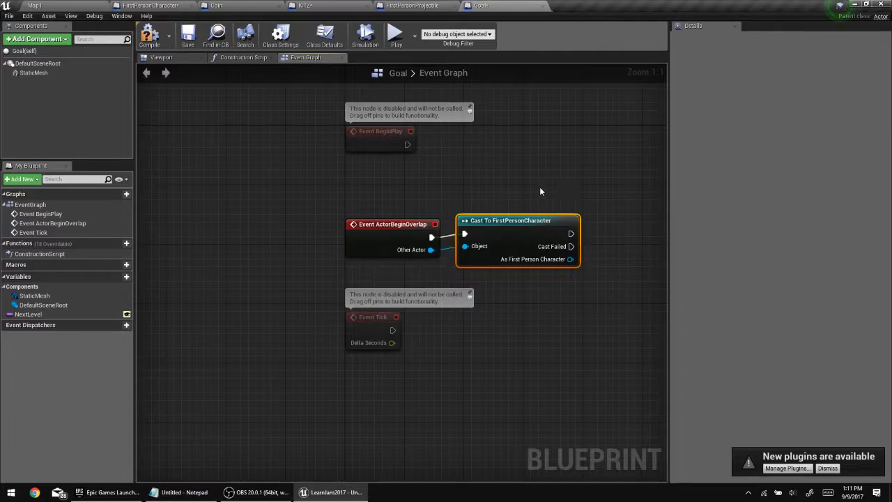
Add an Open Level node that runs when the cast to FirstPersonCharacter succeeds.
right_drag(548, 186, 428, 170)
drag(454, 207, 531, 217)
text(open level)
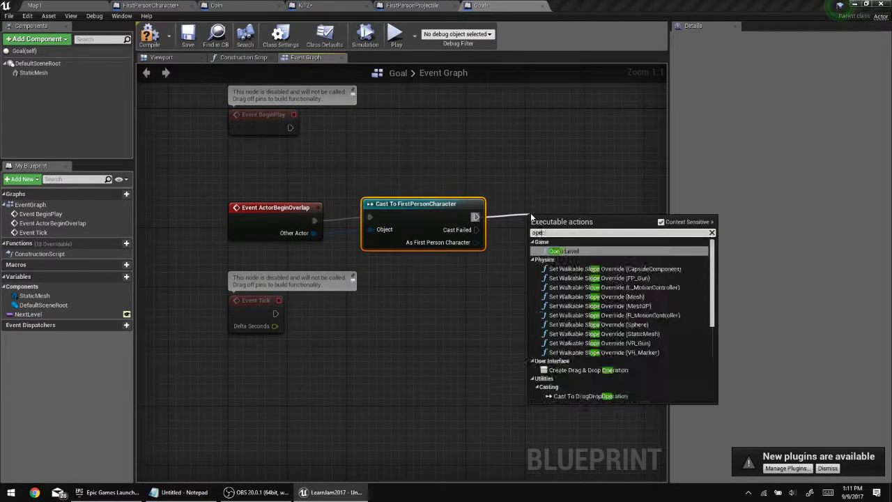
key(Return)
click(299, 260)
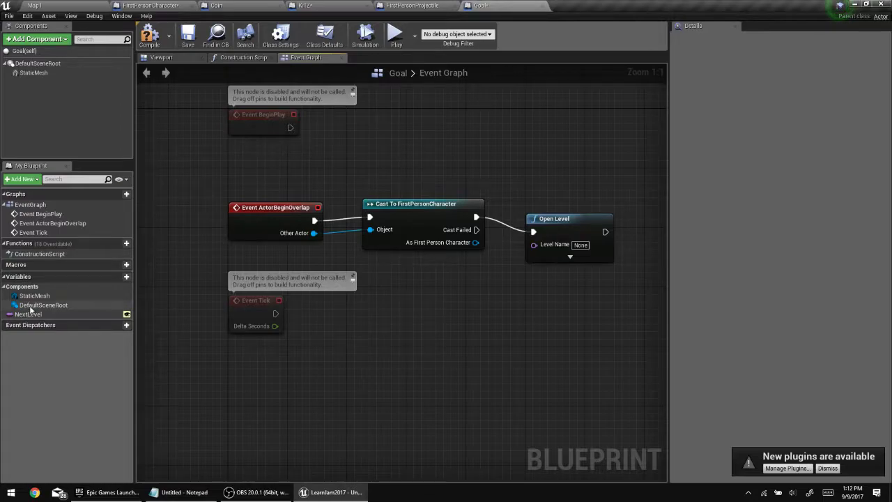
Add a Get node for the NextLevel variable, connect it to Open Level's Level Name input, and compile.
drag(19, 314, 486, 273)
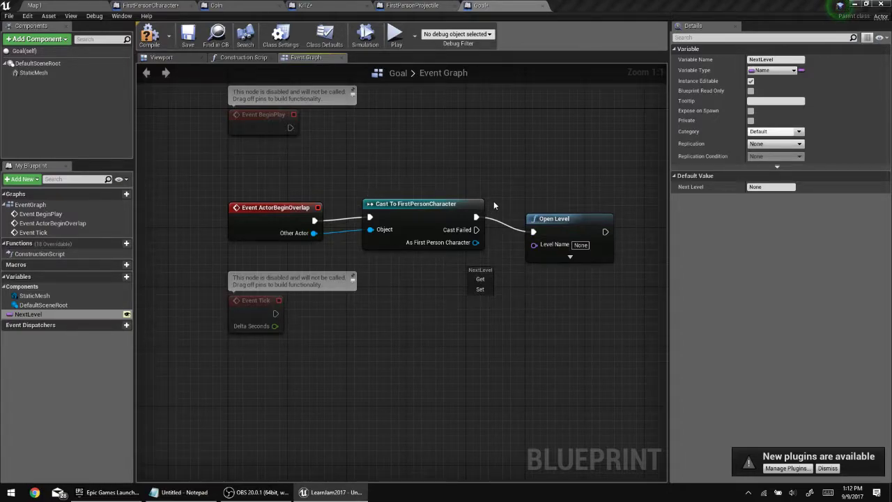
click(480, 279)
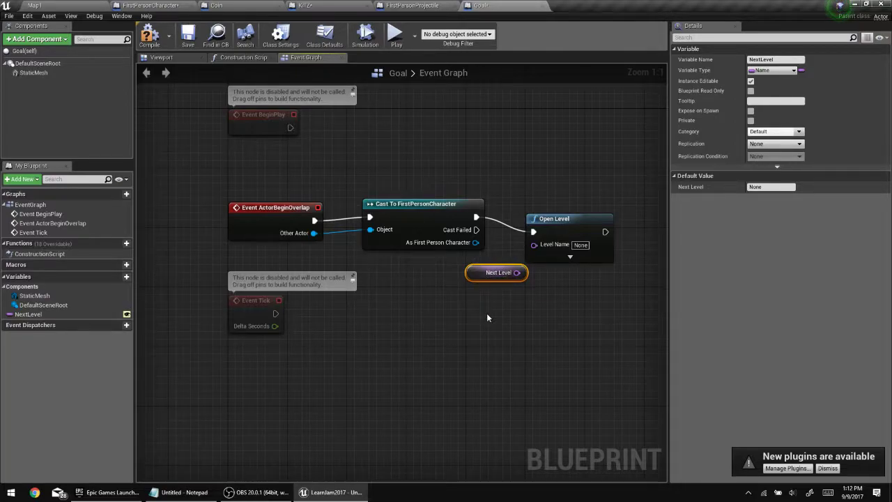
drag(517, 273, 533, 249)
click(540, 291)
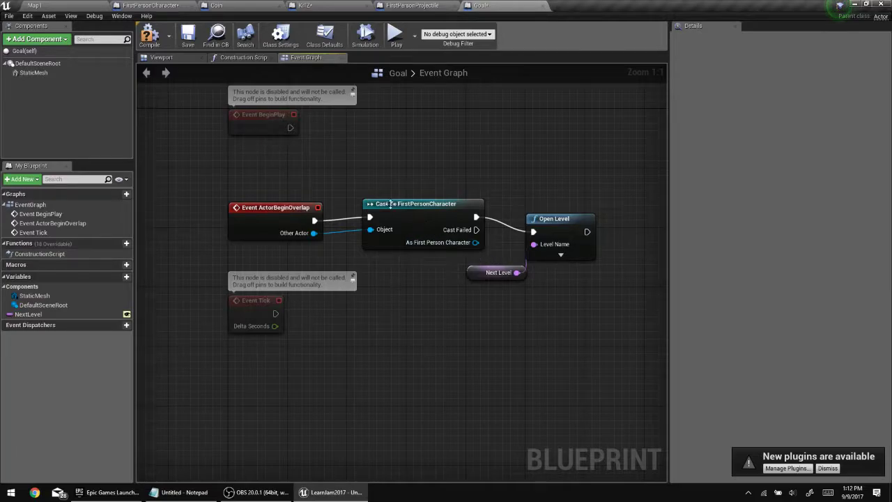
click(149, 35)
drag(476, 230, 513, 242)
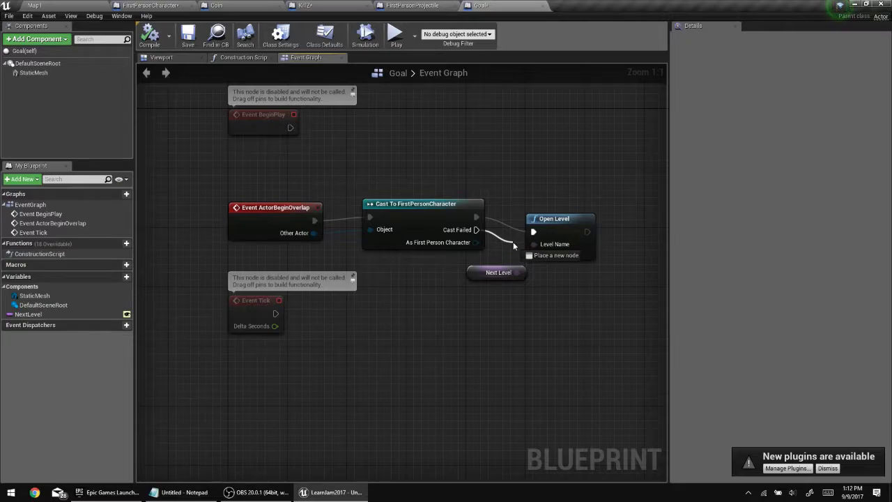
drag(513, 242, 513, 242)
click(500, 150)
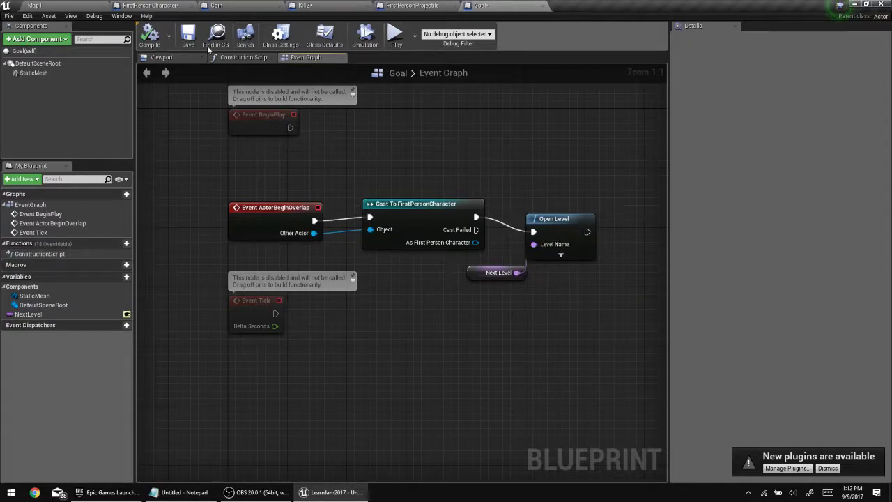
Compile the Goal blueprint, then place a Goal actor near the far edge of the raised checkered floor in Map1 and save the level.
click(162, 44)
click(78, 4)
scroll(332, 91, up, 6)
right_drag(332, 91, 296, 216)
scroll(332, 91, down, 3)
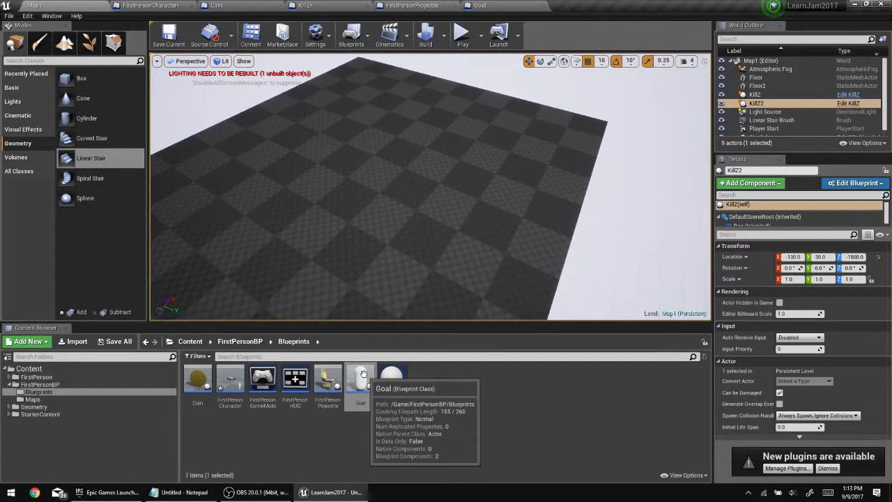
drag(363, 374, 447, 97)
click(486, 76)
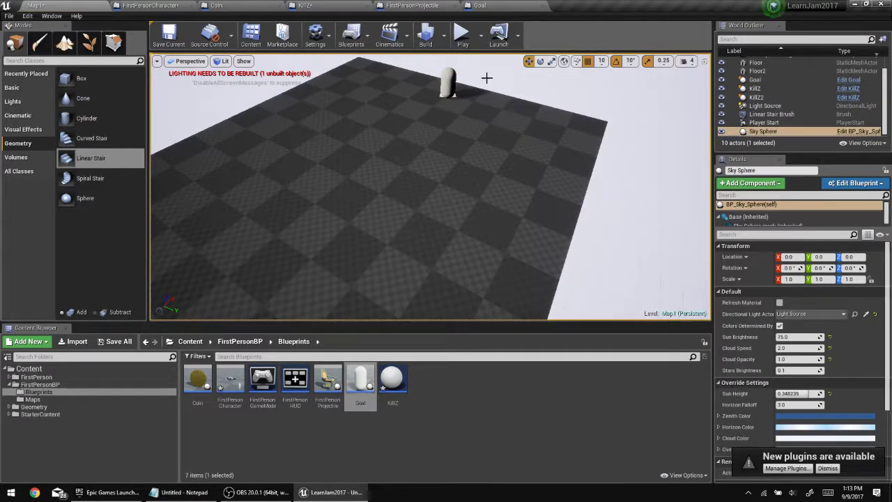
key(ctrl+s)
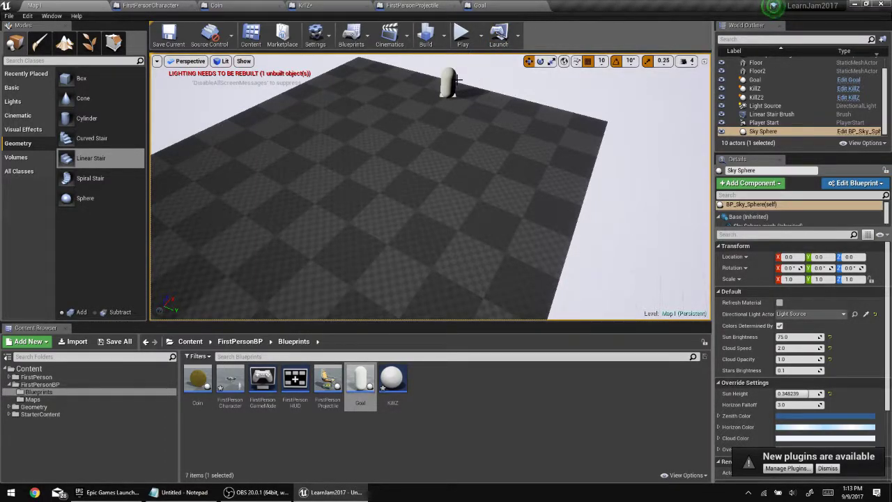
Set the placed Goal actor's Next Level to FirstPersonExampleMap, using the map name from the Maps folder, and save Map1.
click(449, 81)
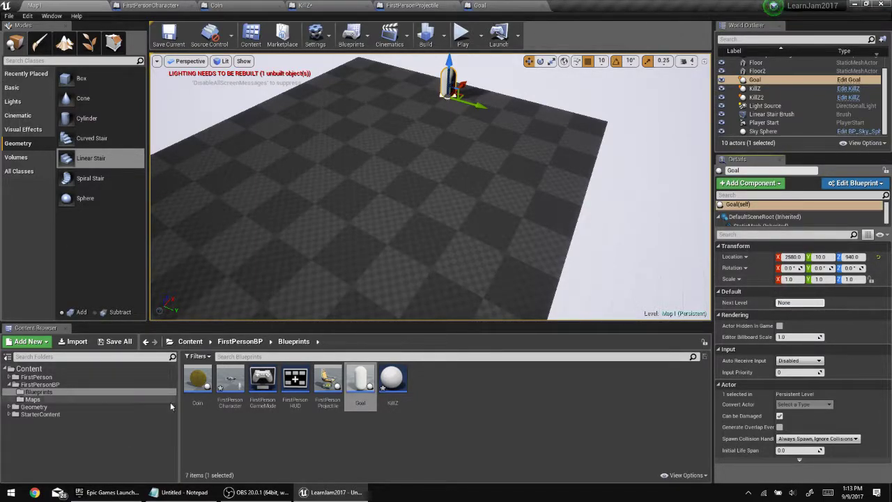
click(35, 406)
click(35, 400)
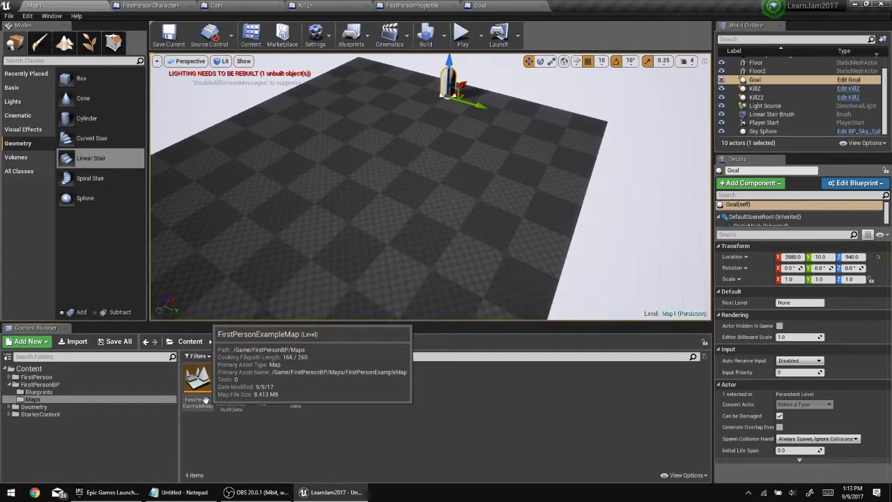
click(802, 291)
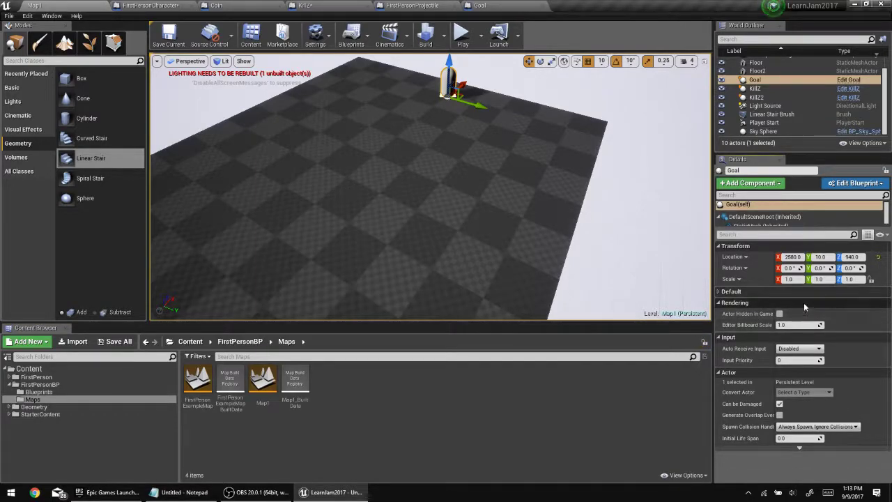
click(794, 292)
click(784, 302)
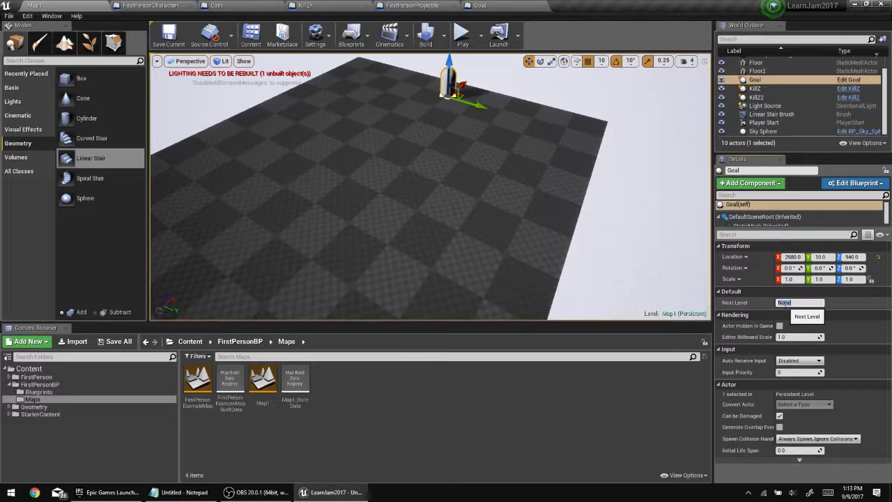
text(FirstPersonExampleMap)
key(Return)
key(ctrl+s)
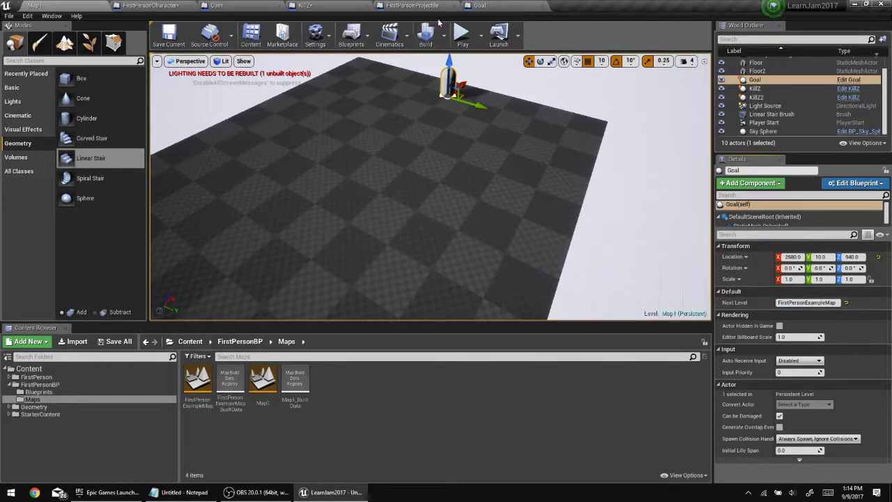
Play-test Map1 by walking into the Goal capsule to check the level transition, then stop the game and save.
click(463, 38)
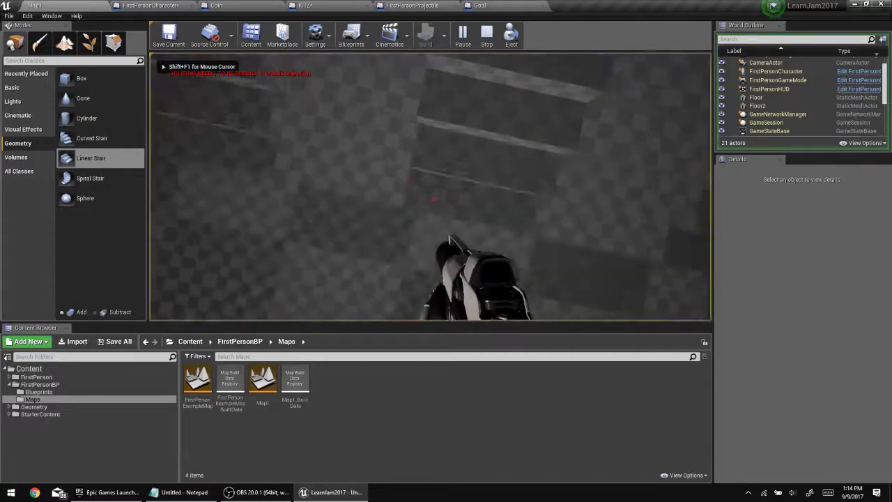
click(432, 190)
key(w)
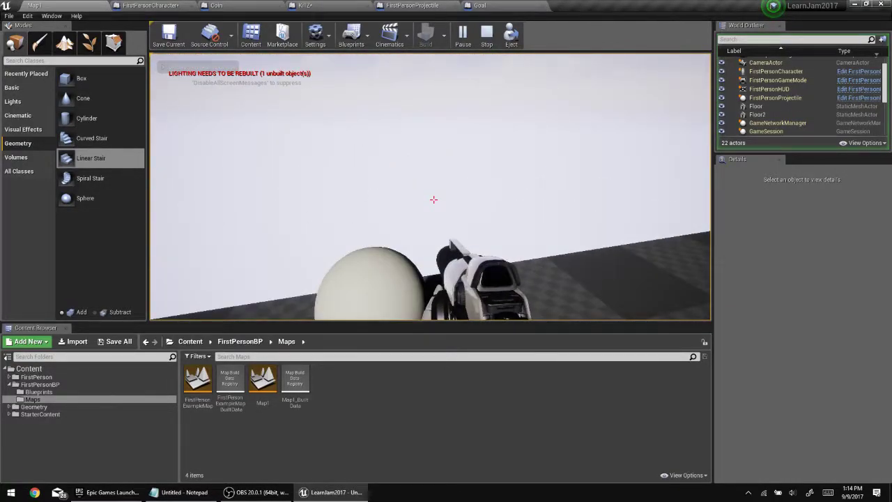
key(w)
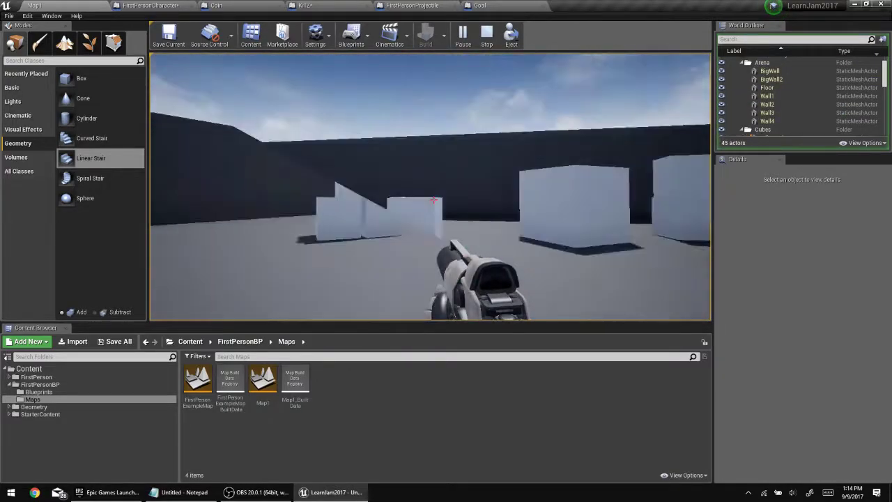
key(w)
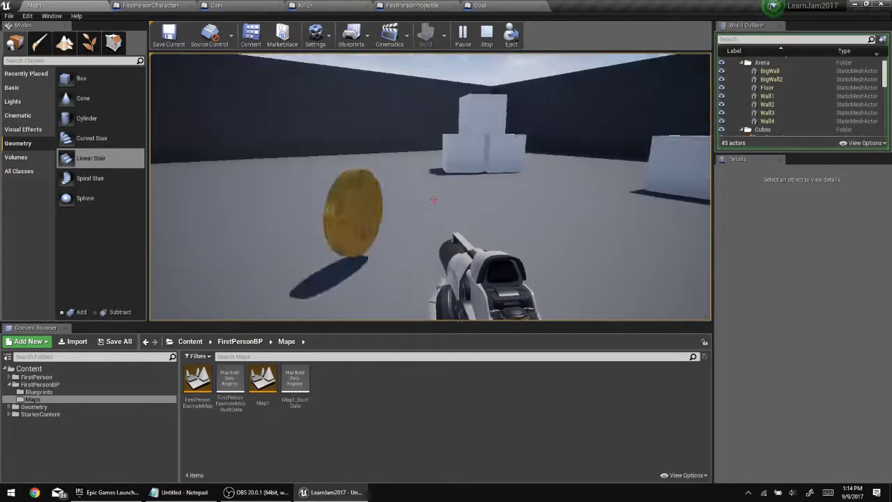
key(Escape)
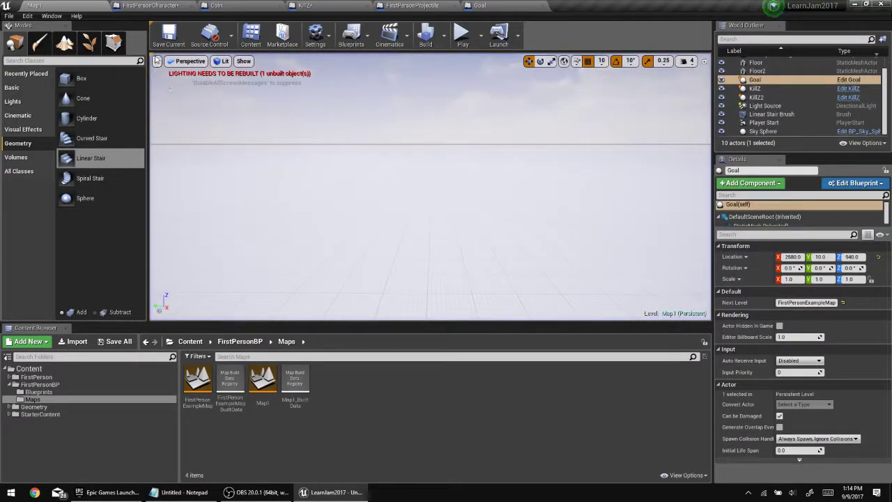
key(ctrl+s)
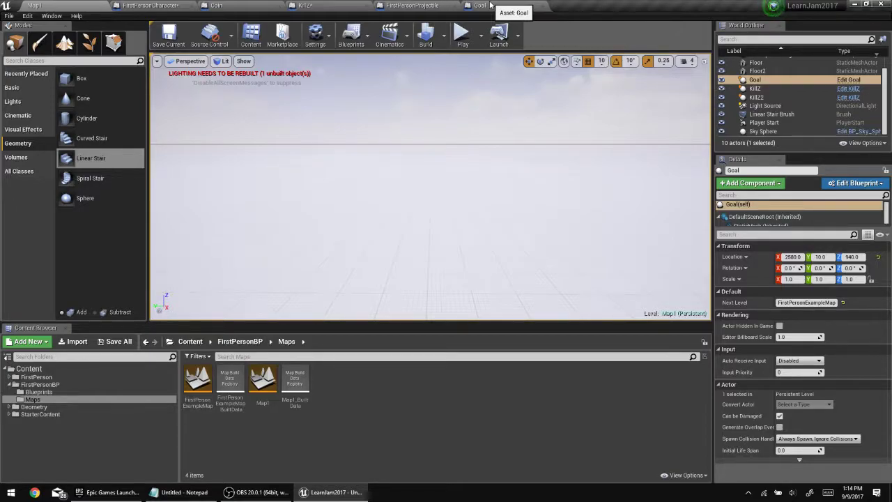
Build the lighting for Map1, allowing SwarmAgent through the Windows firewall, and close the message log.
right_drag(554, 88, 526, 122)
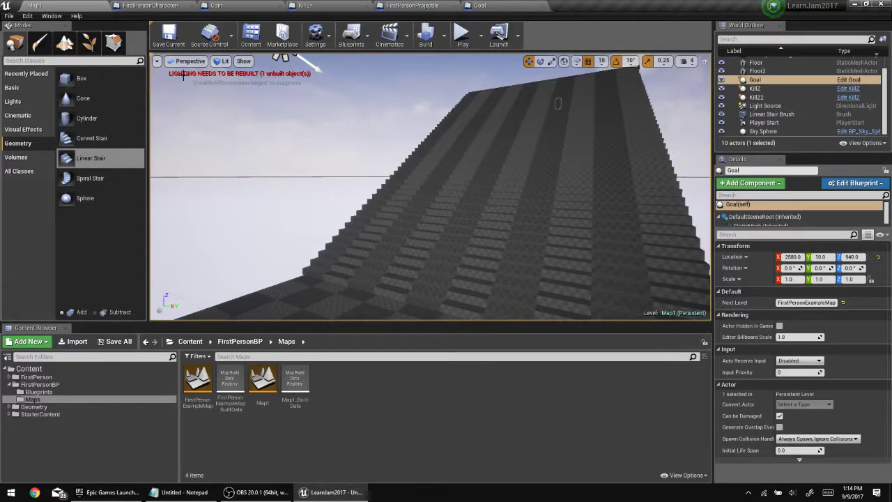
click(428, 32)
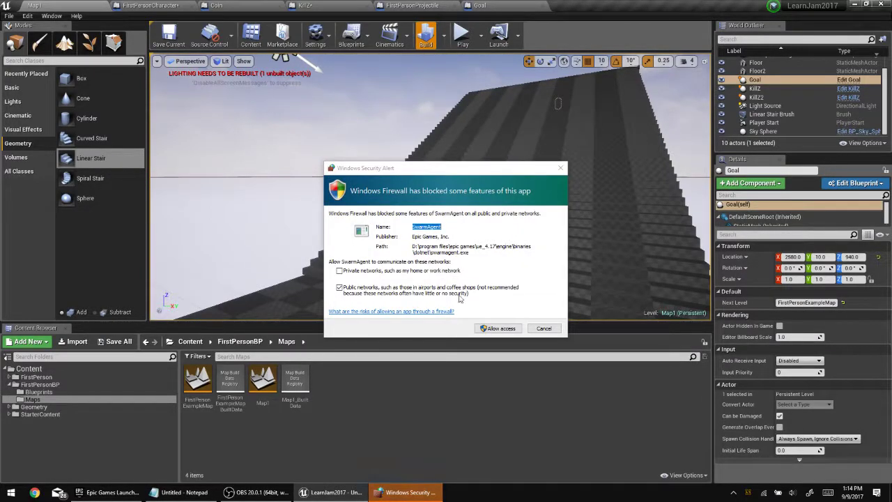
click(485, 328)
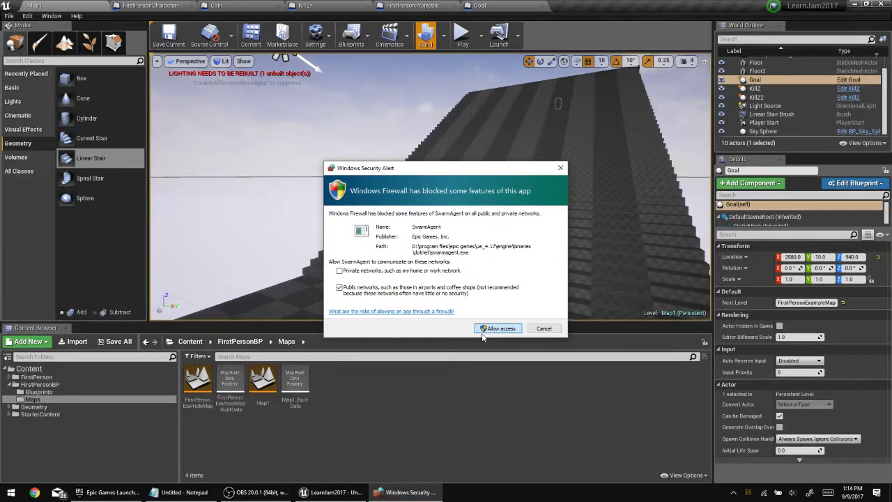
click(499, 328)
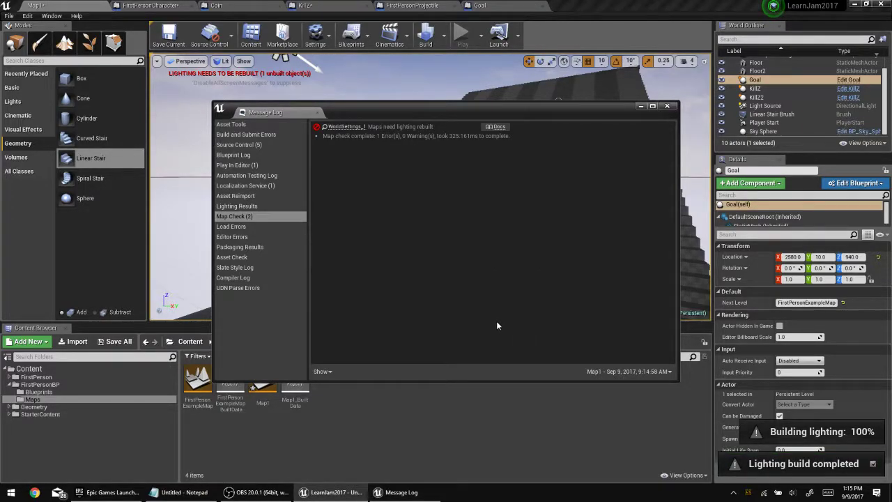
click(667, 105)
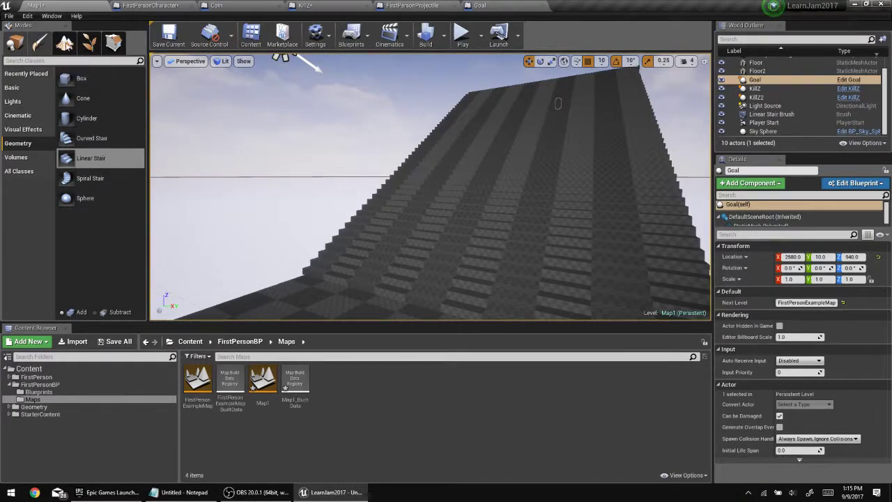
Create a new landscape in Map1 with the M_Basic_Floor material, sized to fill the world.
click(88, 43)
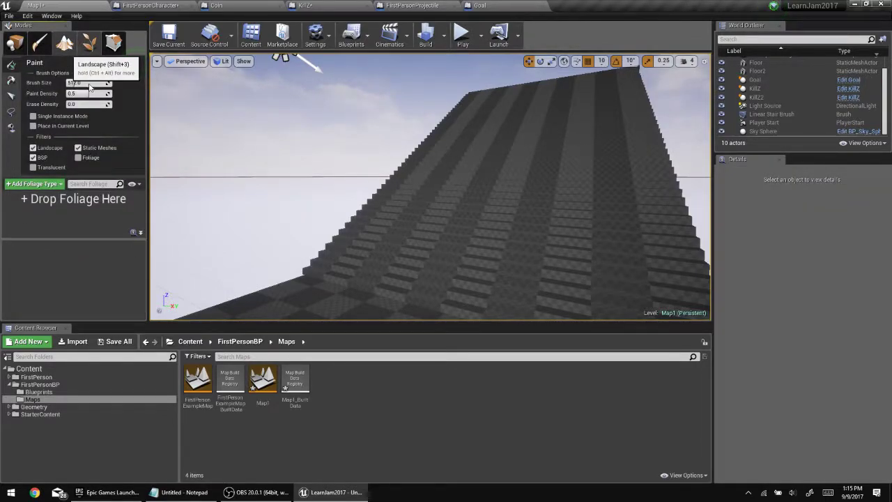
click(63, 44)
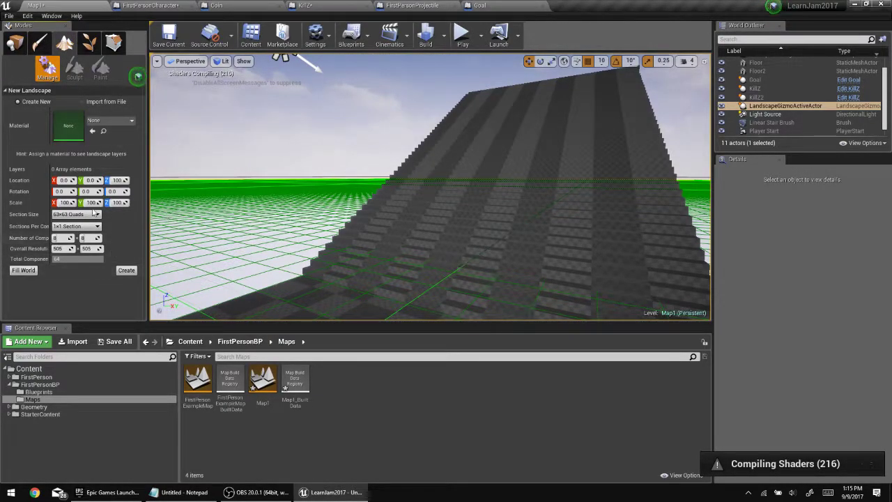
click(101, 122)
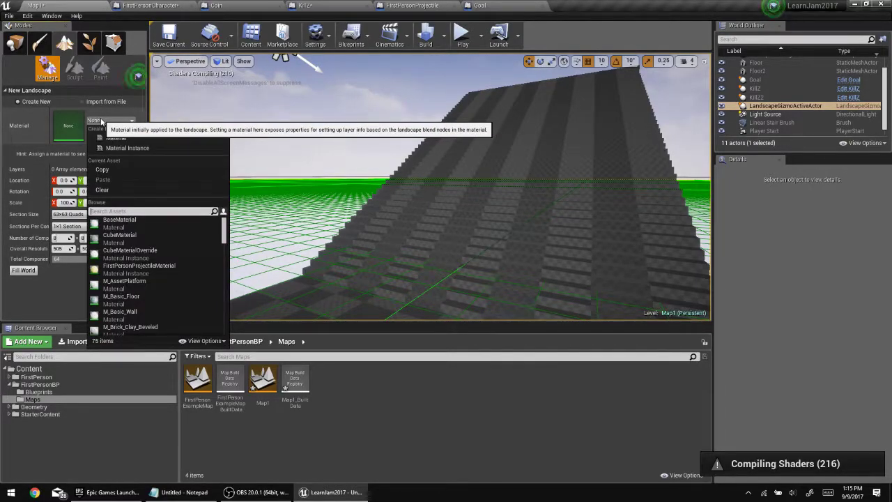
click(143, 295)
click(23, 270)
right_drag(333, 131, 367, 141)
key(s)
scroll(366, 140, down, 5)
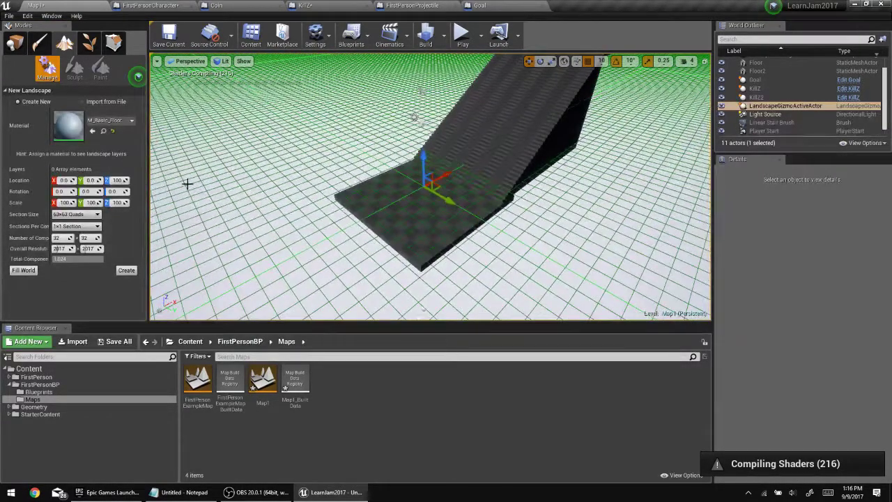
click(126, 270)
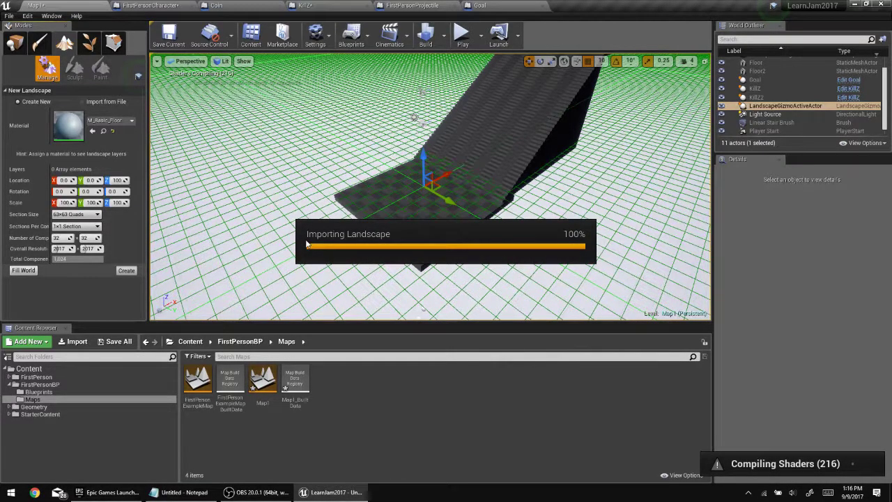
Try the Sculpt tool on the landscape, undo the first stroke, and raise a large hill beside the staircase.
right_drag(349, 141, 418, 86)
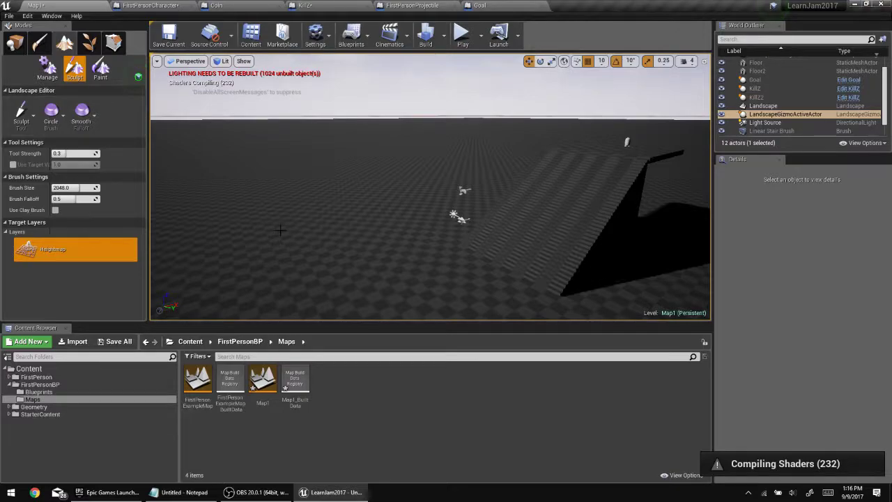
click(22, 113)
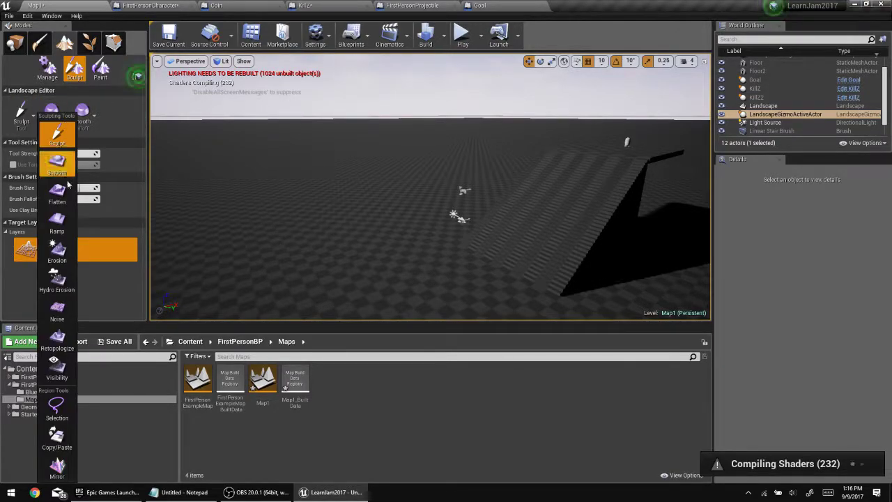
click(58, 134)
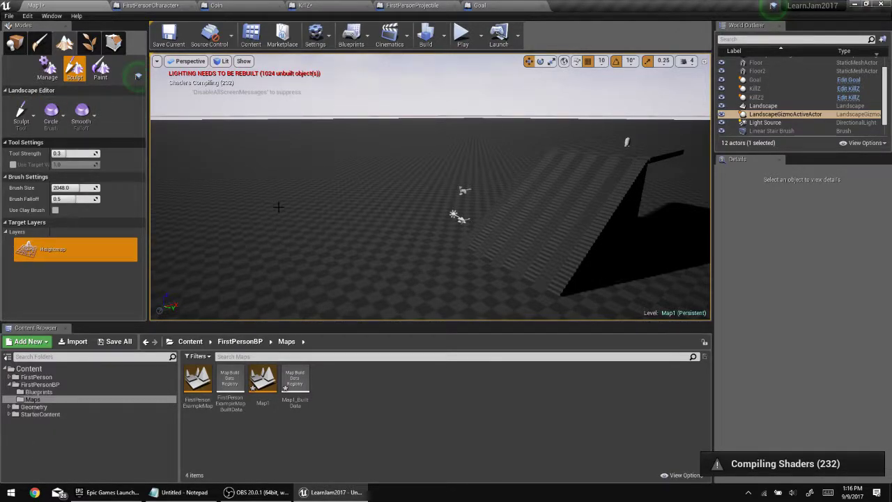
drag(278, 207, 453, 213)
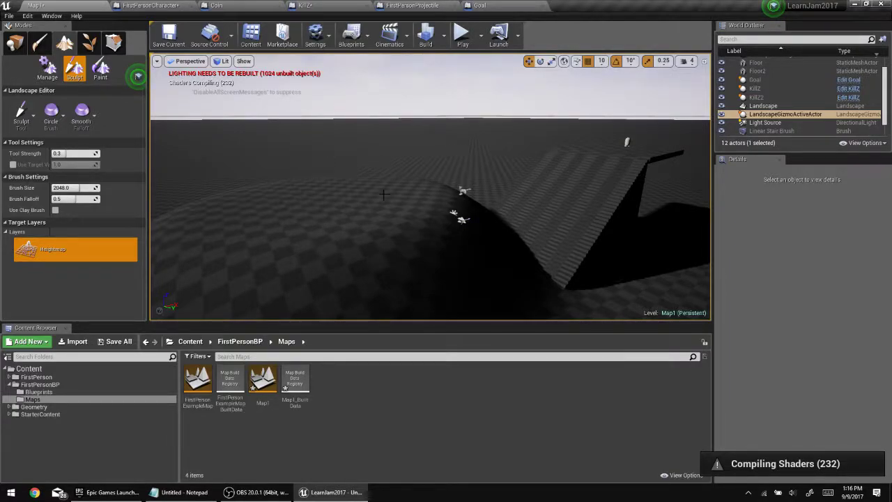
key(ctrl+z)
right_drag(384, 195, 443, 178)
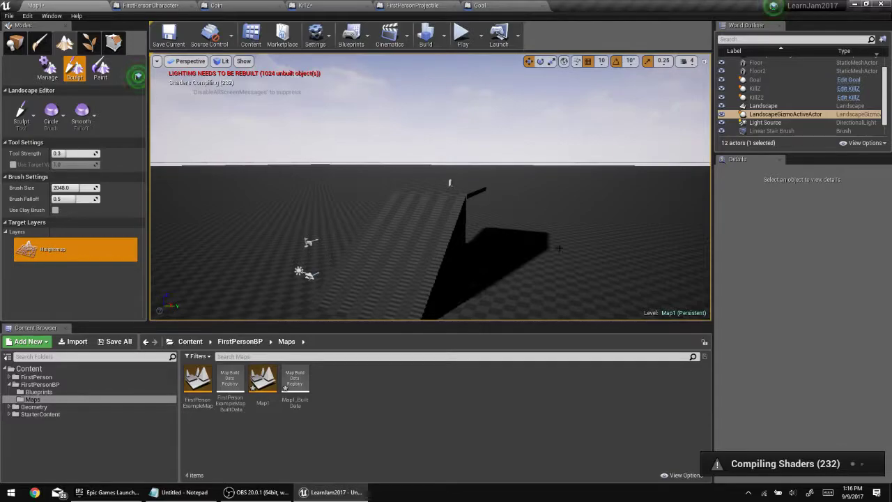
mouse_move(559, 247)
mouse_down()
mouse_move(606, 247)
mouse_move(639, 157)
mouse_up()
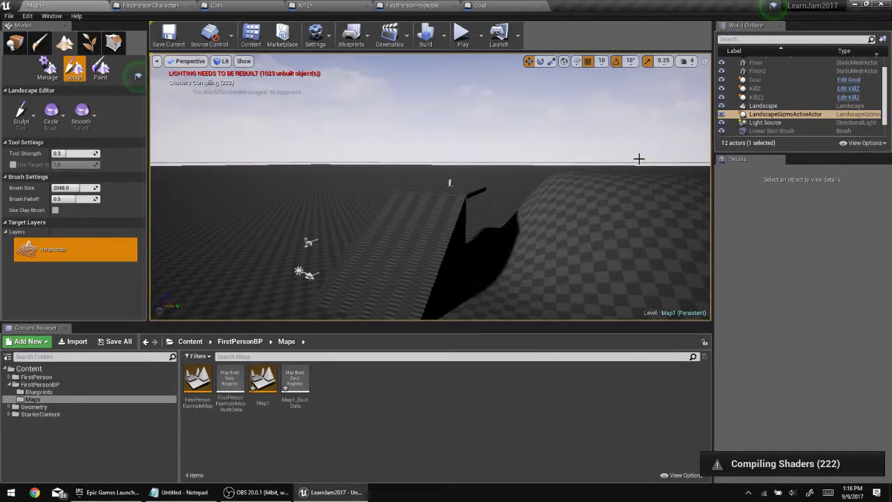
click(446, 6)
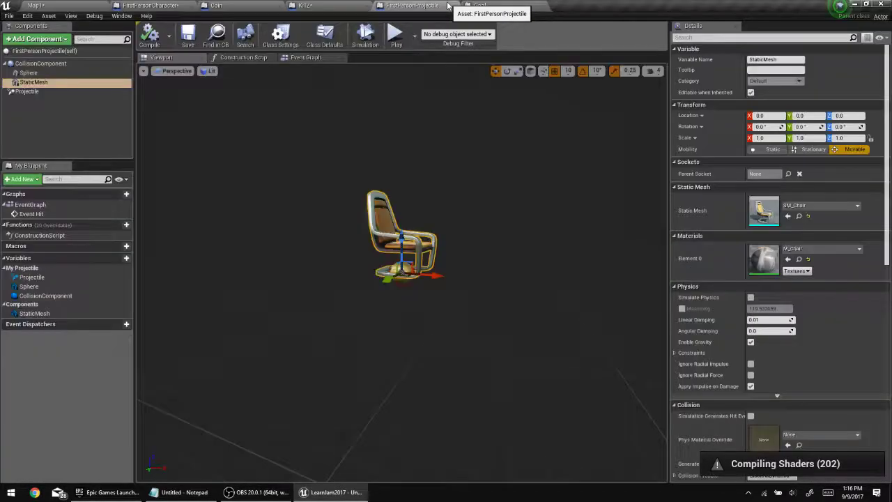
click(482, 6)
click(426, 6)
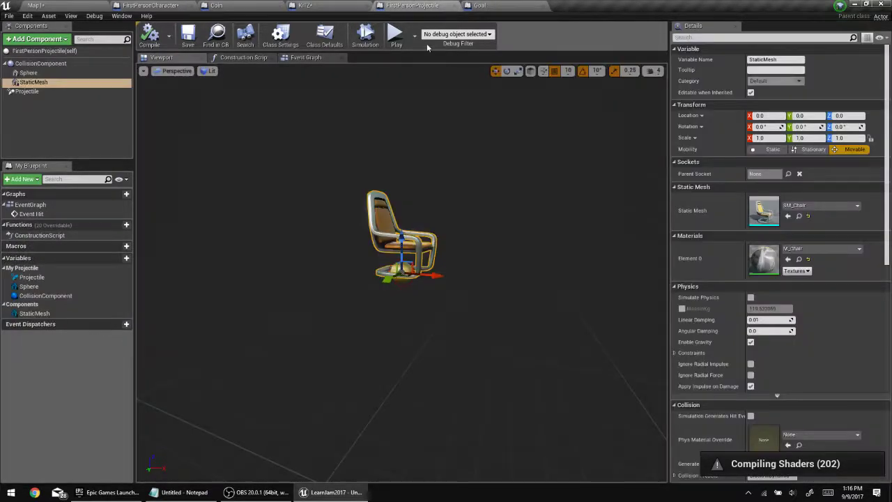
click(42, 5)
Play-test Map1 by walking over the sculpted hill and firing chair projectiles at the landscape, then stop the game.
click(463, 33)
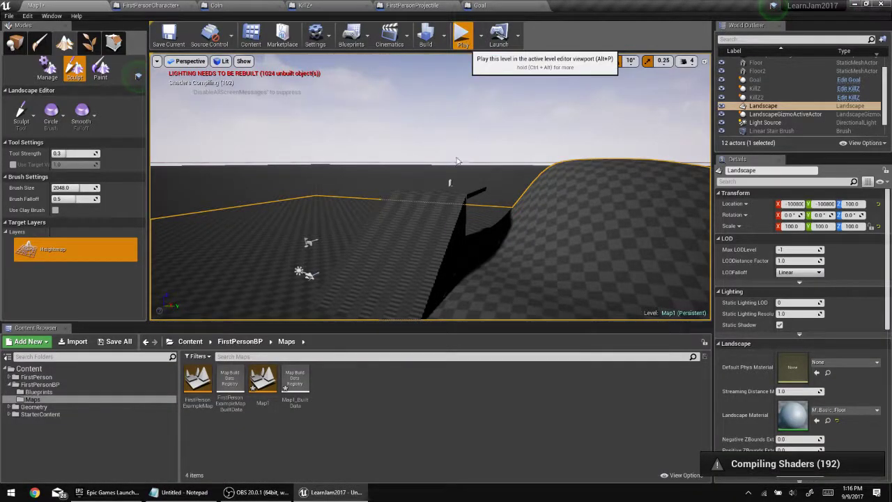
key(w)
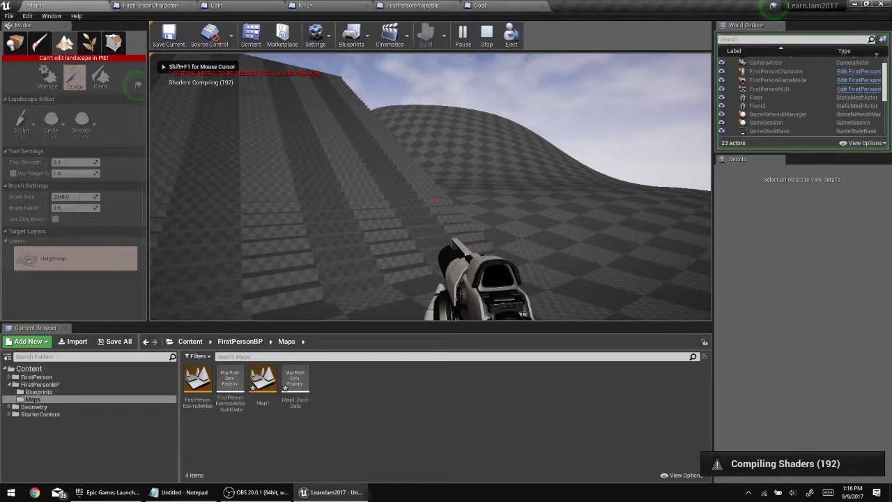
key(w)
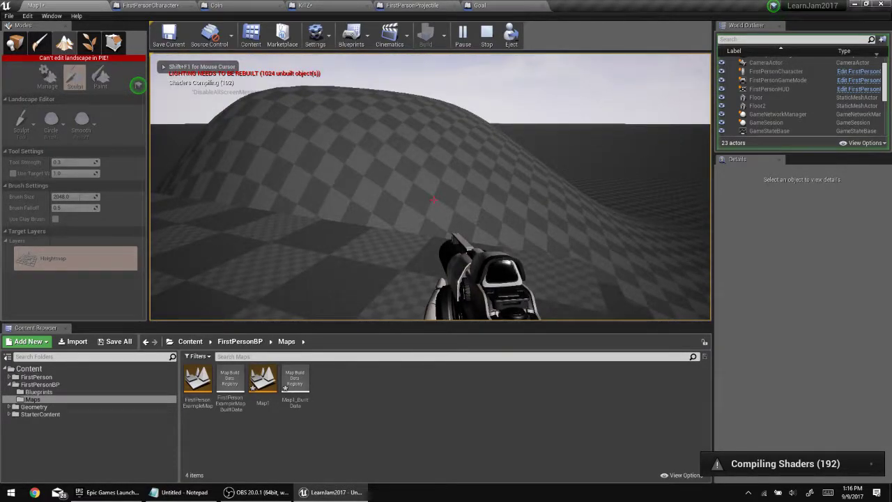
key(w)
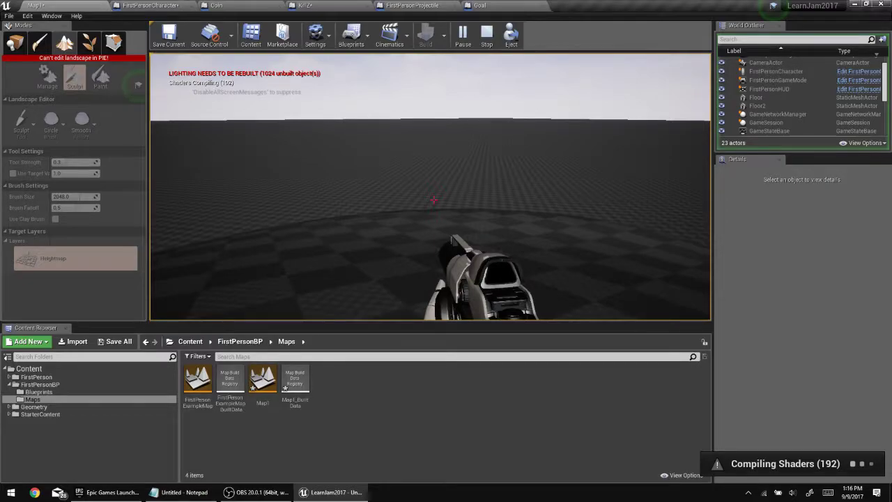
click(433, 200)
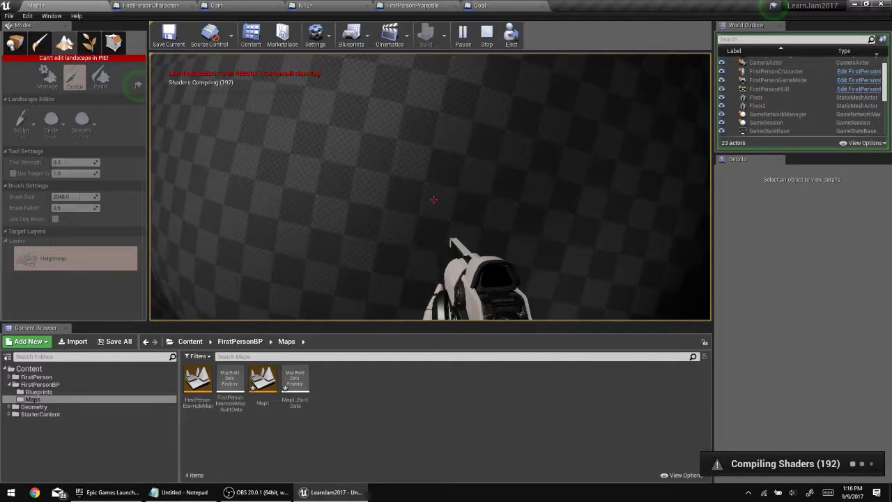
click(433, 200)
click(434, 200)
click(434, 200)
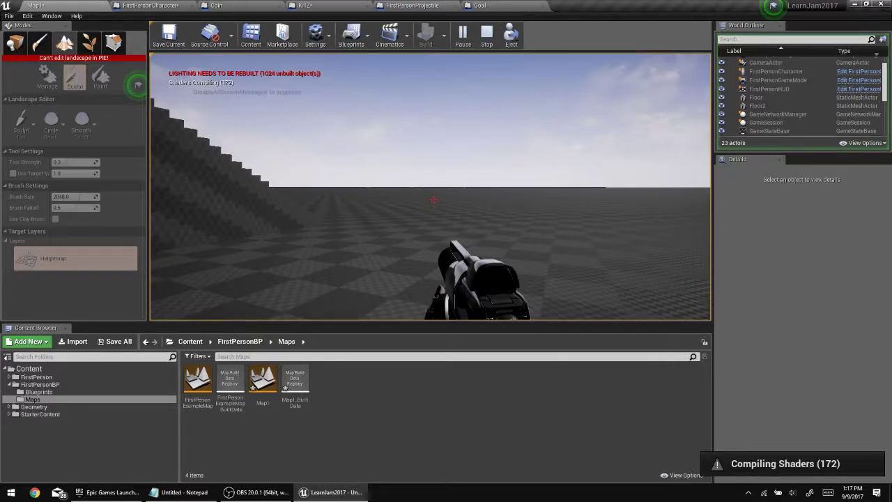
click(433, 200)
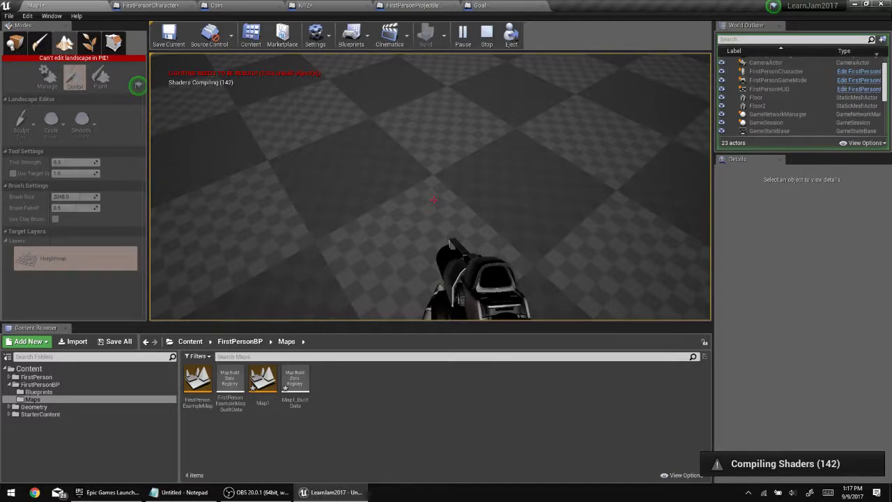
click(434, 200)
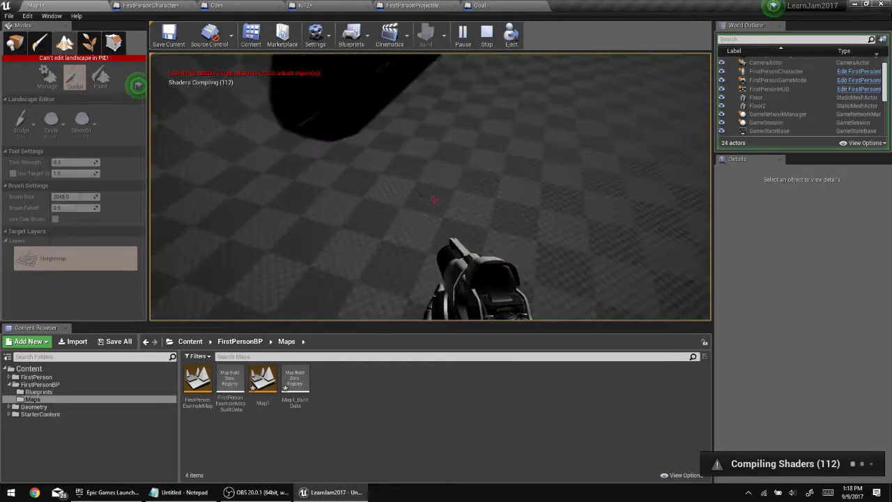
click(434, 200)
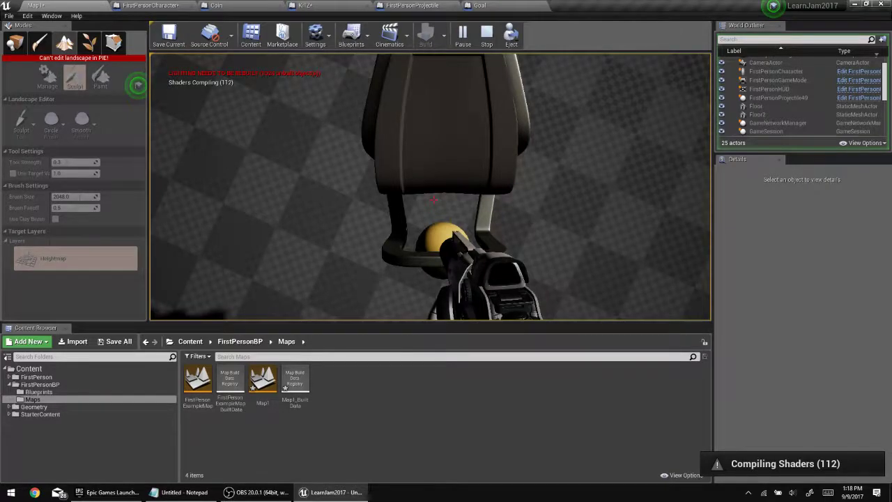
key(Escape)
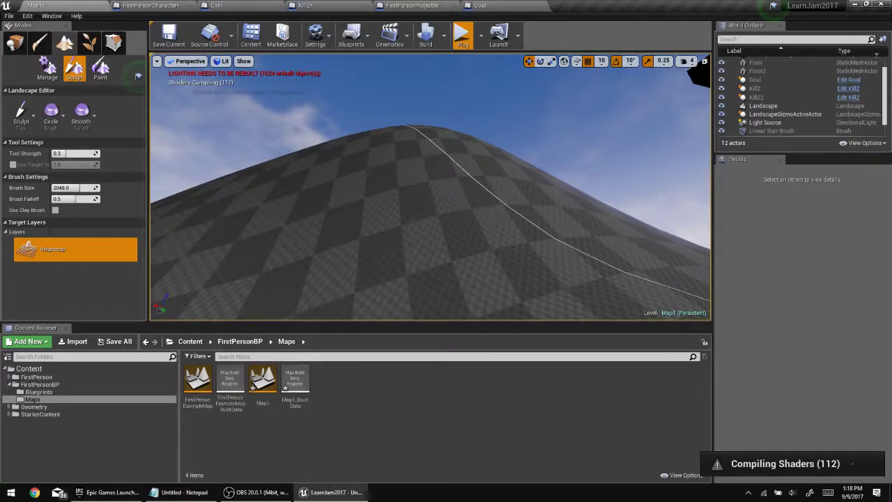
Start another play test of Map1, fire a chair at the ground underfoot, and move across the landscape.
key(alt+p)
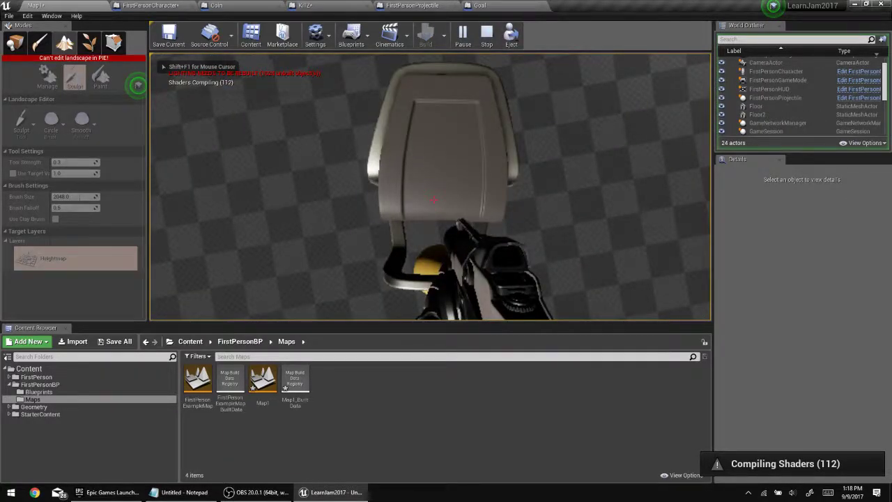
click(433, 200)
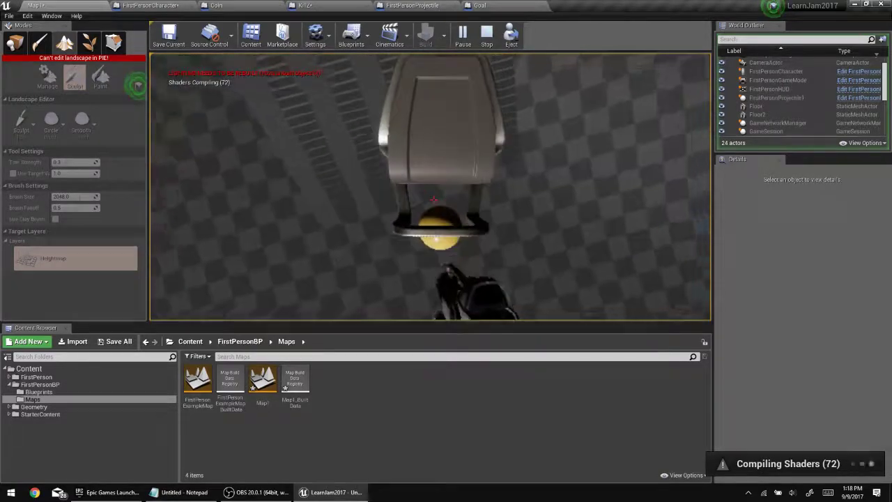
key(w)
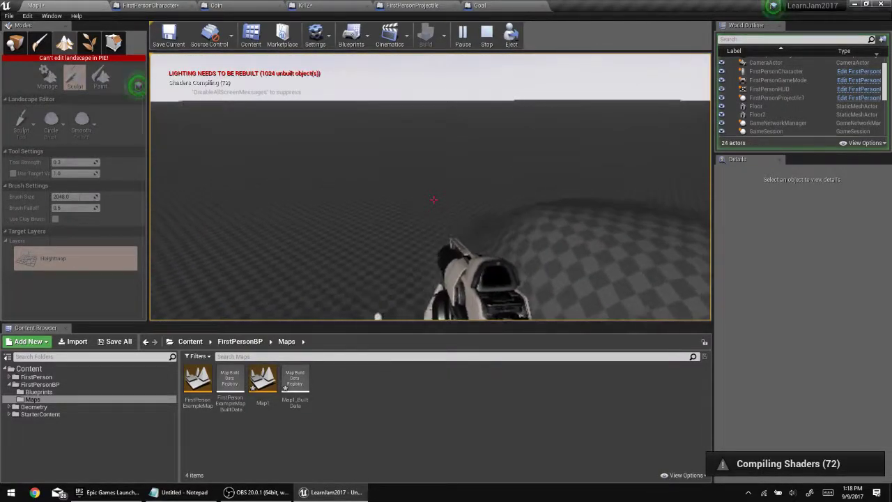
key(w)
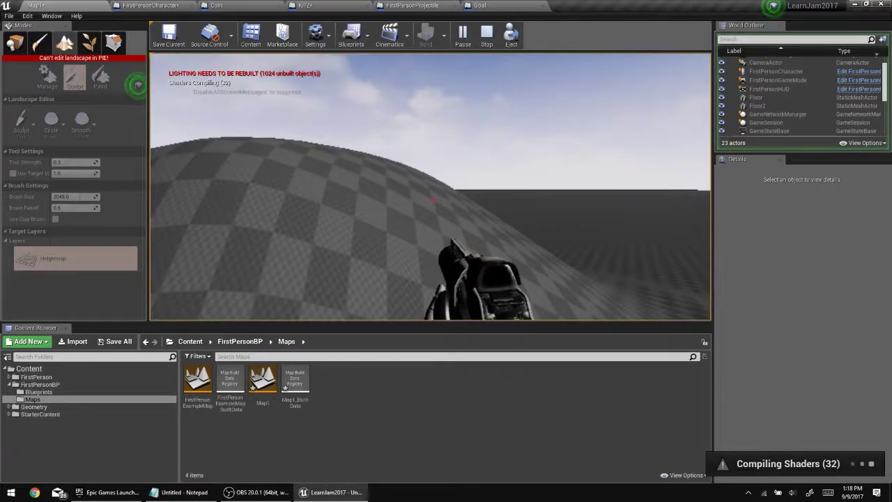
Close the Unreal Editor, saving FirstPersonCharacter, KillZ, Map1 and Map1_BuiltData.
key(grave)
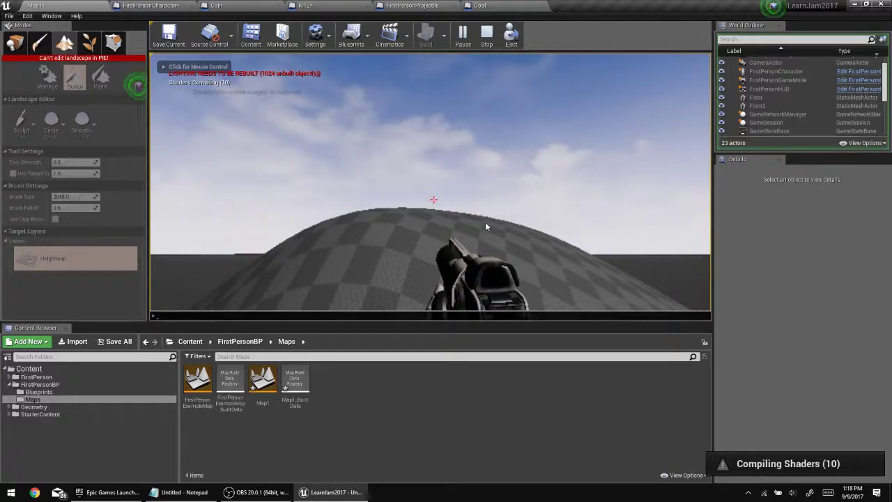
click(881, 4)
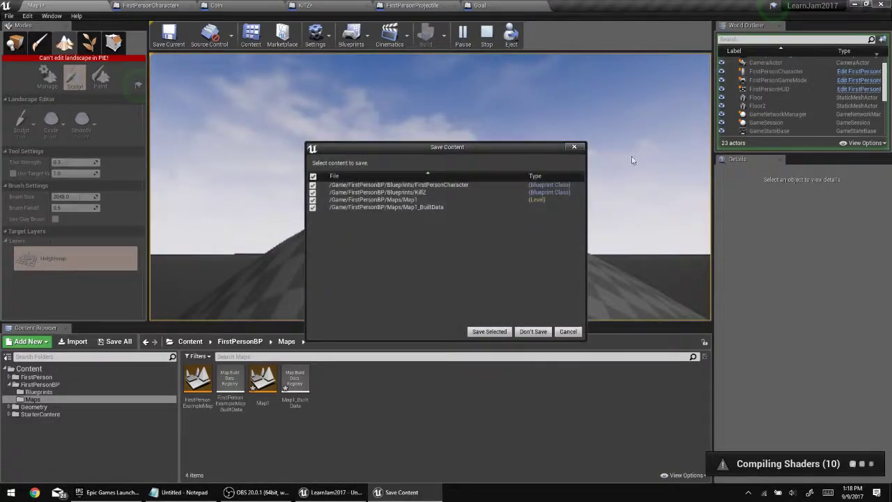
click(483, 331)
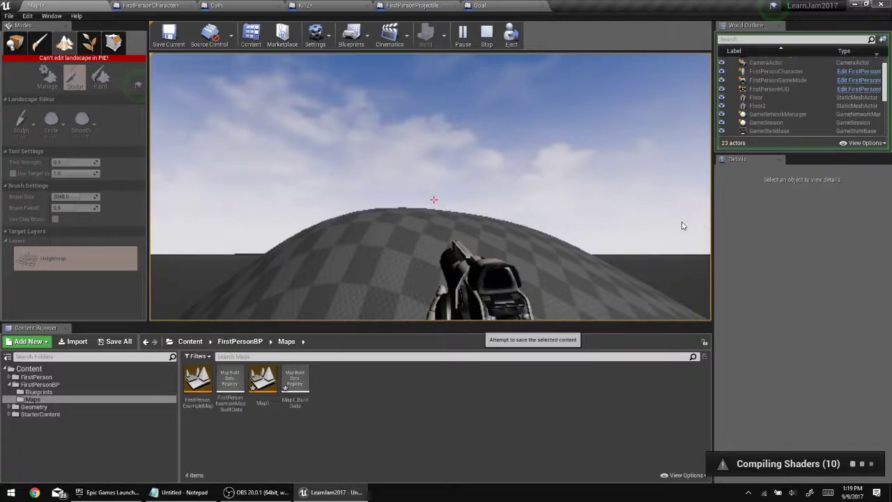
key(alt+Tab)
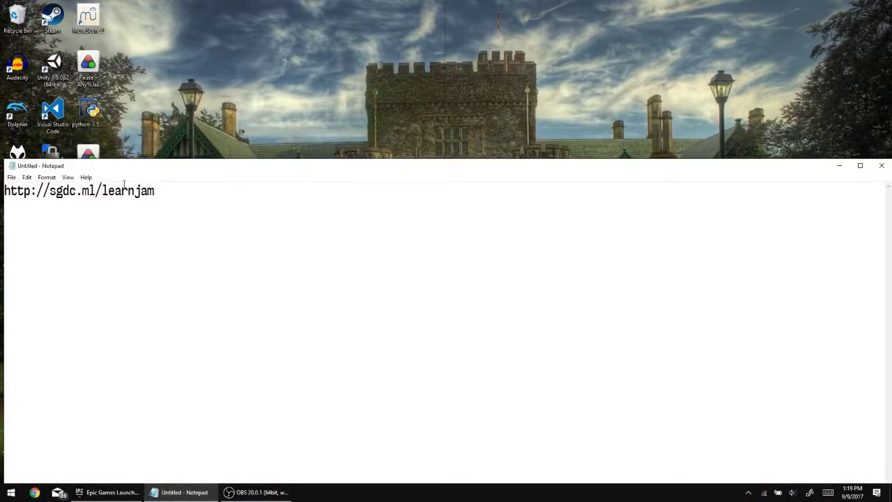
drag(103, 190, 313, 202)
key(BackSpace)
click(284, 112)
Open and close a File Explorer window, then close Notepad without saving its changes.
key(super+e)
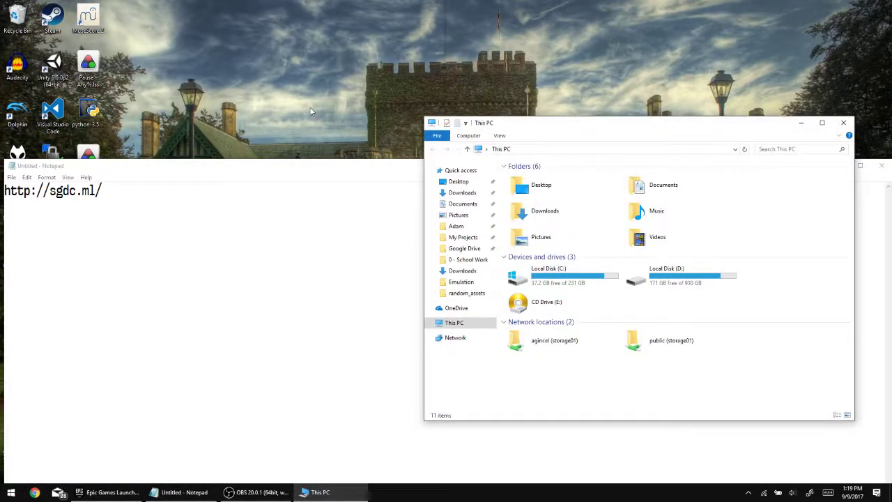
key(alt+F4)
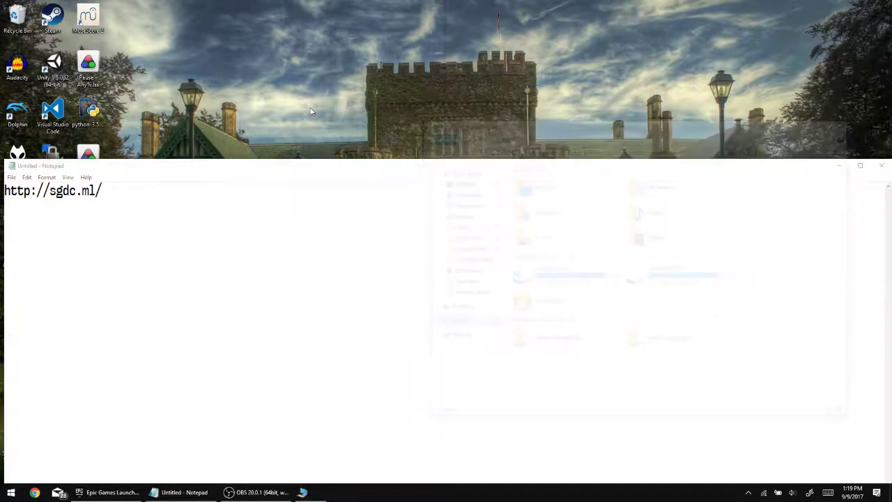
key(alt+F4)
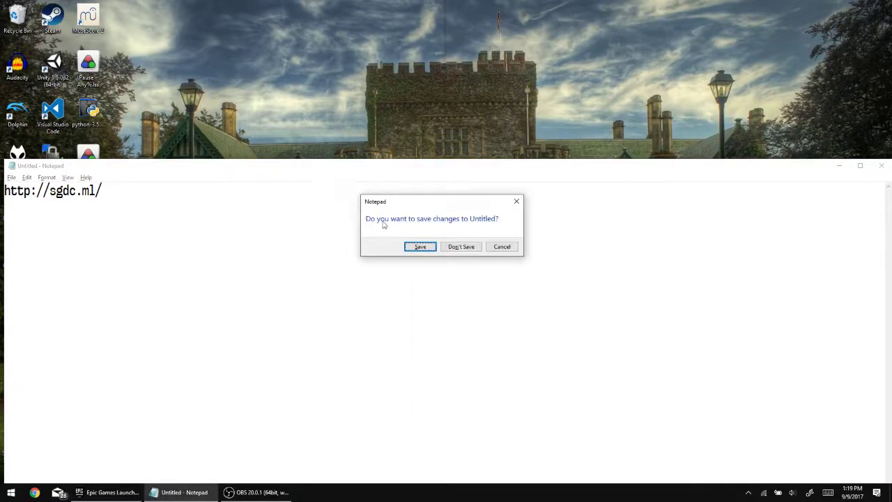
click(467, 249)
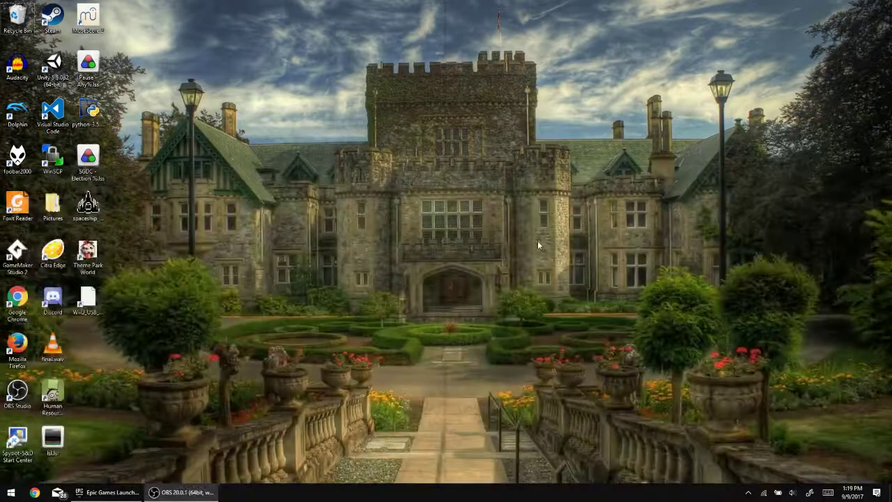